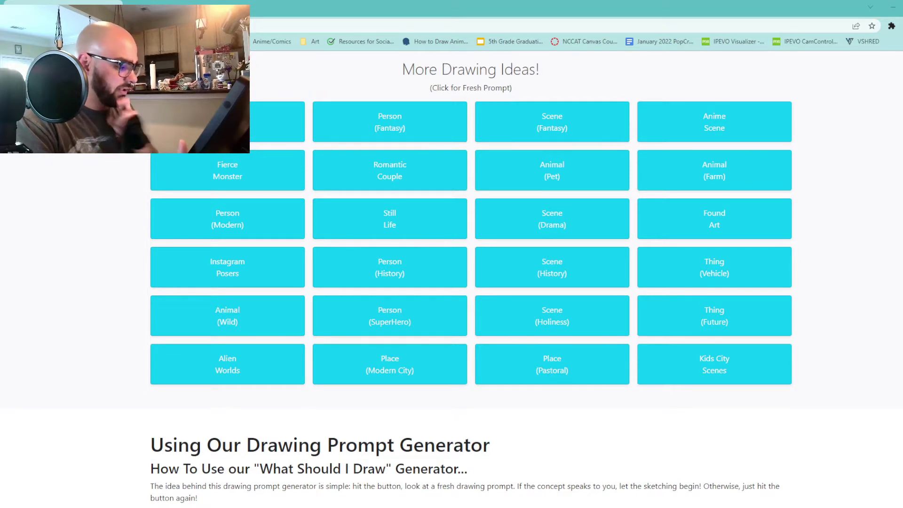
# Step: Generate a Person (SuperHero) drawing prompt and copy a screen snip of its text
pyautogui.click(400, 320)
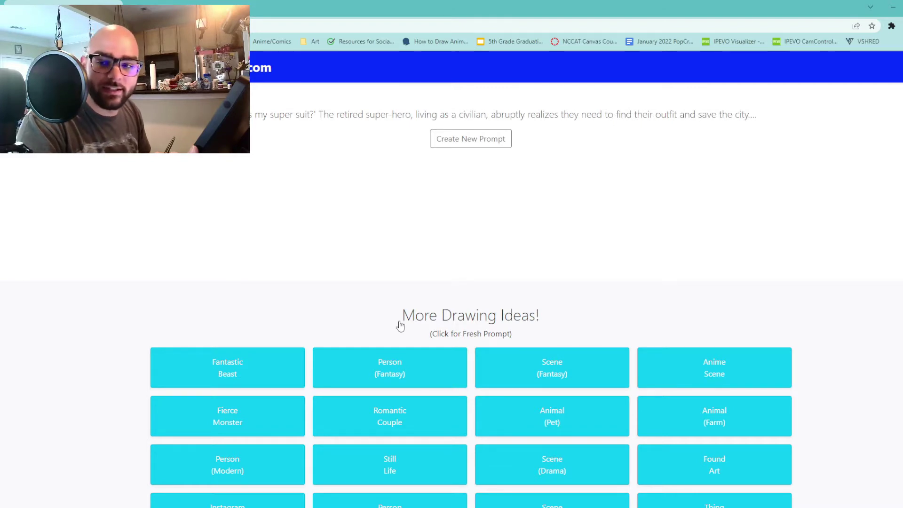
pyautogui.scroll(-1, 400, 325)
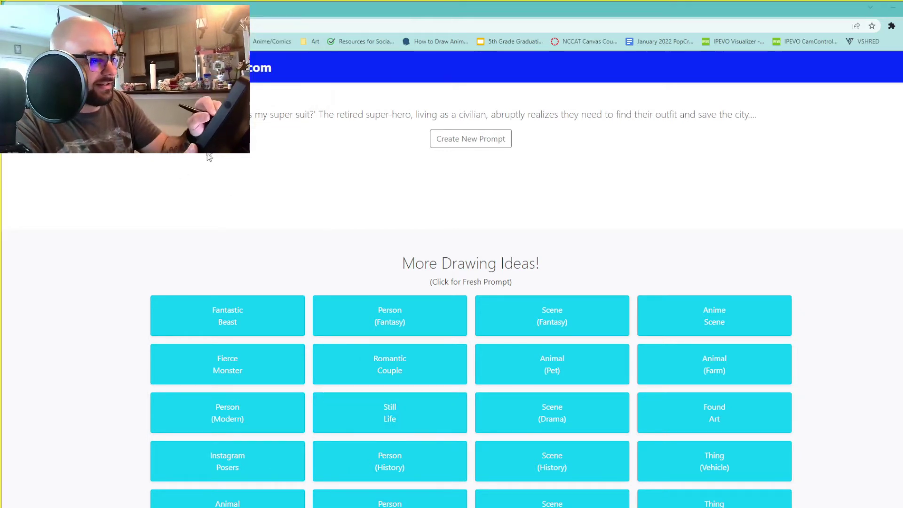
pyautogui.press('super+shift+s')
pyautogui.moveTo(207, 96)
pyautogui.mouseDown()
pyautogui.moveTo(455, 122)
pyautogui.moveTo(767, 127)
pyautogui.mouseUp()
pyautogui.click(282, 71)
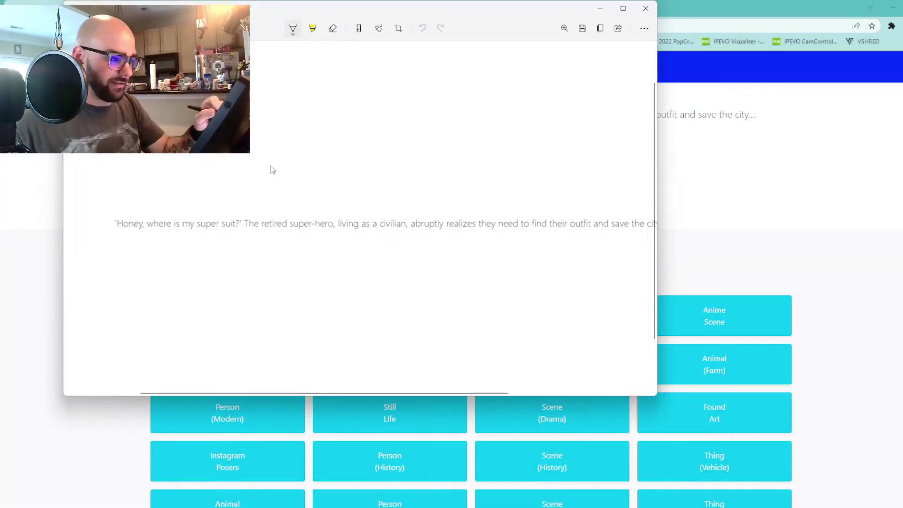
pyautogui.hotkey('ctrl', 'c')
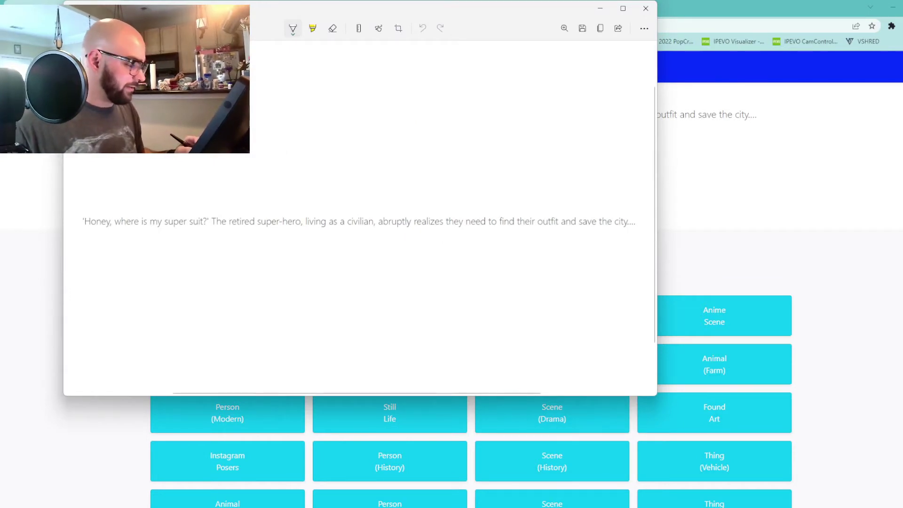
# Step: Switch to Clip Studio Paint, paste the superhero prompt snip into the illustration and scale it up to the canvas width
pyautogui.hotkey('alt', 'Tab')
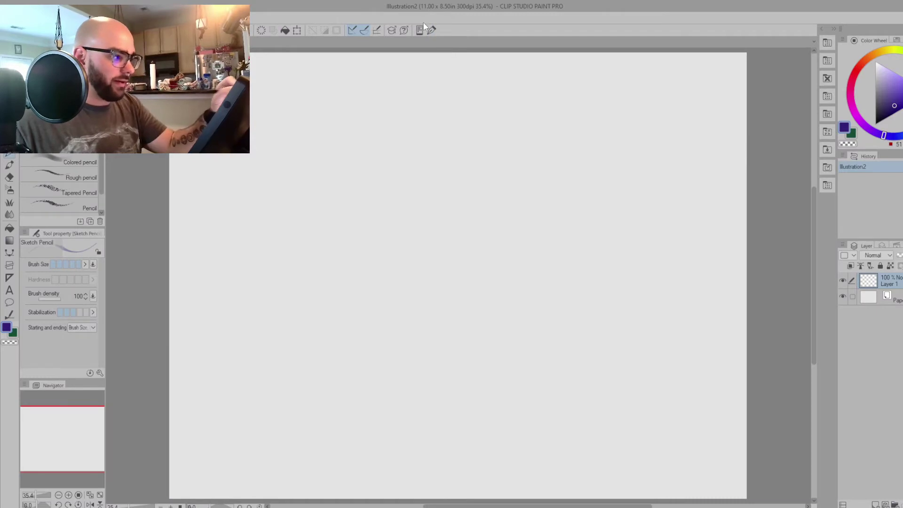
pyautogui.hotkey('ctrl', 'v')
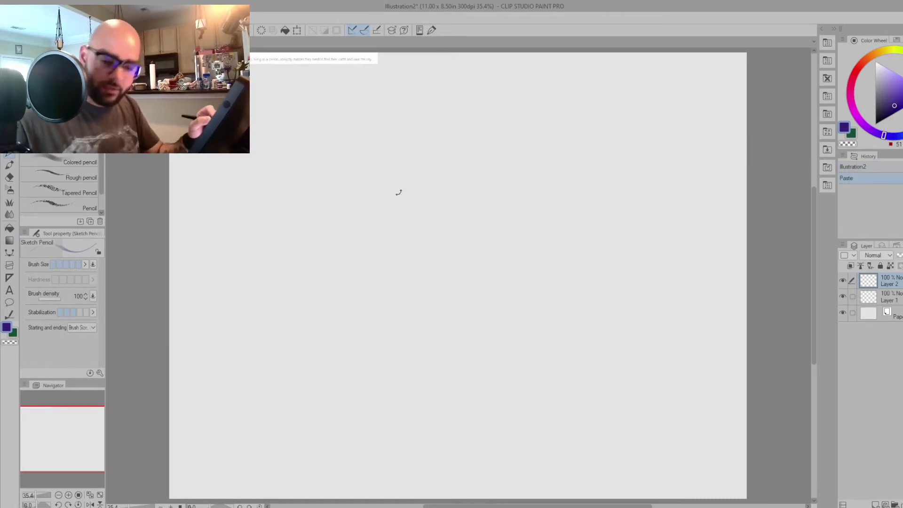
pyautogui.hotkey('ctrl', 't')
pyautogui.moveTo(376, 65); pyautogui.dragTo(742, 183)
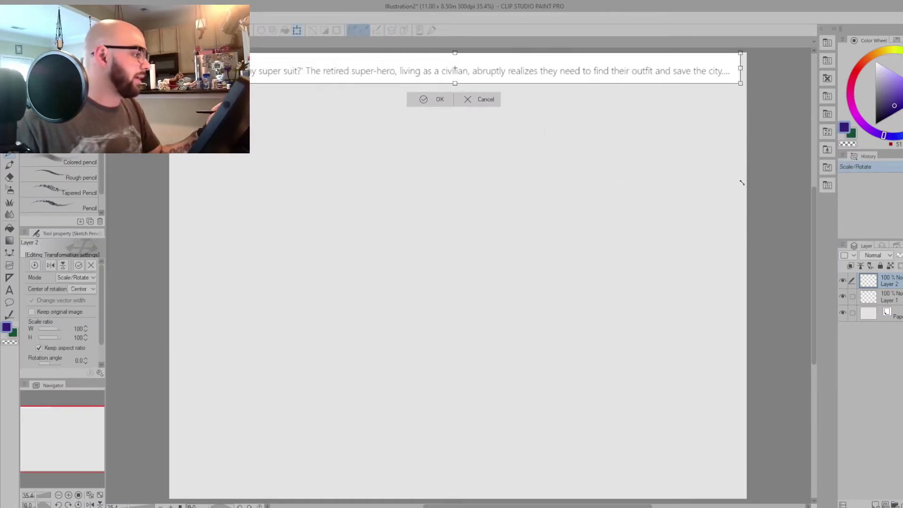
pyautogui.click(428, 99)
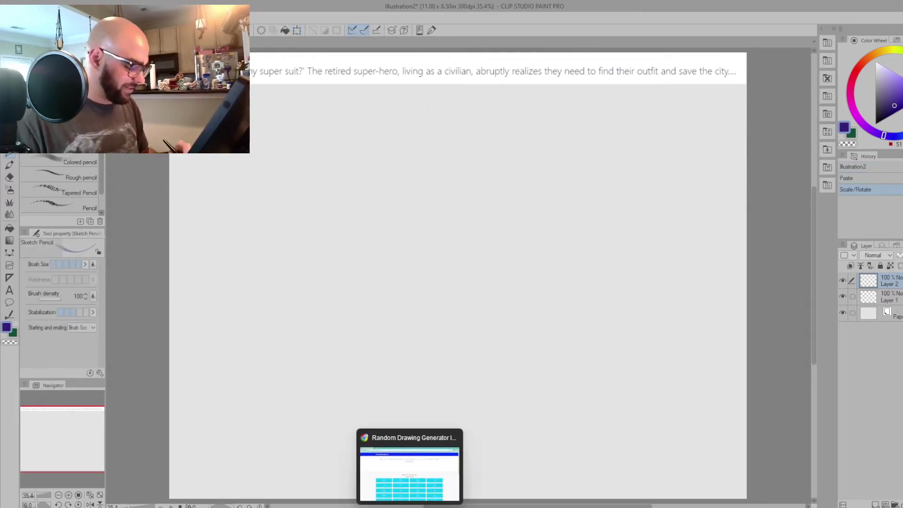
# Step: Return to the drawing prompt website in the browser and generate a Person (Fantasy) prompt
pyautogui.click(410, 506)
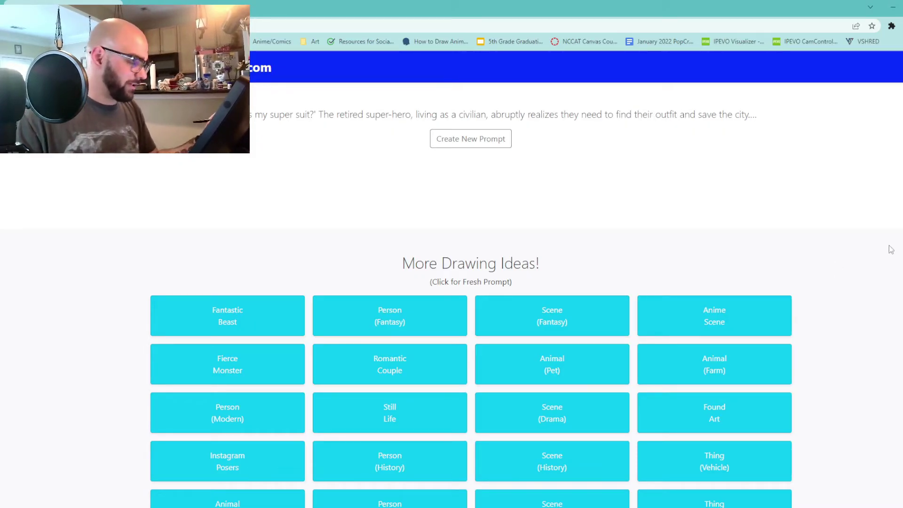
pyautogui.scroll(-1, 526, 281)
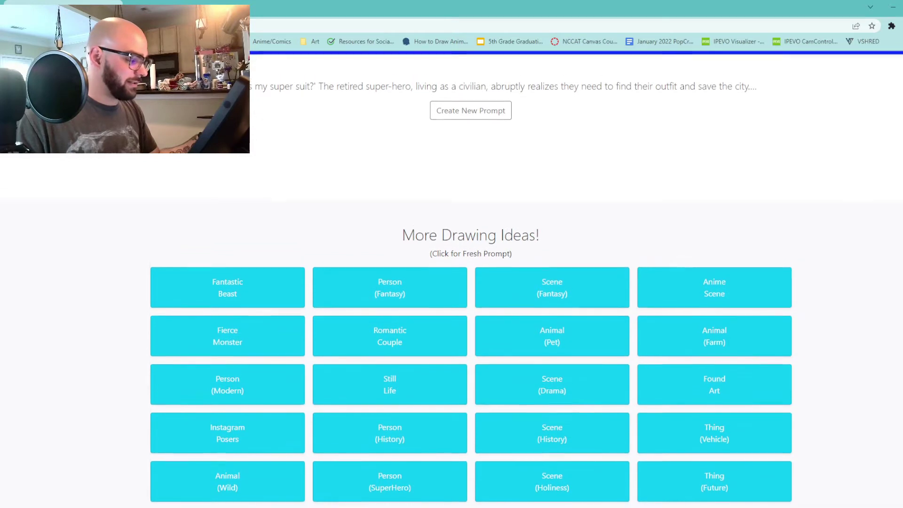
pyautogui.scroll(-1, 471, 282)
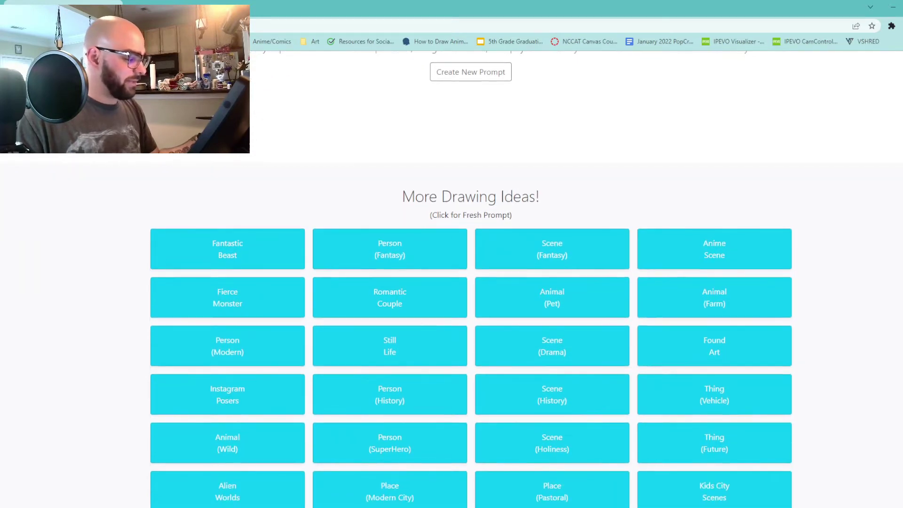
pyautogui.scroll(1, 471, 282)
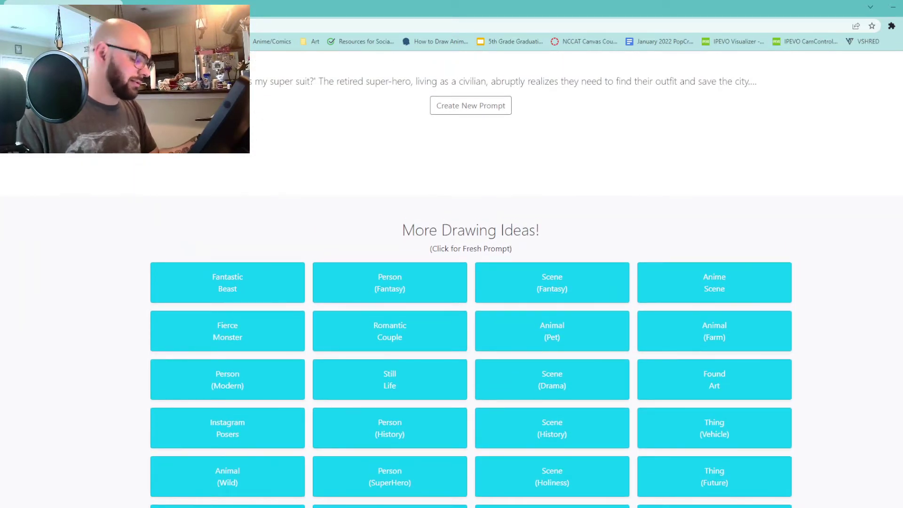
pyautogui.click(409, 292)
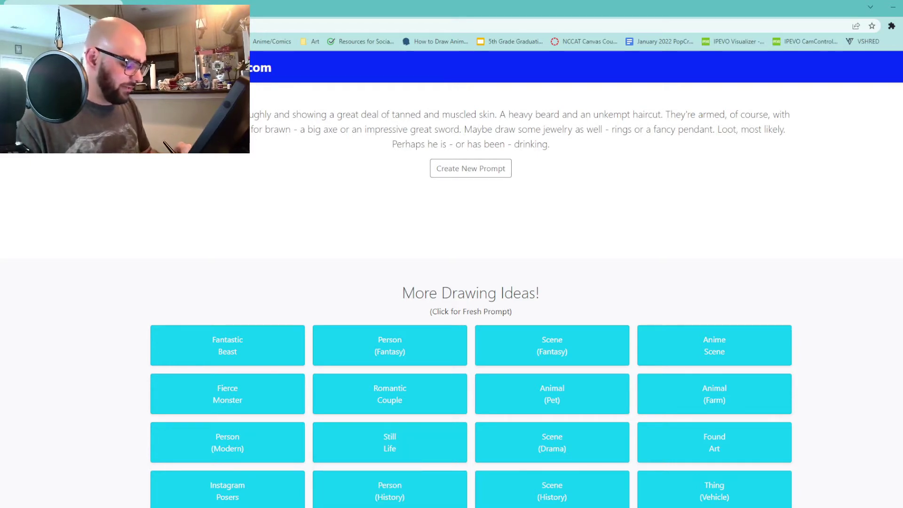
# Step: Capture a screen snip covering all three lines of the fantasy person prompt
pyautogui.hotkey('alt', 'Tab')
pyautogui.hotkey('alt', 'Tab')
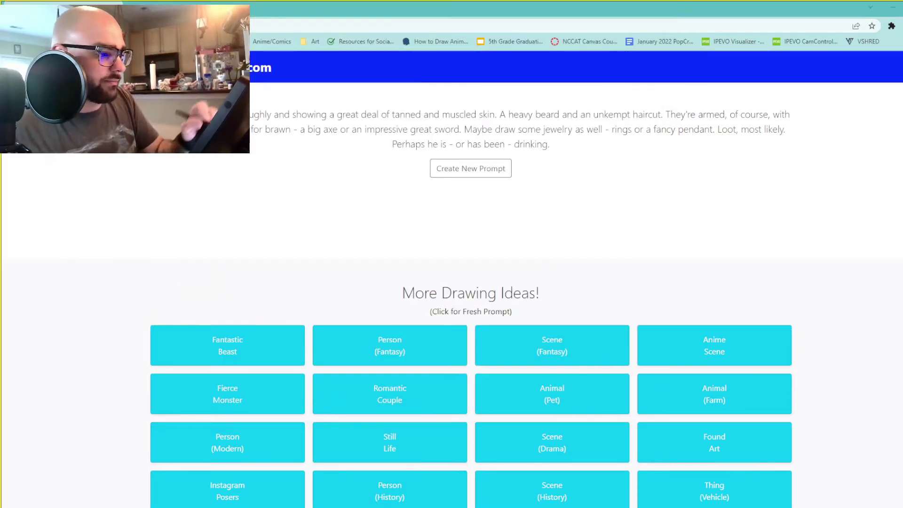
pyautogui.press('super+shift+s')
pyautogui.moveTo(226, 100)
pyautogui.mouseDown()
pyautogui.moveTo(312, 151)
pyautogui.moveTo(651, 149)
pyautogui.moveTo(797, 158)
pyautogui.mouseUp()
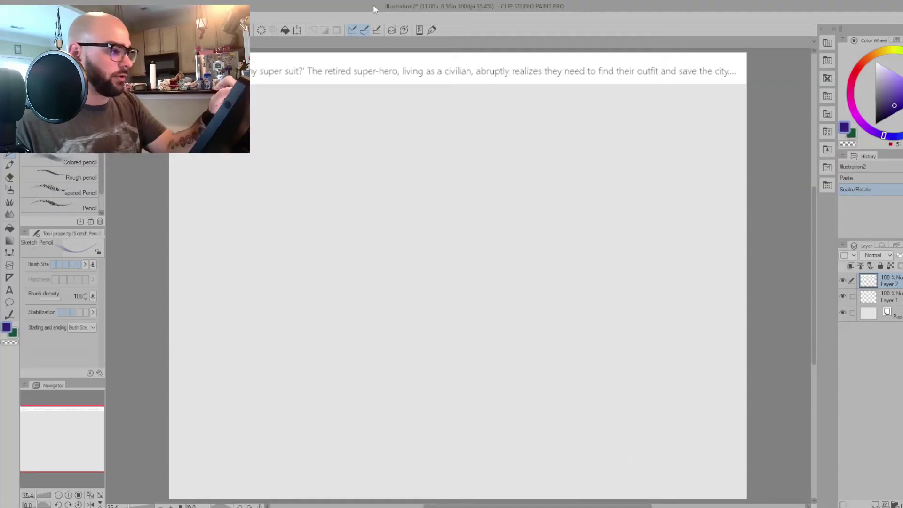
# Step: Paste the fantasy prompt snip into the Clip Studio Paint illustration and scale it up to the full canvas width
pyautogui.hotkey('ctrl', 'v')
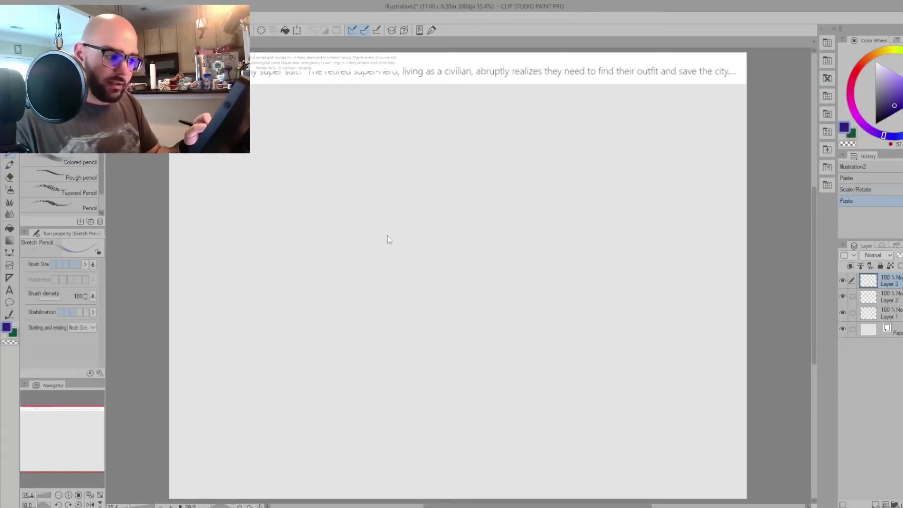
pyautogui.hotkey('ctrl', 't')
pyautogui.moveTo(399, 70); pyautogui.dragTo(746, 155)
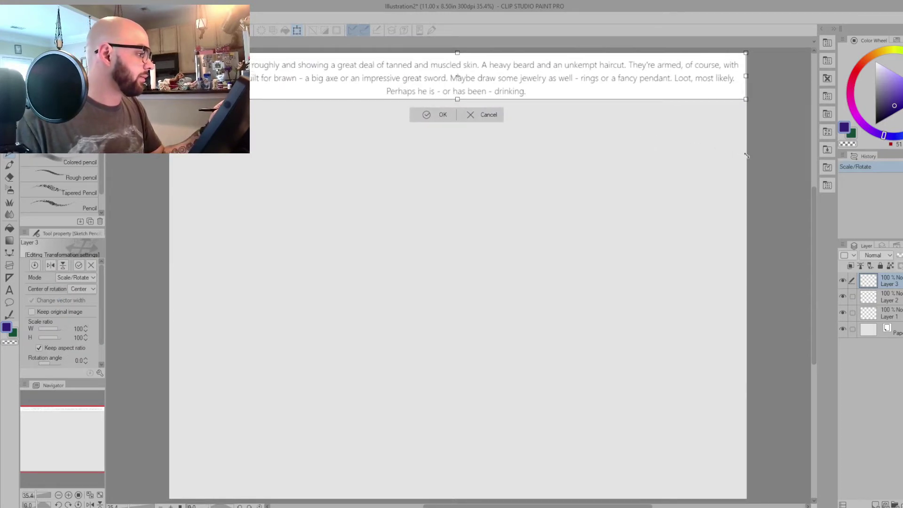
pyautogui.click(441, 115)
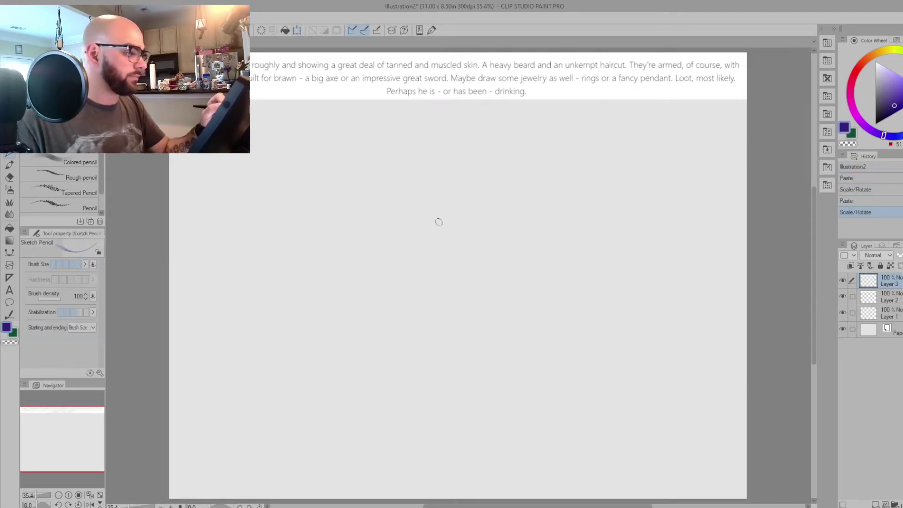
# Step: Go back to the prompt website and view fresh prompts from the Alien Worlds and Anime Scene categories
pyautogui.moveTo(409, 506)
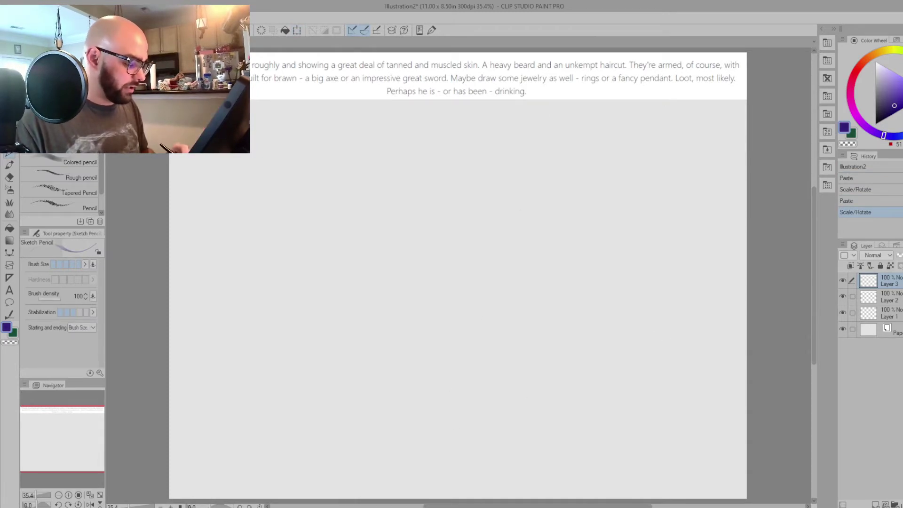
pyautogui.hotkey('alt', 'Tab')
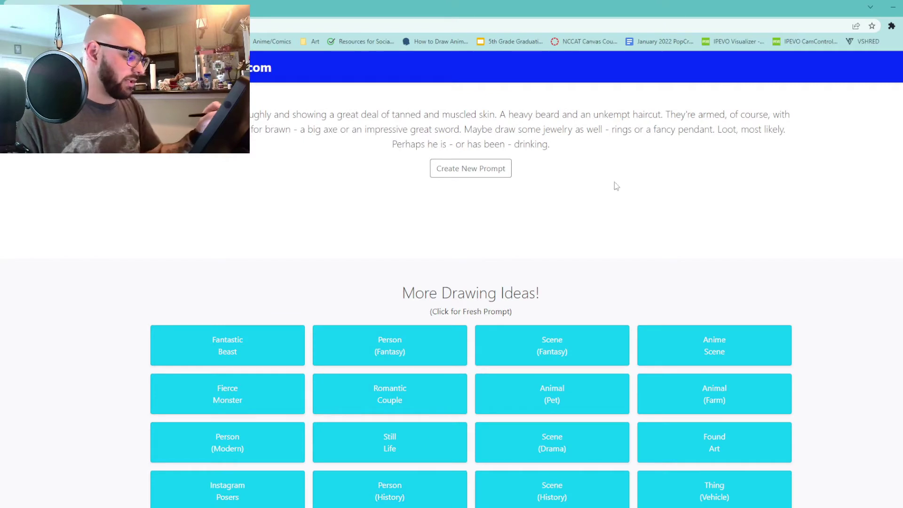
pyautogui.scroll(-3, 879, 296)
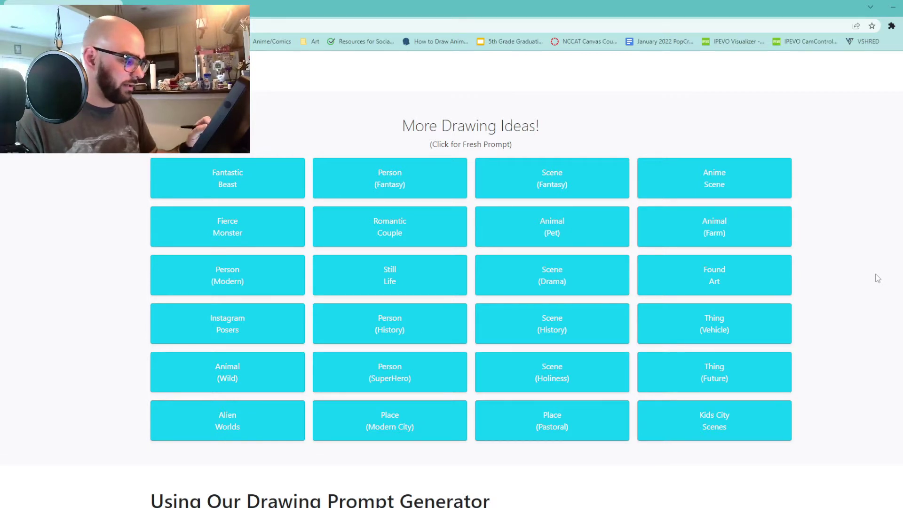
pyautogui.click(240, 428)
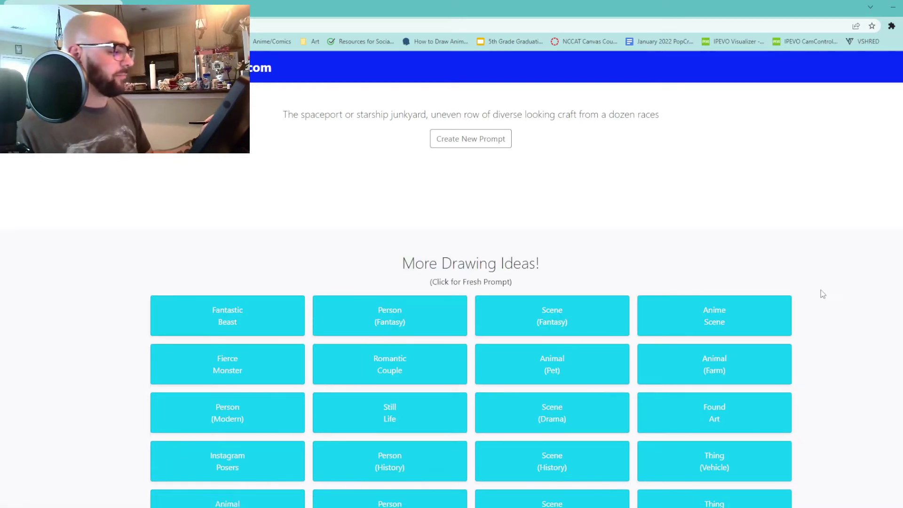
pyautogui.scroll(-1, 527, 282)
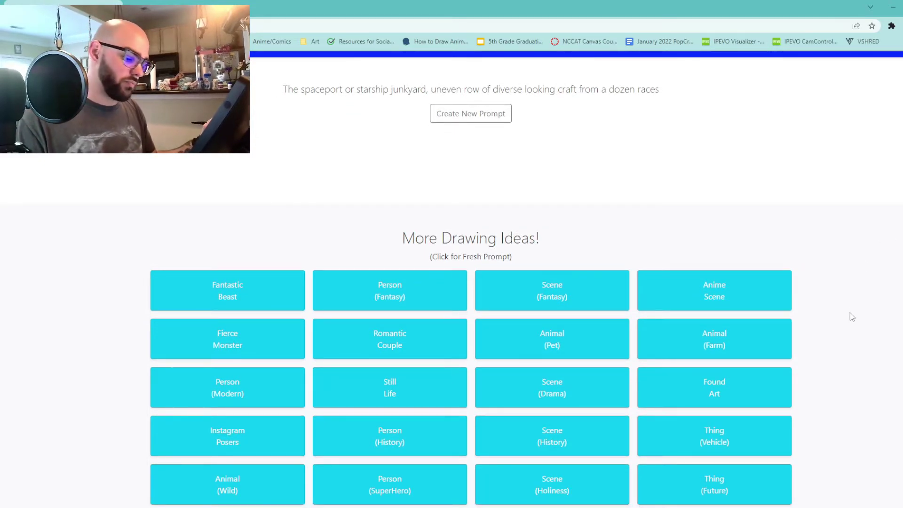
pyautogui.click(751, 296)
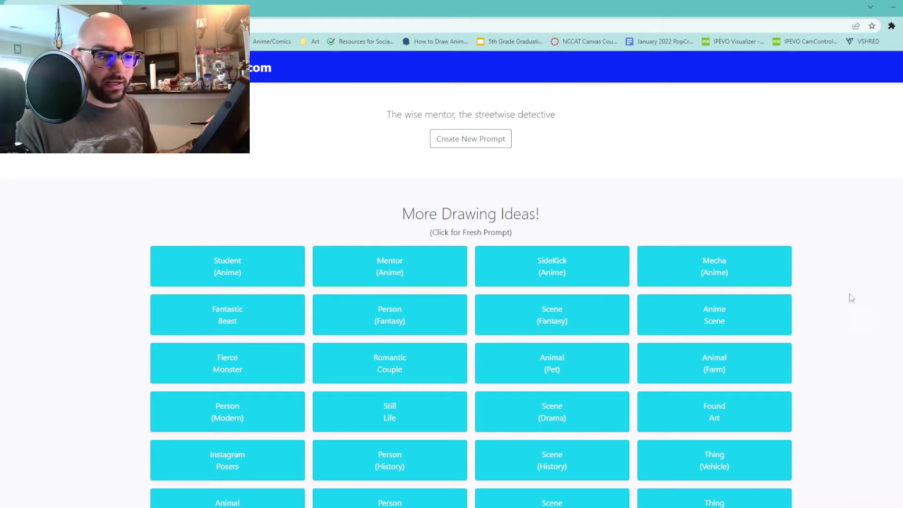
# Step: Return to Clip Studio Paint, move the superhero prompt on Layer 2 below the fantasy prompt, and hide Layer 2
pyautogui.click(892, 7)
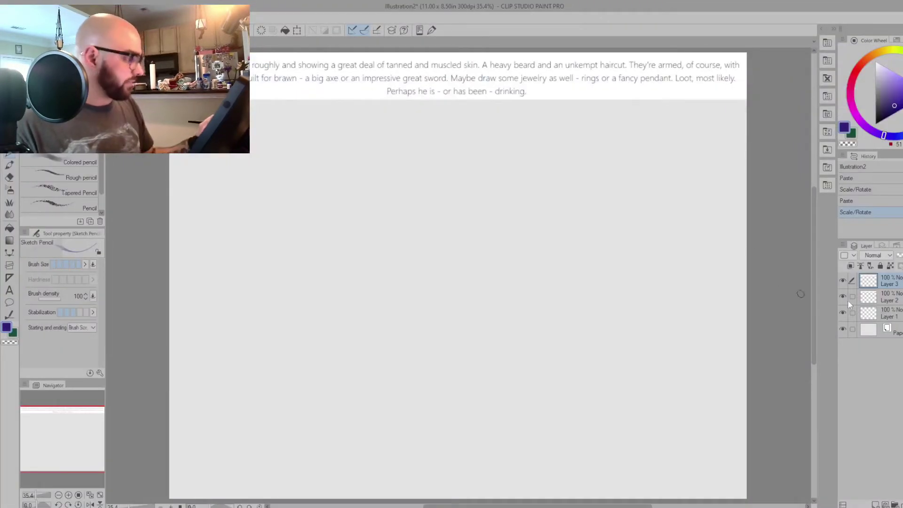
pyautogui.click(888, 301)
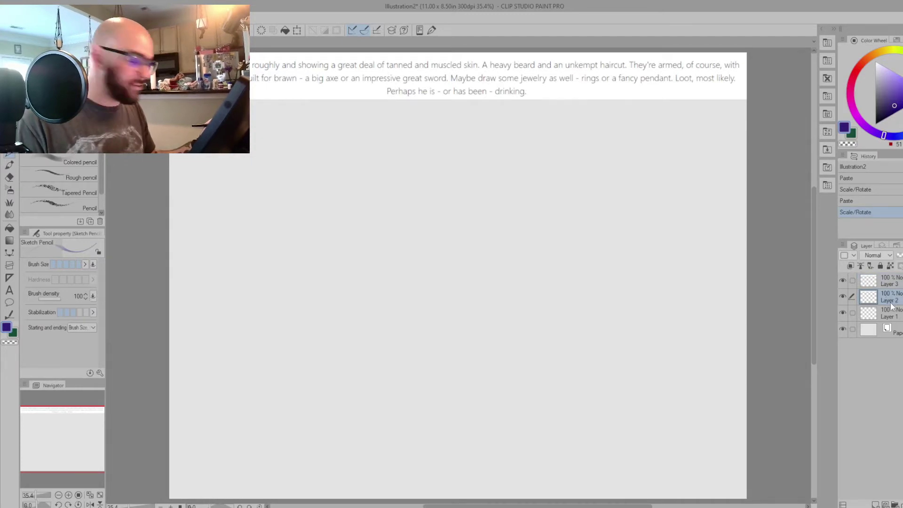
pyautogui.hotkey('ctrl', 't')
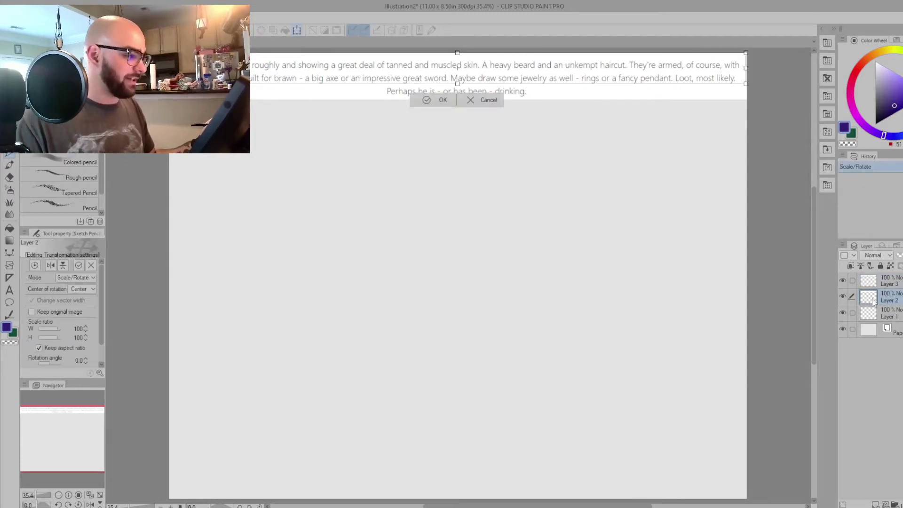
pyautogui.moveTo(508, 75); pyautogui.dragTo(507, 141)
pyautogui.click(442, 168)
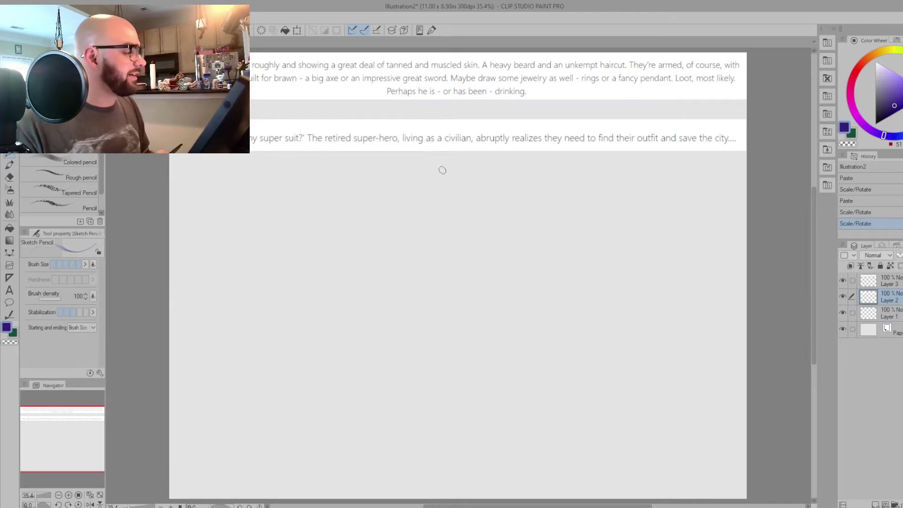
pyautogui.click(842, 295)
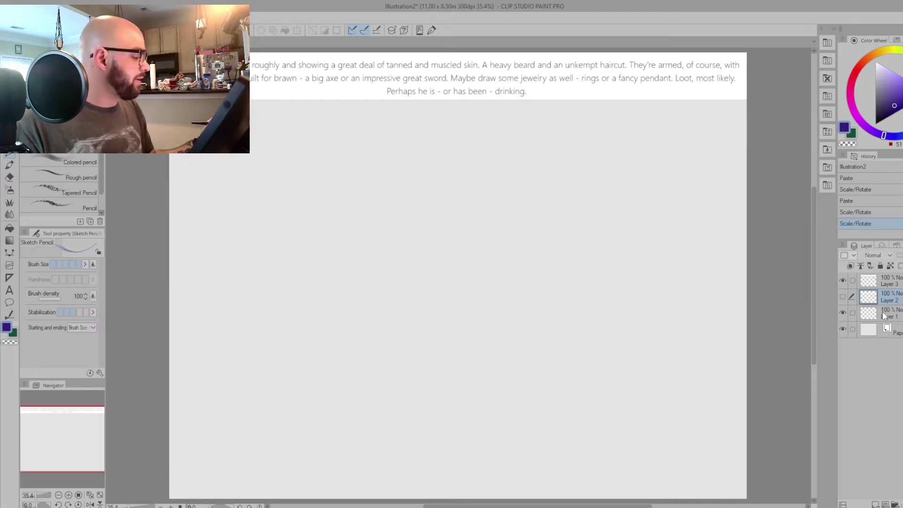
pyautogui.click(843, 313)
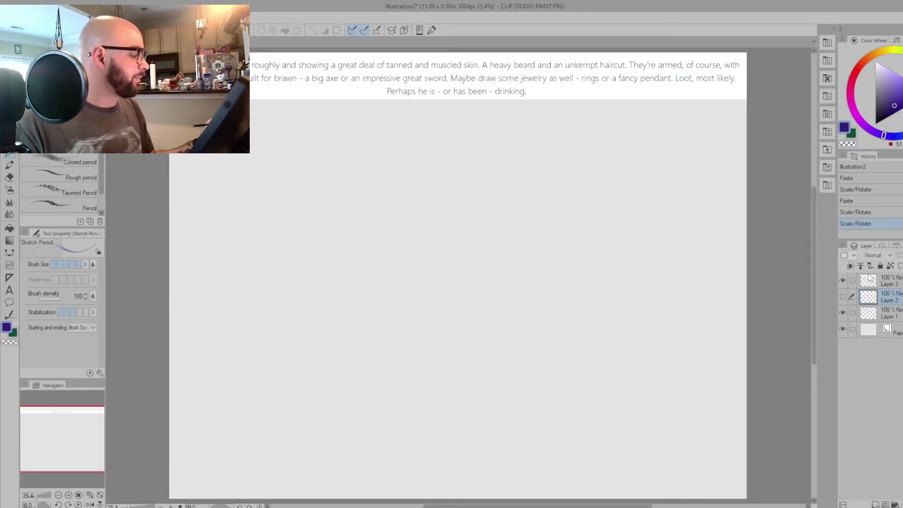
# Step: Trim Layer 3 to the first two lines of the fantasy prompt and move Layer 1 to the top of the layer stack
pyautogui.click(885, 281)
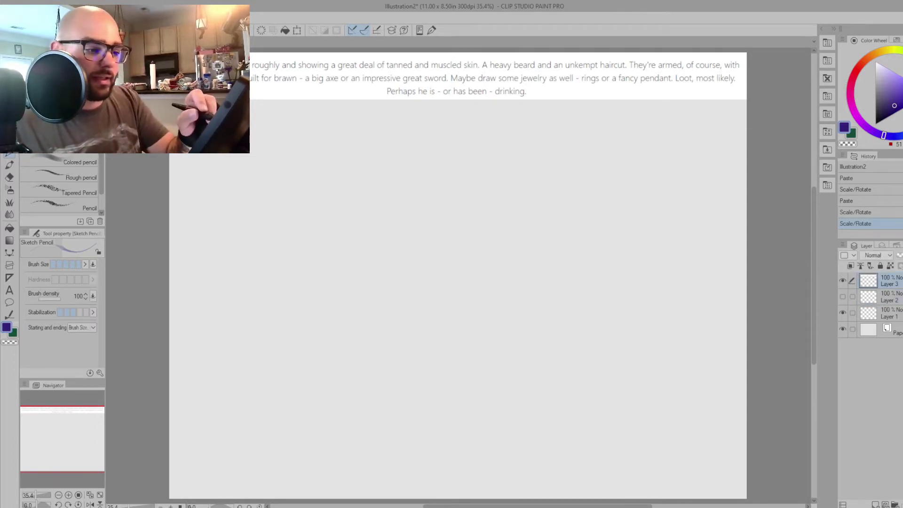
pyautogui.press('m')
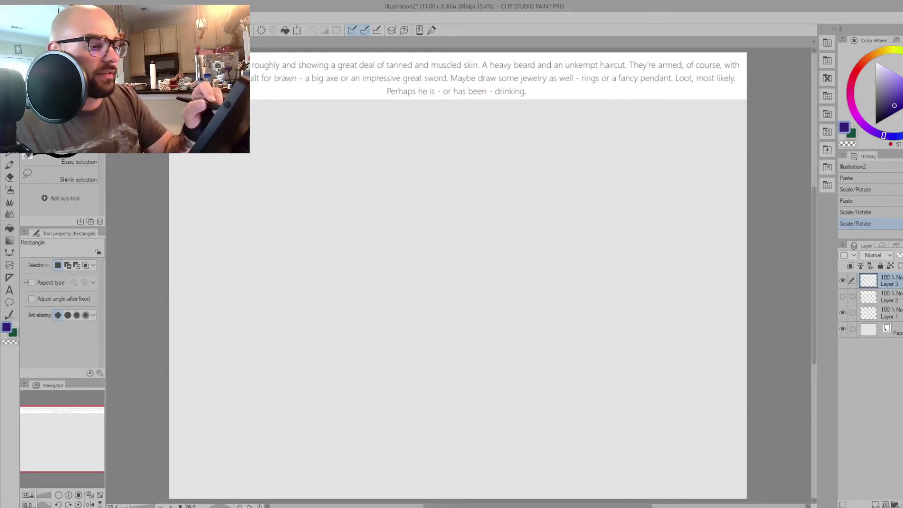
pyautogui.moveTo(188, 51); pyautogui.dragTo(749, 86)
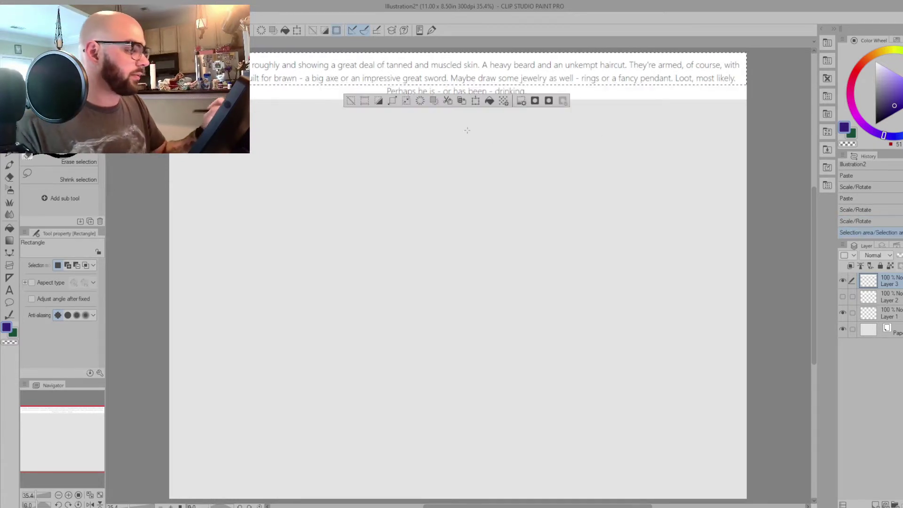
pyautogui.click(434, 100)
pyautogui.click(351, 100)
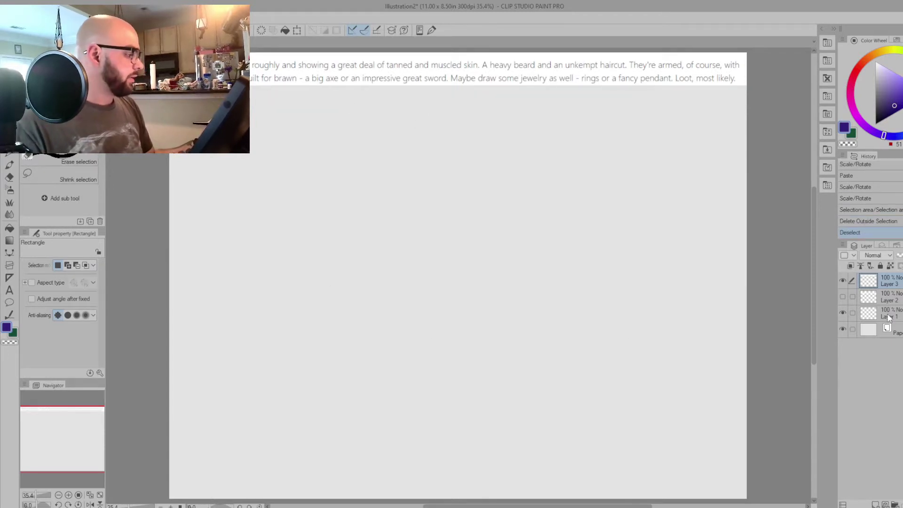
pyautogui.moveTo(889, 317); pyautogui.dragTo(896, 277)
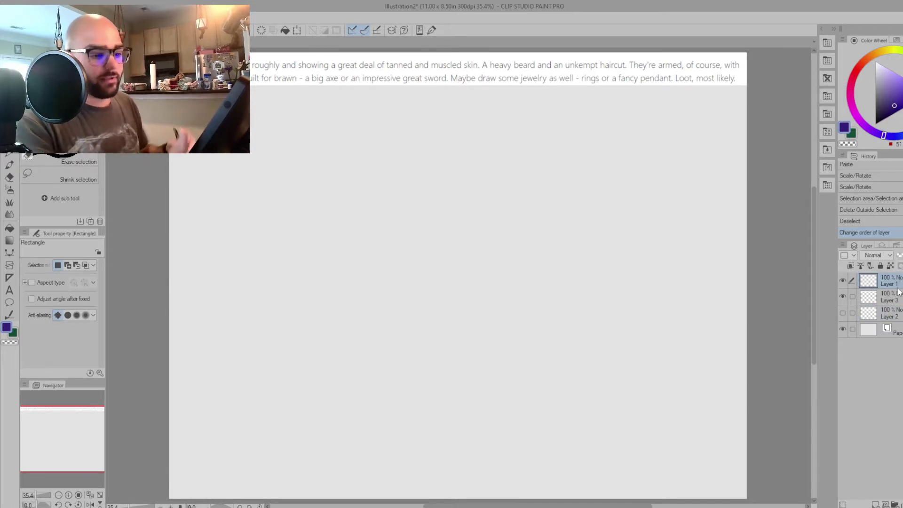
# Step: Sketch a round head in the upper middle of Layer 1 with the Sketch Pencil
pyautogui.click(7, 164)
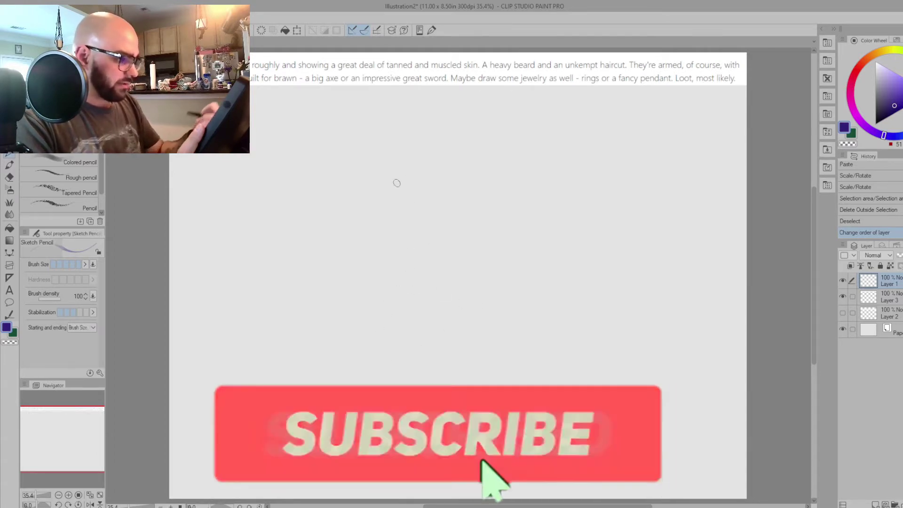
pyautogui.moveTo(408, 210); pyautogui.dragTo(438, 199)
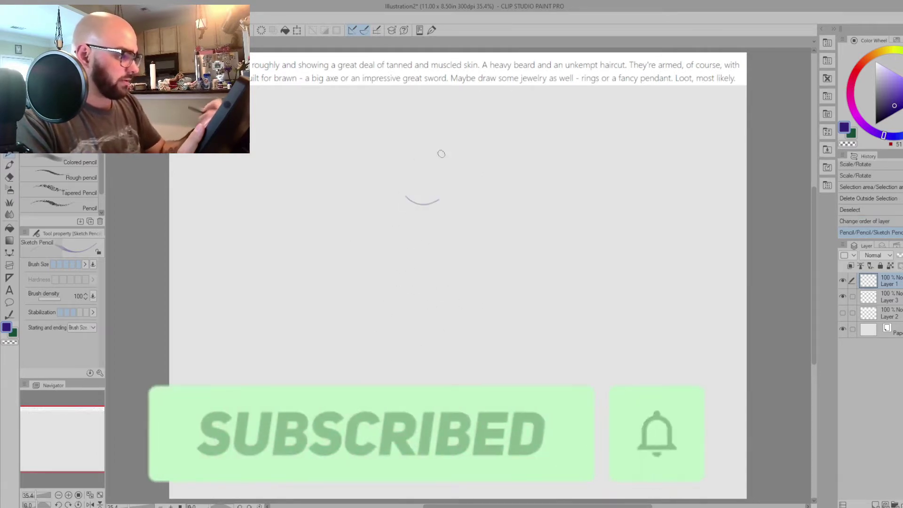
pyautogui.moveTo(441, 153)
pyautogui.mouseDown()
pyautogui.moveTo(432, 209)
pyautogui.moveTo(451, 280)
pyautogui.mouseUp()
pyautogui.moveTo(436, 199); pyautogui.dragTo(440, 336)
pyautogui.moveTo(445, 263); pyautogui.dragTo(434, 351)
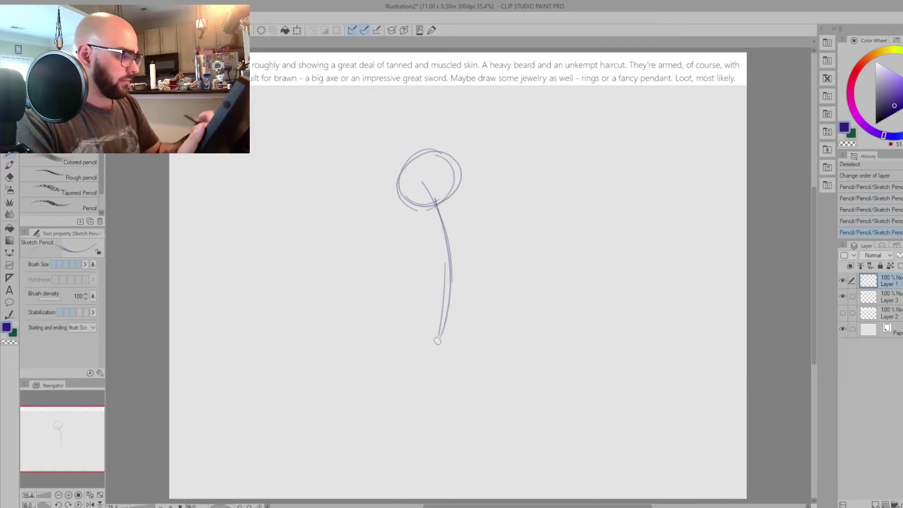
pyautogui.hotkey('ctrl', 'z')
pyautogui.hotkey('ctrl', 'z')
pyautogui.hotkey('ctrl', 'z')
pyautogui.hotkey('ctrl', 'z')
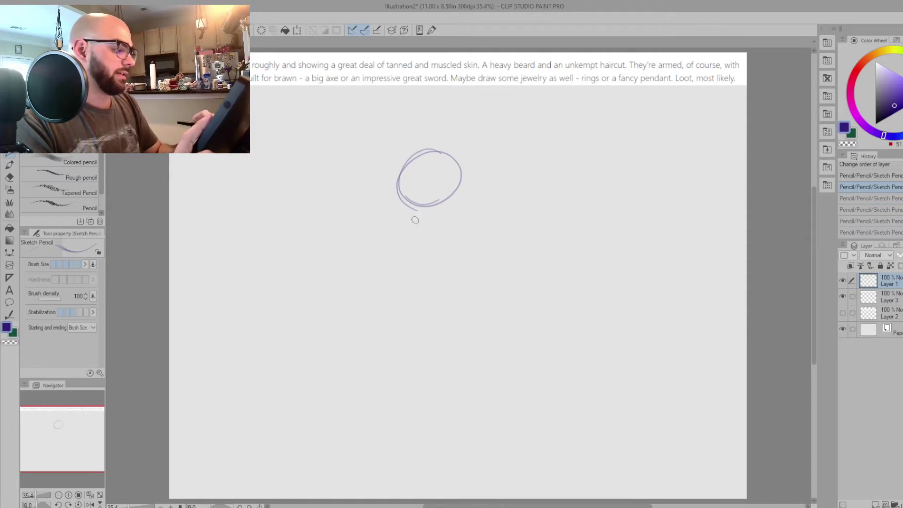
# Step: Sketch the torso under the head with an arched shoulder line and two curved sides tapering toward the waist
pyautogui.moveTo(390, 228)
pyautogui.mouseDown()
pyautogui.moveTo(502, 224)
pyautogui.moveTo(477, 220)
pyautogui.moveTo(376, 292)
pyautogui.moveTo(400, 336)
pyautogui.mouseUp()
pyautogui.moveTo(374, 259); pyautogui.dragTo(409, 348)
pyautogui.moveTo(379, 280); pyautogui.dragTo(413, 356)
pyautogui.moveTo(382, 226)
pyautogui.mouseDown()
pyautogui.moveTo(383, 288)
pyautogui.moveTo(415, 354)
pyautogui.mouseUp()
pyautogui.moveTo(395, 326)
pyautogui.mouseDown()
pyautogui.moveTo(387, 238)
pyautogui.moveTo(454, 210)
pyautogui.moveTo(503, 235)
pyautogui.moveTo(504, 268)
pyautogui.mouseUp()
pyautogui.moveTo(501, 227); pyautogui.dragTo(489, 303)
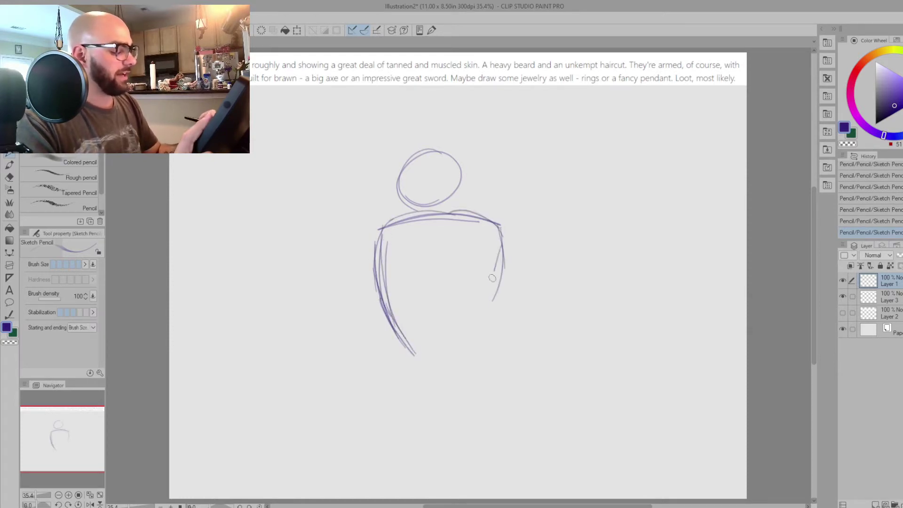
pyautogui.moveTo(503, 266); pyautogui.dragTo(479, 336)
pyautogui.moveTo(490, 300); pyautogui.dragTo(480, 356)
pyautogui.moveTo(497, 240); pyautogui.dragTo(477, 339)
# Step: Add a curved guideline across the chest and a vertical centre line running from the head down the torso
pyautogui.moveTo(383, 253)
pyautogui.mouseDown()
pyautogui.moveTo(503, 245)
pyautogui.moveTo(474, 241)
pyautogui.mouseUp()
pyautogui.moveTo(433, 143); pyautogui.dragTo(429, 357)
pyautogui.moveTo(420, 164); pyautogui.dragTo(435, 379)
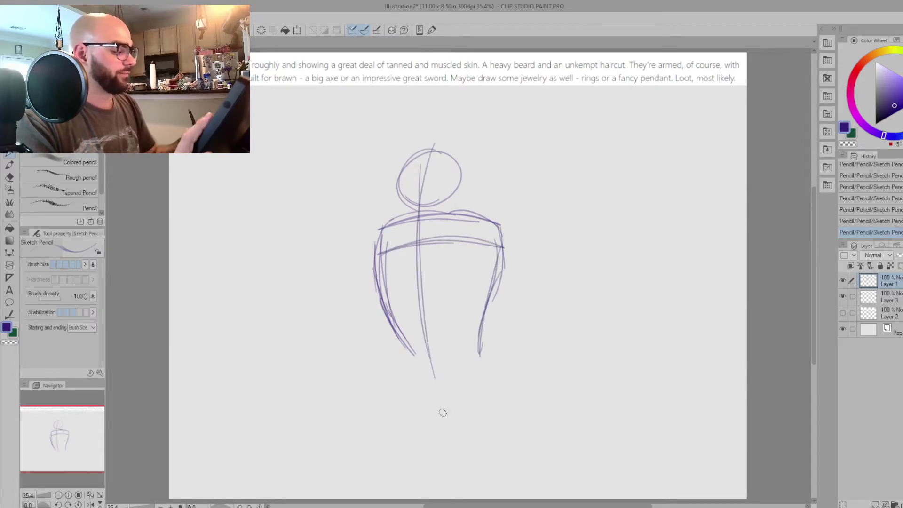
# Step: Angle the torso's lower ends inward toward the hips and reinforce its side and shoulder lines
pyautogui.moveTo(408, 341)
pyautogui.mouseDown()
pyautogui.moveTo(412, 371)
pyautogui.moveTo(436, 386)
pyautogui.mouseUp()
pyautogui.moveTo(405, 341)
pyautogui.mouseDown()
pyautogui.moveTo(417, 372)
pyautogui.moveTo(480, 362)
pyautogui.moveTo(494, 257)
pyautogui.mouseUp()
pyautogui.moveTo(490, 292); pyautogui.dragTo(494, 238)
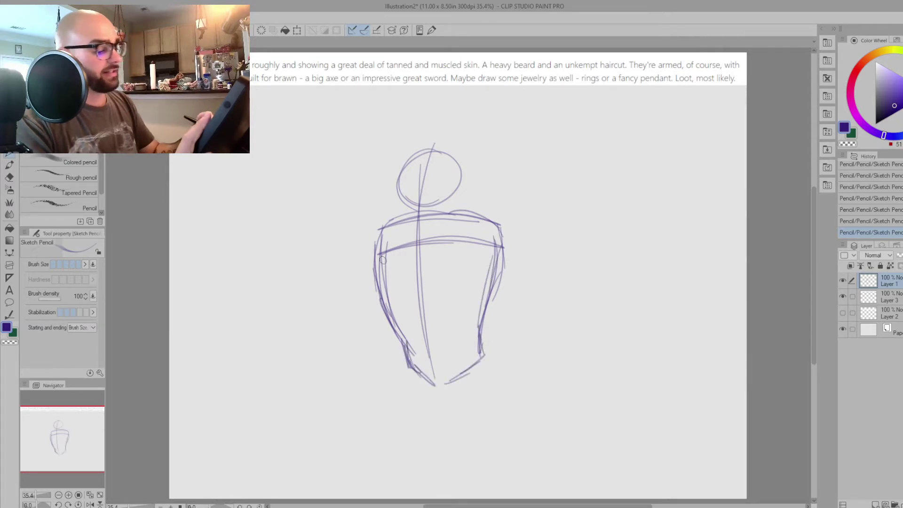
pyautogui.moveTo(380, 259); pyautogui.dragTo(378, 240)
pyautogui.moveTo(376, 240)
pyautogui.mouseDown()
pyautogui.moveTo(379, 292)
pyautogui.moveTo(378, 225)
pyautogui.mouseUp()
pyautogui.moveTo(379, 219); pyautogui.dragTo(481, 219)
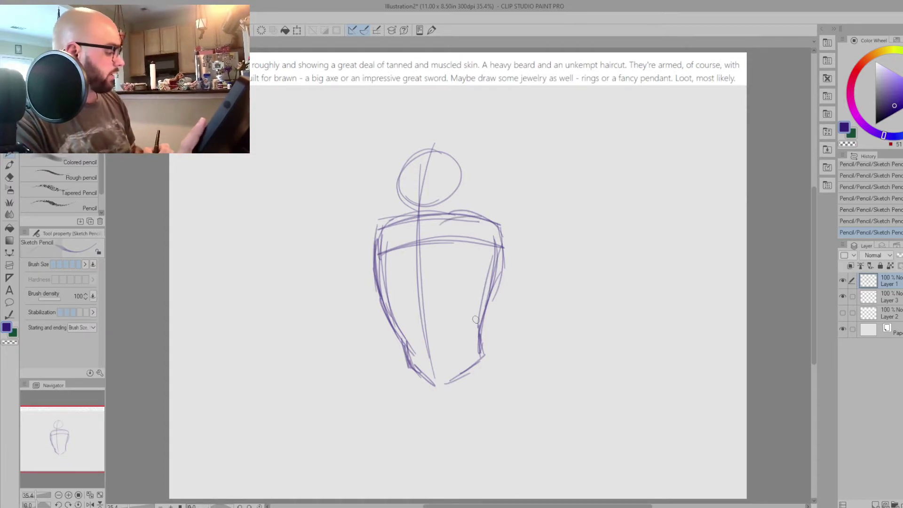
# Step: Sketch a small joint circle at each shoulder and a sloping line from the neck to the right-hand shoulder
pyautogui.moveTo(366, 283); pyautogui.dragTo(354, 278)
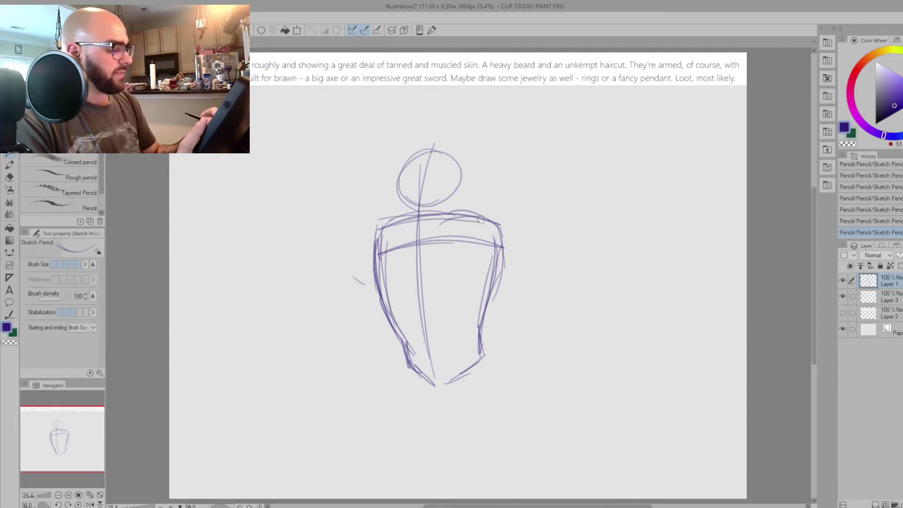
pyautogui.moveTo(382, 233)
pyautogui.mouseDown()
pyautogui.moveTo(494, 228)
pyautogui.moveTo(491, 245)
pyautogui.moveTo(503, 225)
pyautogui.mouseUp()
pyautogui.moveTo(462, 195); pyautogui.dragTo(516, 222)
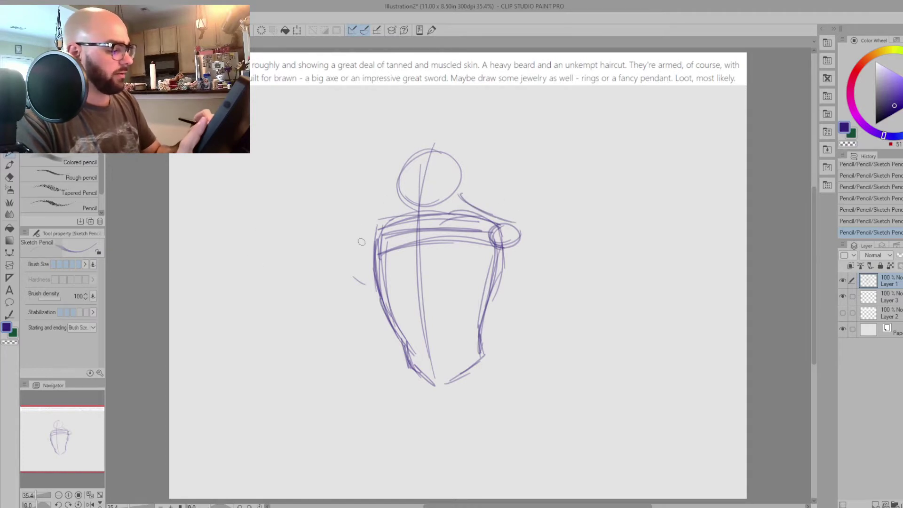
pyautogui.moveTo(371, 237)
pyautogui.mouseDown()
pyautogui.moveTo(361, 241)
pyautogui.moveTo(375, 235)
pyautogui.mouseUp()
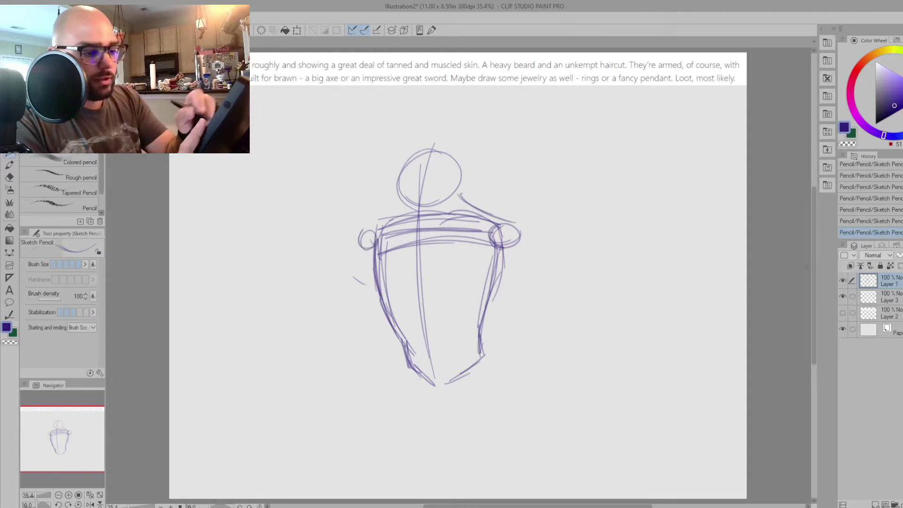
# Step: Lasso the head, move it up to leave room for a neck, apply the transformation, and deselect
pyautogui.press('m')
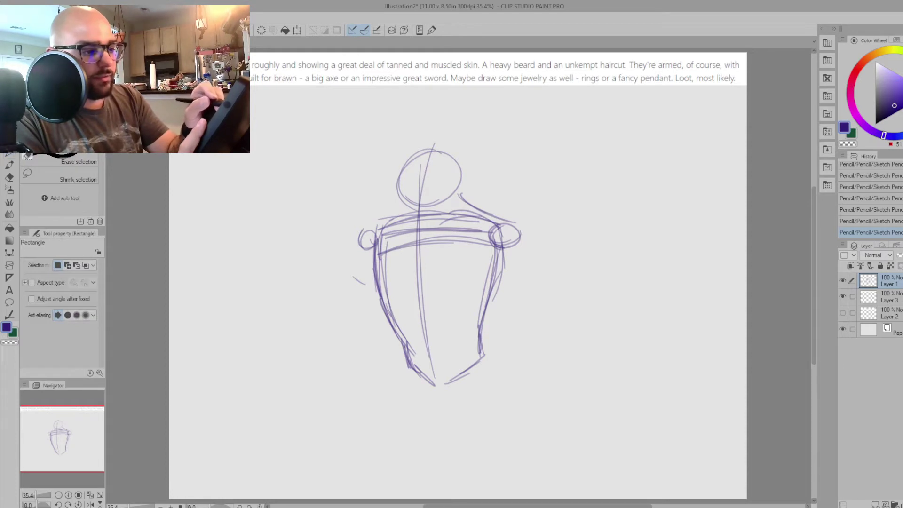
pyautogui.press('m')
pyautogui.moveTo(451, 141)
pyautogui.mouseDown()
pyautogui.moveTo(430, 133)
pyautogui.moveTo(408, 208)
pyautogui.moveTo(444, 133)
pyautogui.mouseUp()
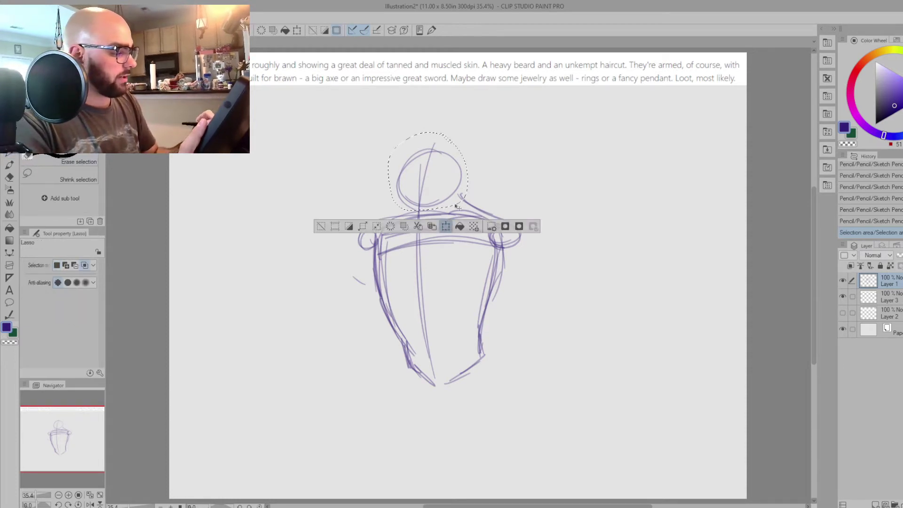
pyautogui.moveTo(450, 192); pyautogui.dragTo(459, 175)
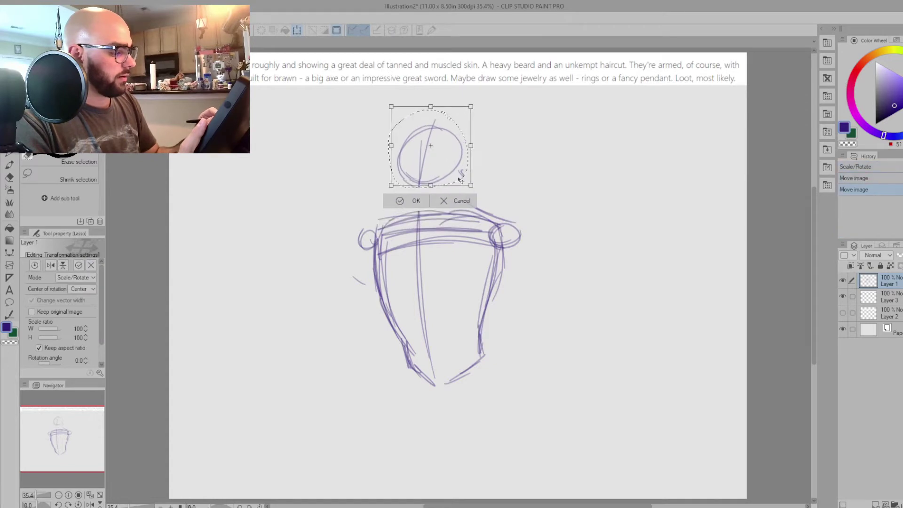
pyautogui.click(416, 201)
pyautogui.click(330, 200)
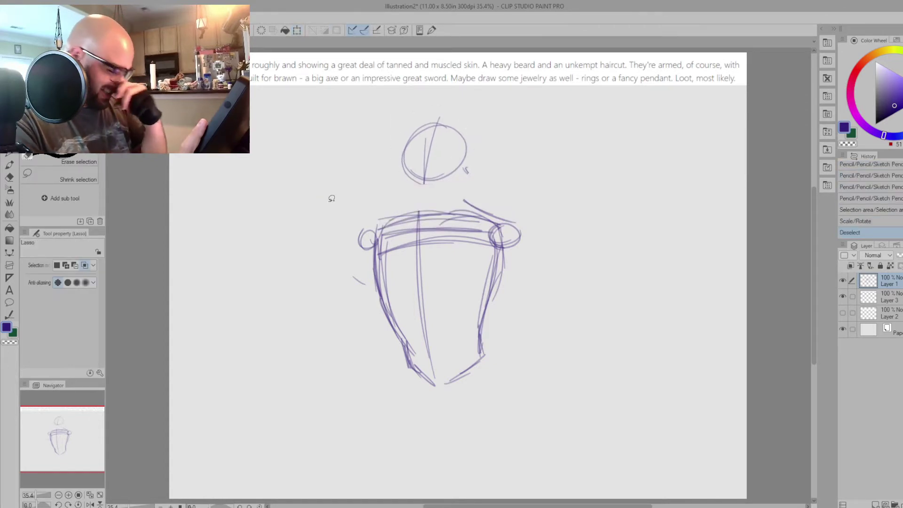
# Step: Sketch the neck and sloping trapezius lines that run out over both shoulders with the Sketch Pencil
pyautogui.press('p')
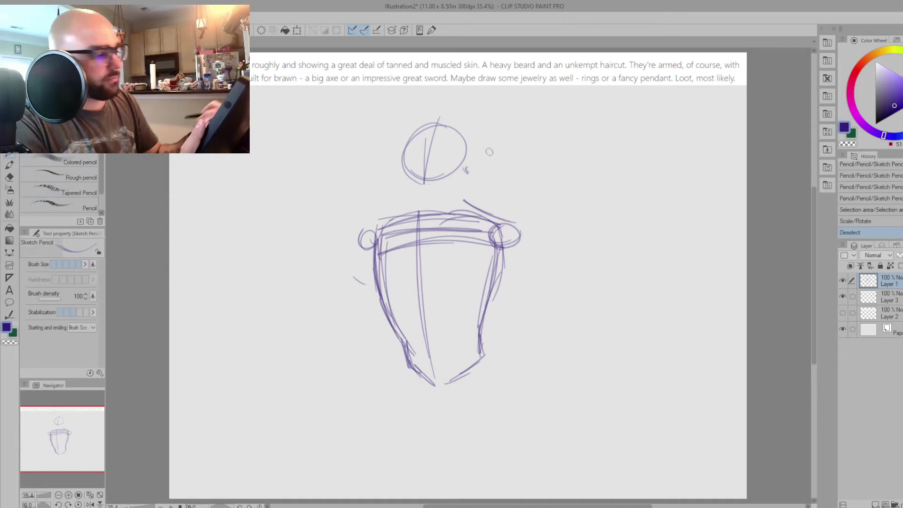
pyautogui.moveTo(415, 178); pyautogui.dragTo(408, 200)
pyautogui.moveTo(461, 169)
pyautogui.mouseDown()
pyautogui.moveTo(465, 201)
pyautogui.moveTo(469, 192)
pyautogui.moveTo(535, 235)
pyautogui.moveTo(539, 255)
pyautogui.mouseUp()
pyautogui.moveTo(517, 220); pyautogui.dragTo(490, 203)
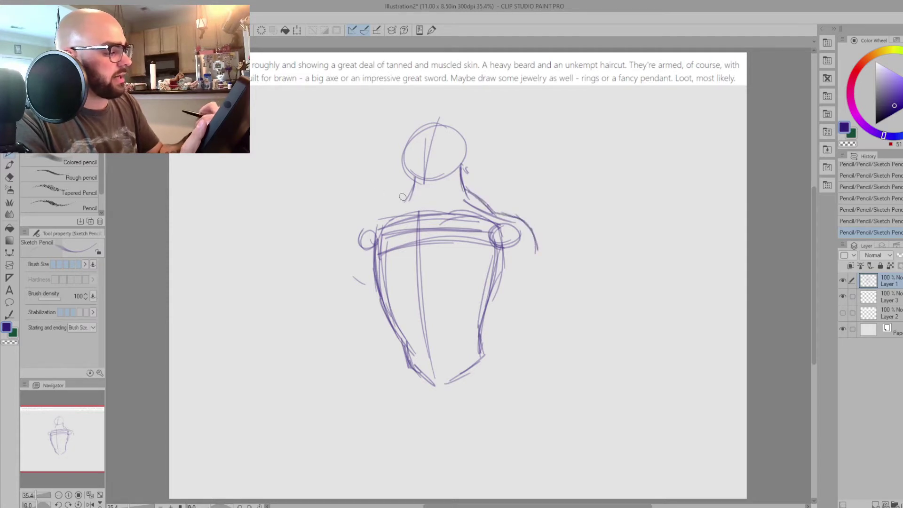
pyautogui.moveTo(405, 196)
pyautogui.mouseDown()
pyautogui.moveTo(373, 220)
pyautogui.moveTo(349, 220)
pyautogui.mouseUp()
# Step: Erase the stray mark outside the torso's left-hand edge
pyautogui.press('e')
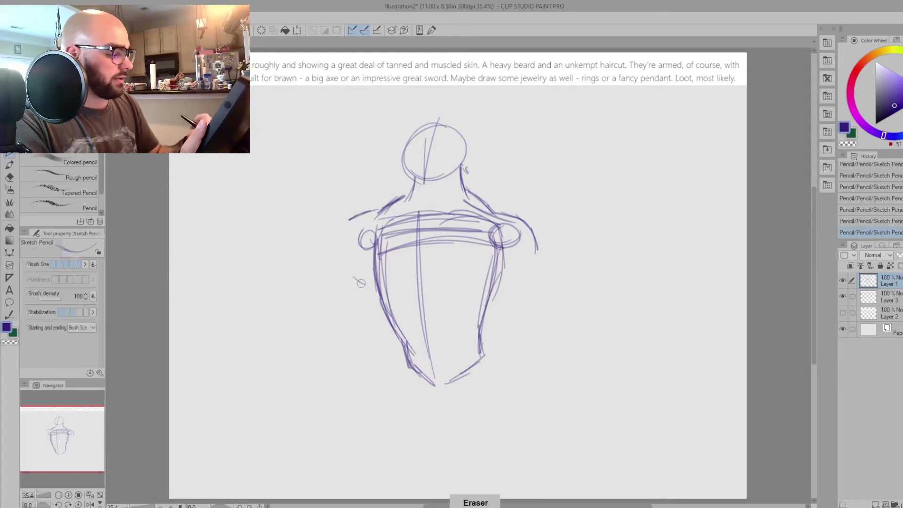
pyautogui.moveTo(355, 278); pyautogui.dragTo(367, 287)
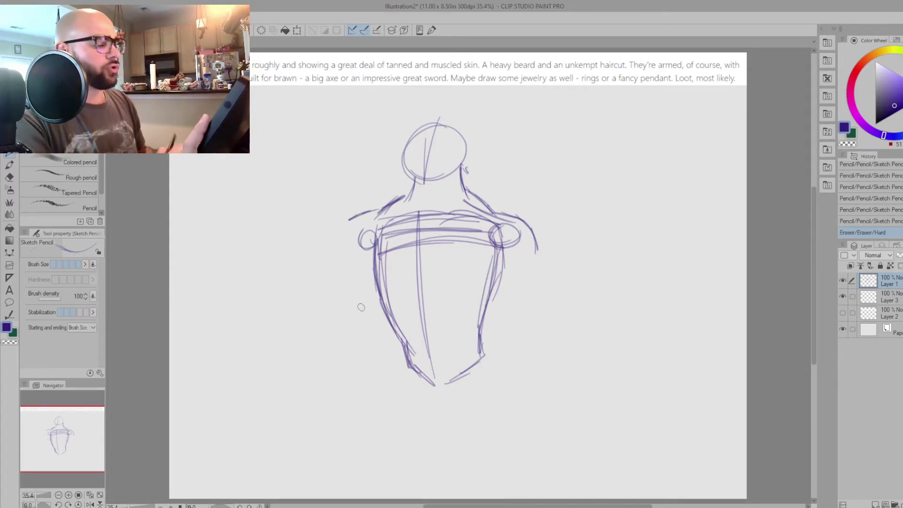
pyautogui.click(360, 242)
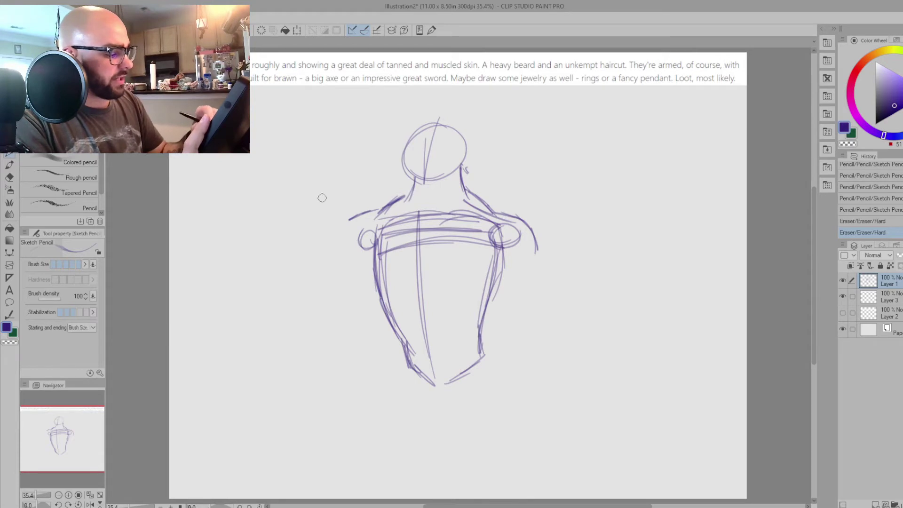
# Step: Sketch the left-hand arm raised from the shoulder, with the elbow up and the forearm bent behind the head
pyautogui.moveTo(326, 201)
pyautogui.mouseDown()
pyautogui.moveTo(368, 257)
pyautogui.moveTo(362, 245)
pyautogui.mouseUp()
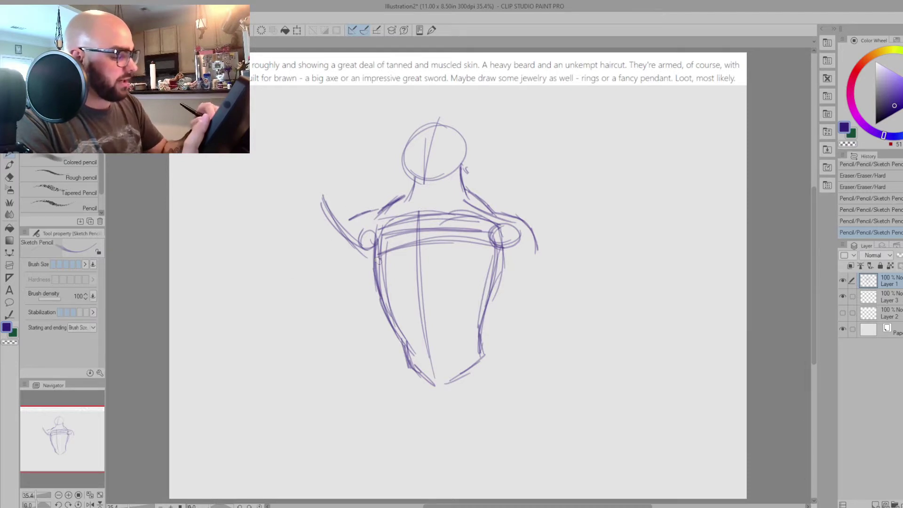
pyautogui.moveTo(323, 201)
pyautogui.mouseDown()
pyautogui.moveTo(346, 246)
pyautogui.moveTo(357, 249)
pyautogui.mouseUp()
pyautogui.moveTo(359, 212)
pyautogui.mouseDown()
pyautogui.moveTo(347, 222)
pyautogui.moveTo(379, 208)
pyautogui.moveTo(369, 259)
pyautogui.moveTo(334, 203)
pyautogui.mouseUp()
pyautogui.moveTo(367, 263); pyautogui.dragTo(333, 204)
pyautogui.moveTo(359, 257)
pyautogui.mouseDown()
pyautogui.moveTo(339, 183)
pyautogui.moveTo(337, 219)
pyautogui.moveTo(333, 203)
pyautogui.mouseUp()
pyautogui.moveTo(344, 229)
pyautogui.mouseDown()
pyautogui.moveTo(328, 187)
pyautogui.moveTo(344, 237)
pyautogui.moveTo(321, 165)
pyautogui.moveTo(367, 201)
pyautogui.moveTo(381, 242)
pyautogui.moveTo(353, 183)
pyautogui.moveTo(321, 154)
pyautogui.mouseUp()
pyautogui.moveTo(323, 155); pyautogui.dragTo(377, 239)
pyautogui.moveTo(318, 176)
pyautogui.mouseDown()
pyautogui.moveTo(370, 264)
pyautogui.moveTo(325, 186)
pyautogui.mouseUp()
pyautogui.moveTo(320, 152)
pyautogui.mouseDown()
pyautogui.moveTo(378, 153)
pyautogui.moveTo(393, 164)
pyautogui.mouseUp()
pyautogui.moveTo(360, 190); pyautogui.dragTo(407, 197)
pyautogui.moveTo(338, 147); pyautogui.dragTo(409, 151)
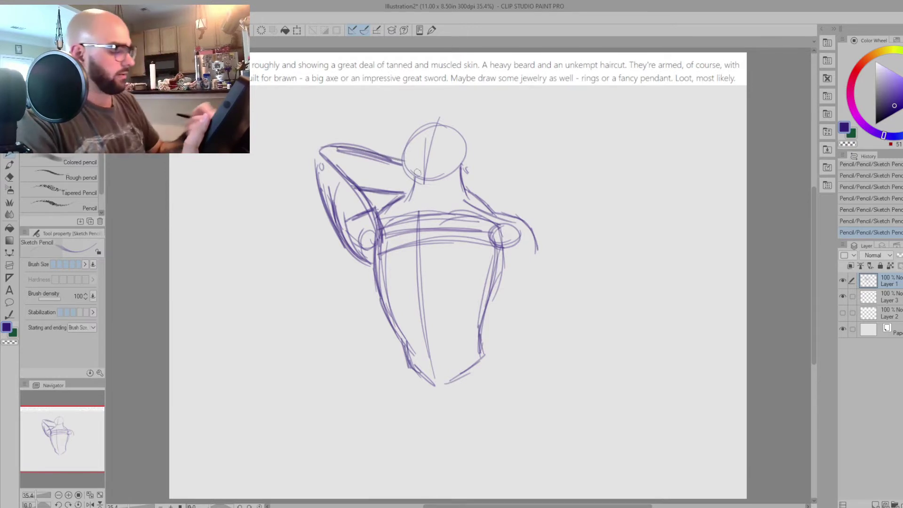
pyautogui.moveTo(387, 162); pyautogui.dragTo(407, 166)
pyautogui.moveTo(365, 154); pyautogui.dragTo(394, 161)
pyautogui.moveTo(394, 192); pyautogui.dragTo(353, 186)
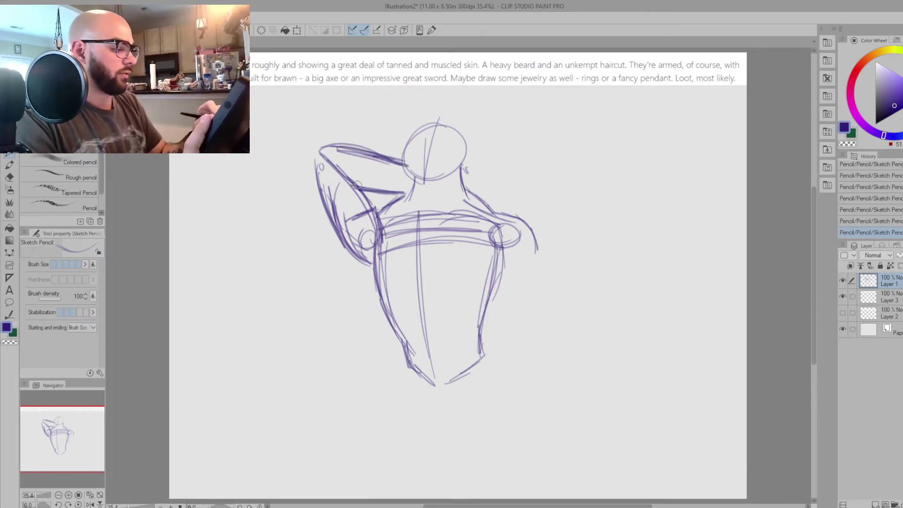
# Step: Enlarge the eraser and erase the raised upper arm, elbow, and left-hand shoulder joint circle
pyautogui.moveTo(377, 220)
pyautogui.mouseDown()
pyautogui.moveTo(355, 185)
pyautogui.moveTo(376, 247)
pyautogui.moveTo(369, 261)
pyautogui.moveTo(368, 162)
pyautogui.moveTo(347, 250)
pyautogui.mouseUp()
pyautogui.press('e')
pyautogui.press(']')
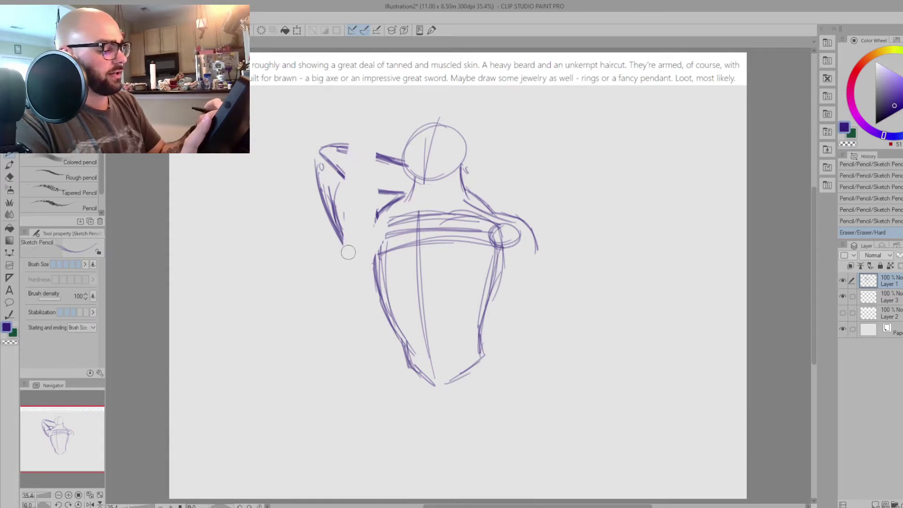
pyautogui.moveTo(351, 166)
pyautogui.mouseDown()
pyautogui.moveTo(335, 221)
pyautogui.moveTo(329, 156)
pyautogui.moveTo(338, 199)
pyautogui.moveTo(376, 261)
pyautogui.mouseUp()
# Step: Redraw the left-hand contour from the shoulder down the torso to the waist with the Sketch Pencil
pyautogui.press('p')
pyautogui.moveTo(383, 207); pyautogui.dragTo(376, 301)
pyautogui.moveTo(385, 204)
pyautogui.mouseDown()
pyautogui.moveTo(376, 249)
pyautogui.moveTo(390, 315)
pyautogui.mouseUp()
pyautogui.moveTo(383, 294); pyautogui.dragTo(401, 352)
# Step: Erase the leftover forearm lines beside the head and neck
pyautogui.press('e')
pyautogui.moveTo(379, 190); pyautogui.dragTo(403, 191)
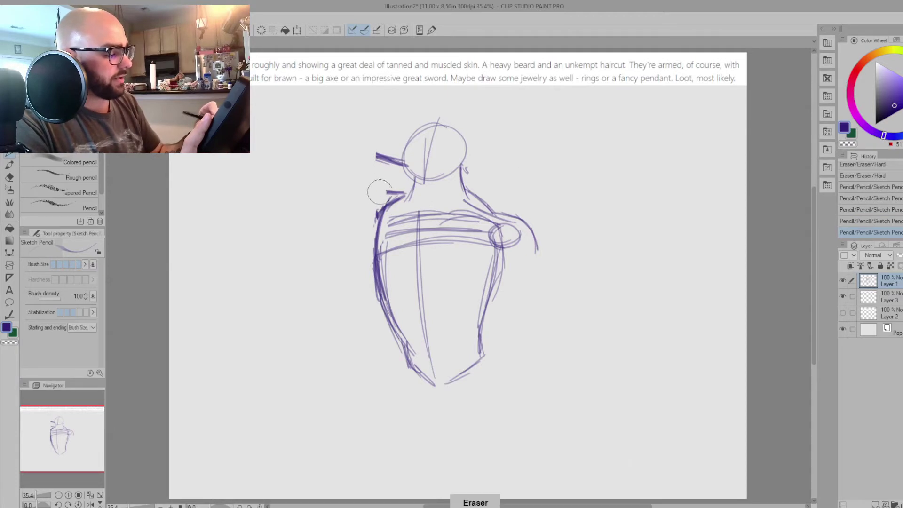
pyautogui.moveTo(378, 155); pyautogui.dragTo(402, 163)
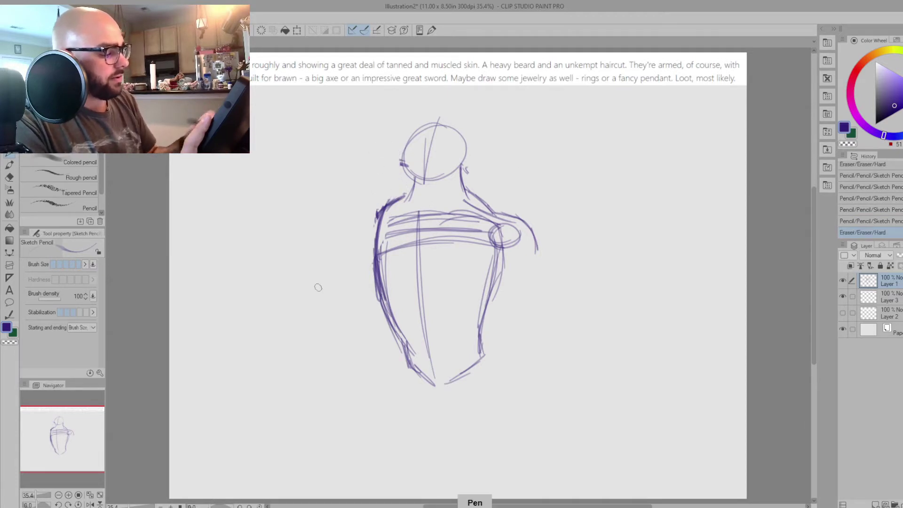
# Step: Sketch the left-hand upper arm extending sideways from the shoulder to the elbow with upper and lower contours
pyautogui.moveTo(365, 219)
pyautogui.mouseDown()
pyautogui.moveTo(411, 193)
pyautogui.moveTo(347, 221)
pyautogui.mouseUp()
pyautogui.moveTo(356, 267); pyautogui.dragTo(315, 256)
pyautogui.moveTo(306, 251); pyautogui.dragTo(361, 267)
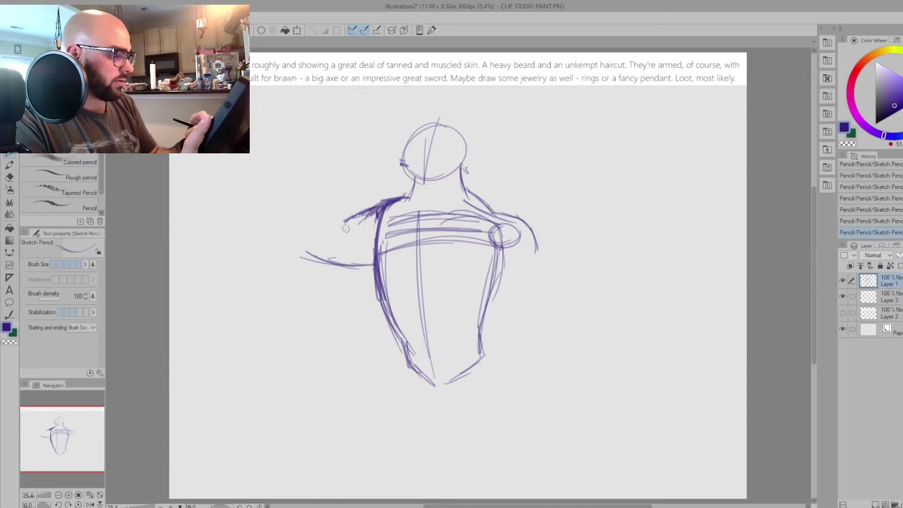
pyautogui.moveTo(322, 225)
pyautogui.mouseDown()
pyautogui.moveTo(372, 217)
pyautogui.moveTo(398, 199)
pyautogui.mouseUp()
pyautogui.moveTo(335, 263)
pyautogui.mouseDown()
pyautogui.moveTo(377, 265)
pyautogui.moveTo(293, 262)
pyautogui.moveTo(339, 266)
pyautogui.mouseUp()
pyautogui.moveTo(298, 266); pyautogui.dragTo(340, 273)
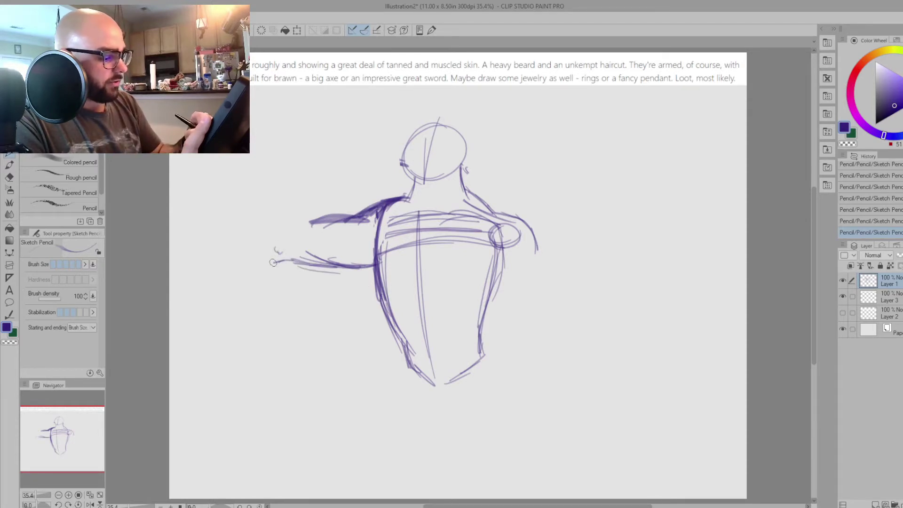
pyautogui.moveTo(262, 243)
pyautogui.mouseDown()
pyautogui.moveTo(280, 189)
pyautogui.moveTo(316, 168)
pyautogui.mouseUp()
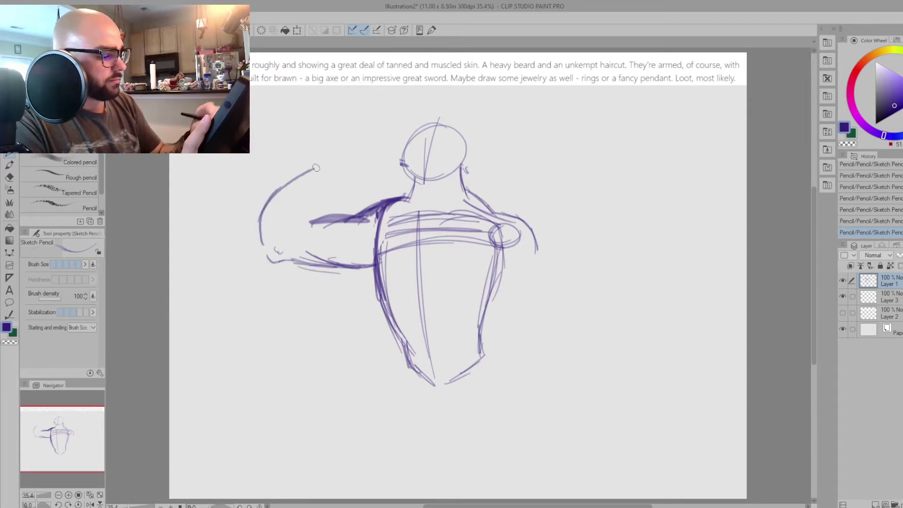
pyautogui.moveTo(265, 201); pyautogui.dragTo(311, 166)
pyautogui.hotkey('ctrl', 'z')
pyautogui.hotkey('ctrl', 'z')
pyautogui.hotkey('ctrl', 'z')
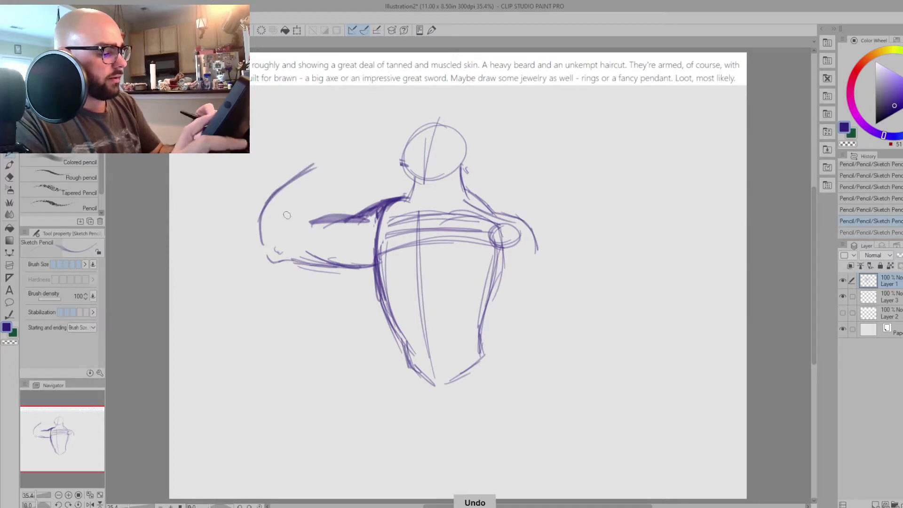
# Step: Sketch the left-hand forearm rising straight up from the elbow and darken the upper arm's top edge
pyautogui.moveTo(264, 253)
pyautogui.mouseDown()
pyautogui.moveTo(268, 162)
pyautogui.moveTo(258, 212)
pyautogui.mouseUp()
pyautogui.moveTo(298, 163)
pyautogui.mouseDown()
pyautogui.moveTo(305, 235)
pyautogui.moveTo(297, 148)
pyautogui.mouseUp()
pyautogui.moveTo(306, 222); pyautogui.dragTo(355, 214)
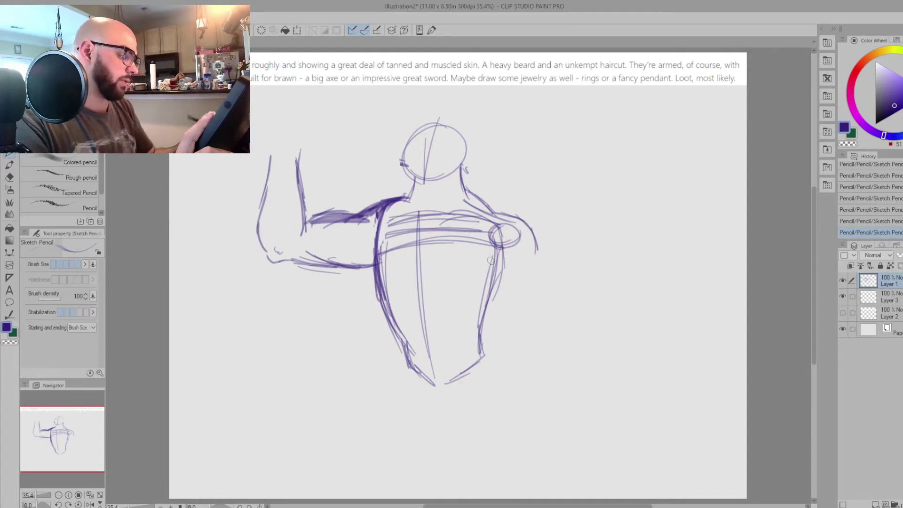
# Step: Sketch the right-hand shoulder and upper arm hanging beside the torso, with inner and outer contours
pyautogui.moveTo(472, 220); pyautogui.dragTo(492, 283)
pyautogui.moveTo(525, 223); pyautogui.dragTo(533, 282)
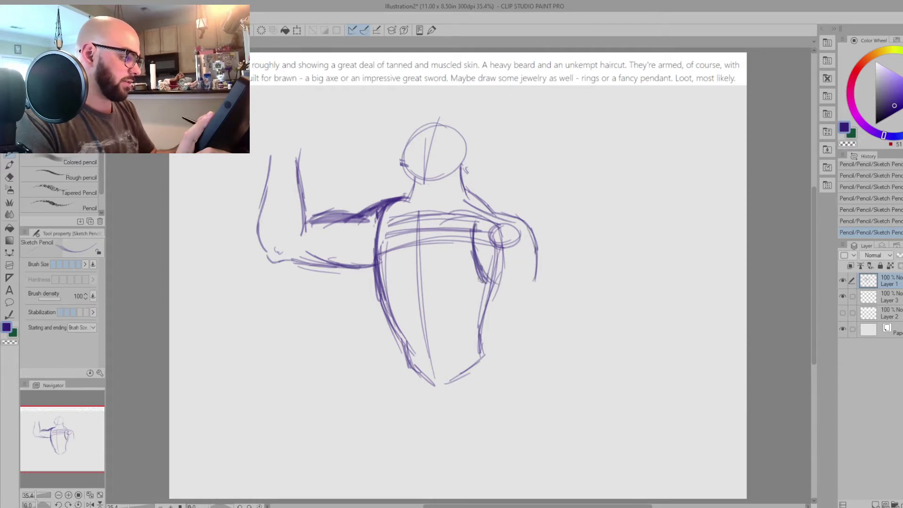
pyautogui.moveTo(478, 276); pyautogui.dragTo(493, 338)
pyautogui.moveTo(539, 265); pyautogui.dragTo(542, 322)
pyautogui.moveTo(540, 282)
pyautogui.mouseDown()
pyautogui.moveTo(533, 325)
pyautogui.moveTo(542, 332)
pyautogui.mouseUp()
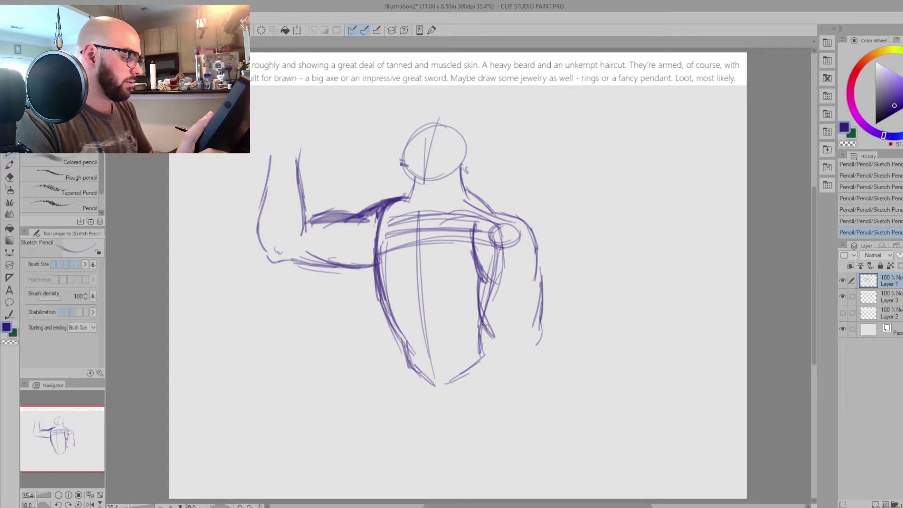
# Step: Sketch the right-hand forearm bent across the lower torso, ending in a blocky fist beyond the waist
pyautogui.moveTo(476, 325)
pyautogui.mouseDown()
pyautogui.moveTo(451, 327)
pyautogui.moveTo(403, 356)
pyautogui.moveTo(417, 348)
pyautogui.mouseUp()
pyautogui.moveTo(406, 378)
pyautogui.mouseDown()
pyautogui.moveTo(513, 367)
pyautogui.moveTo(543, 329)
pyautogui.moveTo(538, 237)
pyautogui.moveTo(494, 210)
pyautogui.mouseUp()
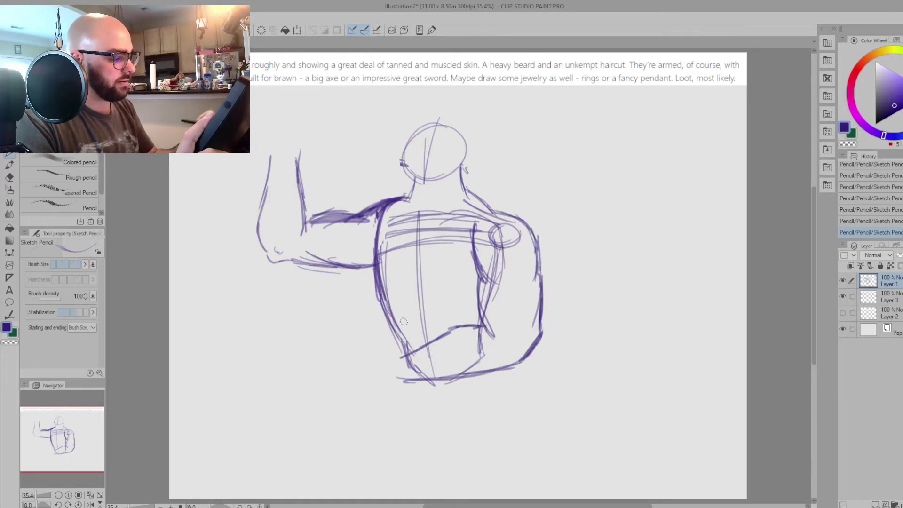
pyautogui.moveTo(393, 353); pyautogui.dragTo(372, 346)
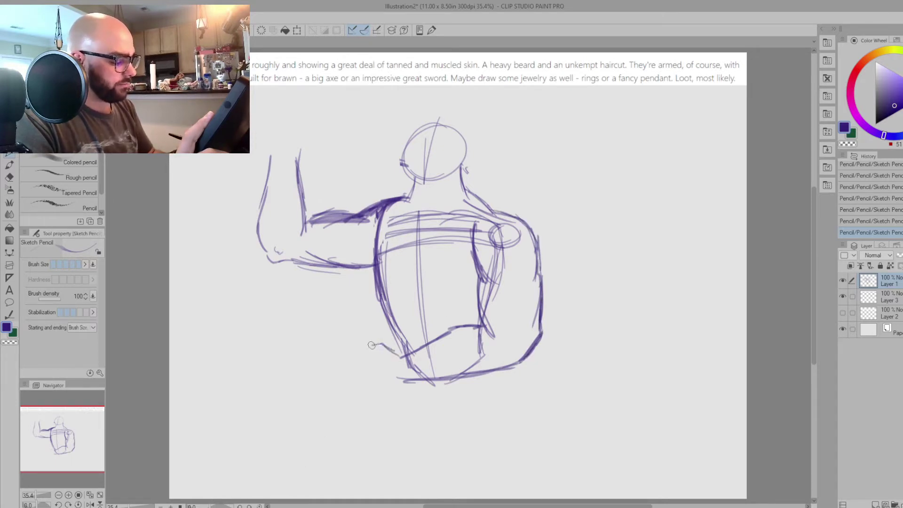
pyautogui.moveTo(395, 380)
pyautogui.mouseDown()
pyautogui.moveTo(371, 387)
pyautogui.moveTo(358, 360)
pyautogui.moveTo(346, 378)
pyautogui.moveTo(358, 395)
pyautogui.moveTo(482, 364)
pyautogui.mouseUp()
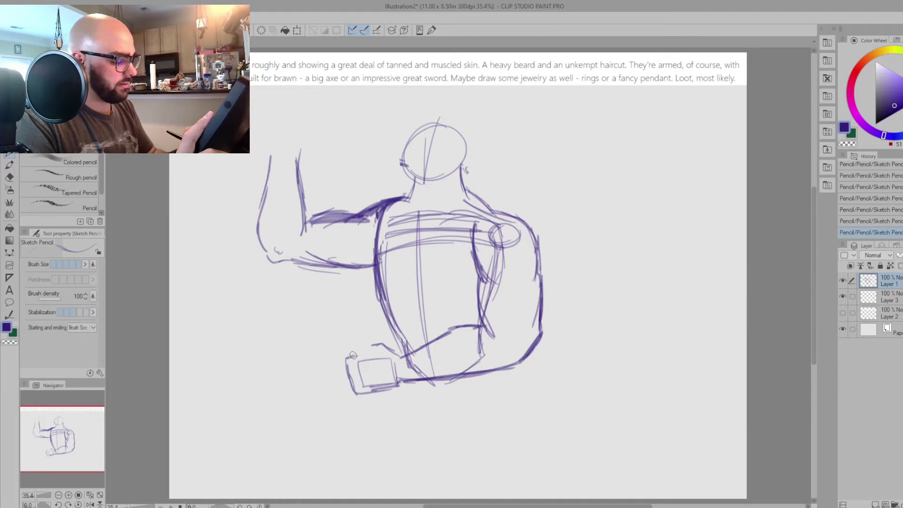
pyautogui.moveTo(353, 355); pyautogui.dragTo(385, 347)
# Step: Sketch a slanted weapon shaft through the lower fist, from below the hand up past the raised upper arm
pyautogui.moveTo(375, 391)
pyautogui.mouseDown()
pyautogui.moveTo(386, 445)
pyautogui.moveTo(414, 436)
pyautogui.moveTo(387, 444)
pyautogui.mouseUp()
pyautogui.moveTo(361, 351)
pyautogui.mouseDown()
pyautogui.moveTo(340, 277)
pyautogui.moveTo(356, 344)
pyautogui.moveTo(354, 267)
pyautogui.mouseUp()
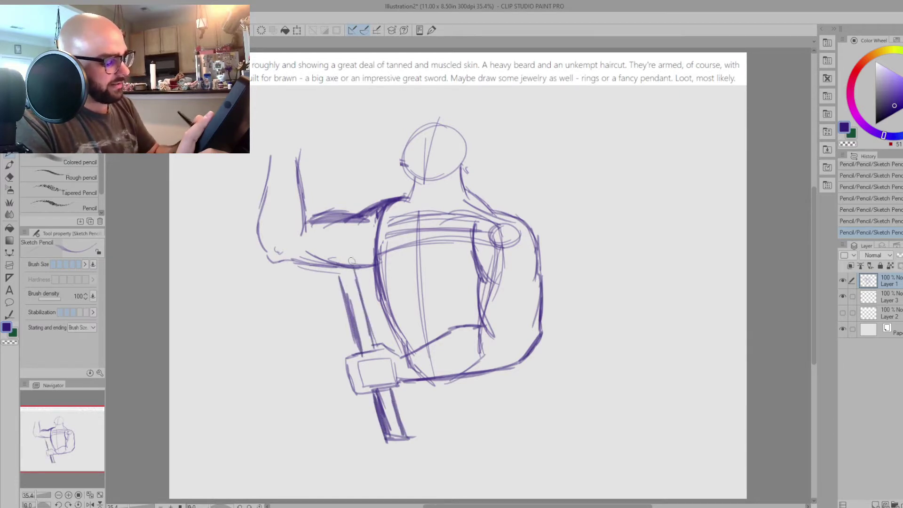
pyautogui.moveTo(366, 314)
pyautogui.mouseDown()
pyautogui.moveTo(329, 171)
pyautogui.moveTo(357, 274)
pyautogui.mouseUp()
pyautogui.moveTo(313, 178); pyautogui.dragTo(346, 287)
pyautogui.moveTo(319, 213); pyautogui.dragTo(348, 299)
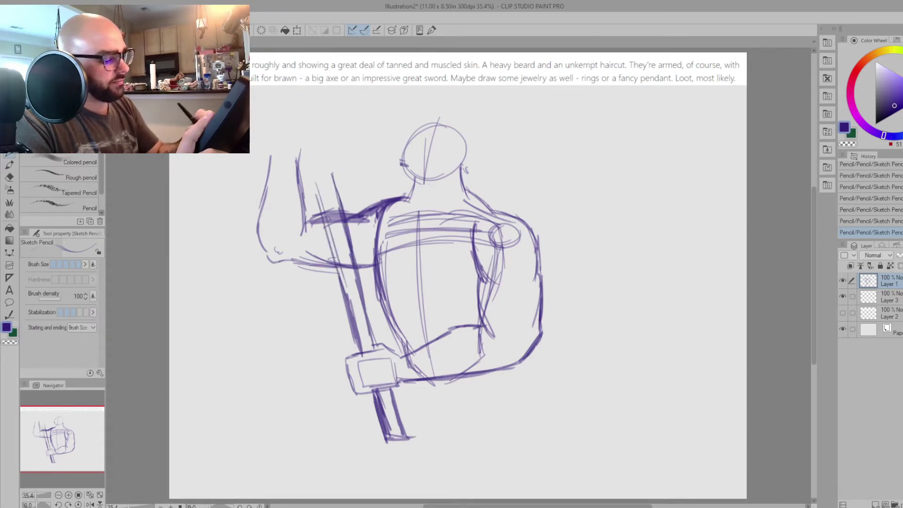
pyautogui.hotkey('ctrl', 'z')
pyautogui.hotkey('ctrl', 'z')
pyautogui.moveTo(315, 174); pyautogui.dragTo(343, 293)
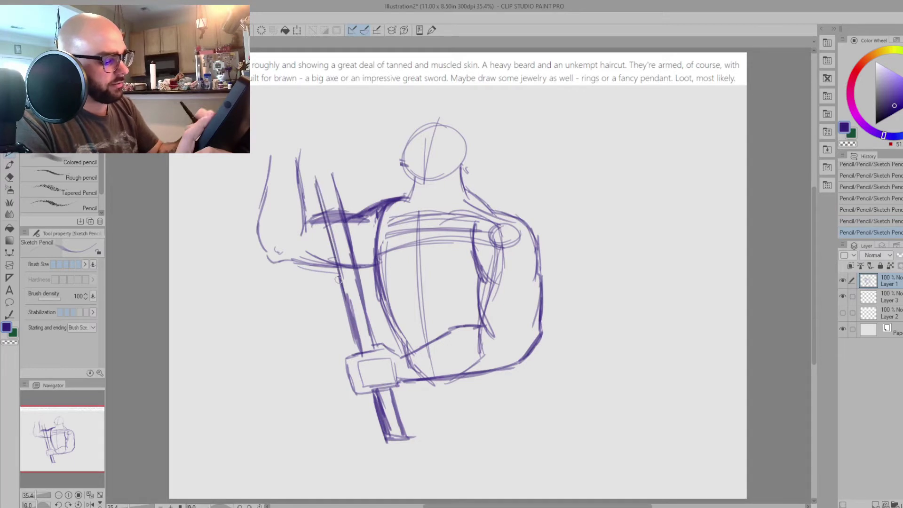
pyautogui.moveTo(318, 211); pyautogui.dragTo(343, 309)
pyautogui.moveTo(328, 174); pyautogui.dragTo(342, 209)
pyautogui.moveTo(349, 242); pyautogui.dragTo(354, 272)
pyautogui.moveTo(333, 203); pyautogui.dragTo(348, 242)
pyautogui.moveTo(356, 268); pyautogui.dragTo(362, 295)
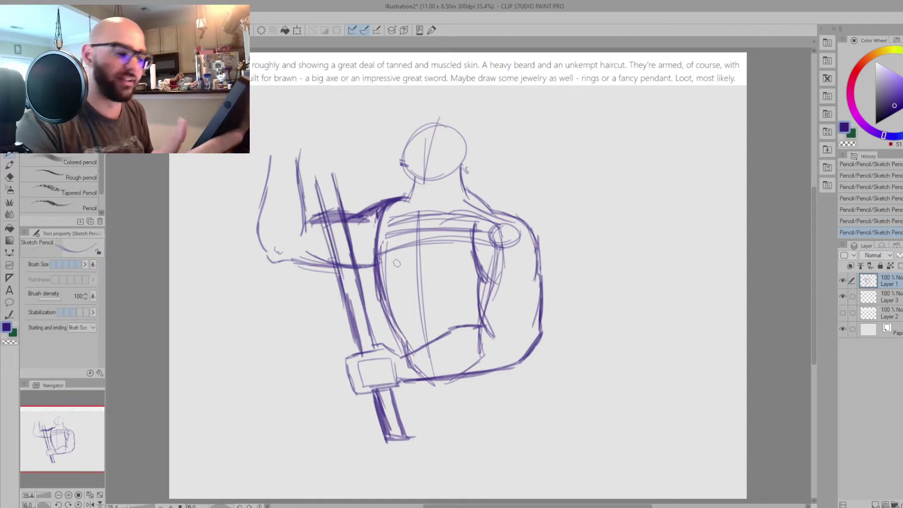
# Step: Scale the whole figure sketch down slightly towards its lower corner
pyautogui.hotkey('ctrl', 't')
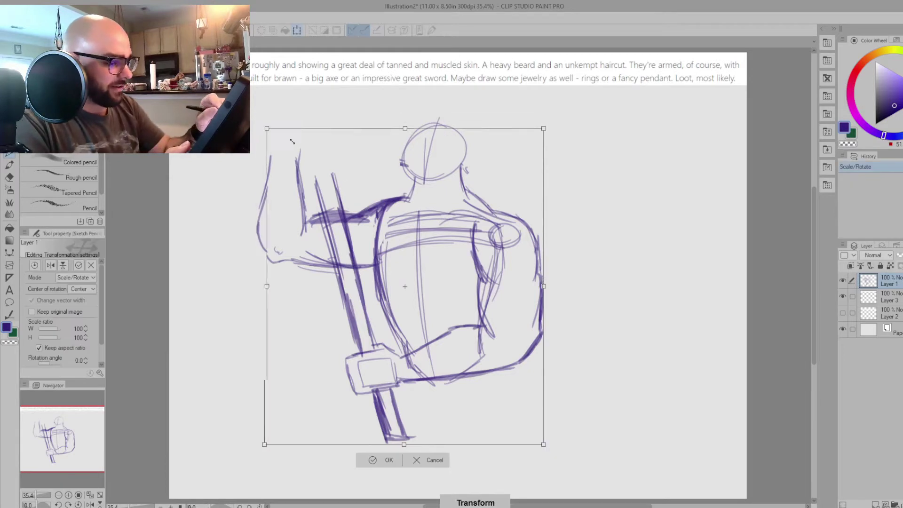
pyautogui.moveTo(263, 117); pyautogui.dragTo(285, 149)
pyautogui.press('Return')
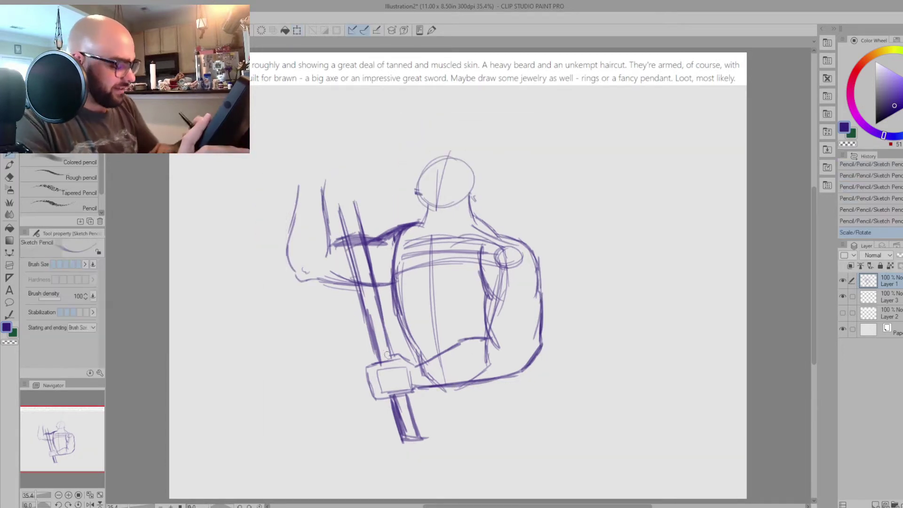
# Step: Reinforce both edges of the weapon shaft between the lower fist and its upper end
pyautogui.moveTo(388, 347); pyautogui.dragTo(396, 363)
pyautogui.moveTo(377, 297); pyautogui.dragTo(395, 361)
pyautogui.moveTo(364, 260); pyautogui.dragTo(372, 268)
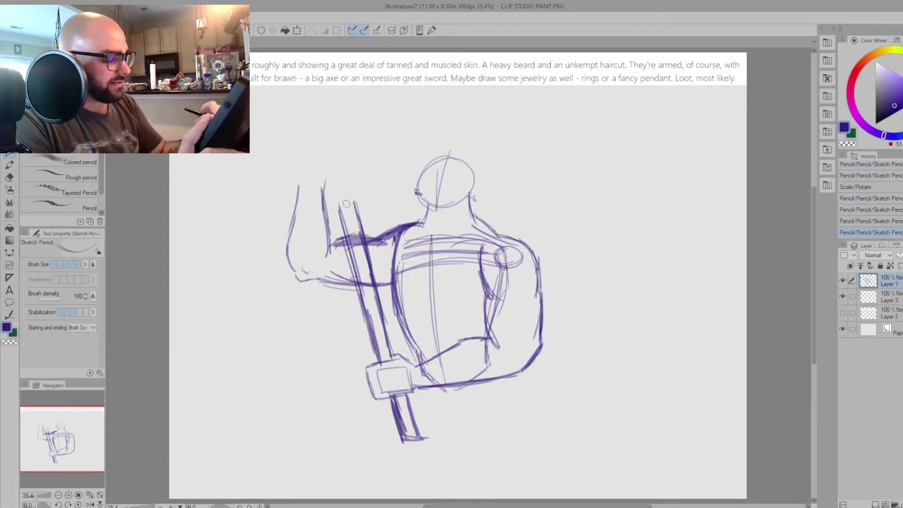
pyautogui.moveTo(333, 199); pyautogui.dragTo(347, 252)
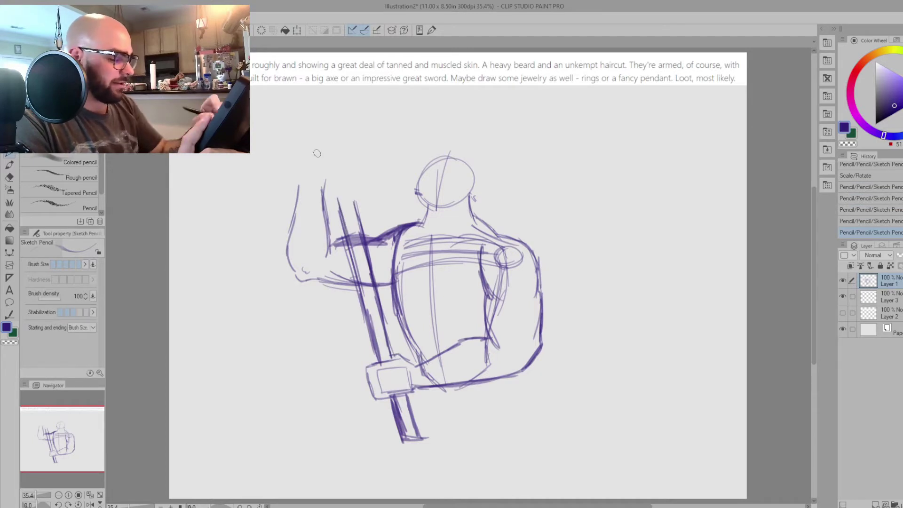
# Step: Erase the tops of the raised forearm's lines and rotate the lassoed forearm 18.7° towards the weapon shaft
pyautogui.moveTo(325, 190)
pyautogui.mouseDown()
pyautogui.moveTo(332, 183)
pyautogui.moveTo(306, 159)
pyautogui.moveTo(292, 196)
pyautogui.moveTo(358, 173)
pyautogui.moveTo(302, 169)
pyautogui.moveTo(374, 176)
pyautogui.mouseUp()
pyautogui.press('e')
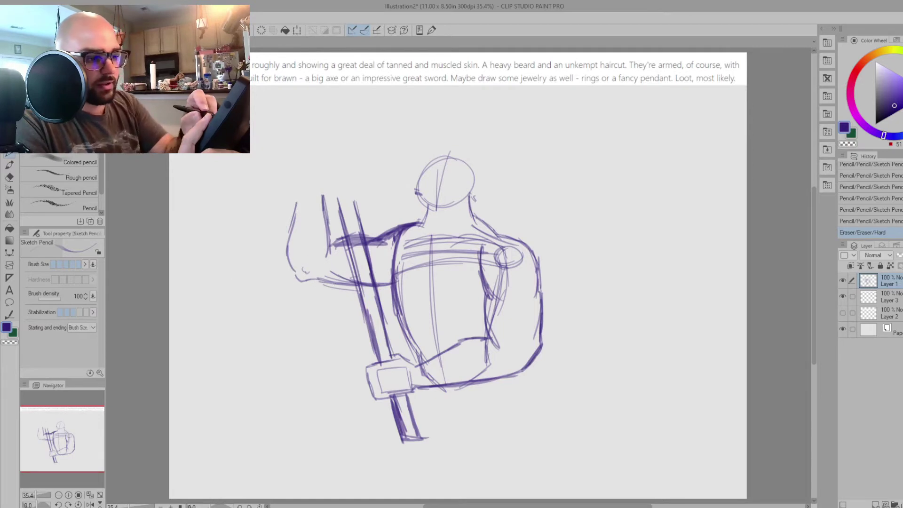
pyautogui.press('m')
pyautogui.moveTo(337, 247)
pyautogui.mouseDown()
pyautogui.moveTo(262, 258)
pyautogui.moveTo(328, 194)
pyautogui.moveTo(340, 256)
pyautogui.mouseUp()
pyautogui.click(313, 310)
pyautogui.moveTo(343, 223); pyautogui.dragTo(341, 241)
pyautogui.moveTo(298, 324); pyautogui.dragTo(294, 324)
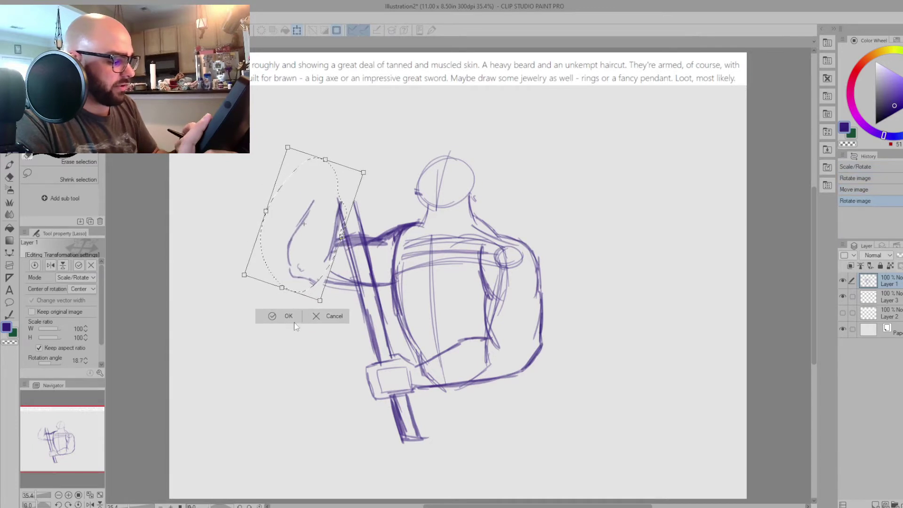
pyautogui.press('Return')
pyautogui.click(196, 306)
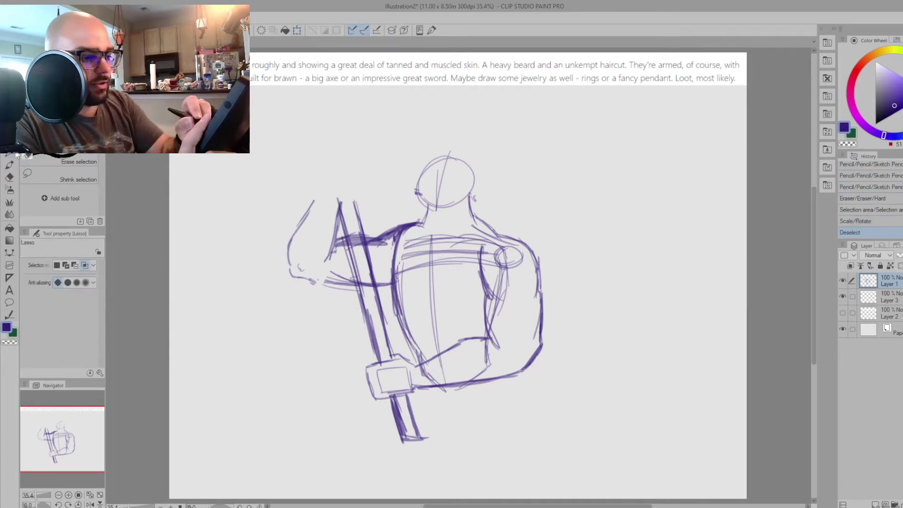
# Step: Sketch the raised fist gripping the weapon shaft, with its wrist, knuckles and finger divisions
pyautogui.press('p')
pyautogui.moveTo(316, 198)
pyautogui.mouseDown()
pyautogui.moveTo(302, 208)
pyautogui.moveTo(322, 172)
pyautogui.moveTo(342, 163)
pyautogui.mouseUp()
pyautogui.hotkey('ctrl', 'z')
pyautogui.hotkey('ctrl', 'z')
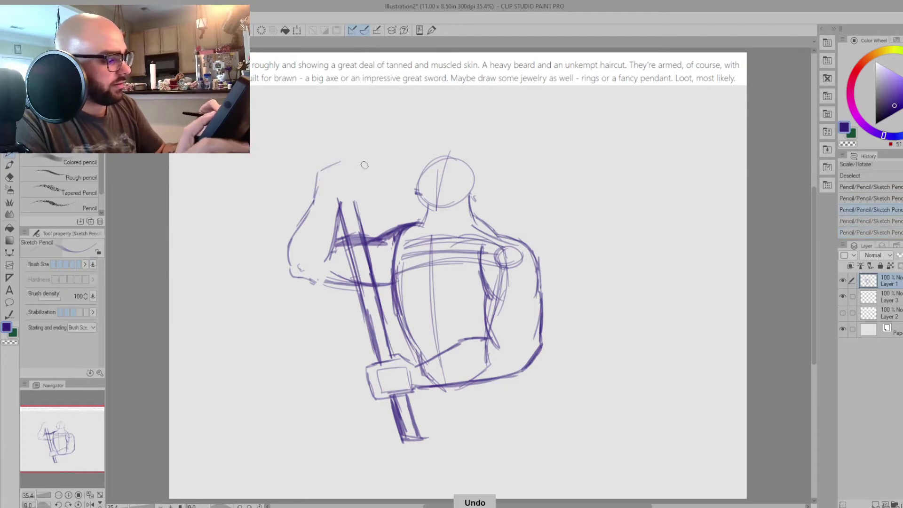
pyautogui.moveTo(337, 209)
pyautogui.mouseDown()
pyautogui.moveTo(358, 199)
pyautogui.moveTo(346, 169)
pyautogui.mouseUp()
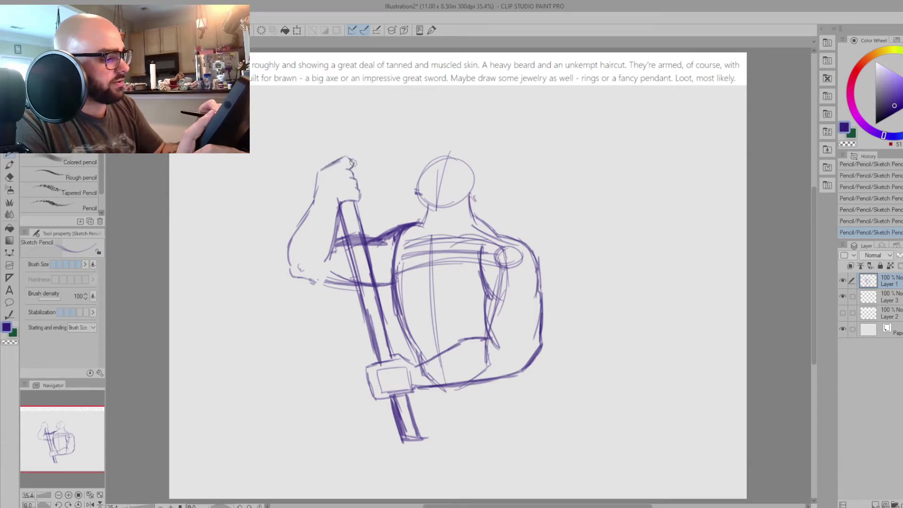
pyautogui.moveTo(353, 163); pyautogui.dragTo(324, 166)
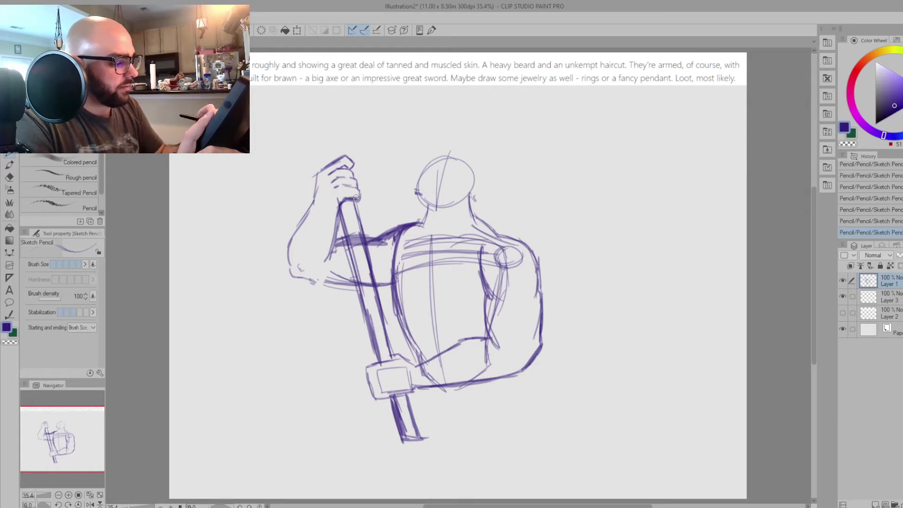
# Step: Reinforce the raised forearm and elbow contours and extend the weapon shaft above the upper fist
pyautogui.moveTo(358, 199)
pyautogui.mouseDown()
pyautogui.moveTo(347, 185)
pyautogui.moveTo(333, 237)
pyautogui.mouseUp()
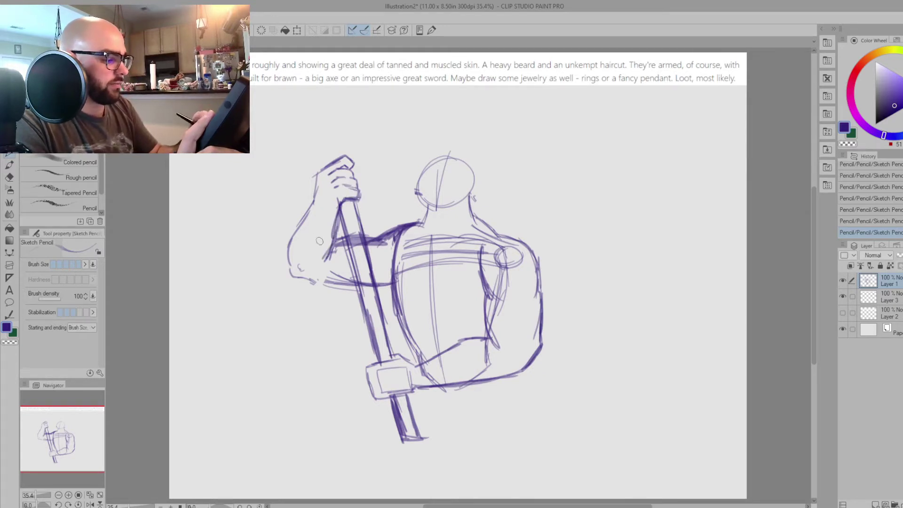
pyautogui.moveTo(318, 196)
pyautogui.mouseDown()
pyautogui.moveTo(289, 257)
pyautogui.moveTo(308, 283)
pyautogui.moveTo(370, 284)
pyautogui.mouseUp()
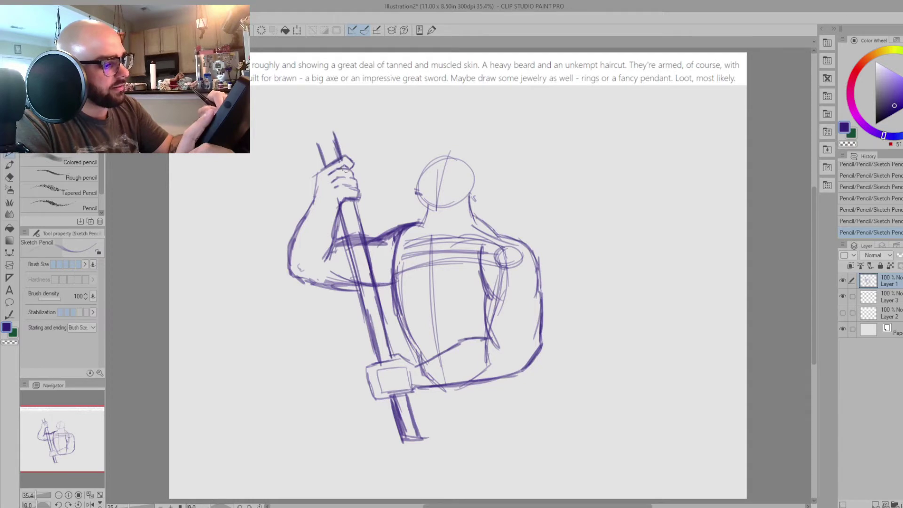
pyautogui.moveTo(338, 149)
pyautogui.mouseDown()
pyautogui.moveTo(330, 125)
pyautogui.moveTo(323, 162)
pyautogui.mouseUp()
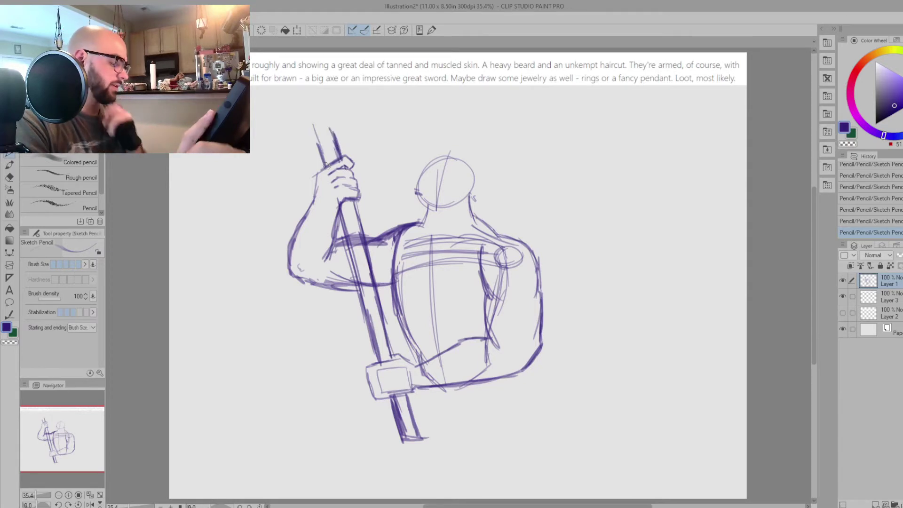
pyautogui.moveTo(534, 135); pyautogui.dragTo(485, 184)
pyautogui.moveTo(499, 158)
pyautogui.mouseDown()
pyautogui.moveTo(485, 185)
pyautogui.moveTo(523, 172)
pyautogui.mouseUp()
pyautogui.moveTo(549, 145)
pyautogui.mouseDown()
pyautogui.moveTo(550, 167)
pyautogui.moveTo(569, 171)
pyautogui.moveTo(554, 188)
pyautogui.mouseUp()
pyautogui.hotkey('ctrl', 'z')
pyautogui.hotkey('ctrl', 'z')
pyautogui.hotkey('ctrl', 'z')
pyautogui.hotkey('ctrl', 'z')
pyautogui.hotkey('ctrl', 'z')
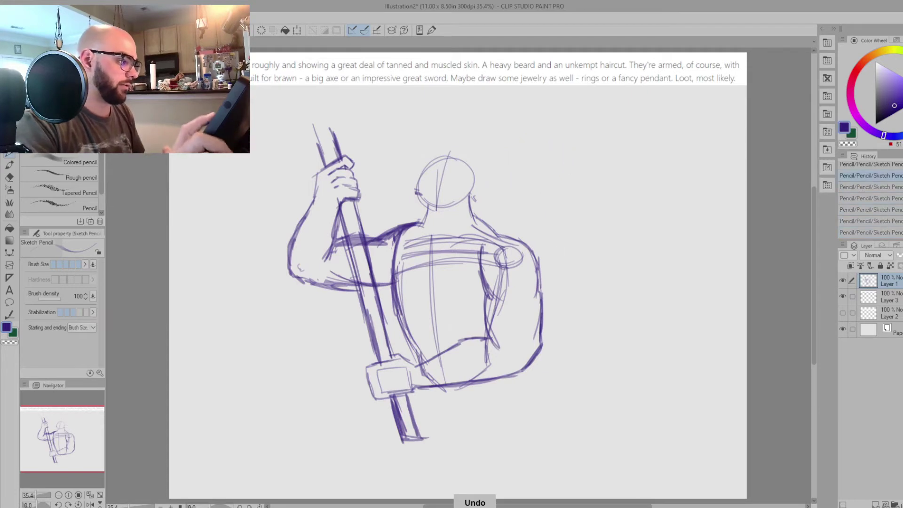
# Step: Darken the torso's sides and the right-hand arm's contours, and sketch the hip curves below the bent forearm
pyautogui.moveTo(487, 296)
pyautogui.mouseDown()
pyautogui.moveTo(494, 349)
pyautogui.moveTo(534, 292)
pyautogui.mouseUp()
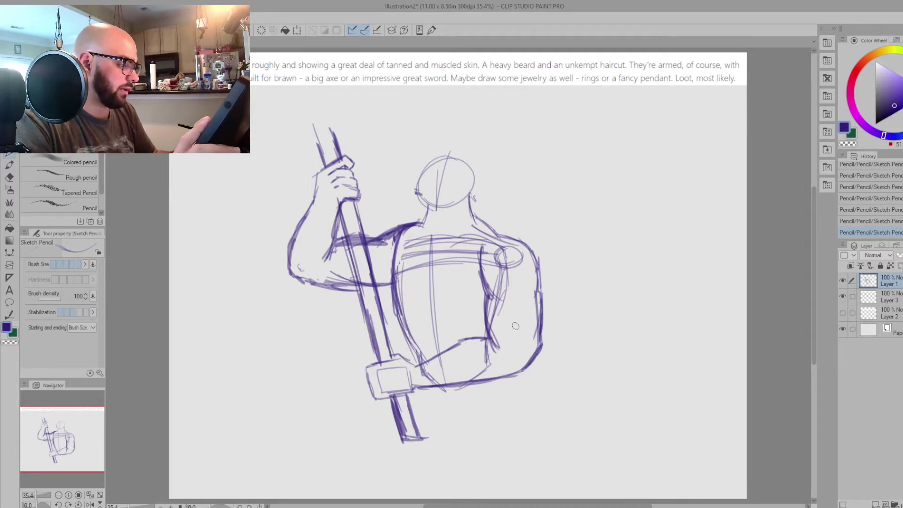
pyautogui.moveTo(395, 294)
pyautogui.mouseDown()
pyautogui.moveTo(414, 359)
pyautogui.moveTo(438, 385)
pyautogui.moveTo(414, 408)
pyautogui.moveTo(450, 423)
pyautogui.mouseUp()
pyautogui.moveTo(498, 415)
pyautogui.mouseDown()
pyautogui.moveTo(479, 422)
pyautogui.moveTo(515, 393)
pyautogui.moveTo(512, 377)
pyautogui.mouseUp()
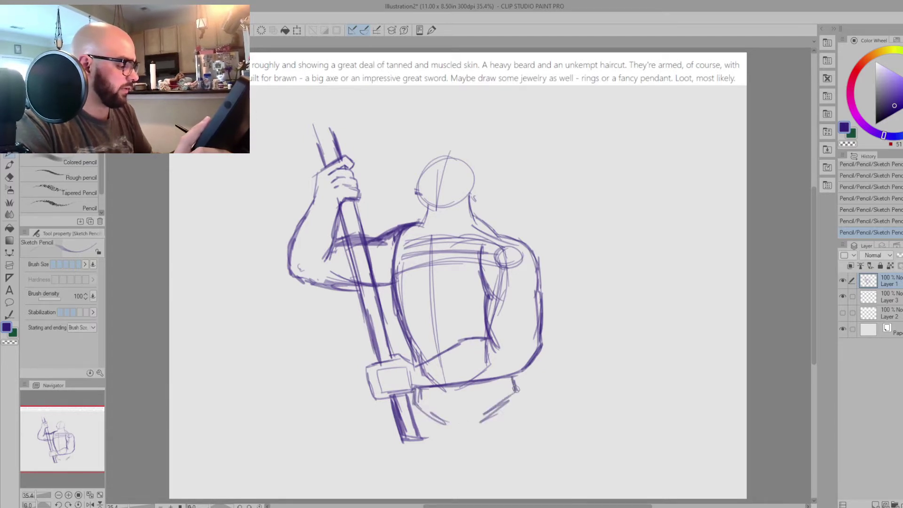
pyautogui.hotkey('ctrl', 'y')
pyautogui.hotkey('ctrl', 'z')
pyautogui.hotkey('ctrl', 'z')
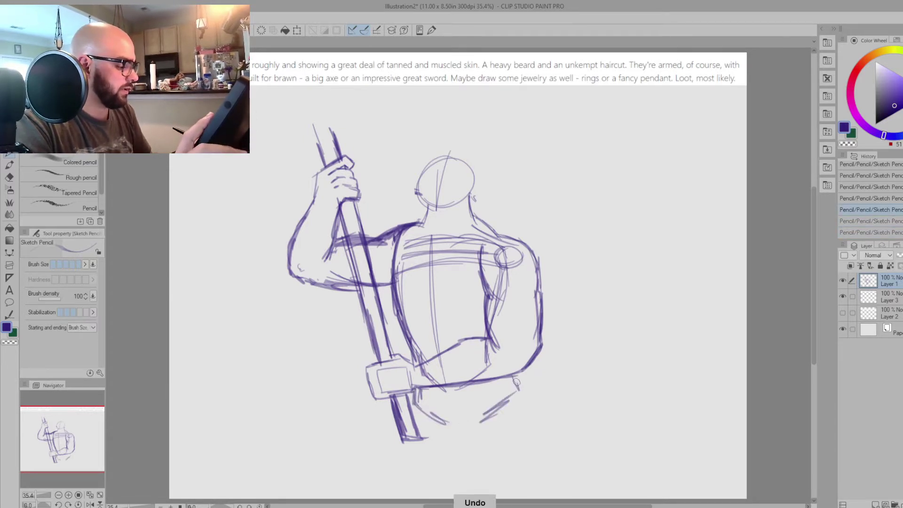
pyautogui.hotkey('ctrl', 'y')
pyautogui.hotkey('ctrl', 'y')
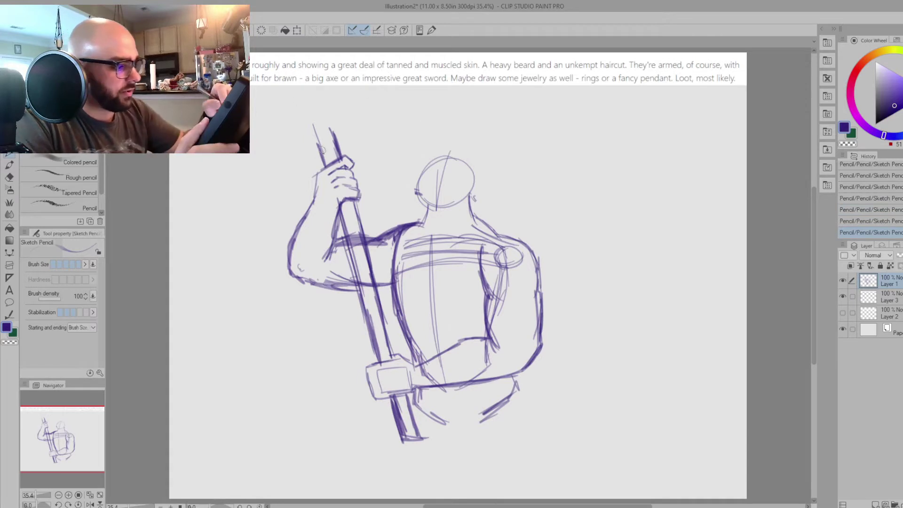
# Step: Scale the figure sketch down to 77% and position it lower on the canvas to leave room above
pyautogui.hotkey('ctrl', 't')
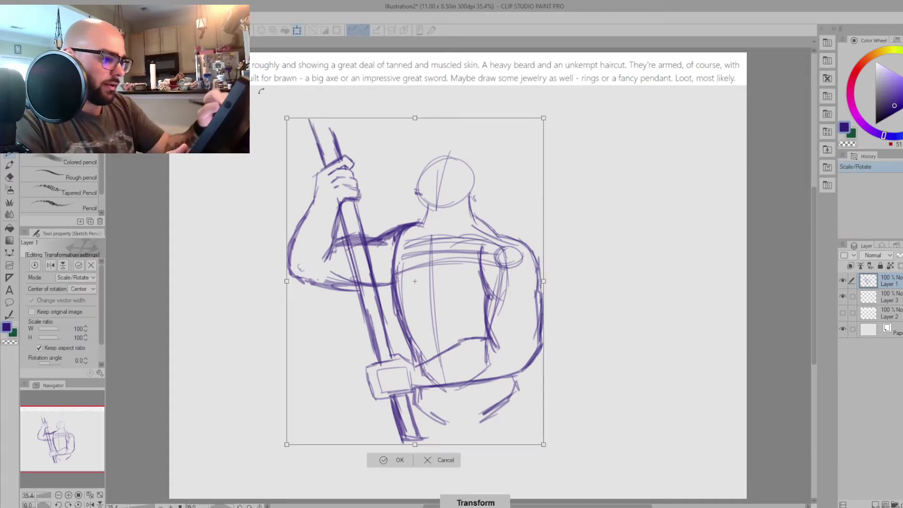
pyautogui.moveTo(287, 118); pyautogui.dragTo(346, 191)
pyautogui.moveTo(457, 445); pyautogui.dragTo(445, 439)
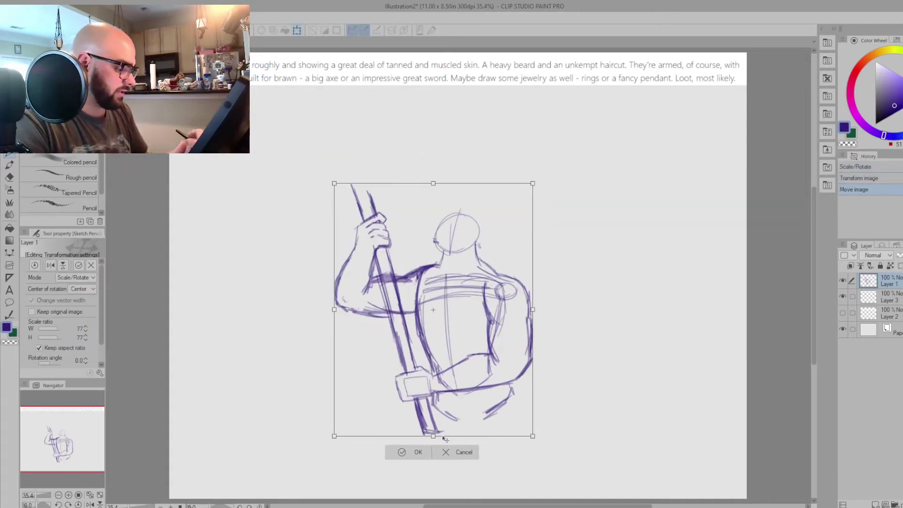
pyautogui.click(420, 451)
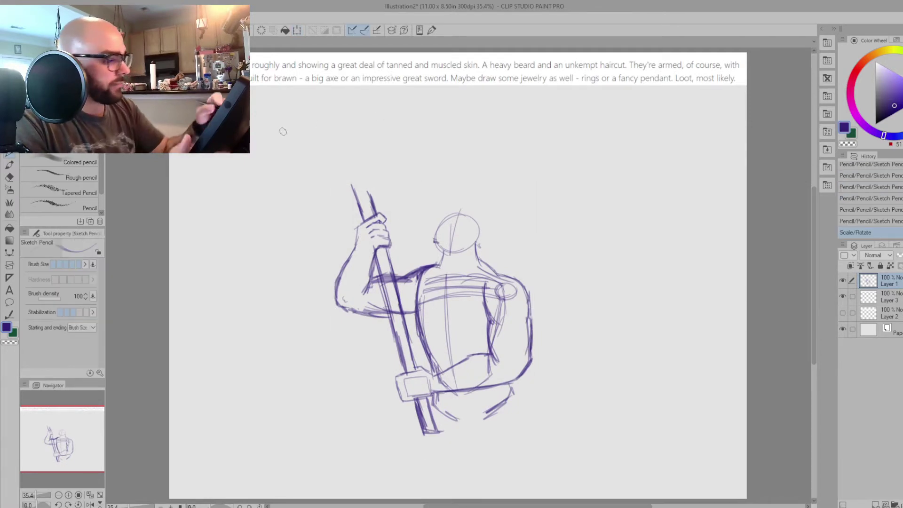
# Step: Sketch a long curved axe blade beside the raised fist, with parallel outer and inner edges rising over the prompt text
pyautogui.moveTo(258, 93)
pyautogui.mouseDown()
pyautogui.moveTo(285, 225)
pyautogui.moveTo(298, 232)
pyautogui.mouseUp()
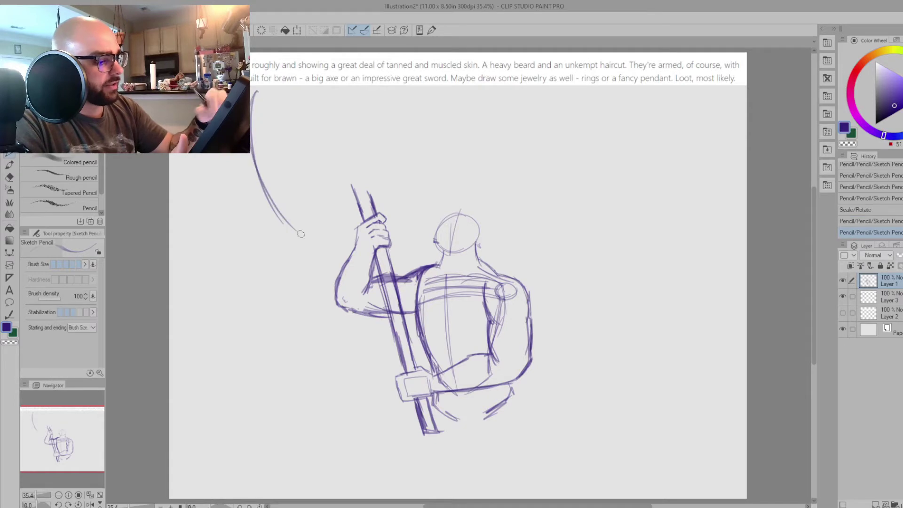
pyautogui.moveTo(254, 153); pyautogui.dragTo(313, 249)
pyautogui.moveTo(268, 207); pyautogui.dragTo(333, 264)
pyautogui.moveTo(276, 172); pyautogui.dragTo(310, 241)
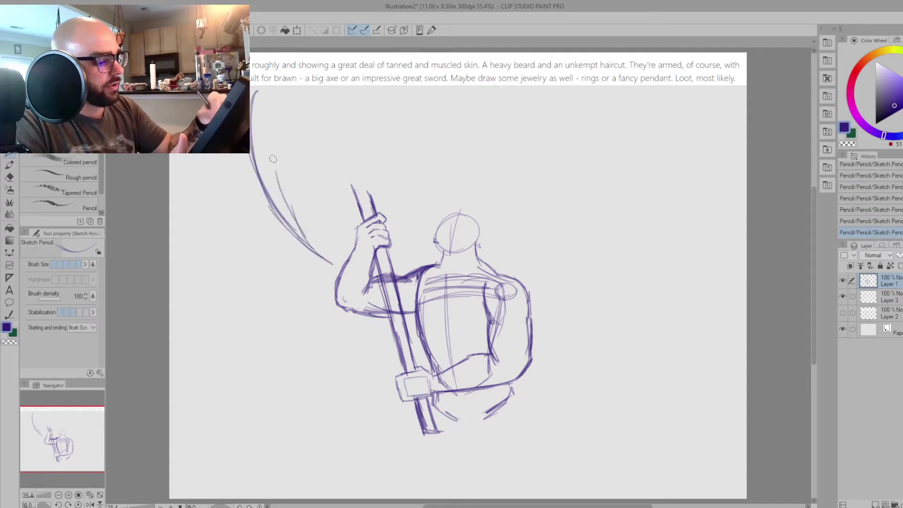
pyautogui.moveTo(274, 155); pyautogui.dragTo(310, 240)
pyautogui.moveTo(282, 197)
pyautogui.mouseDown()
pyautogui.moveTo(323, 263)
pyautogui.moveTo(276, 167)
pyautogui.moveTo(261, 98)
pyautogui.moveTo(270, 60)
pyautogui.moveTo(256, 139)
pyautogui.moveTo(263, 189)
pyautogui.moveTo(289, 235)
pyautogui.mouseUp()
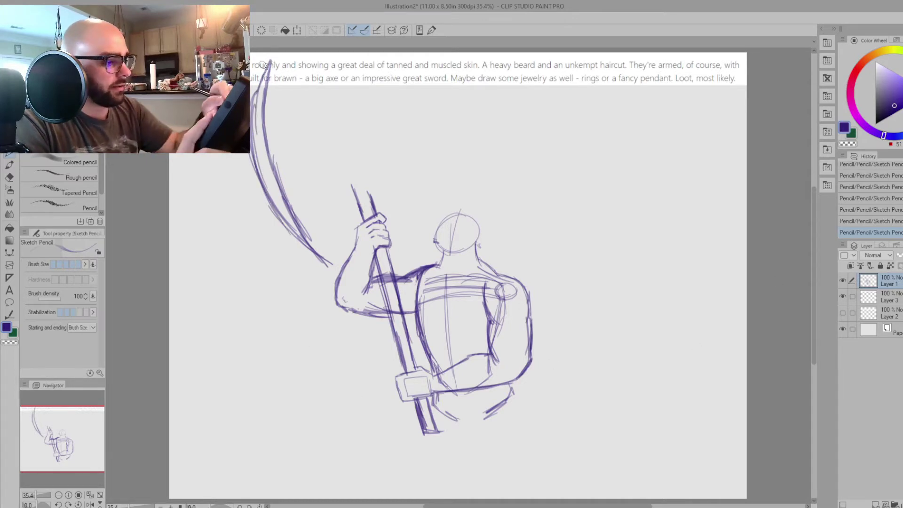
pyautogui.moveTo(263, 65)
pyautogui.mouseDown()
pyautogui.moveTo(255, 90)
pyautogui.moveTo(290, 235)
pyautogui.moveTo(330, 266)
pyautogui.moveTo(279, 186)
pyautogui.moveTo(265, 68)
pyautogui.moveTo(272, 169)
pyautogui.mouseUp()
pyautogui.moveTo(327, 264); pyautogui.dragTo(297, 209)
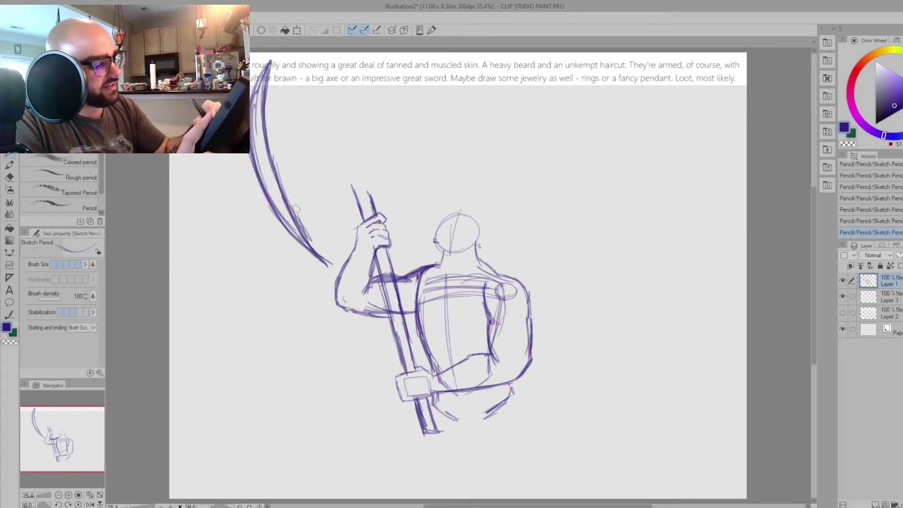
# Step: Sketch the axe head's body between the curved blade and the shaft, with upper and lower edges, a small cap and a blunt back
pyautogui.moveTo(306, 240)
pyautogui.mouseDown()
pyautogui.moveTo(296, 175)
pyautogui.moveTo(349, 185)
pyautogui.moveTo(312, 178)
pyautogui.mouseUp()
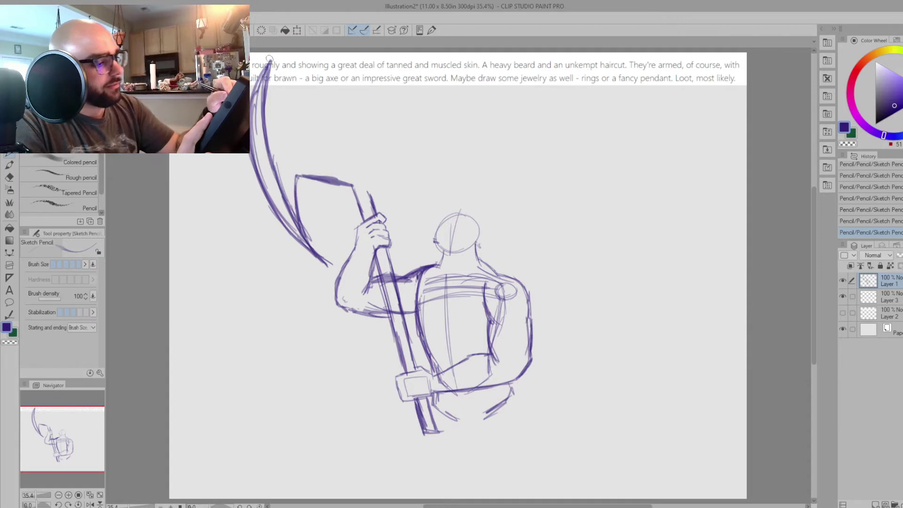
pyautogui.moveTo(269, 59)
pyautogui.mouseDown()
pyautogui.moveTo(278, 111)
pyautogui.moveTo(348, 122)
pyautogui.mouseUp()
pyautogui.moveTo(292, 119); pyautogui.dragTo(365, 135)
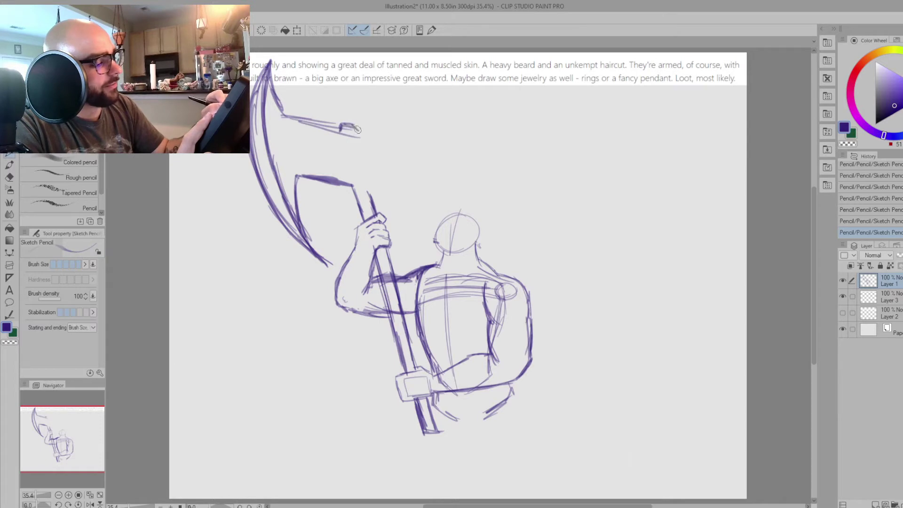
pyautogui.moveTo(283, 115); pyautogui.dragTo(379, 140)
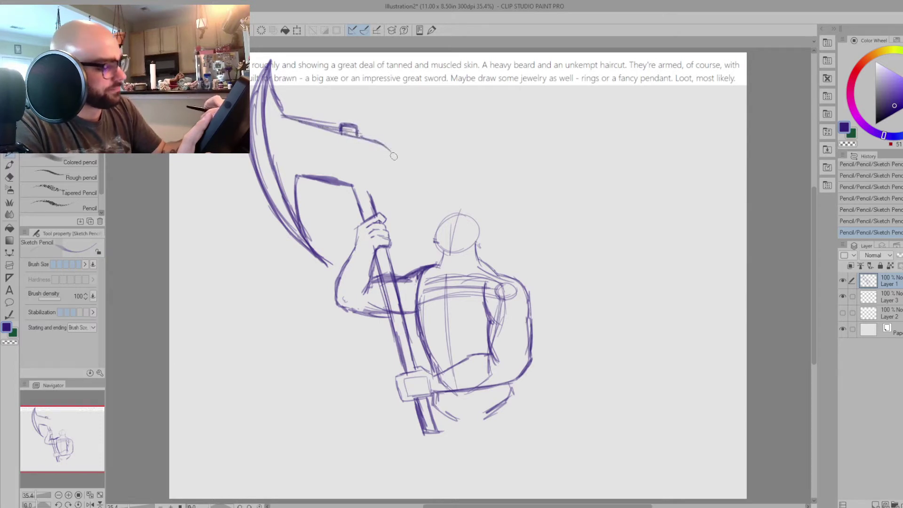
pyautogui.moveTo(324, 179)
pyautogui.mouseDown()
pyautogui.moveTo(379, 193)
pyautogui.moveTo(384, 150)
pyautogui.moveTo(308, 125)
pyautogui.moveTo(272, 87)
pyautogui.moveTo(271, 68)
pyautogui.mouseUp()
pyautogui.hotkey('ctrl', 'z')
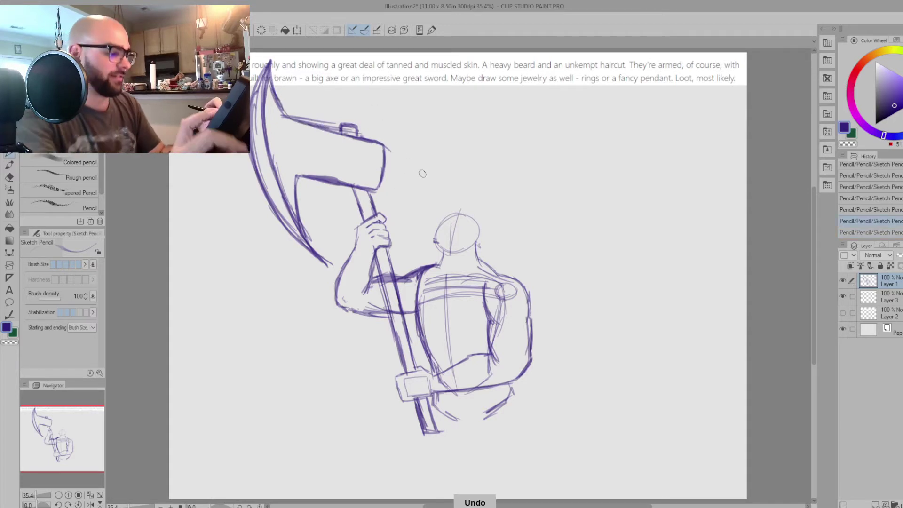
# Step: Erase the whole axe head and its curved blade, keeping the raised hand and the shaft above it
pyautogui.hotkey('ctrl', 'z')
pyautogui.press('e')
pyautogui.moveTo(345, 126); pyautogui.dragTo(347, 119)
pyautogui.hotkey('ctrl', 'z')
pyautogui.hotkey('ctrl', 'z')
pyautogui.hotkey('ctrl', 'z')
pyautogui.hotkey('ctrl', 'z')
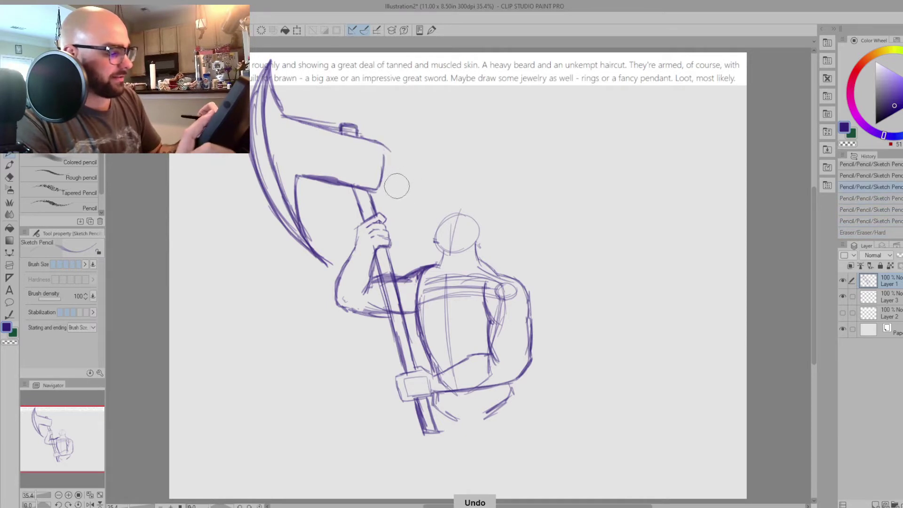
pyautogui.moveTo(395, 185)
pyautogui.mouseDown()
pyautogui.moveTo(302, 163)
pyautogui.moveTo(322, 250)
pyautogui.mouseUp()
pyautogui.moveTo(324, 258)
pyautogui.mouseDown()
pyautogui.moveTo(252, 81)
pyautogui.moveTo(267, 64)
pyautogui.moveTo(251, 169)
pyautogui.moveTo(296, 115)
pyautogui.moveTo(378, 155)
pyautogui.moveTo(388, 181)
pyautogui.moveTo(355, 192)
pyautogui.moveTo(351, 168)
pyautogui.moveTo(375, 207)
pyautogui.moveTo(358, 167)
pyautogui.moveTo(358, 195)
pyautogui.mouseUp()
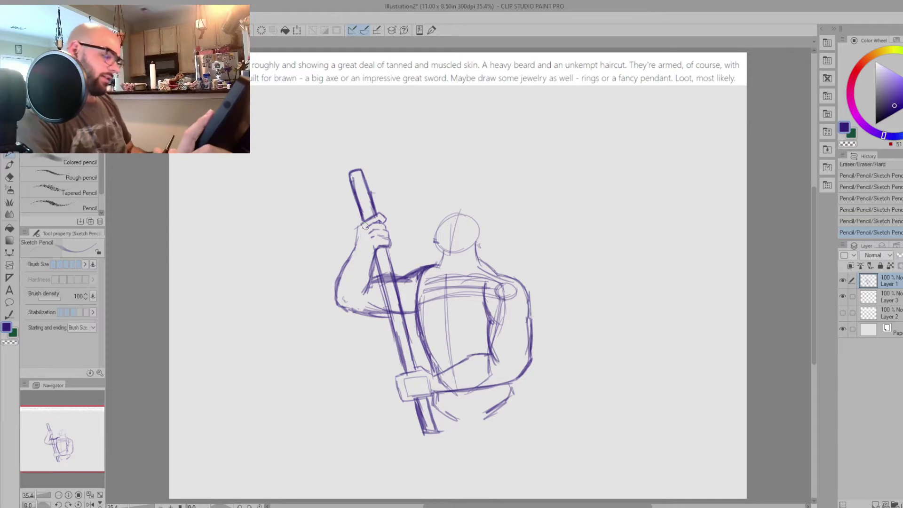
# Step: Undo the last shaft strokes and redraw both sides of the shaft above the raised fist with a rounded end
pyautogui.hotkey('ctrl', 'z')
pyautogui.hotkey('ctrl', 'z')
pyautogui.hotkey('ctrl', 'z')
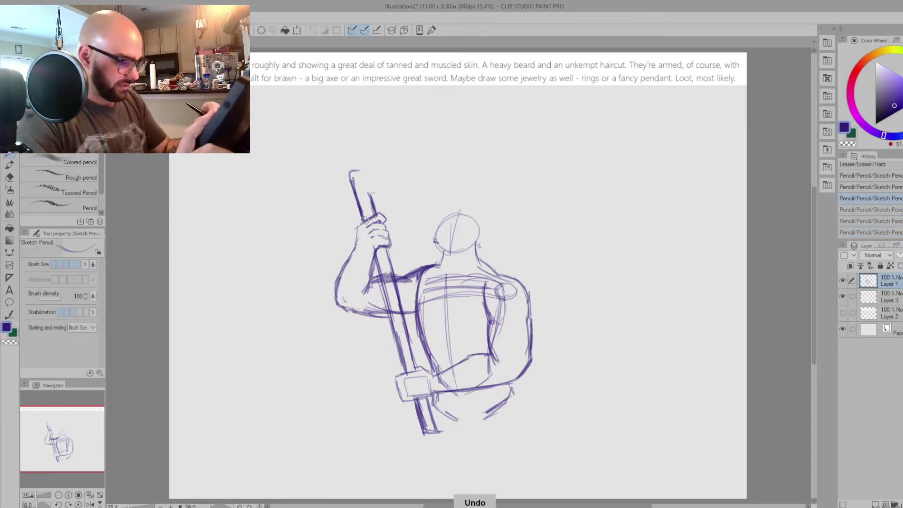
pyautogui.moveTo(358, 174)
pyautogui.mouseDown()
pyautogui.moveTo(374, 211)
pyautogui.moveTo(357, 176)
pyautogui.mouseUp()
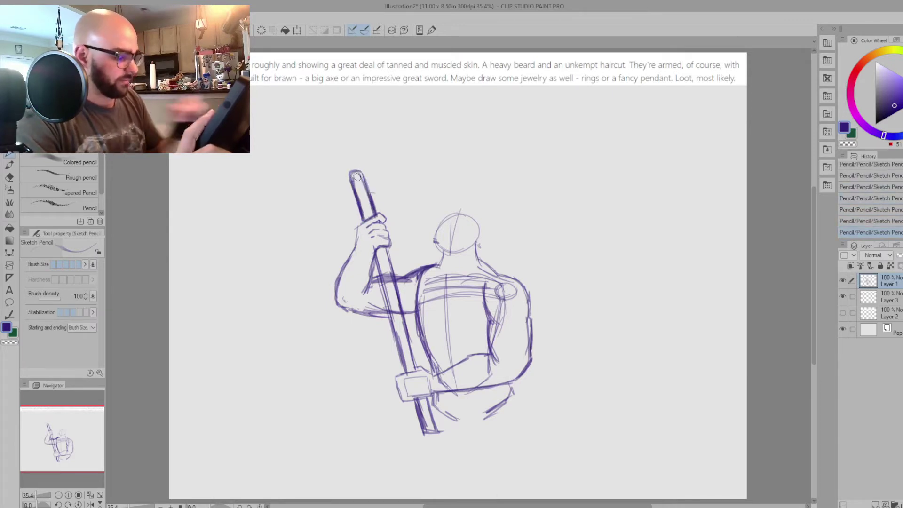
# Step: Darken the torso's vertical centre line and sketch horizontal muscle guidelines across the abdomen
pyautogui.moveTo(446, 275); pyautogui.dragTo(444, 367)
pyautogui.moveTo(414, 319); pyautogui.dragTo(484, 311)
pyautogui.moveTo(427, 335); pyautogui.dragTo(484, 342)
pyautogui.moveTo(436, 349); pyautogui.dragTo(478, 347)
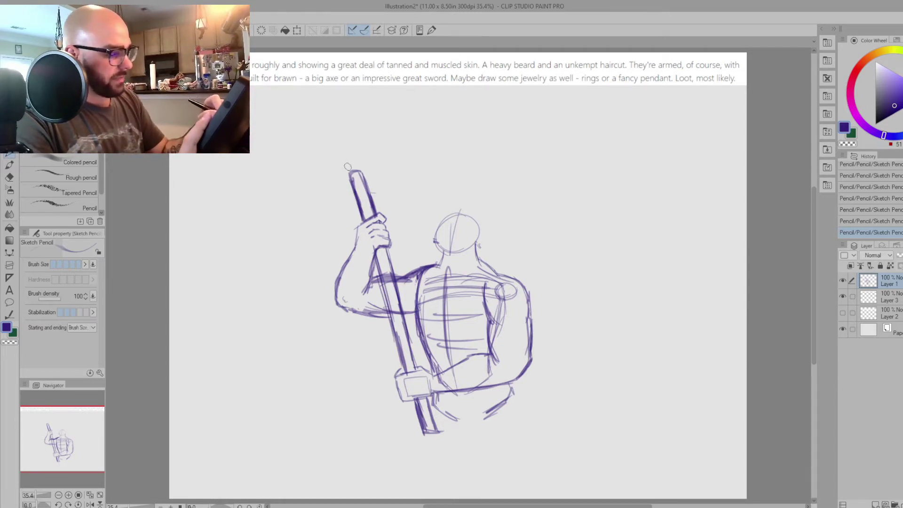
# Step: Extend the weapon shaft up to the prompt text with a squared end, and erase the old rounded end inside it
pyautogui.moveTo(356, 177)
pyautogui.mouseDown()
pyautogui.moveTo(329, 131)
pyautogui.moveTo(325, 92)
pyautogui.moveTo(354, 149)
pyautogui.moveTo(327, 86)
pyautogui.moveTo(346, 167)
pyautogui.mouseUp()
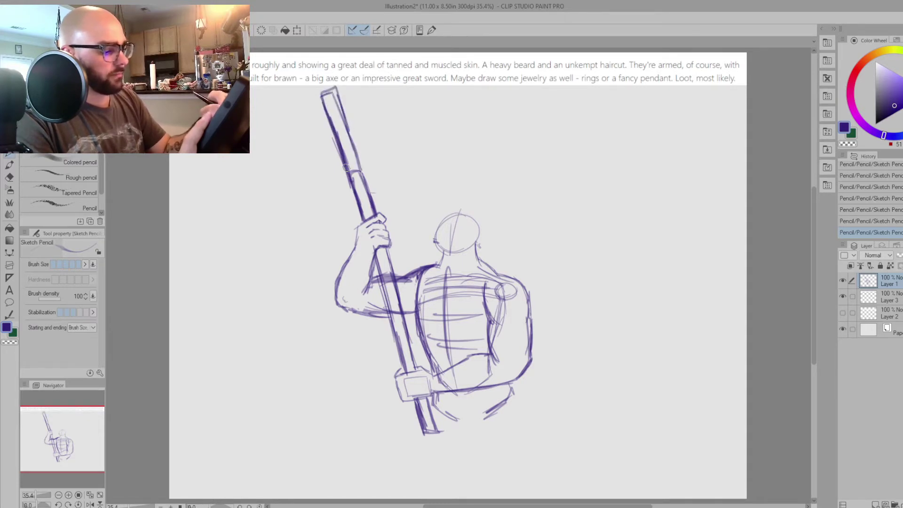
pyautogui.moveTo(340, 97); pyautogui.dragTo(372, 197)
pyautogui.moveTo(359, 167); pyautogui.dragTo(374, 214)
pyautogui.press('e')
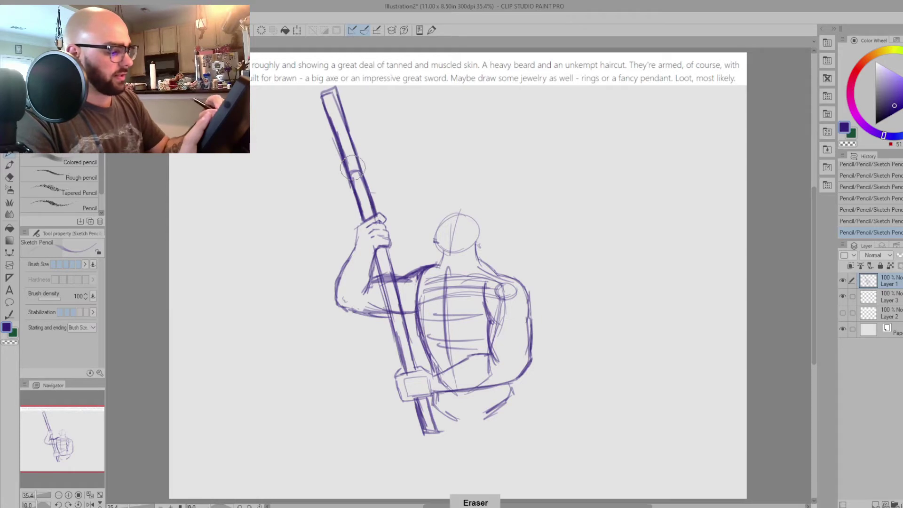
pyautogui.moveTo(351, 159); pyautogui.dragTo(358, 182)
pyautogui.press('p')
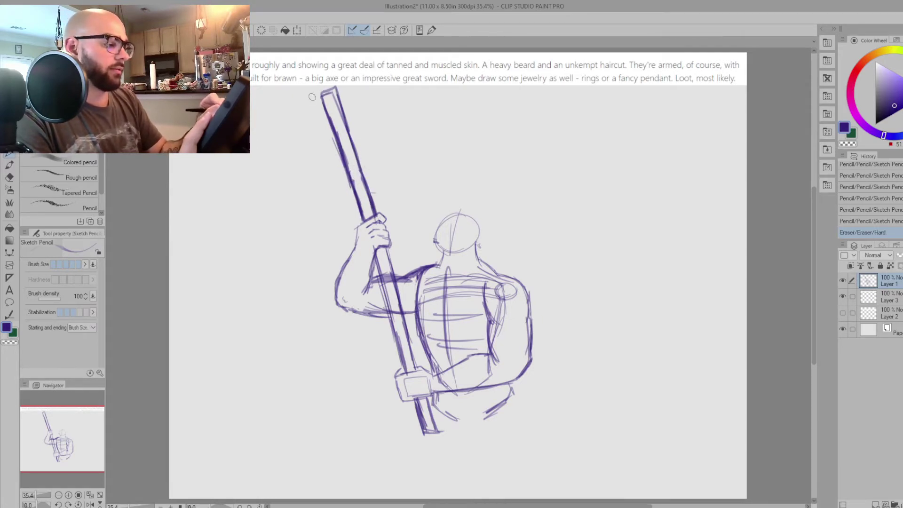
# Step: Sketch a larger axe blade's upper edge outward from the shaft's tip and its long curved outer cutting edge
pyautogui.moveTo(312, 97); pyautogui.dragTo(250, 112)
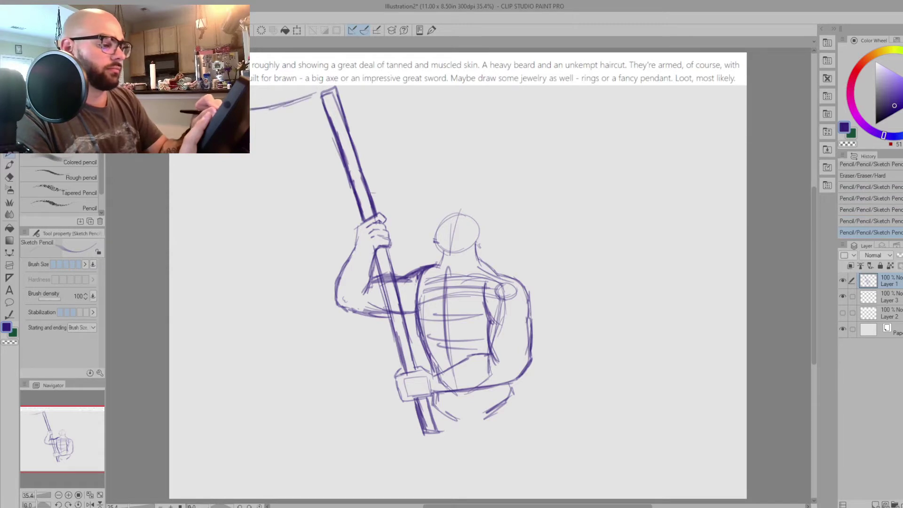
pyautogui.moveTo(214, 159); pyautogui.dragTo(248, 223)
pyautogui.moveTo(218, 181); pyautogui.dragTo(286, 294)
pyautogui.moveTo(243, 234); pyautogui.dragTo(295, 302)
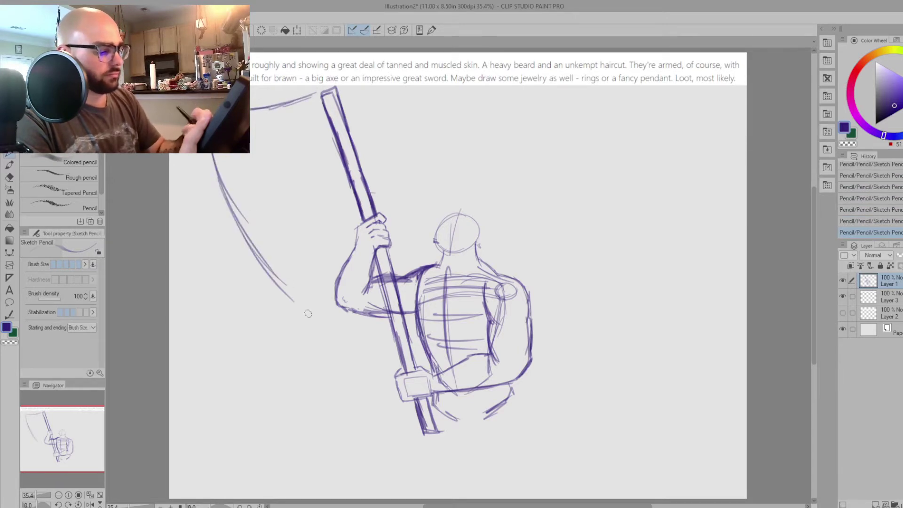
pyautogui.hotkey('ctrl', 'z')
pyautogui.hotkey('ctrl', 'z')
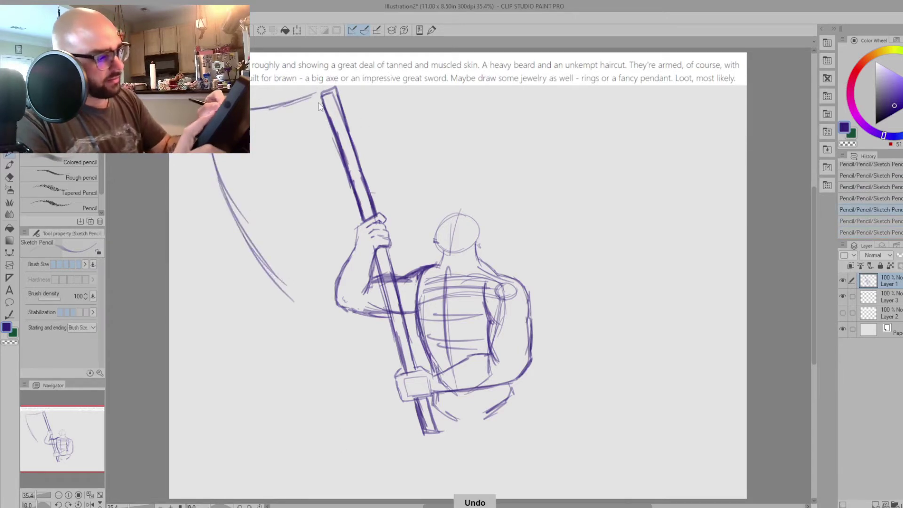
pyautogui.moveTo(321, 92); pyautogui.dragTo(250, 110)
pyautogui.moveTo(222, 181); pyautogui.dragTo(291, 308)
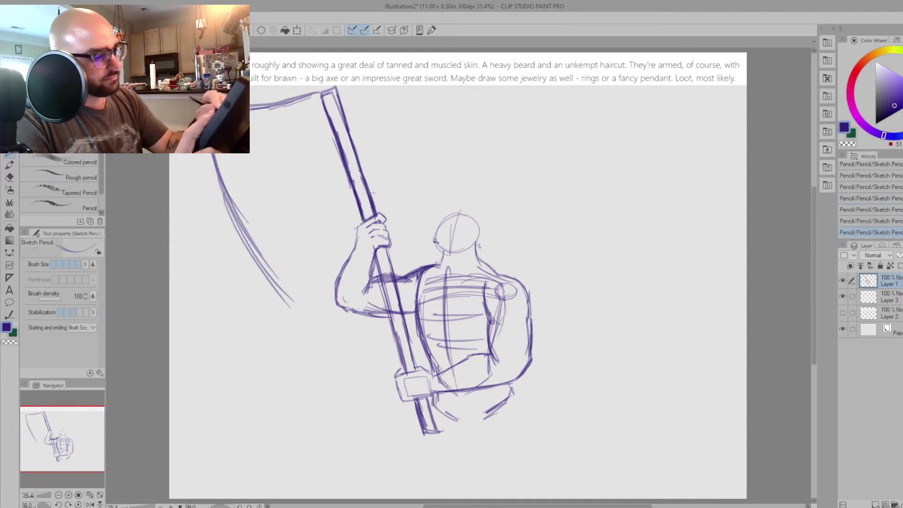
# Step: Sketch the blade's inner bevel line and bring it together with the outer edge in a sharp lower point
pyautogui.moveTo(233, 158); pyautogui.dragTo(298, 295)
pyautogui.moveTo(242, 176); pyautogui.dragTo(315, 327)
pyautogui.moveTo(285, 275); pyautogui.dragTo(322, 340)
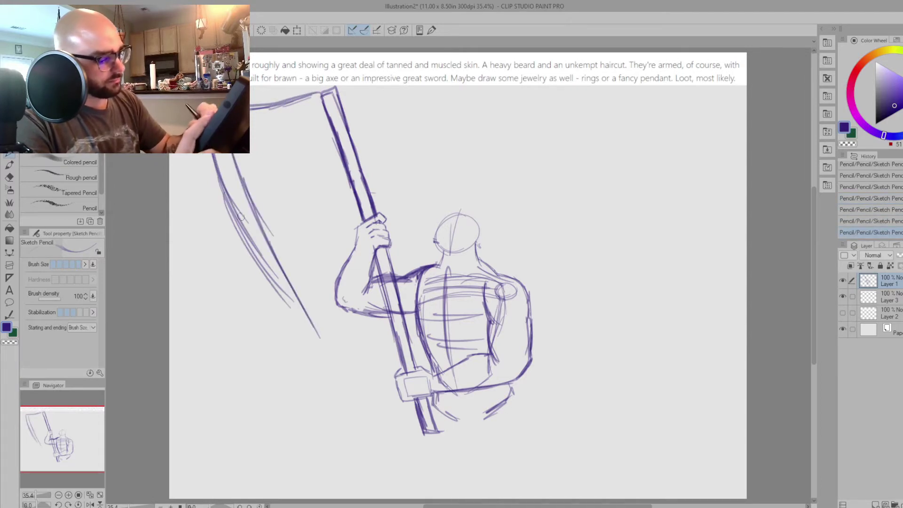
pyautogui.moveTo(241, 217); pyautogui.dragTo(322, 339)
pyautogui.moveTo(248, 247); pyautogui.dragTo(329, 345)
# Step: Draw the blade's concave underside from the lower point to the shaft, then darken its upper edge and the shaft lines
pyautogui.moveTo(325, 341); pyautogui.dragTo(302, 232)
pyautogui.moveTo(309, 319); pyautogui.dragTo(317, 189)
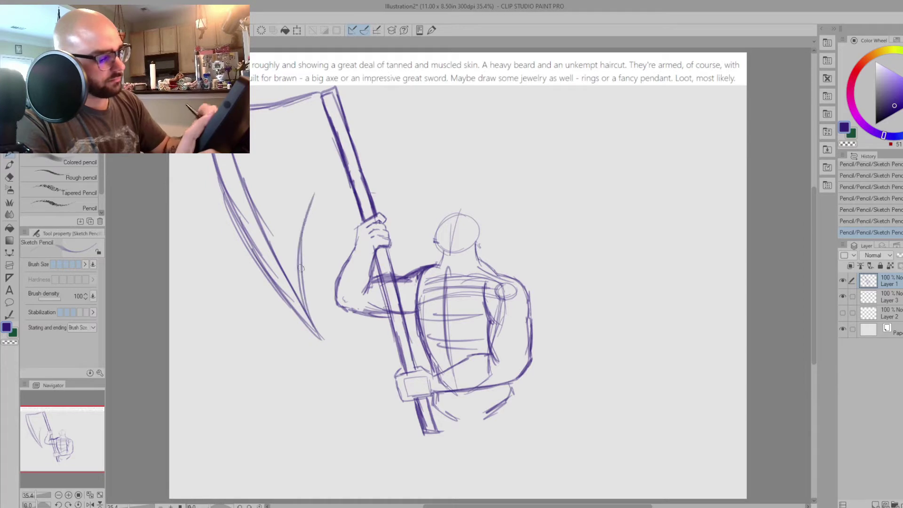
pyautogui.moveTo(300, 294); pyautogui.dragTo(329, 179)
pyautogui.moveTo(296, 264)
pyautogui.mouseDown()
pyautogui.moveTo(348, 145)
pyautogui.moveTo(324, 96)
pyautogui.mouseUp()
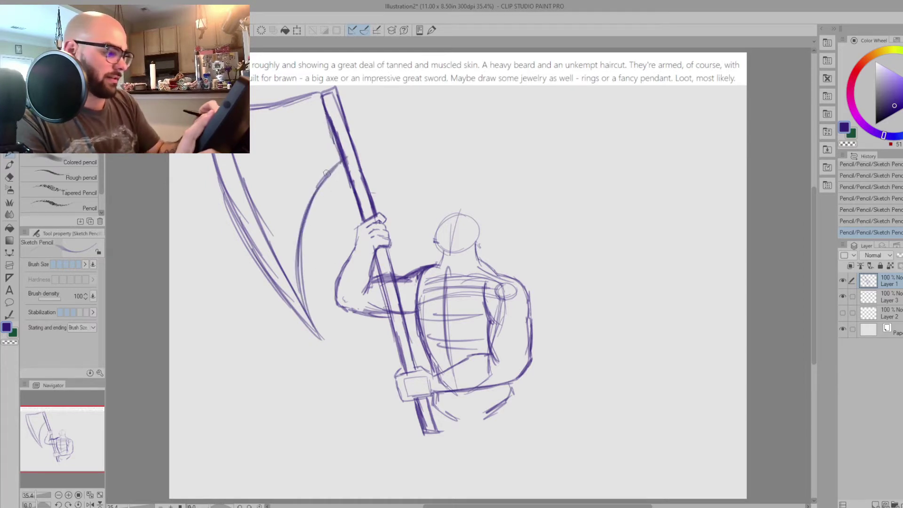
pyautogui.moveTo(334, 141)
pyautogui.mouseDown()
pyautogui.moveTo(322, 92)
pyautogui.moveTo(251, 107)
pyautogui.mouseUp()
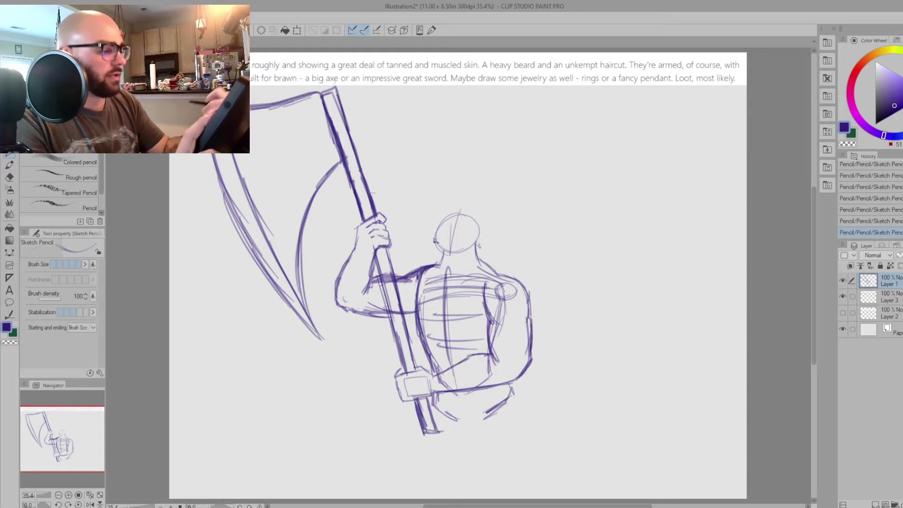
pyautogui.moveTo(319, 95); pyautogui.dragTo(337, 89)
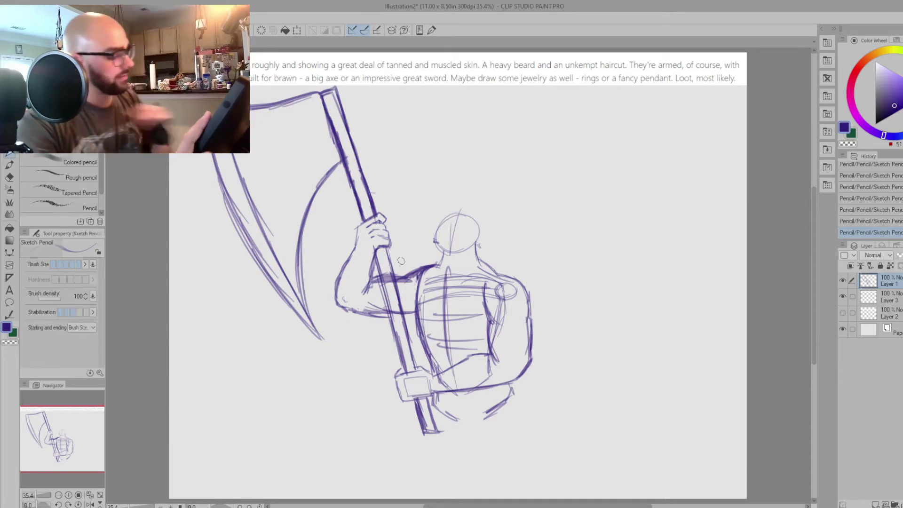
pyautogui.moveTo(377, 257)
pyautogui.mouseDown()
pyautogui.moveTo(402, 362)
pyautogui.moveTo(396, 286)
pyautogui.moveTo(416, 367)
pyautogui.mouseUp()
pyautogui.moveTo(416, 403); pyautogui.dragTo(428, 431)
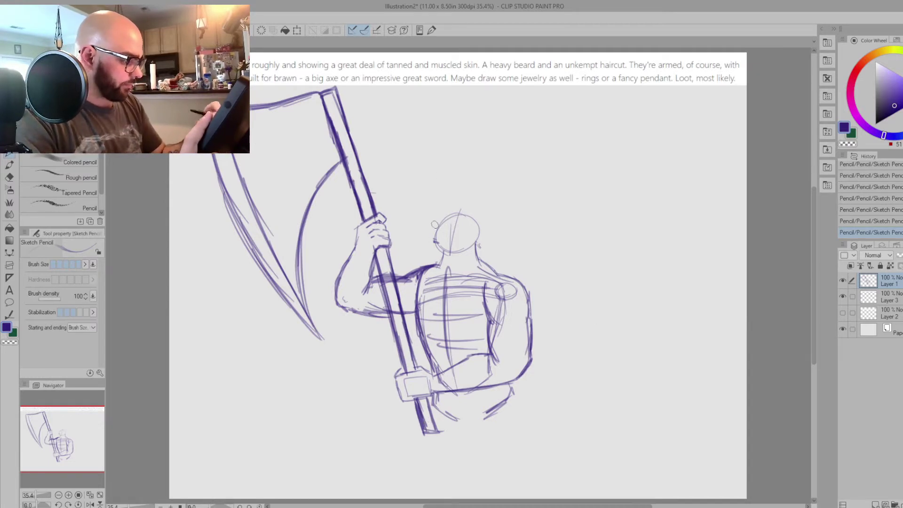
# Step: Sketch crossed facial guidelines on the head and the brow and cheek contour on the side facing the axe
pyautogui.moveTo(433, 220)
pyautogui.mouseDown()
pyautogui.moveTo(481, 216)
pyautogui.moveTo(451, 234)
pyautogui.mouseUp()
pyautogui.moveTo(449, 202); pyautogui.dragTo(450, 251)
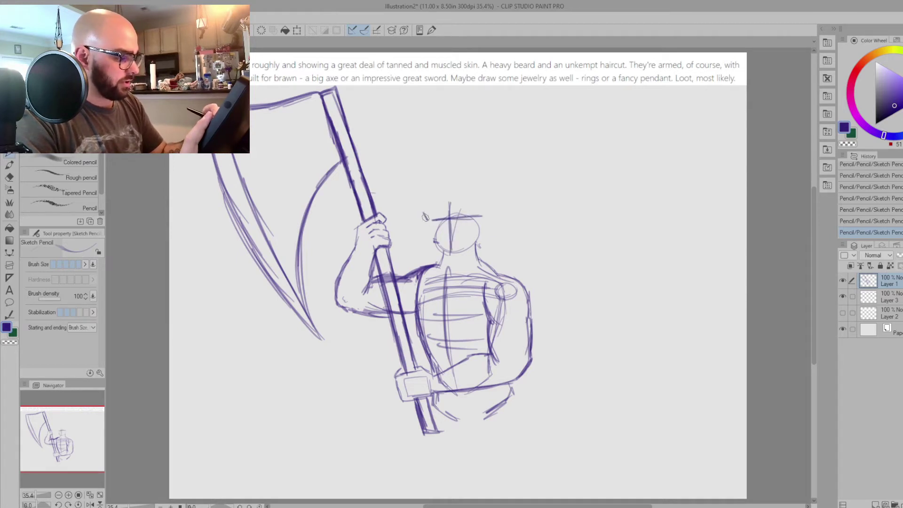
pyautogui.moveTo(426, 200); pyautogui.dragTo(427, 221)
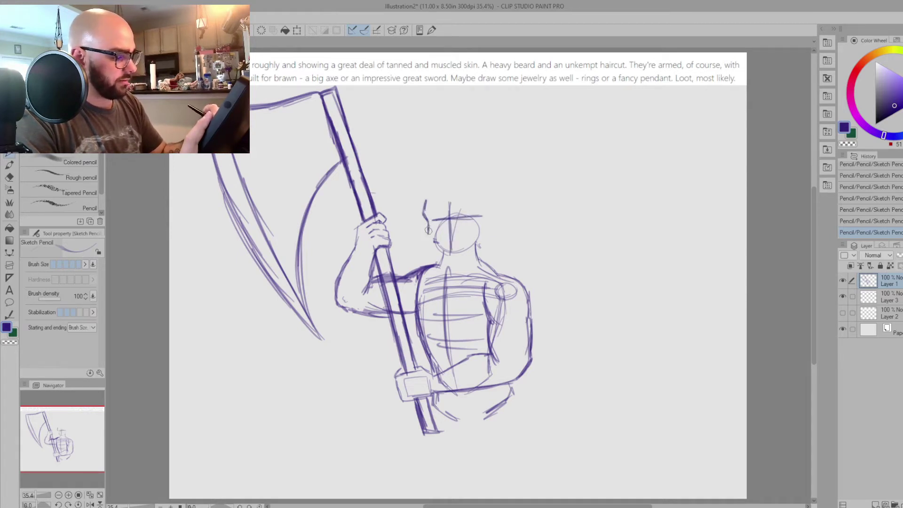
pyautogui.press('e')
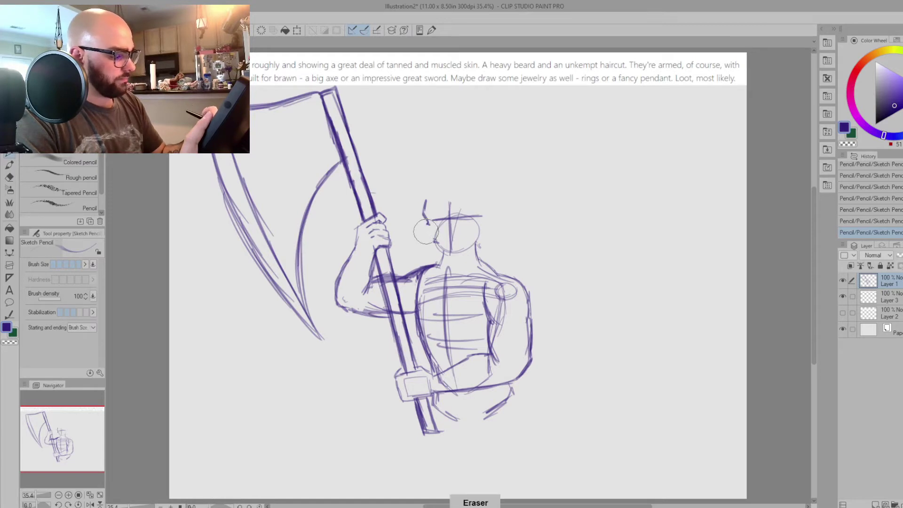
pyautogui.press('p')
pyautogui.moveTo(426, 233)
pyautogui.mouseDown()
pyautogui.moveTo(427, 252)
pyautogui.moveTo(424, 215)
pyautogui.mouseUp()
pyautogui.hotkey('ctrl', 'z')
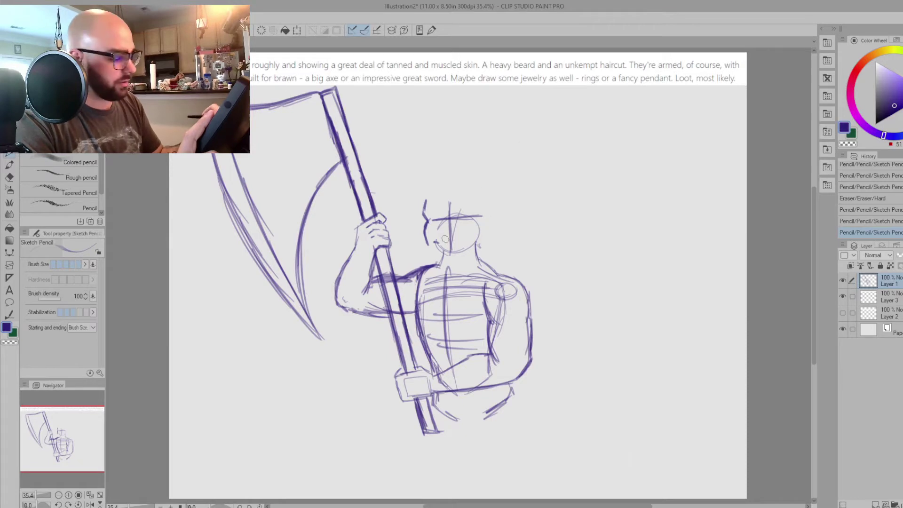
# Step: Sketch a drooping moustache curve, a long beard reaching the chest, an ear and heavy eyebrows
pyautogui.moveTo(445, 233); pyautogui.dragTo(438, 236)
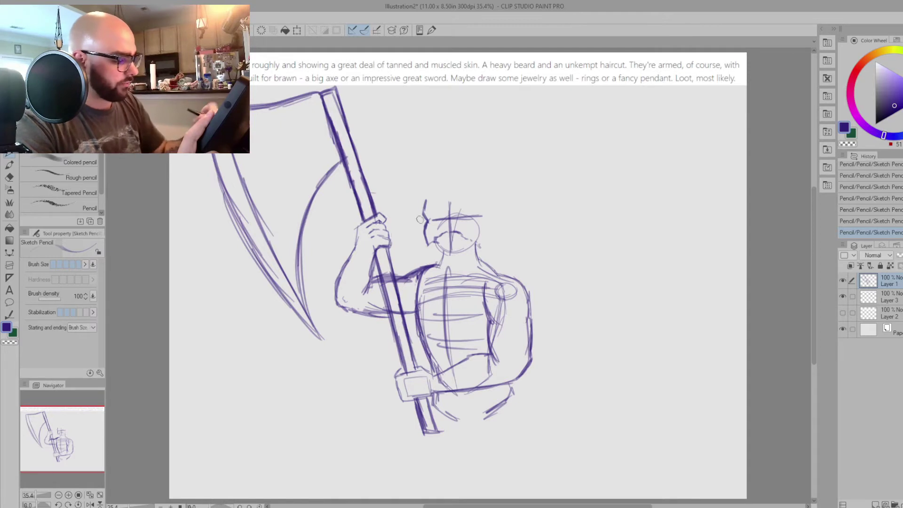
pyautogui.moveTo(427, 244); pyautogui.dragTo(429, 196)
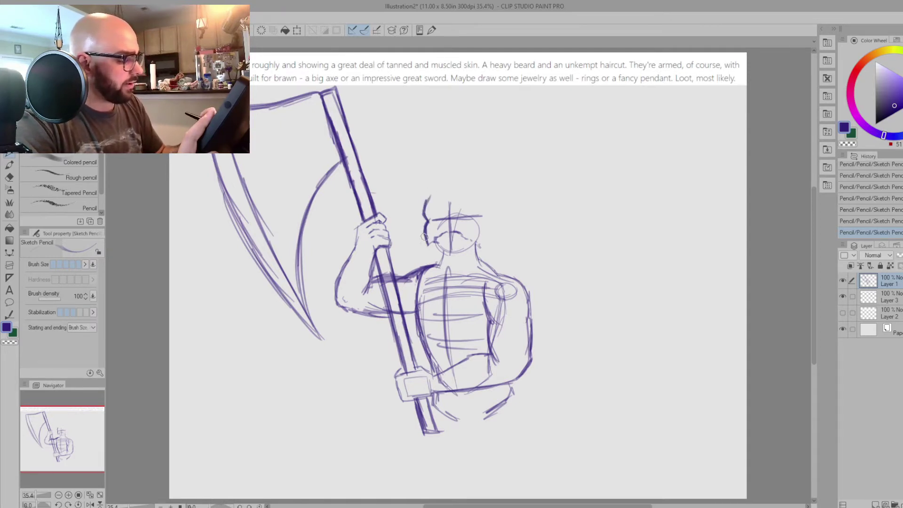
pyautogui.moveTo(423, 242)
pyautogui.mouseDown()
pyautogui.moveTo(436, 281)
pyautogui.moveTo(429, 285)
pyautogui.moveTo(468, 299)
pyautogui.moveTo(477, 295)
pyautogui.moveTo(492, 227)
pyautogui.moveTo(479, 241)
pyautogui.moveTo(498, 217)
pyautogui.moveTo(495, 235)
pyautogui.mouseUp()
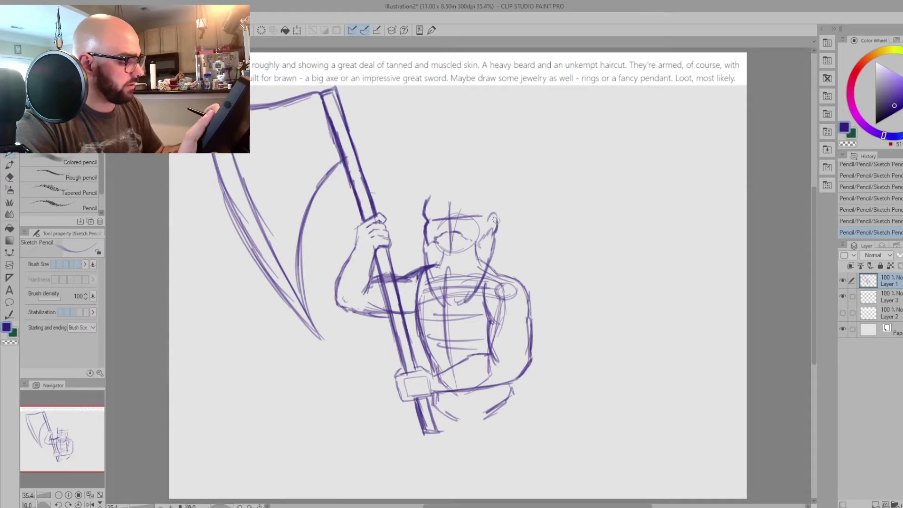
pyautogui.moveTo(454, 211)
pyautogui.mouseDown()
pyautogui.moveTo(480, 209)
pyautogui.moveTo(439, 212)
pyautogui.moveTo(435, 202)
pyautogui.moveTo(445, 205)
pyautogui.mouseUp()
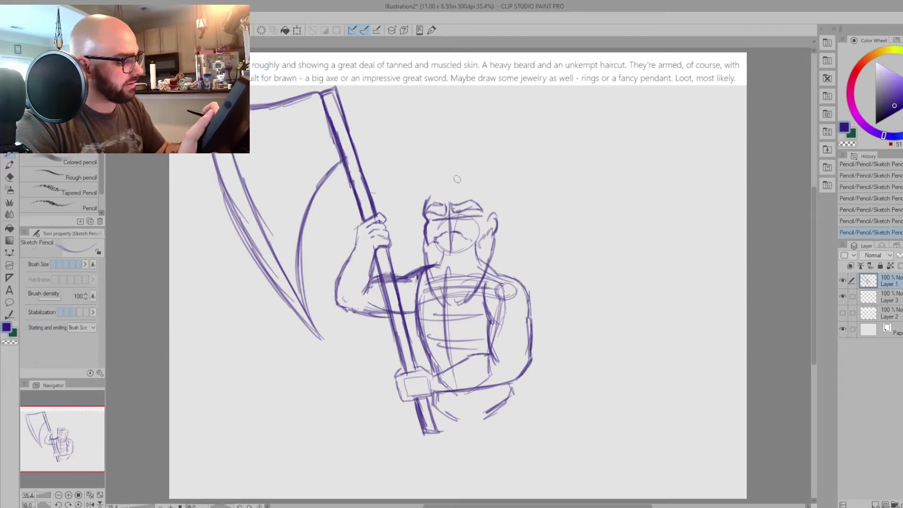
# Step: Clean up the brow and temple on the axe side with a smaller eraser and redraw the forehead contour
pyautogui.press('[')
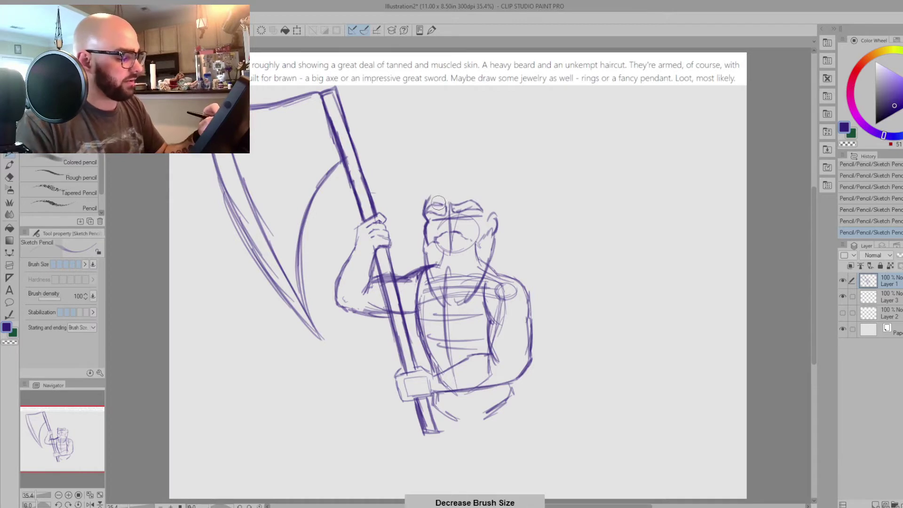
pyautogui.moveTo(438, 203)
pyautogui.mouseDown()
pyautogui.moveTo(421, 207)
pyautogui.moveTo(426, 195)
pyautogui.mouseUp()
pyautogui.press('p')
pyautogui.press('e')
pyautogui.press('p')
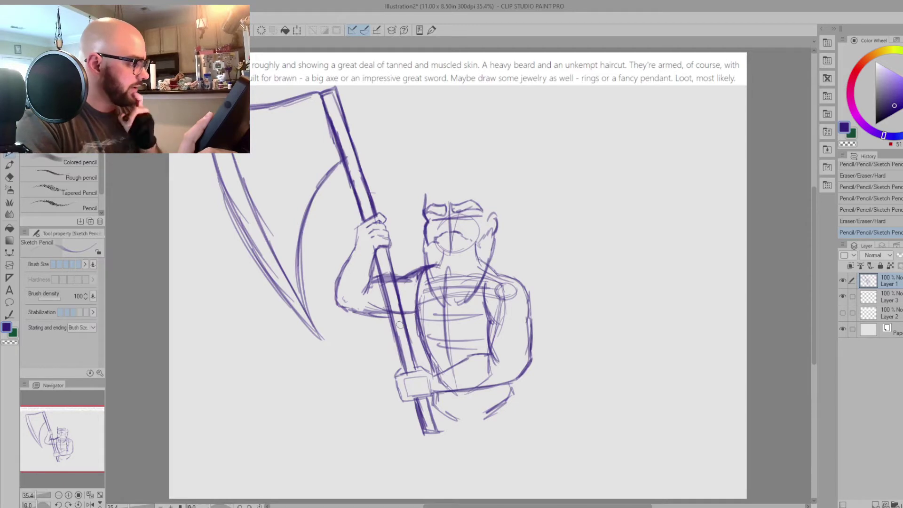
# Step: Darken the face's side, the beard outline and the ear, and undo the last stray stroke
pyautogui.moveTo(424, 237)
pyautogui.mouseDown()
pyautogui.moveTo(448, 322)
pyautogui.moveTo(472, 304)
pyautogui.moveTo(495, 239)
pyautogui.mouseUp()
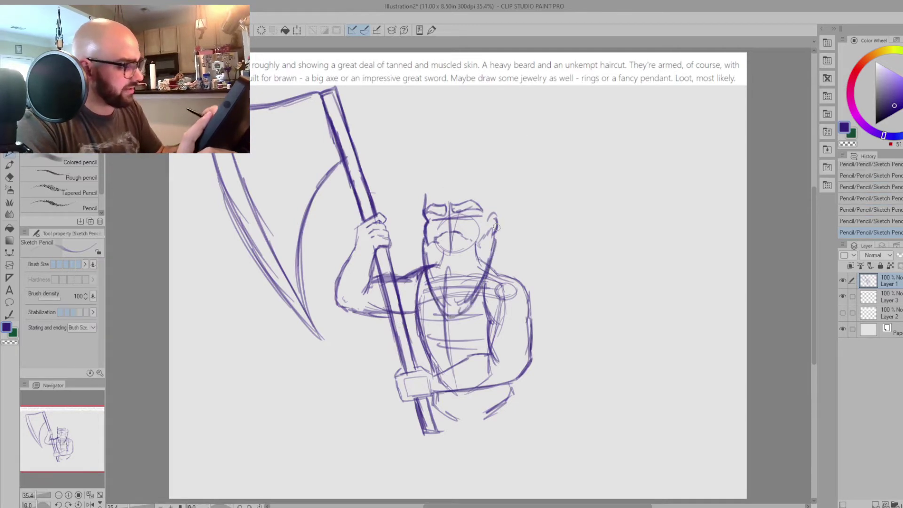
pyautogui.moveTo(515, 70); pyautogui.dragTo(530, 69)
pyautogui.hotkey('ctrl', 'z')
pyautogui.hotkey('ctrl', 'z')
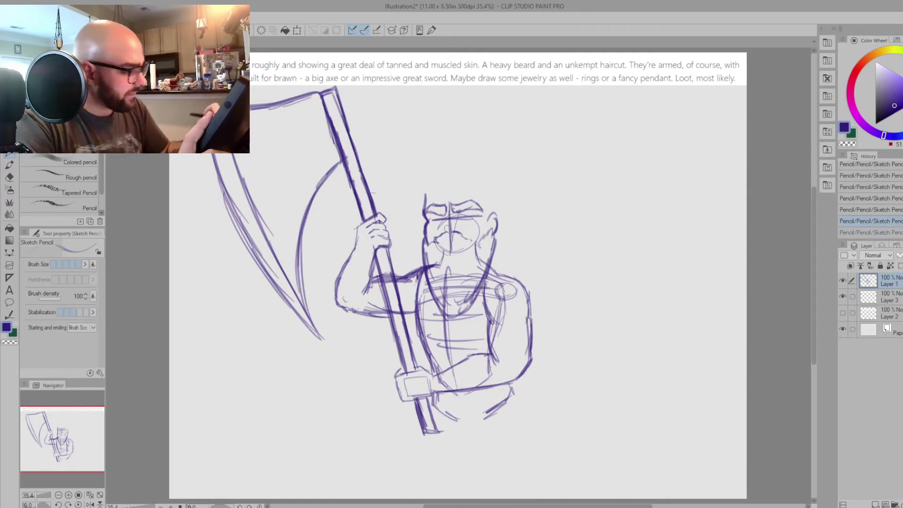
# Step: Erase the crossed facial guidelines between the brows, across the eyes and down the nose with a smaller eraser
pyautogui.press('e')
pyautogui.press('[')
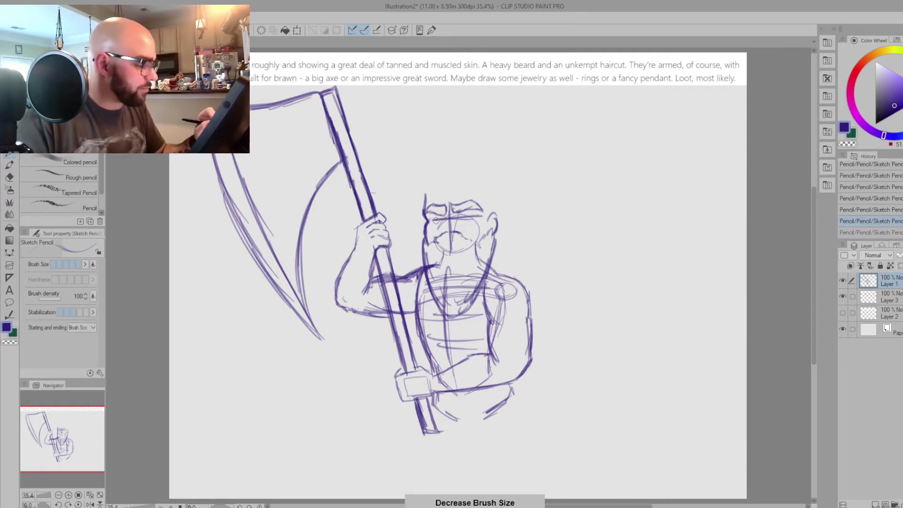
pyautogui.moveTo(433, 221); pyautogui.dragTo(455, 217)
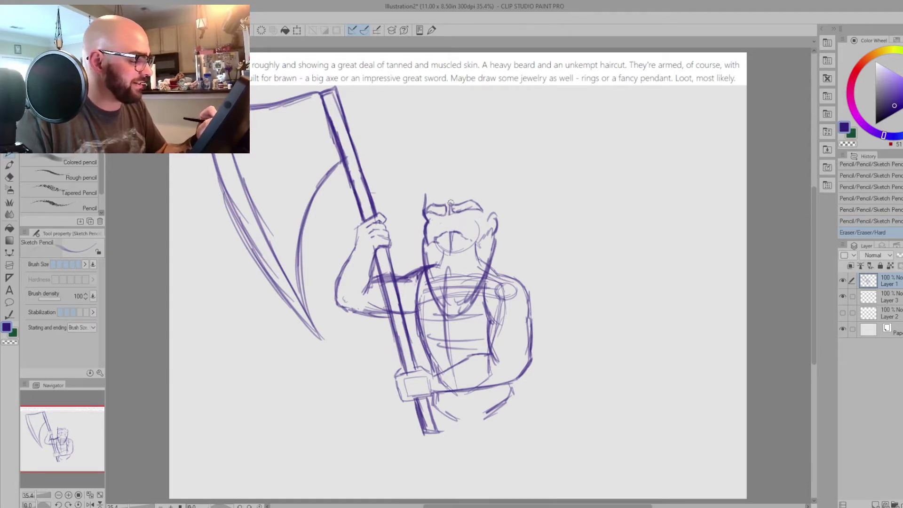
pyautogui.moveTo(451, 200); pyautogui.dragTo(459, 221)
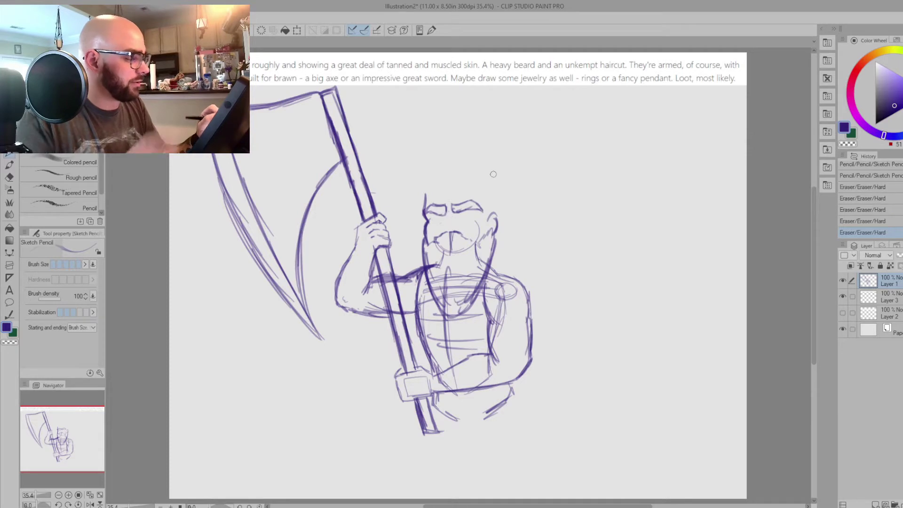
# Step: Sketch a small nose above the moustache and narrow, stern eyes beneath the heavy brows
pyautogui.press('p')
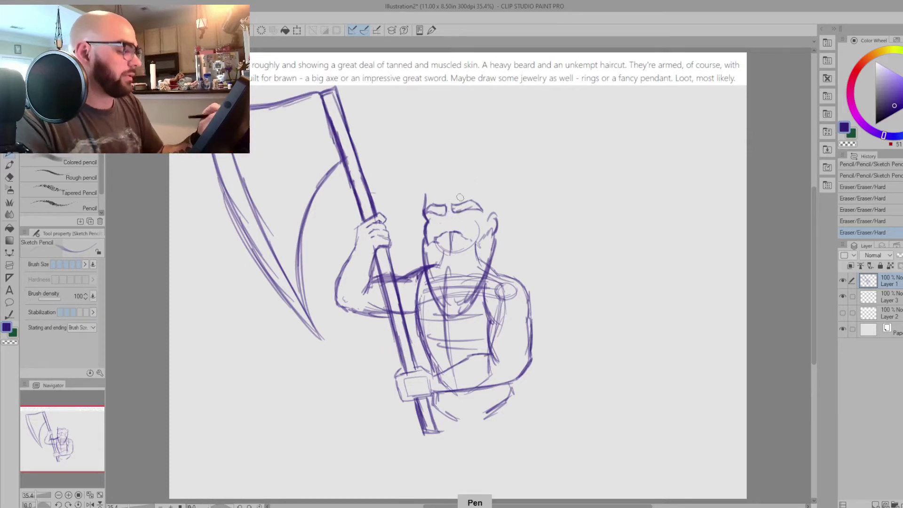
pyautogui.moveTo(447, 229); pyautogui.dragTo(442, 233)
pyautogui.moveTo(443, 223); pyautogui.dragTo(449, 228)
pyautogui.moveTo(444, 221); pyautogui.dragTo(449, 227)
pyautogui.moveTo(447, 223); pyautogui.dragTo(448, 225)
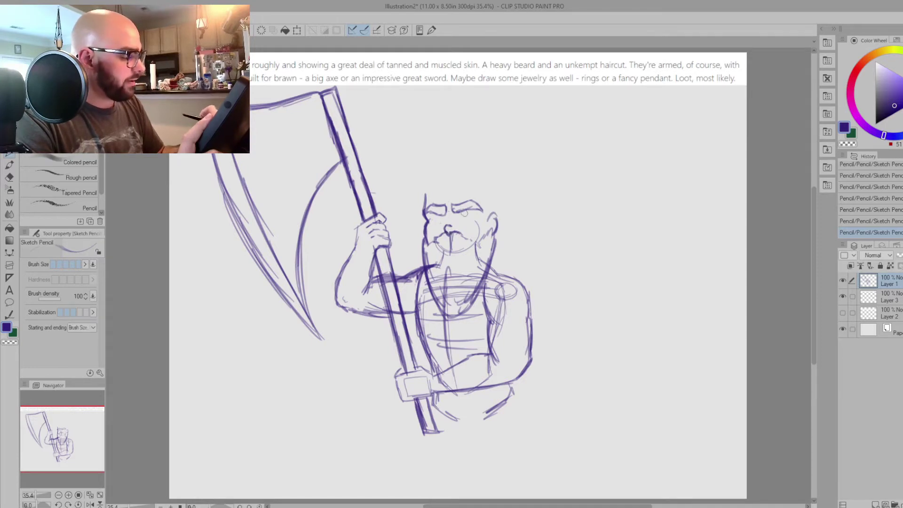
pyautogui.moveTo(456, 218)
pyautogui.mouseDown()
pyautogui.moveTo(481, 217)
pyautogui.moveTo(451, 216)
pyautogui.mouseUp()
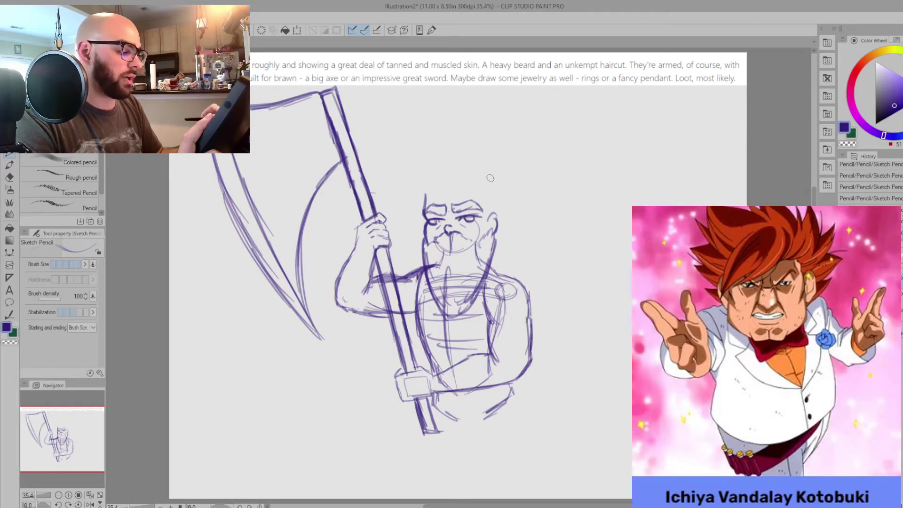
# Step: Clean up the cheek on the axe side and redraw its contour from the eye down to the beard
pyautogui.press('e')
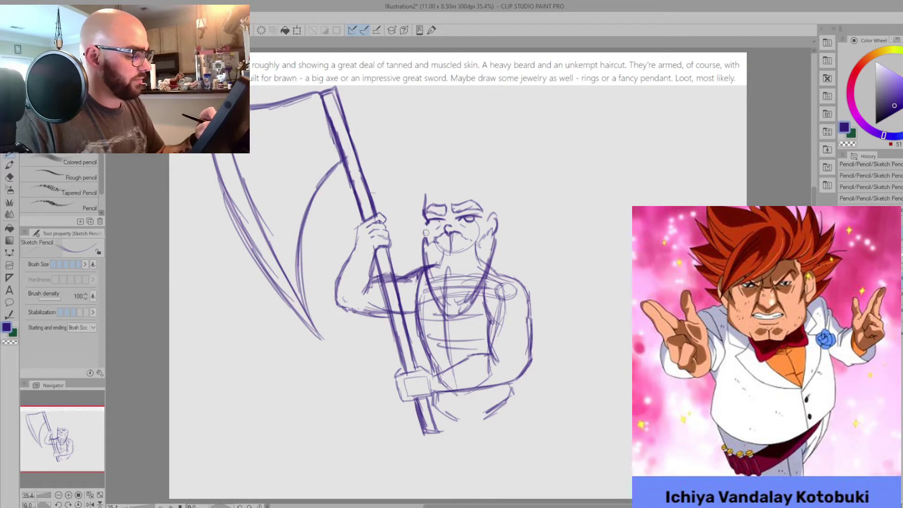
pyautogui.press('p')
pyautogui.moveTo(426, 222)
pyautogui.mouseDown()
pyautogui.moveTo(429, 215)
pyautogui.moveTo(426, 246)
pyautogui.mouseUp()
pyautogui.moveTo(426, 238); pyautogui.dragTo(426, 242)
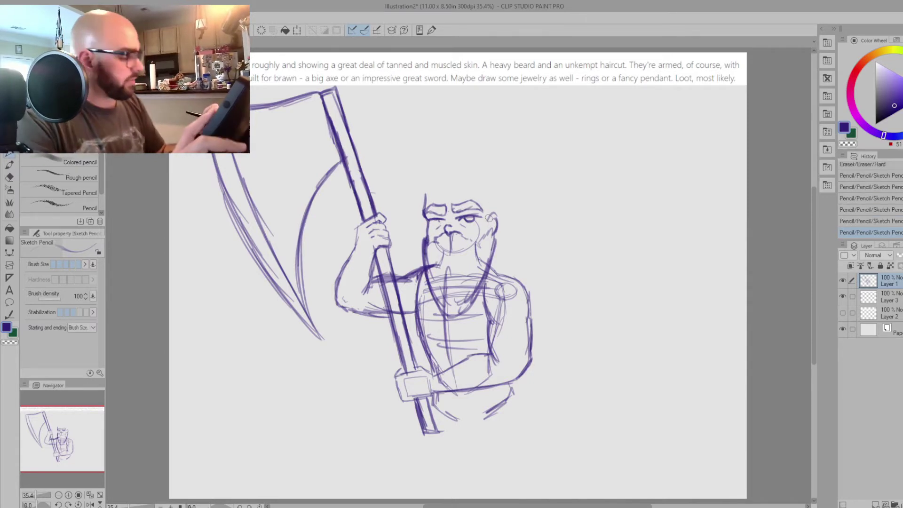
# Step: Rework the ear and sideburn on the side away from the axe with darker vertical strokes
pyautogui.moveTo(489, 213)
pyautogui.mouseDown()
pyautogui.moveTo(498, 221)
pyautogui.moveTo(485, 235)
pyautogui.moveTo(493, 213)
pyautogui.moveTo(498, 231)
pyautogui.mouseUp()
pyautogui.press('e')
pyautogui.press('p')
pyautogui.moveTo(499, 212); pyautogui.dragTo(497, 238)
pyautogui.moveTo(499, 221); pyautogui.dragTo(497, 238)
# Step: Redraw the eye on the axe side as a short flat line with a vertical scar running through its brow
pyautogui.moveTo(435, 233); pyautogui.dragTo(438, 226)
pyautogui.press('e')
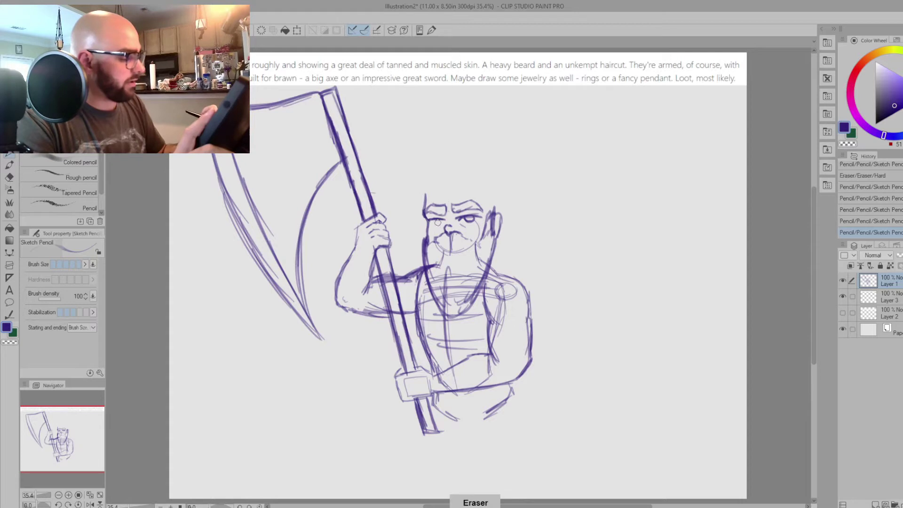
pyautogui.moveTo(437, 223); pyautogui.dragTo(438, 226)
pyautogui.press('p')
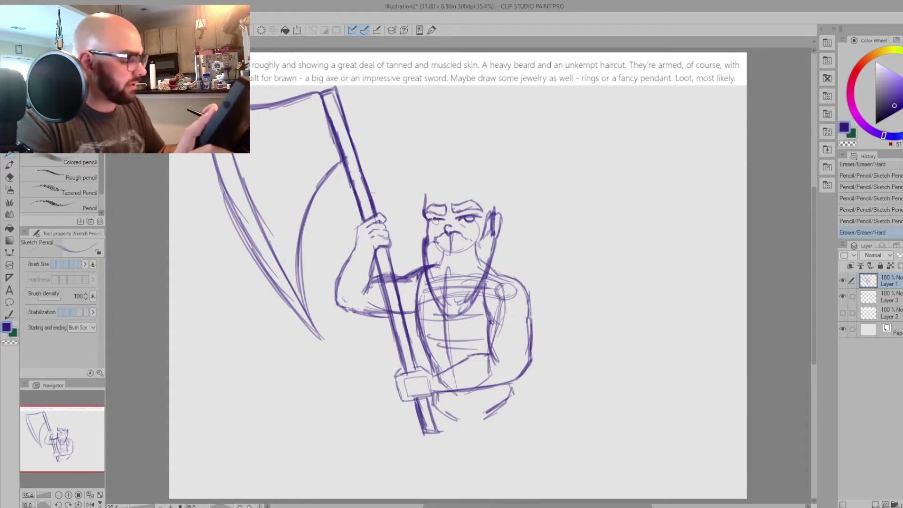
pyautogui.moveTo(434, 220); pyautogui.dragTo(436, 223)
pyautogui.moveTo(437, 220)
pyautogui.mouseDown()
pyautogui.moveTo(436, 234)
pyautogui.moveTo(437, 224)
pyautogui.mouseUp()
pyautogui.moveTo(437, 220); pyautogui.dragTo(436, 212)
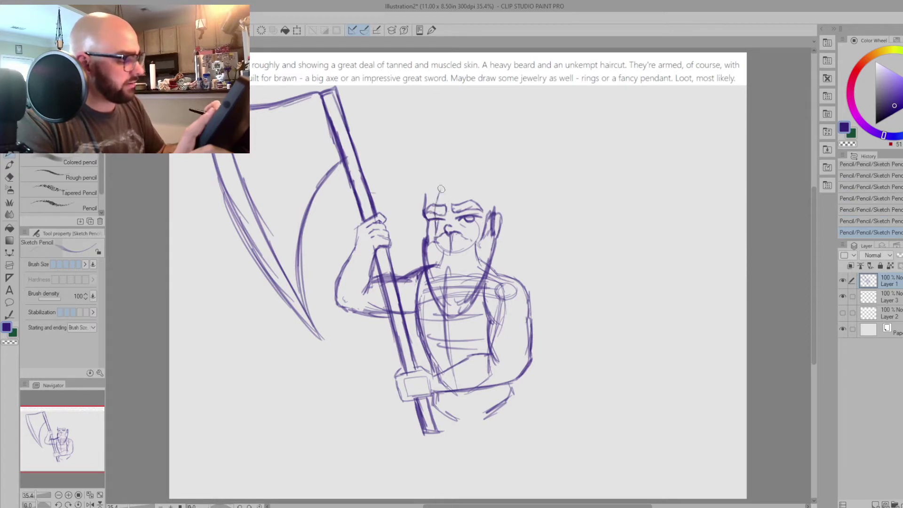
pyautogui.press('e')
pyautogui.moveTo(437, 218); pyautogui.dragTo(438, 190)
pyautogui.press('p')
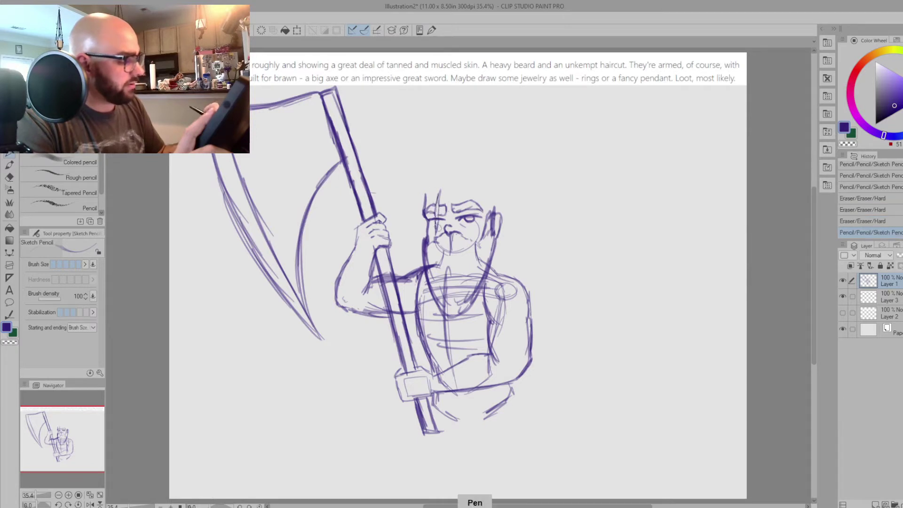
# Step: Sketch the cheek edge of the beard, the underside of the moustache and short vertical hair strokes in the lower beard
pyautogui.moveTo(474, 235); pyautogui.dragTo(482, 243)
pyautogui.moveTo(495, 213); pyautogui.dragTo(492, 251)
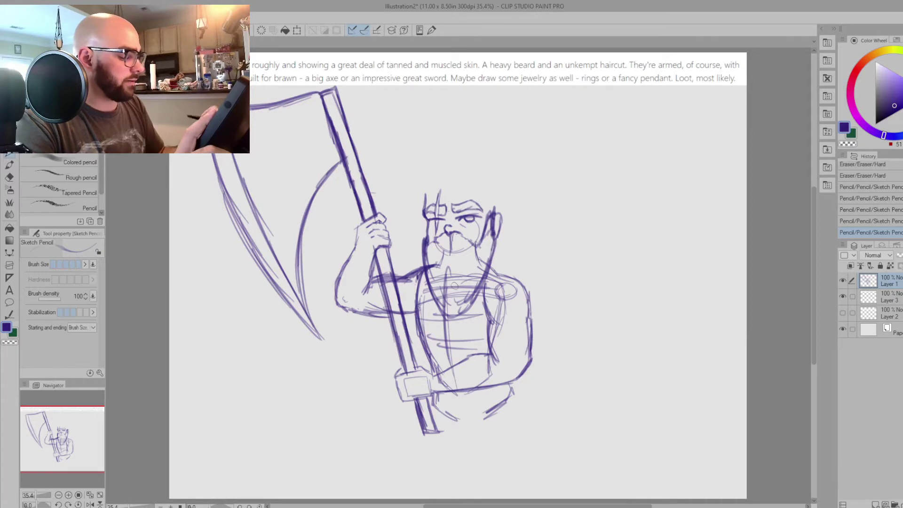
pyautogui.moveTo(434, 250); pyautogui.dragTo(445, 245)
pyautogui.moveTo(446, 241)
pyautogui.mouseDown()
pyautogui.moveTo(455, 252)
pyautogui.moveTo(442, 289)
pyautogui.mouseUp()
pyautogui.moveTo(450, 270); pyautogui.dragTo(451, 291)
pyautogui.moveTo(459, 272); pyautogui.dragTo(466, 297)
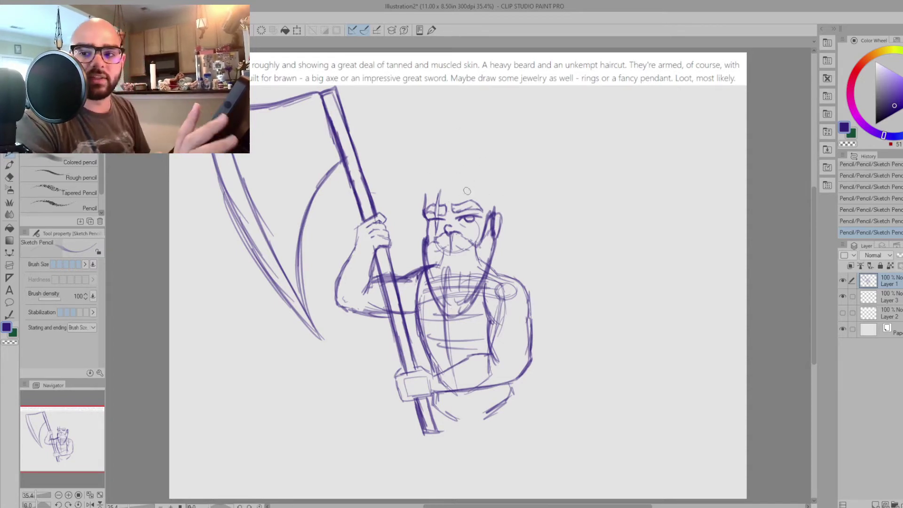
# Step: Redraw the sloping line from the neck to the shoulder away from the axe, undoing the stray strokes
pyautogui.moveTo(499, 270)
pyautogui.mouseDown()
pyautogui.moveTo(514, 256)
pyautogui.moveTo(499, 265)
pyautogui.moveTo(513, 281)
pyautogui.mouseUp()
pyautogui.hotkey('ctrl', 'z')
pyautogui.hotkey('ctrl', 'z')
pyautogui.click(493, 273)
pyautogui.press('p')
pyautogui.moveTo(508, 276); pyautogui.dragTo(521, 285)
pyautogui.moveTo(513, 278); pyautogui.dragTo(530, 307)
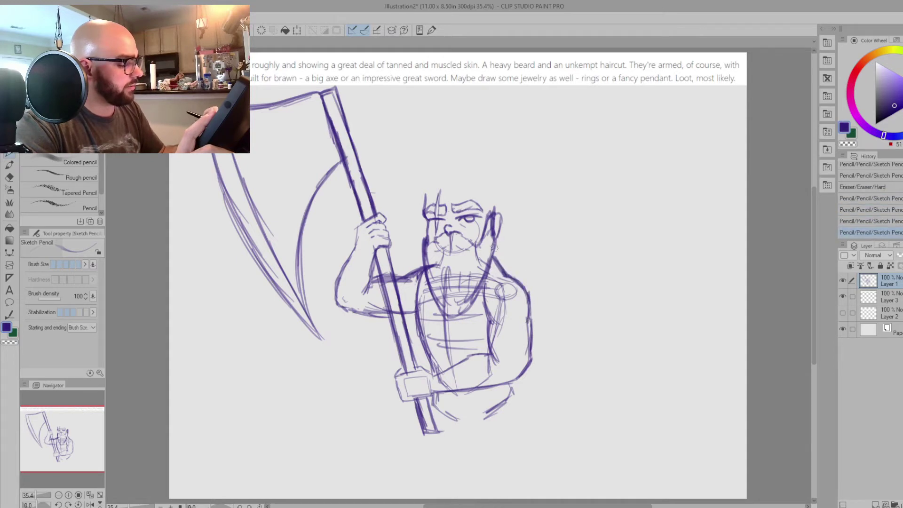
pyautogui.moveTo(500, 276); pyautogui.dragTo(530, 263)
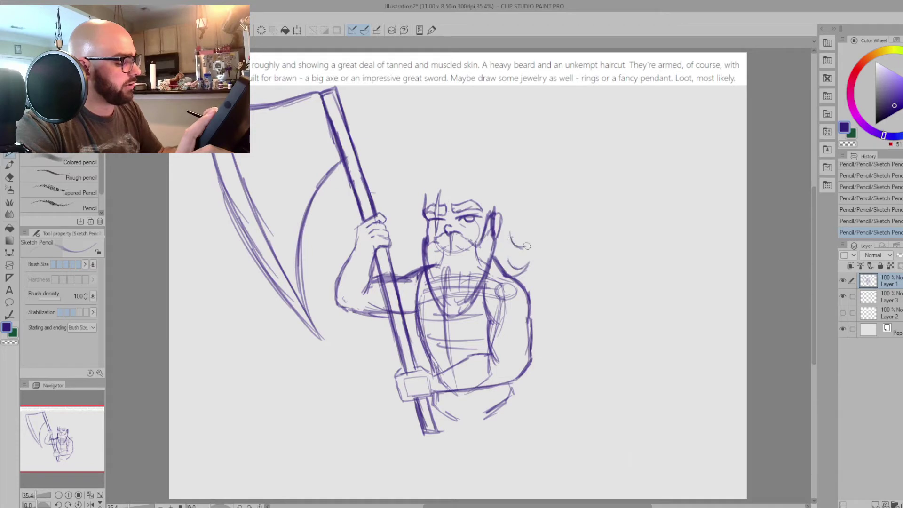
pyautogui.press('e')
pyautogui.moveTo(501, 262)
pyautogui.mouseDown()
pyautogui.moveTo(526, 269)
pyautogui.moveTo(513, 243)
pyautogui.mouseUp()
# Step: Sketch long hair strands falling behind the ear to the shoulder on the side away from the axe
pyautogui.press('p')
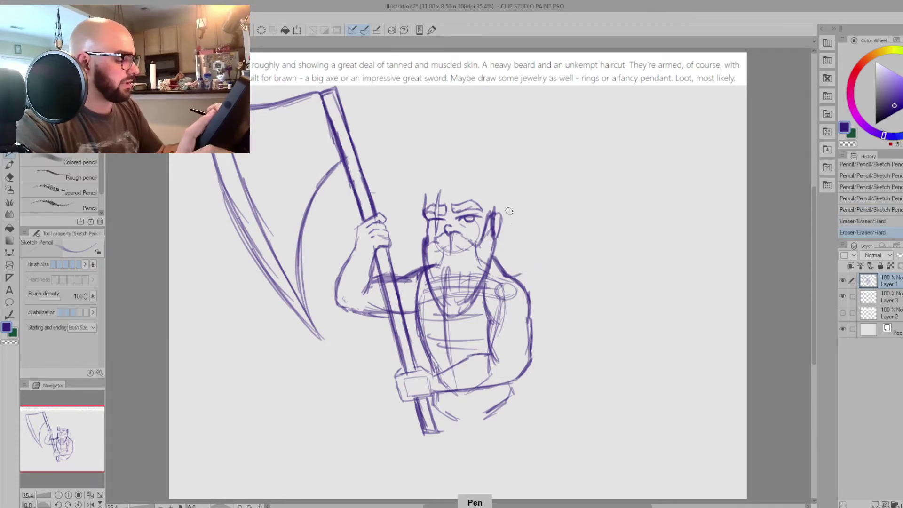
pyautogui.moveTo(511, 209); pyautogui.dragTo(509, 241)
pyautogui.moveTo(512, 218); pyautogui.dragTo(523, 267)
pyautogui.moveTo(500, 239); pyautogui.dragTo(524, 275)
pyautogui.moveTo(502, 239)
pyautogui.mouseDown()
pyautogui.moveTo(530, 285)
pyautogui.moveTo(528, 271)
pyautogui.mouseUp()
pyautogui.moveTo(515, 243); pyautogui.dragTo(512, 215)
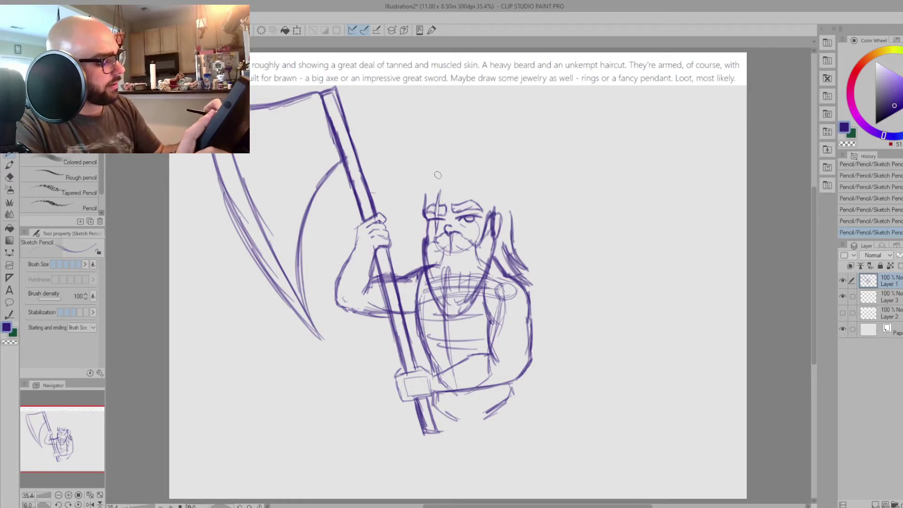
# Step: Sketch the hairline with locks parting over the forehead and sweeping down both sides of the face
pyautogui.moveTo(443, 179)
pyautogui.mouseDown()
pyautogui.moveTo(429, 175)
pyautogui.moveTo(416, 233)
pyautogui.mouseUp()
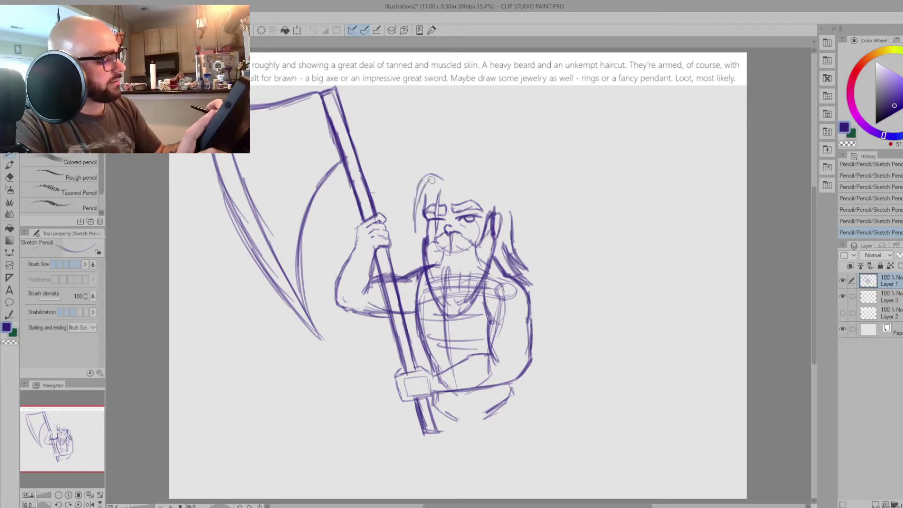
pyautogui.moveTo(445, 182)
pyautogui.mouseDown()
pyautogui.moveTo(429, 182)
pyautogui.moveTo(452, 228)
pyautogui.mouseUp()
pyautogui.moveTo(447, 198)
pyautogui.mouseDown()
pyautogui.moveTo(450, 181)
pyautogui.moveTo(483, 212)
pyautogui.moveTo(461, 181)
pyautogui.moveTo(483, 209)
pyautogui.moveTo(499, 210)
pyautogui.mouseUp()
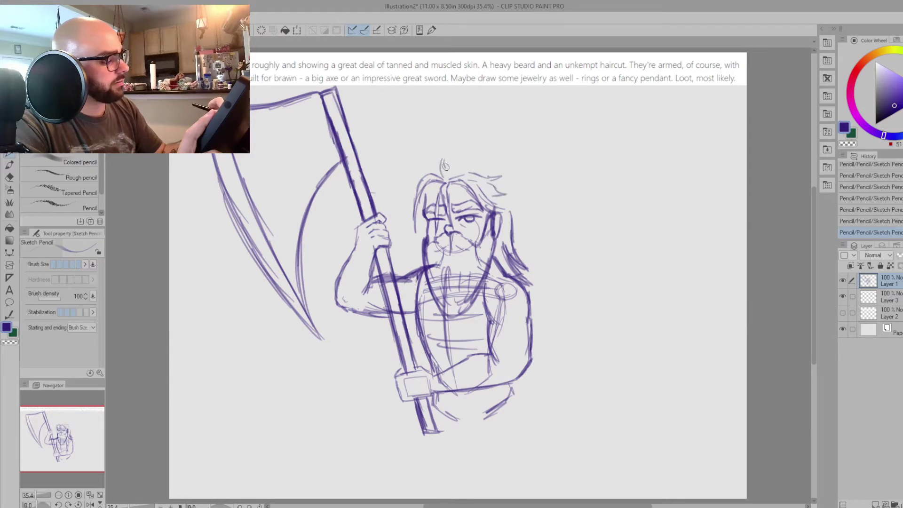
# Step: Sketch a raised tuft at the crown and the outer hair outline, ending in jagged locks beside the ear
pyautogui.moveTo(443, 173)
pyautogui.mouseDown()
pyautogui.moveTo(466, 144)
pyautogui.moveTo(491, 159)
pyautogui.moveTo(447, 162)
pyautogui.mouseUp()
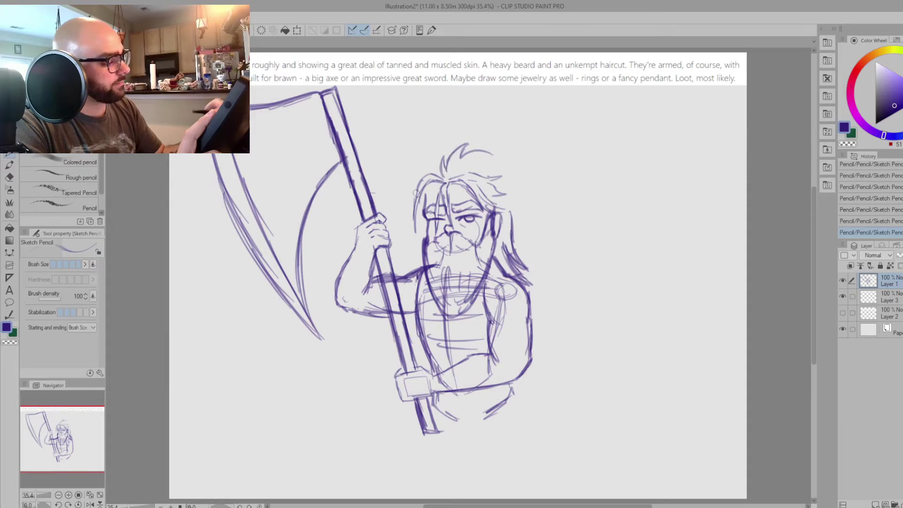
pyautogui.moveTo(438, 158)
pyautogui.mouseDown()
pyautogui.moveTo(418, 180)
pyautogui.moveTo(410, 224)
pyautogui.mouseUp()
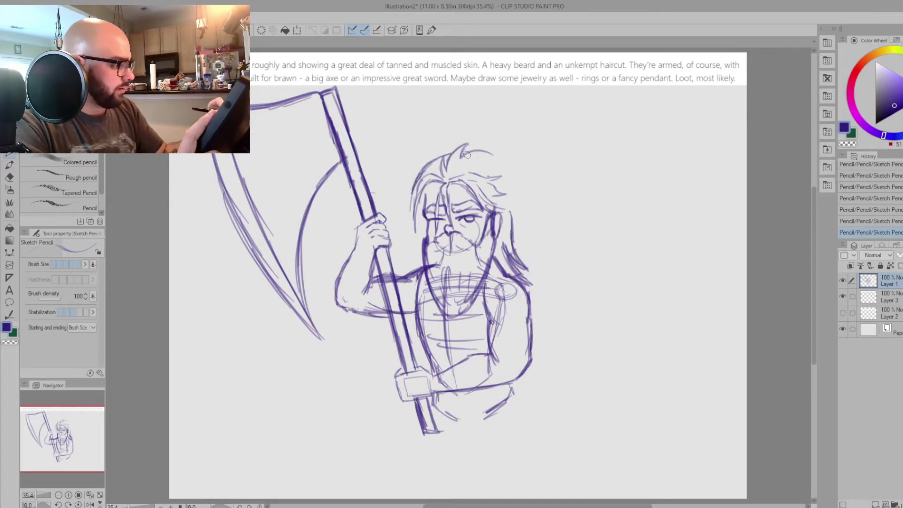
pyautogui.moveTo(475, 154)
pyautogui.mouseDown()
pyautogui.moveTo(494, 156)
pyautogui.moveTo(517, 184)
pyautogui.moveTo(530, 225)
pyautogui.moveTo(515, 191)
pyautogui.moveTo(476, 154)
pyautogui.mouseUp()
pyautogui.moveTo(515, 212); pyautogui.dragTo(523, 237)
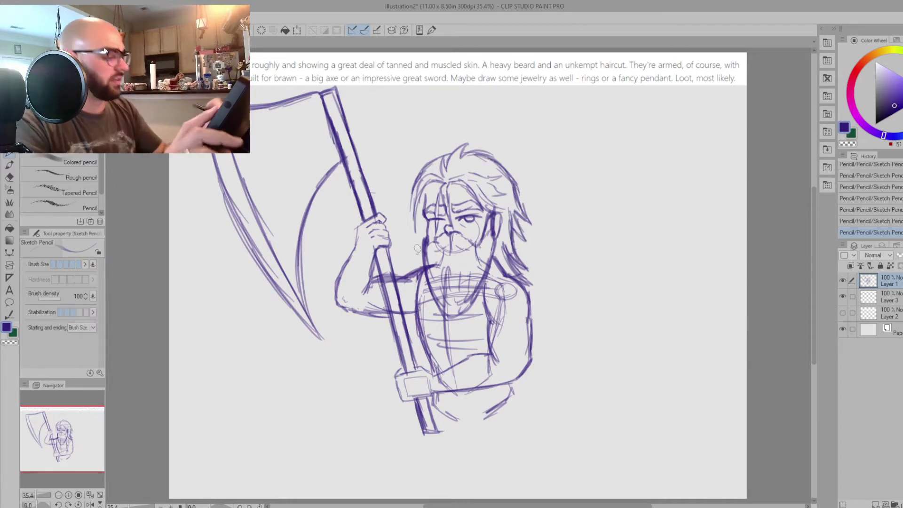
# Step: Sketch long, jagged locks on the axe side of the head, hanging down to the shoulder
pyautogui.moveTo(429, 197); pyautogui.dragTo(419, 214)
pyautogui.moveTo(417, 182); pyautogui.dragTo(413, 235)
pyautogui.moveTo(414, 200); pyautogui.dragTo(412, 252)
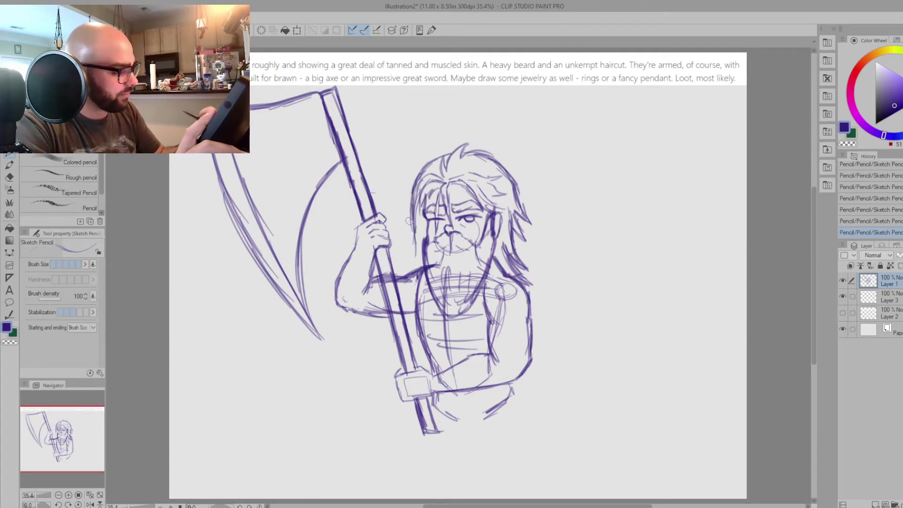
pyautogui.moveTo(412, 205); pyautogui.dragTo(404, 256)
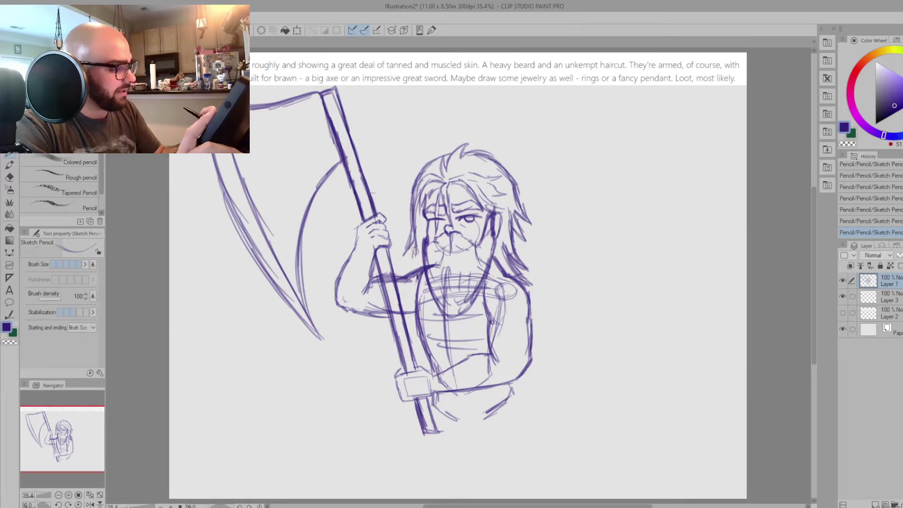
pyautogui.moveTo(413, 270)
pyautogui.mouseDown()
pyautogui.moveTo(405, 258)
pyautogui.moveTo(406, 266)
pyautogui.mouseUp()
pyautogui.moveTo(414, 230); pyautogui.dragTo(412, 216)
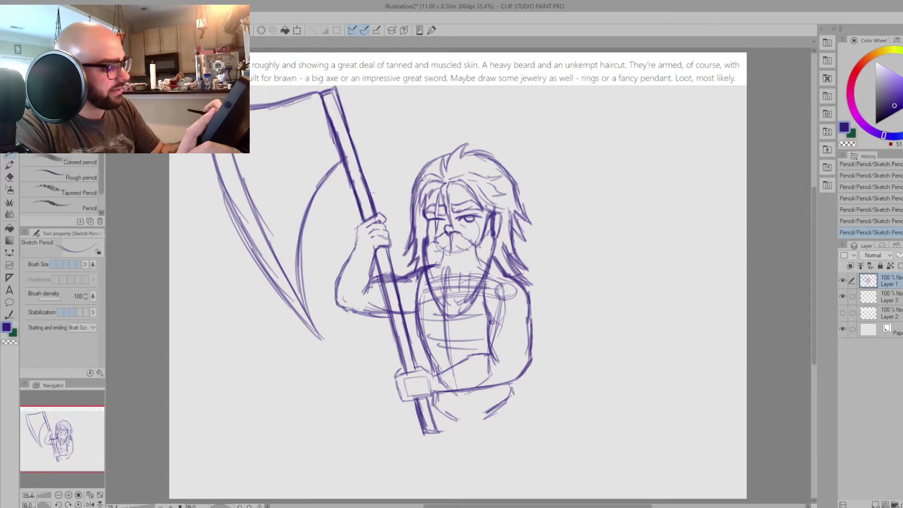
# Step: Shade the hair behind the ear with long downward strands and undo the last stroke
pyautogui.moveTo(497, 243); pyautogui.dragTo(511, 277)
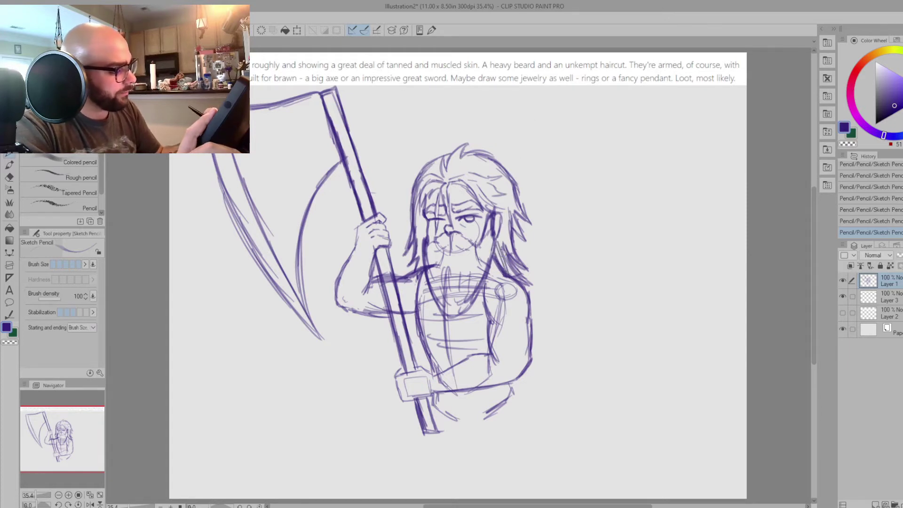
pyautogui.moveTo(499, 226)
pyautogui.mouseDown()
pyautogui.moveTo(507, 264)
pyautogui.moveTo(515, 260)
pyautogui.mouseUp()
pyautogui.moveTo(501, 209); pyautogui.dragTo(517, 239)
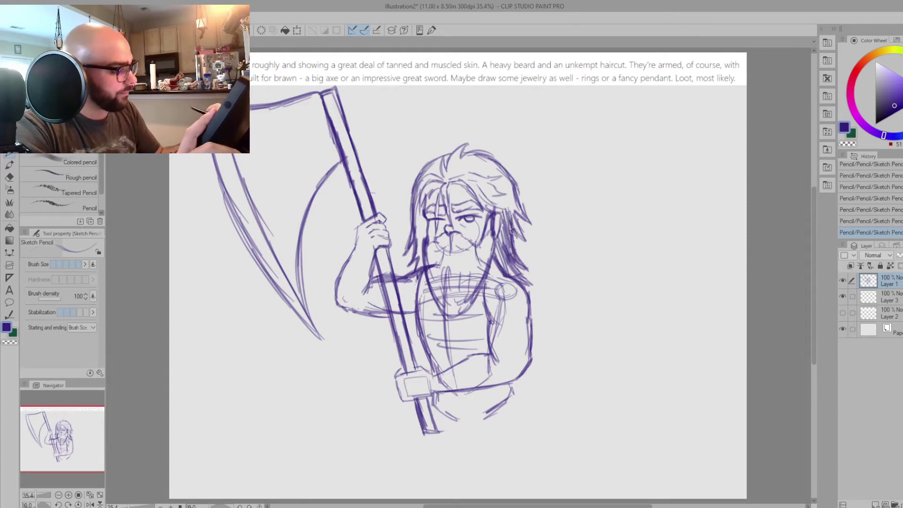
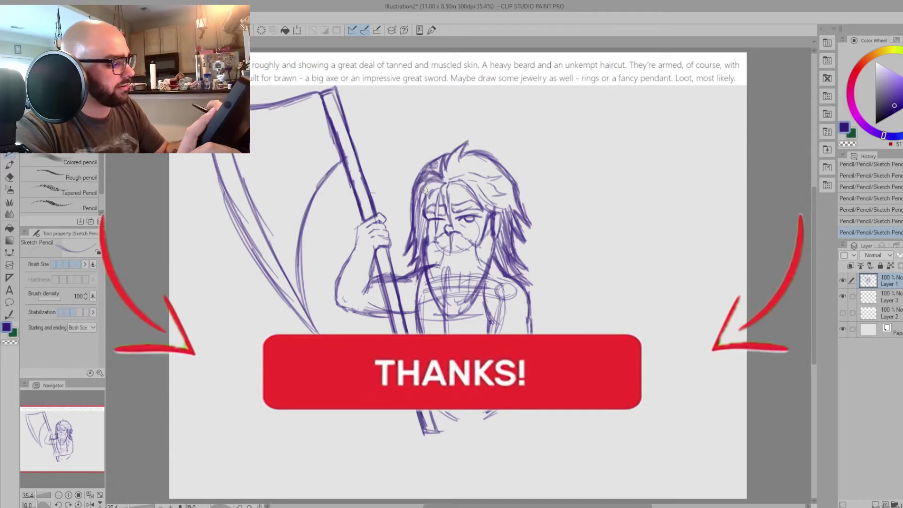
pyautogui.hotkey('ctrl', 'z')
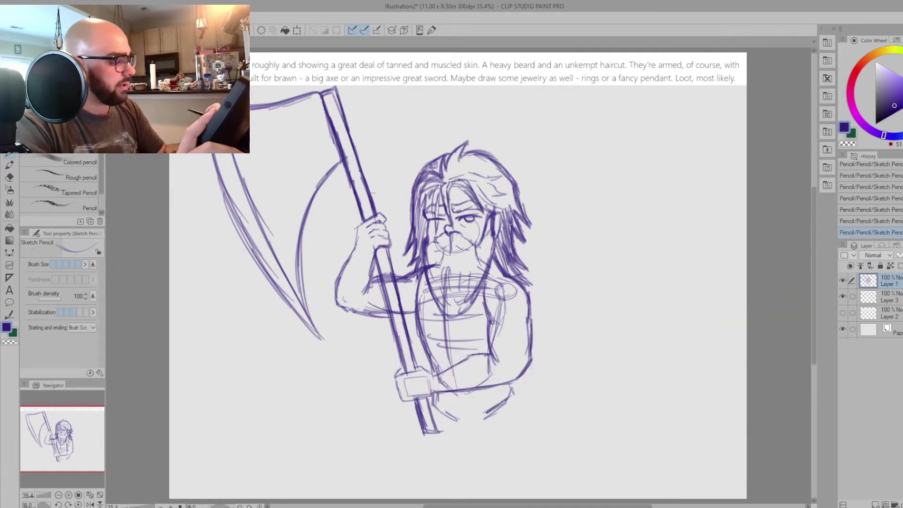
# Step: Add strands across the crown and extend unkempt outer locks toward the shoulder away from the axe
pyautogui.moveTo(471, 166); pyautogui.dragTo(492, 171)
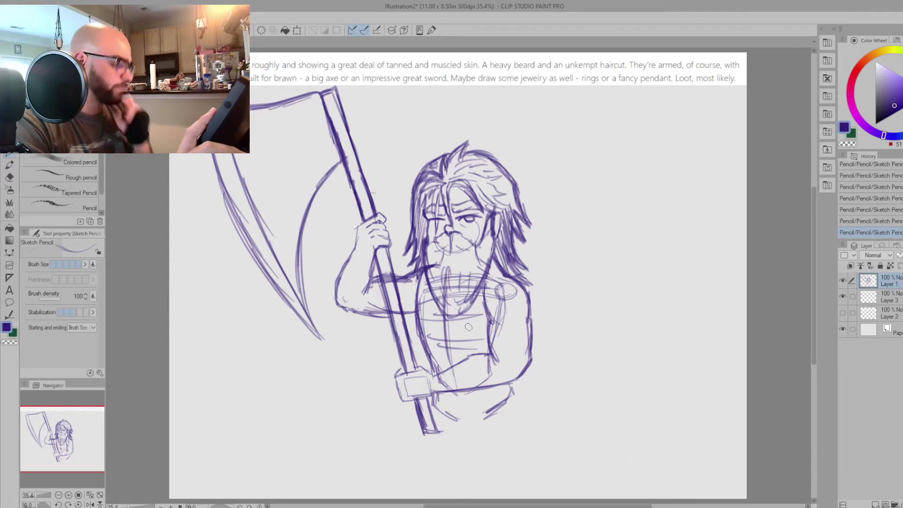
pyautogui.moveTo(514, 187); pyautogui.dragTo(536, 242)
pyautogui.moveTo(517, 203); pyautogui.dragTo(540, 256)
pyautogui.moveTo(524, 221)
pyautogui.mouseDown()
pyautogui.moveTo(539, 285)
pyautogui.moveTo(530, 292)
pyautogui.mouseUp()
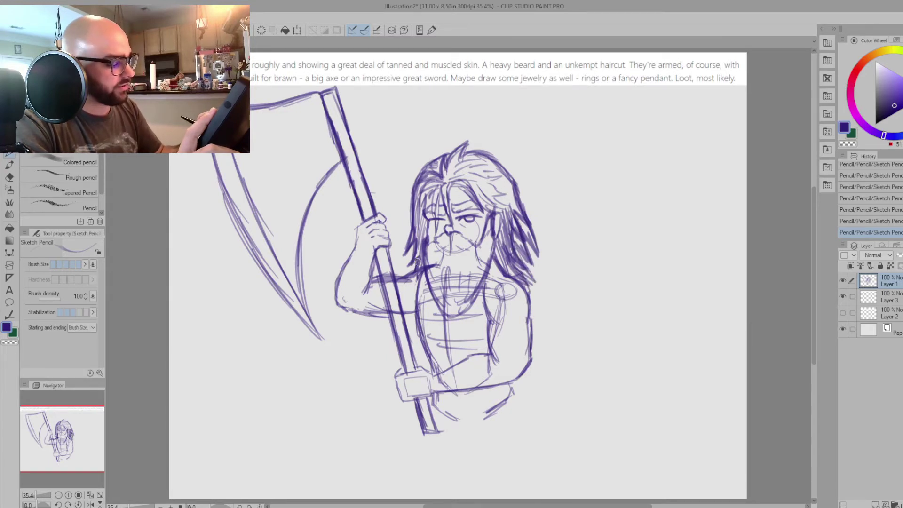
# Step: Thicken the hair on the axe side with extra pointed locks near the shoulder and strokes up to the crown
pyautogui.moveTo(414, 261); pyautogui.dragTo(405, 272)
pyautogui.moveTo(415, 245); pyautogui.dragTo(399, 264)
pyautogui.moveTo(413, 229); pyautogui.dragTo(401, 261)
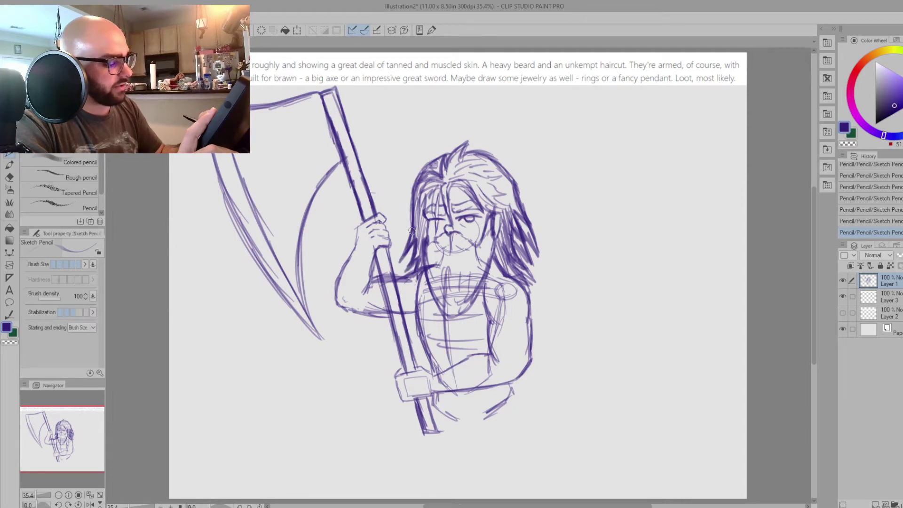
pyautogui.moveTo(416, 186); pyautogui.dragTo(407, 227)
pyautogui.moveTo(447, 150); pyautogui.dragTo(444, 155)
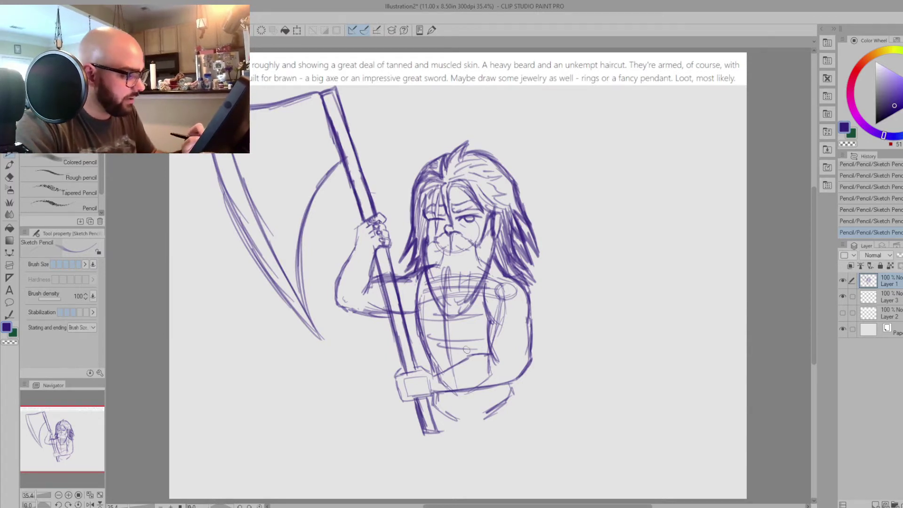
# Step: Darken the outline of the raised arm from the wrist around the elbow to the chest
pyautogui.moveTo(354, 240)
pyautogui.mouseDown()
pyautogui.moveTo(368, 219)
pyautogui.moveTo(336, 305)
pyautogui.moveTo(422, 317)
pyautogui.mouseUp()
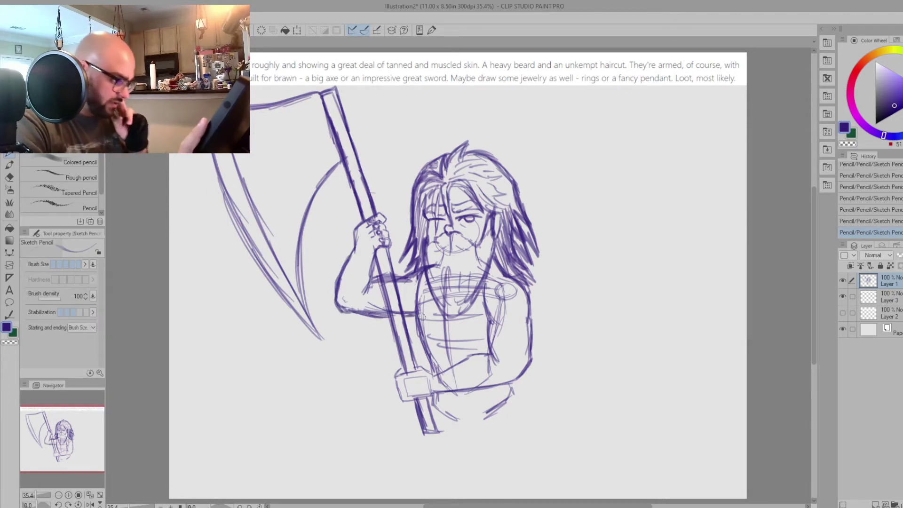
# Step: Add an inner line to the lowered upper arm and scale down the whole warrior sketch to free room for legs
pyautogui.moveTo(512, 296); pyautogui.dragTo(504, 360)
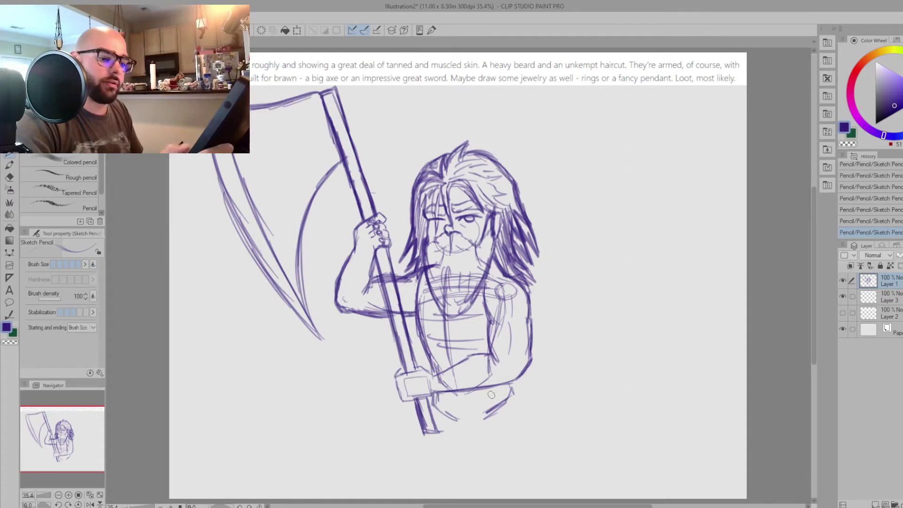
pyautogui.hotkey('ctrl', 't')
pyautogui.moveTo(201, 432); pyautogui.dragTo(255, 382)
pyautogui.moveTo(496, 340); pyautogui.dragTo(489, 346)
pyautogui.click(379, 401)
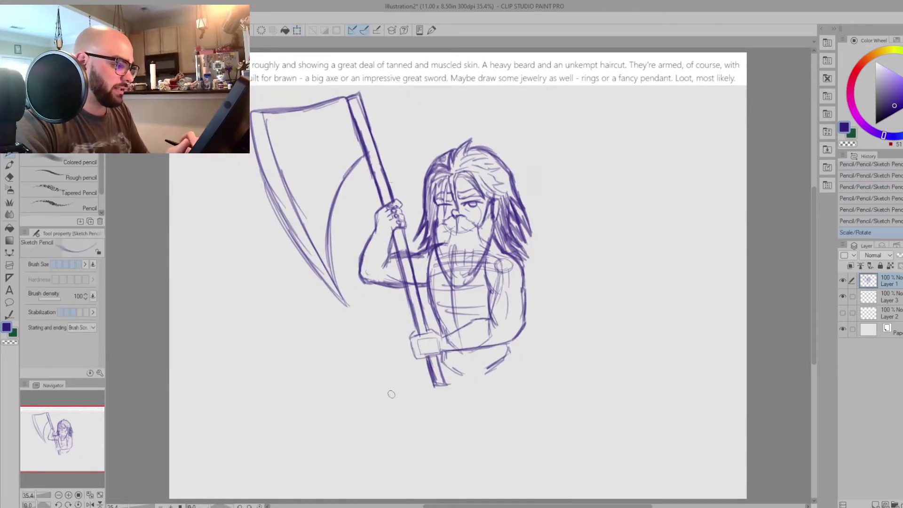
pyautogui.moveTo(426, 356); pyautogui.dragTo(396, 402)
pyautogui.moveTo(414, 375); pyautogui.dragTo(394, 412)
pyautogui.hotkey('ctrl', 'z')
pyautogui.hotkey('ctrl', 'z')
pyautogui.hotkey('ctrl', 'z')
# Step: Extend the axe handle well below the lower hand with a closed end, and undo the long curve drawn beside it
pyautogui.moveTo(427, 357); pyautogui.dragTo(451, 435)
pyautogui.moveTo(429, 350); pyautogui.dragTo(466, 430)
pyautogui.moveTo(440, 365)
pyautogui.mouseDown()
pyautogui.moveTo(471, 437)
pyautogui.moveTo(442, 408)
pyautogui.moveTo(456, 438)
pyautogui.mouseUp()
pyautogui.moveTo(455, 438); pyautogui.dragTo(469, 436)
pyautogui.moveTo(438, 374)
pyautogui.mouseDown()
pyautogui.moveTo(465, 433)
pyautogui.moveTo(452, 433)
pyautogui.mouseUp()
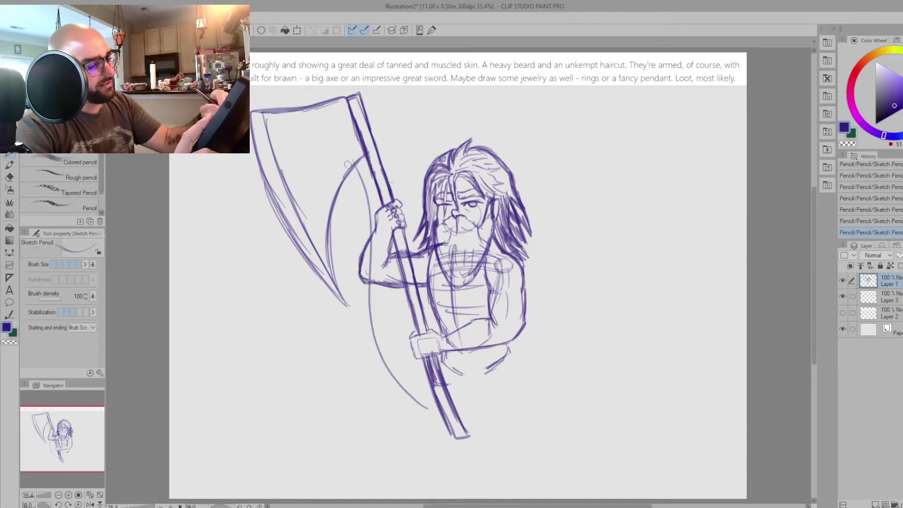
pyautogui.hotkey('ctrl', 'z')
pyautogui.hotkey('ctrl', 'z')
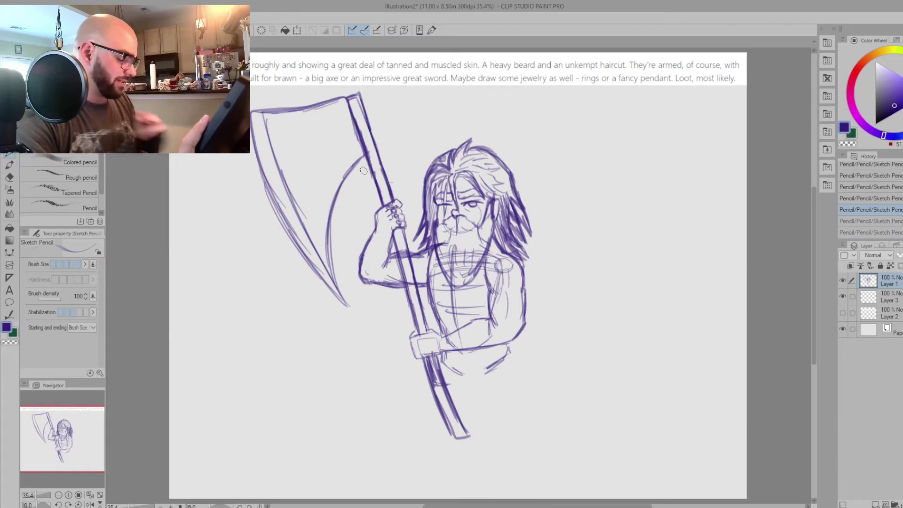
# Step: Sketch the crotch line and the inner and outer thigh contours of the leg away from the axe
pyautogui.hotkey('ctrl', 'y')
pyautogui.hotkey('ctrl', 'y')
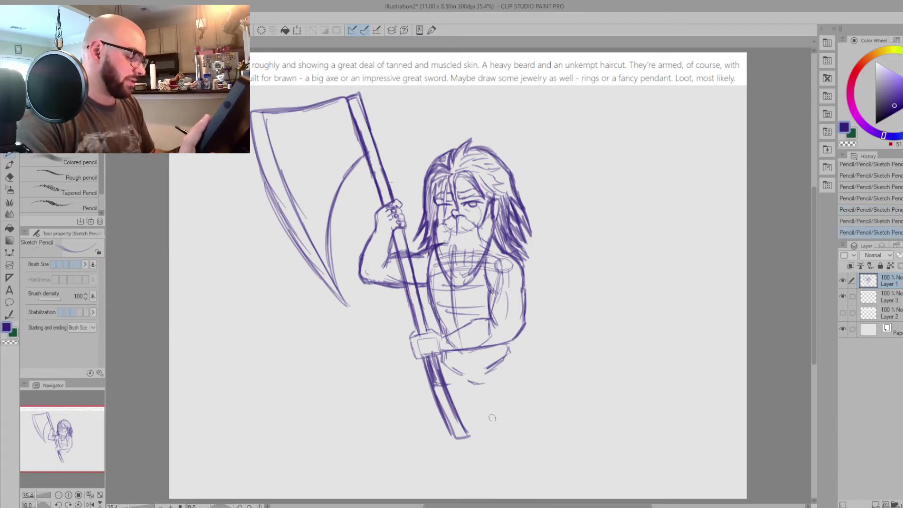
pyautogui.moveTo(474, 382); pyautogui.dragTo(512, 444)
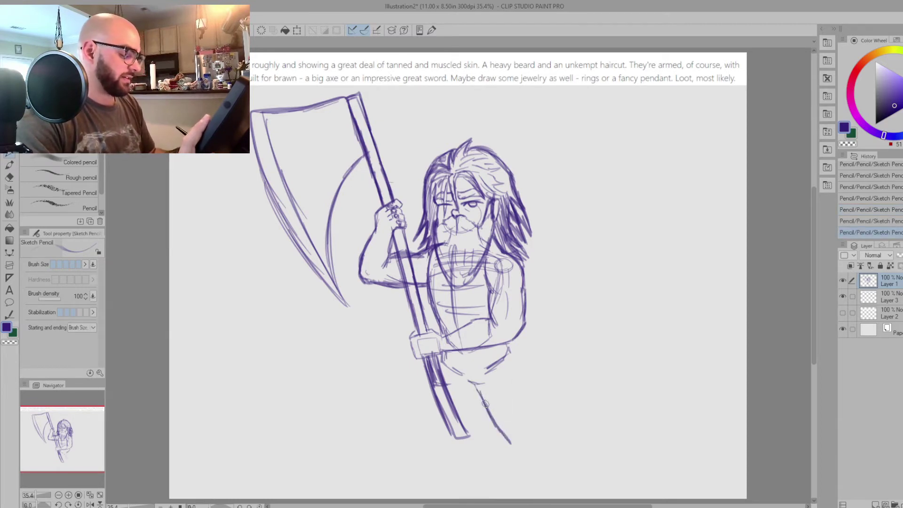
pyautogui.moveTo(511, 347); pyautogui.dragTo(542, 433)
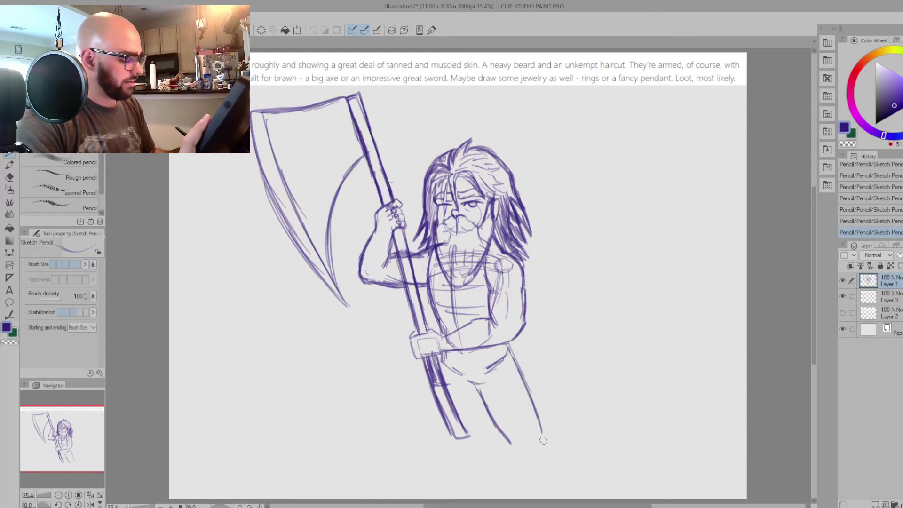
pyautogui.hotkey('ctrl', 'z')
pyautogui.moveTo(509, 353); pyautogui.dragTo(536, 414)
pyautogui.moveTo(520, 376)
pyautogui.mouseDown()
pyautogui.moveTo(542, 423)
pyautogui.moveTo(541, 448)
pyautogui.mouseUp()
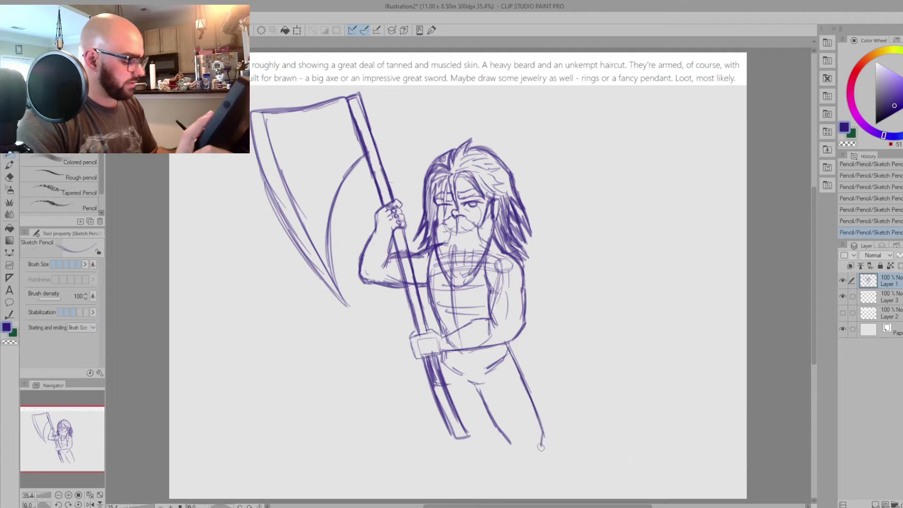
# Step: Sketch the inner and outer thigh lines of the axe-side leg down to the knee
pyautogui.moveTo(476, 395); pyautogui.dragTo(469, 421)
pyautogui.moveTo(425, 376); pyautogui.dragTo(431, 445)
pyautogui.moveTo(423, 413); pyautogui.dragTo(431, 450)
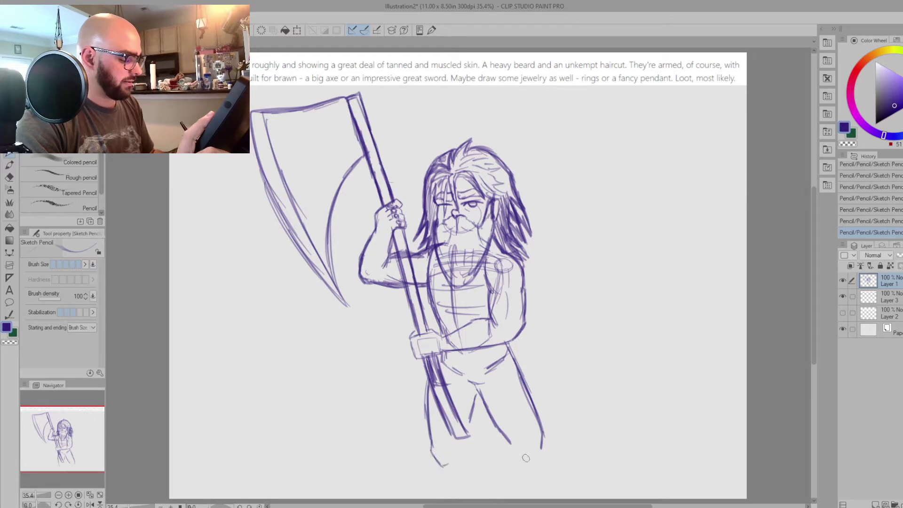
# Step: Clean up the thigh away from the axe, reinforce its contours, and add the knee and tapering lower leg
pyautogui.press('e')
pyautogui.moveTo(541, 446)
pyautogui.mouseDown()
pyautogui.moveTo(543, 437)
pyautogui.moveTo(496, 420)
pyautogui.mouseUp()
pyautogui.press('p')
pyautogui.moveTo(478, 390); pyautogui.dragTo(484, 407)
pyautogui.moveTo(476, 390); pyautogui.dragTo(490, 426)
pyautogui.moveTo(481, 403)
pyautogui.mouseDown()
pyautogui.moveTo(495, 435)
pyautogui.moveTo(527, 460)
pyautogui.moveTo(502, 463)
pyautogui.moveTo(525, 496)
pyautogui.mouseUp()
pyautogui.moveTo(544, 447); pyautogui.dragTo(541, 493)
pyautogui.moveTo(529, 404); pyautogui.dragTo(545, 452)
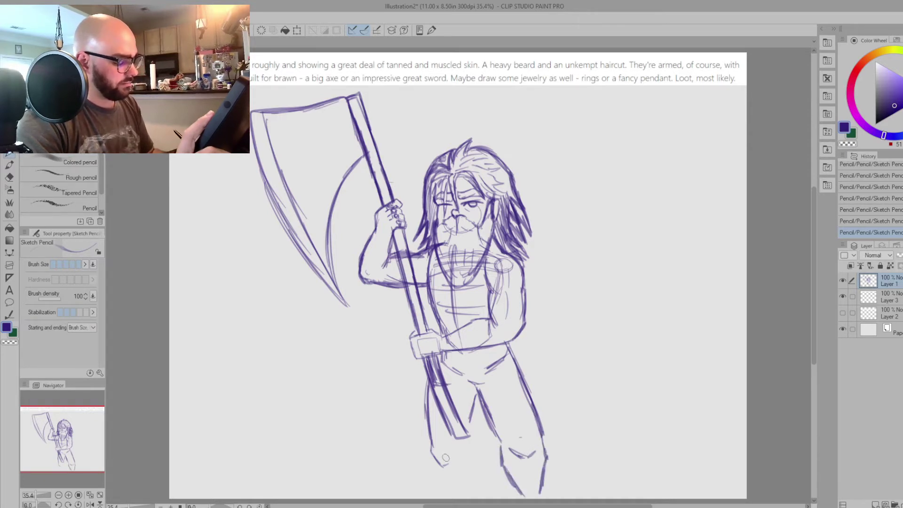
# Step: Sketch the lower part of the axe-side leg and join its inner thigh line to the crotch
pyautogui.moveTo(436, 458); pyautogui.dragTo(434, 488)
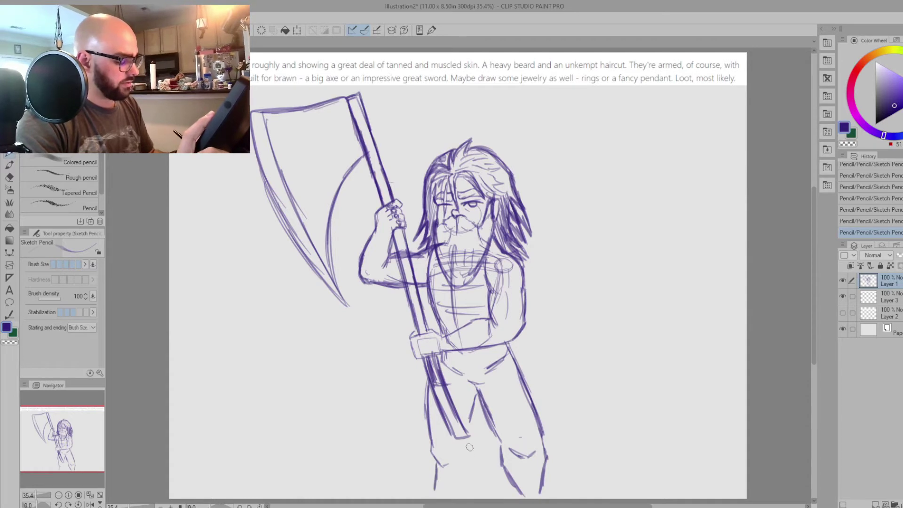
pyautogui.moveTo(469, 455); pyautogui.dragTo(467, 495)
pyautogui.hotkey('ctrl', 'z')
pyautogui.hotkey('ctrl', 'z')
pyautogui.moveTo(468, 446)
pyautogui.mouseDown()
pyautogui.moveTo(467, 495)
pyautogui.moveTo(478, 390)
pyautogui.mouseUp()
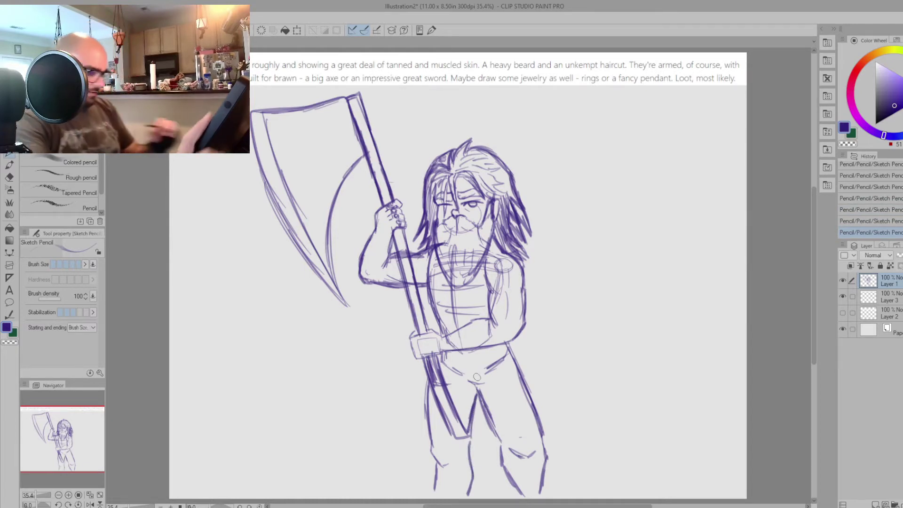
# Step: Erase the doubled inner contour of the leg away from the axe and redraw it from crotch to canvas edge
pyautogui.press('e')
pyautogui.moveTo(487, 408)
pyautogui.mouseDown()
pyautogui.moveTo(494, 433)
pyautogui.moveTo(479, 380)
pyautogui.moveTo(490, 422)
pyautogui.mouseUp()
pyautogui.moveTo(477, 386)
pyautogui.mouseDown()
pyautogui.moveTo(501, 453)
pyautogui.moveTo(544, 453)
pyautogui.moveTo(544, 486)
pyautogui.moveTo(513, 485)
pyautogui.moveTo(503, 454)
pyautogui.moveTo(519, 498)
pyautogui.mouseUp()
pyautogui.press('e')
pyautogui.press('p')
# Step: Erase the outer contour of the leg away from the axe from the hip down past the knee
pyautogui.press('e')
pyautogui.moveTo(533, 399)
pyautogui.mouseDown()
pyautogui.moveTo(523, 387)
pyautogui.moveTo(547, 457)
pyautogui.mouseUp()
pyautogui.press('p')
pyautogui.moveTo(509, 349); pyautogui.dragTo(536, 413)
pyautogui.press('e')
pyautogui.moveTo(520, 374)
pyautogui.mouseDown()
pyautogui.moveTo(533, 409)
pyautogui.moveTo(510, 346)
pyautogui.mouseUp()
pyautogui.press('p')
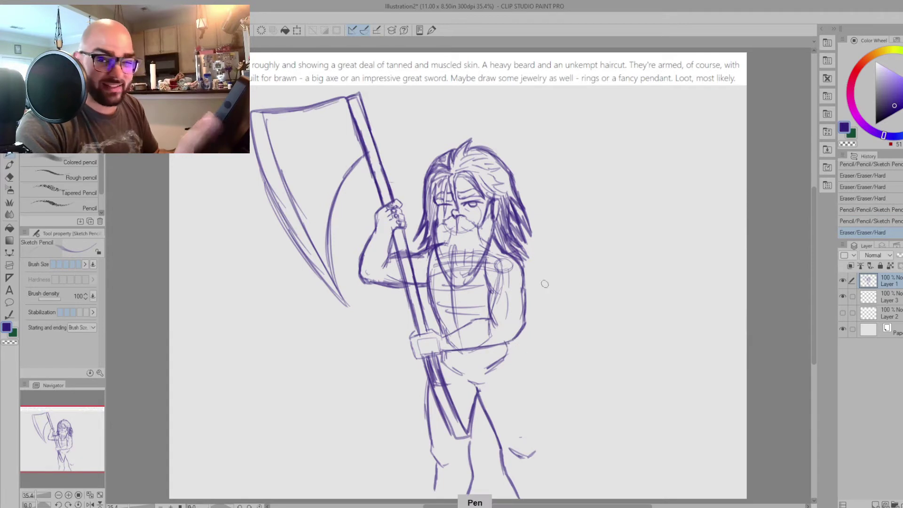
# Step: Redraw the outer contour of that leg as a thick line from the hip to the calf
pyautogui.moveTo(510, 341); pyautogui.dragTo(543, 426)
pyautogui.moveTo(530, 386); pyautogui.dragTo(546, 438)
pyautogui.moveTo(510, 340); pyautogui.dragTo(543, 428)
pyautogui.moveTo(532, 387); pyautogui.dragTo(547, 498)
pyautogui.moveTo(546, 435); pyautogui.dragTo(547, 498)
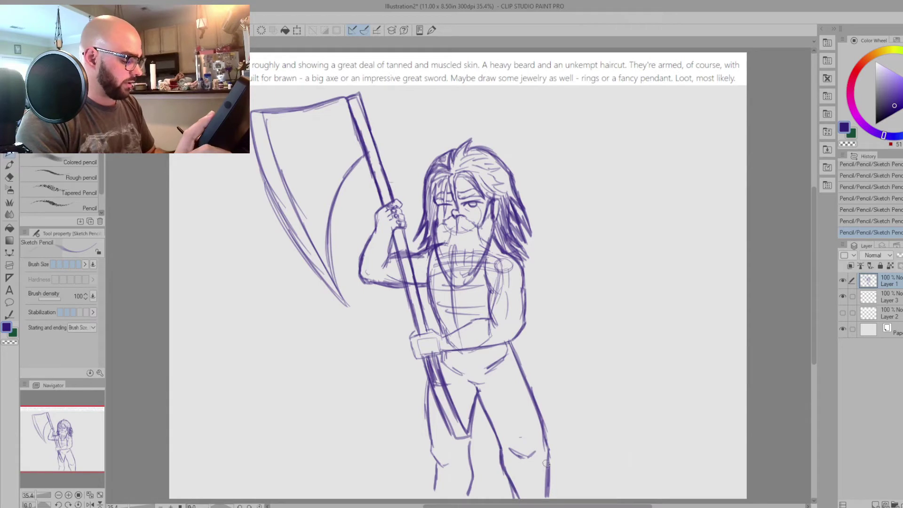
pyautogui.moveTo(550, 482); pyautogui.dragTo(542, 432)
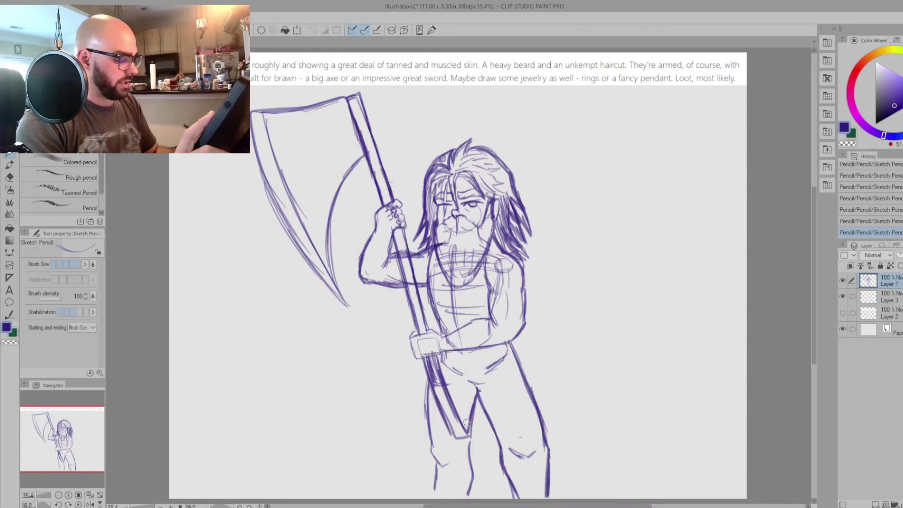
# Step: Darken the inner and outer contours of the axe-side leg and the side of the torso above it
pyautogui.moveTo(478, 396); pyautogui.dragTo(469, 495)
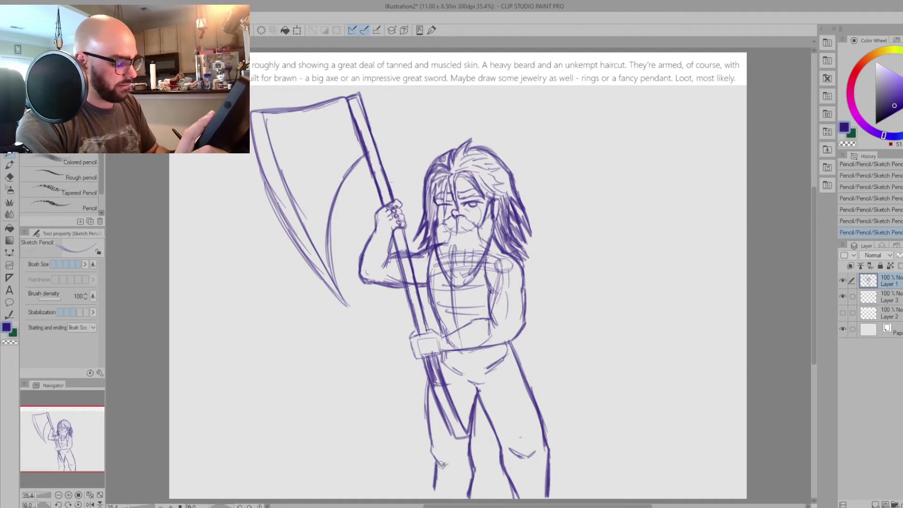
pyautogui.moveTo(429, 444); pyautogui.dragTo(428, 360)
pyautogui.moveTo(429, 379); pyautogui.dragTo(432, 446)
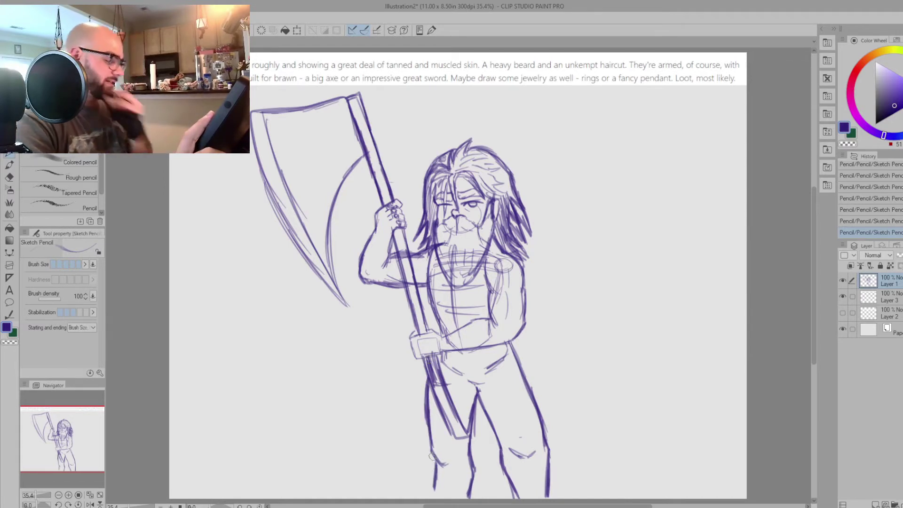
pyautogui.moveTo(428, 269); pyautogui.dragTo(436, 348)
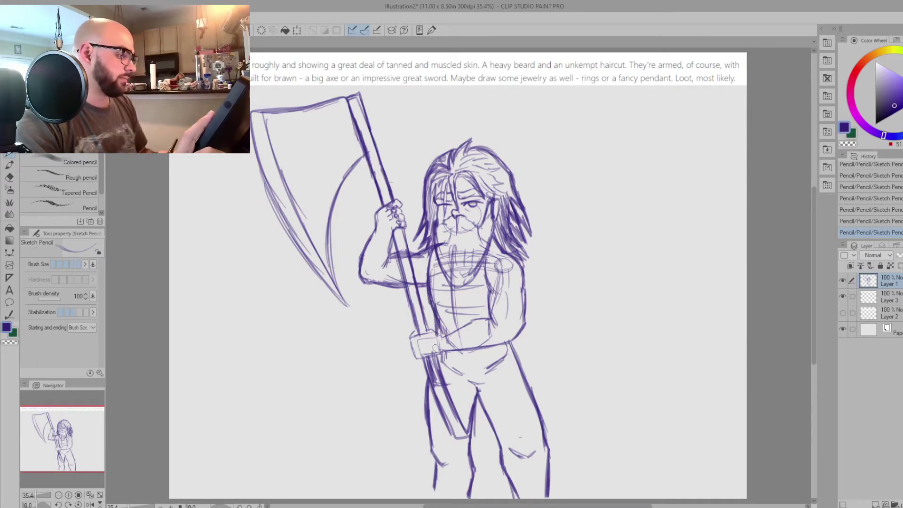
# Step: Fade the sketch on Layer 1 to 17% opacity and add a new raster layer above it
pyautogui.click(892, 299)
pyautogui.click(898, 283)
pyautogui.click(902, 255)
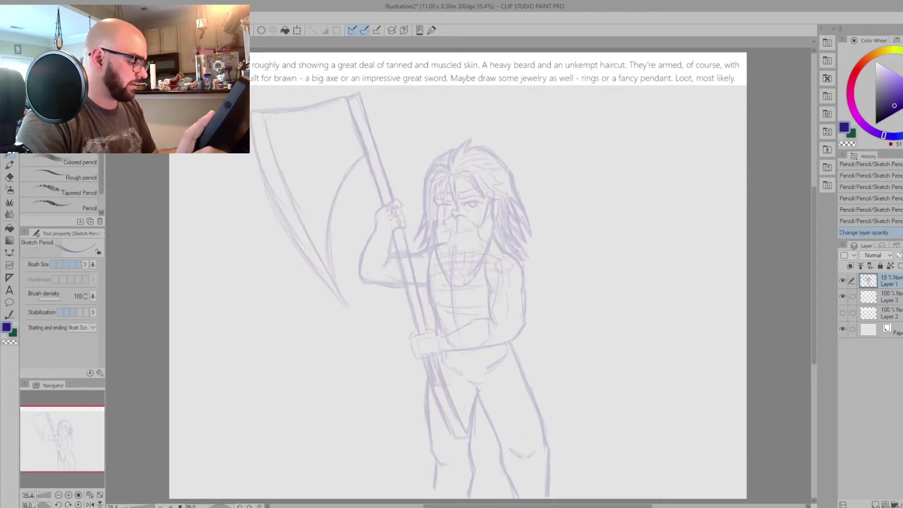
pyautogui.click(875, 504)
pyautogui.click(899, 137)
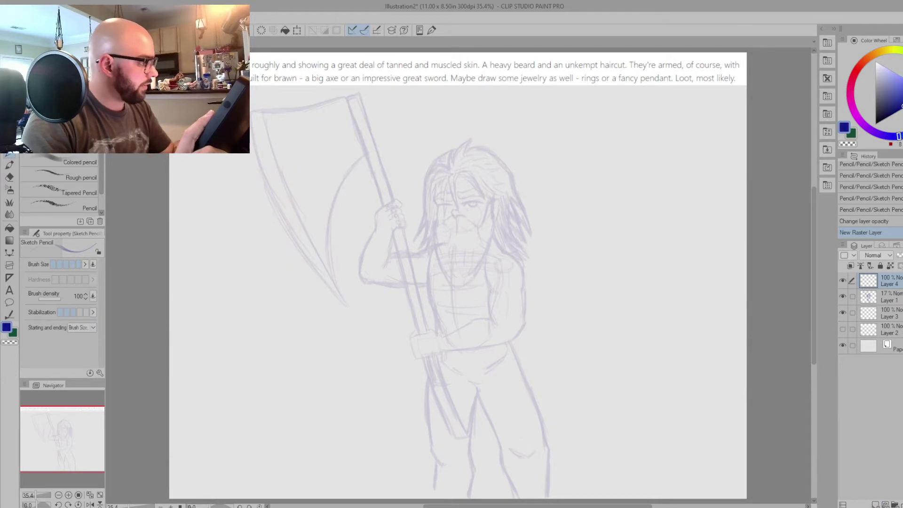
pyautogui.click(59, 130)
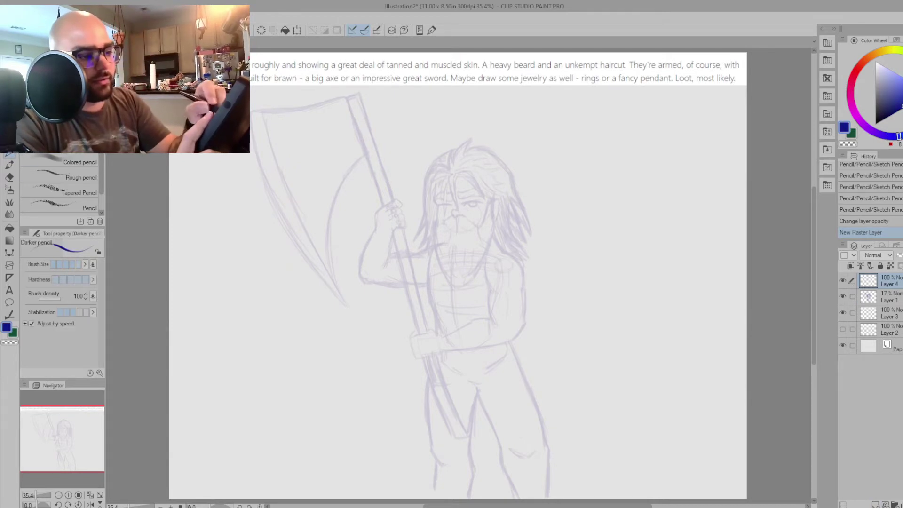
pyautogui.moveTo(446, 160); pyautogui.dragTo(452, 259)
pyautogui.hotkey('ctrl', 'z')
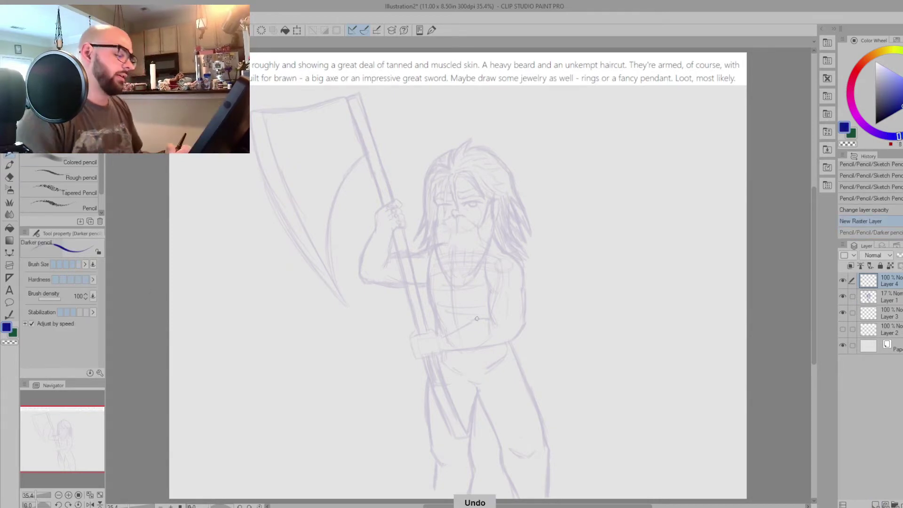
# Step: Draw both sides of a necklace cord from the shoulders down the chest with the Line Pen in dark red
pyautogui.press('p')
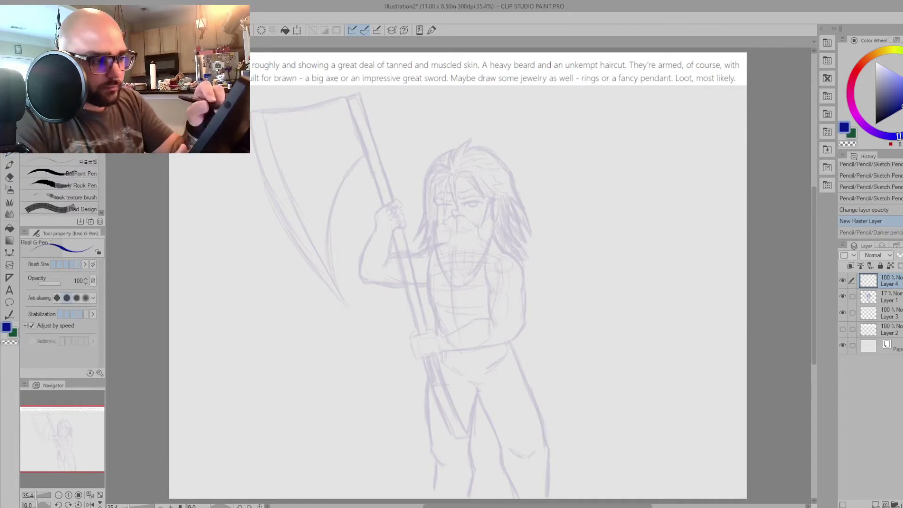
pyautogui.click(876, 124)
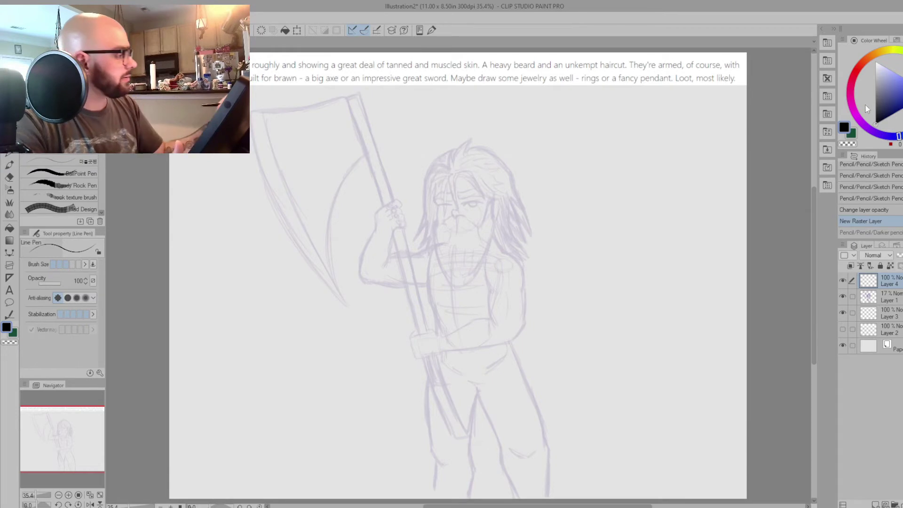
pyautogui.click(858, 77)
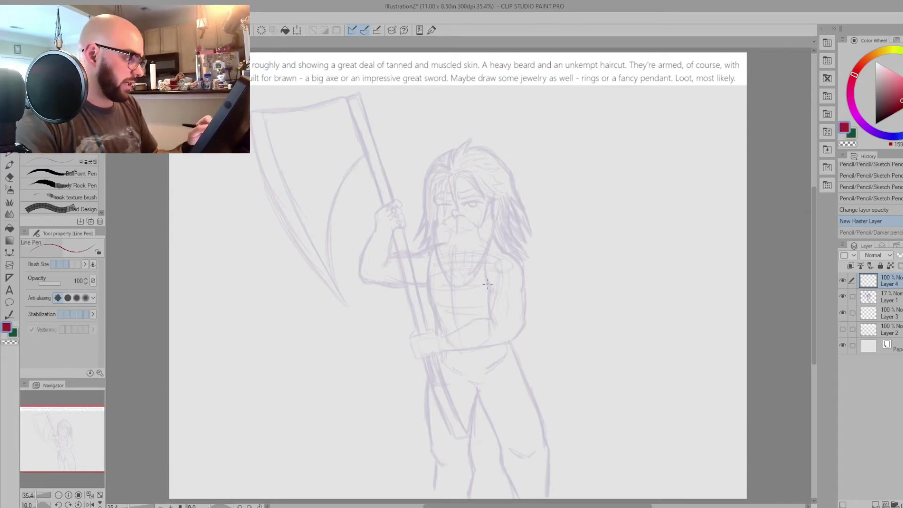
pyautogui.moveTo(430, 248); pyautogui.dragTo(449, 296)
pyautogui.moveTo(496, 250); pyautogui.dragTo(473, 294)
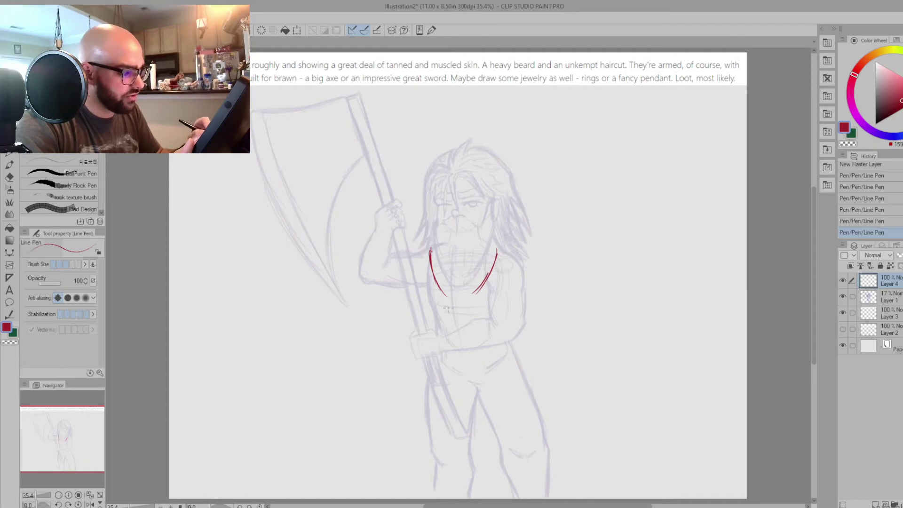
# Step: Draw a skull pendant at the bottom of the cord with eye sockets, nose, teeth, jaw and a rounded cranium
pyautogui.moveTo(447, 300)
pyautogui.mouseDown()
pyautogui.moveTo(449, 310)
pyautogui.moveTo(463, 310)
pyautogui.moveTo(460, 297)
pyautogui.moveTo(467, 305)
pyautogui.mouseUp()
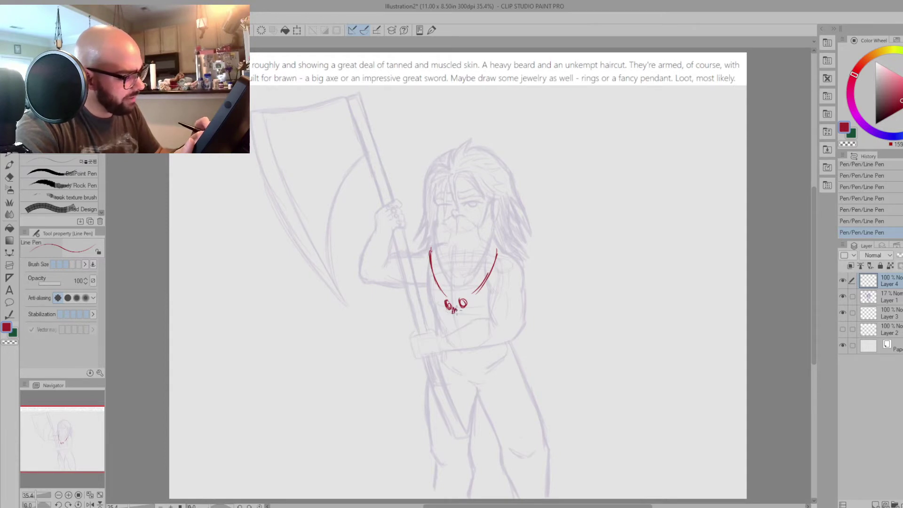
pyautogui.moveTo(452, 315)
pyautogui.mouseDown()
pyautogui.moveTo(461, 313)
pyautogui.moveTo(458, 323)
pyautogui.mouseUp()
pyautogui.moveTo(460, 315)
pyautogui.mouseDown()
pyautogui.moveTo(452, 325)
pyautogui.moveTo(465, 324)
pyautogui.moveTo(469, 311)
pyautogui.moveTo(448, 321)
pyautogui.moveTo(465, 329)
pyautogui.mouseUp()
pyautogui.moveTo(441, 301)
pyautogui.mouseDown()
pyautogui.moveTo(441, 311)
pyautogui.moveTo(462, 292)
pyautogui.moveTo(470, 298)
pyautogui.moveTo(448, 293)
pyautogui.moveTo(457, 297)
pyautogui.moveTo(451, 329)
pyautogui.moveTo(463, 325)
pyautogui.moveTo(468, 296)
pyautogui.moveTo(465, 307)
pyautogui.mouseUp()
pyautogui.moveTo(458, 309)
pyautogui.mouseDown()
pyautogui.moveTo(468, 300)
pyautogui.moveTo(448, 310)
pyautogui.mouseUp()
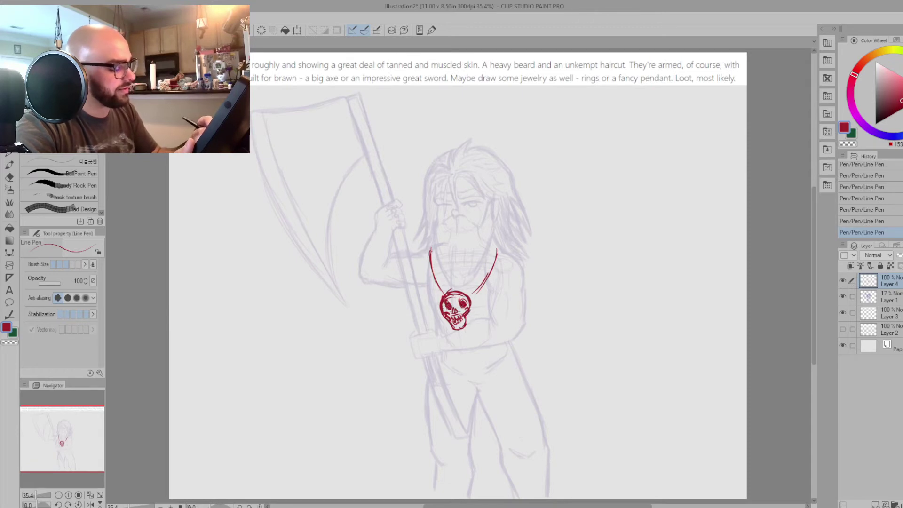
# Step: Thicken both sides of the necklace cord with a second line leading down to the skull
pyautogui.moveTo(489, 267); pyautogui.dragTo(474, 294)
pyautogui.moveTo(496, 250); pyautogui.dragTo(478, 288)
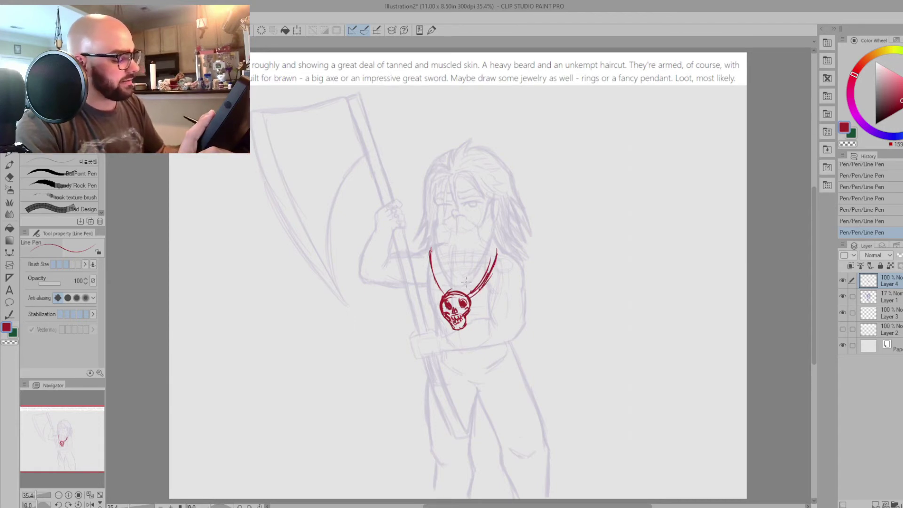
pyautogui.moveTo(428, 251); pyautogui.dragTo(440, 294)
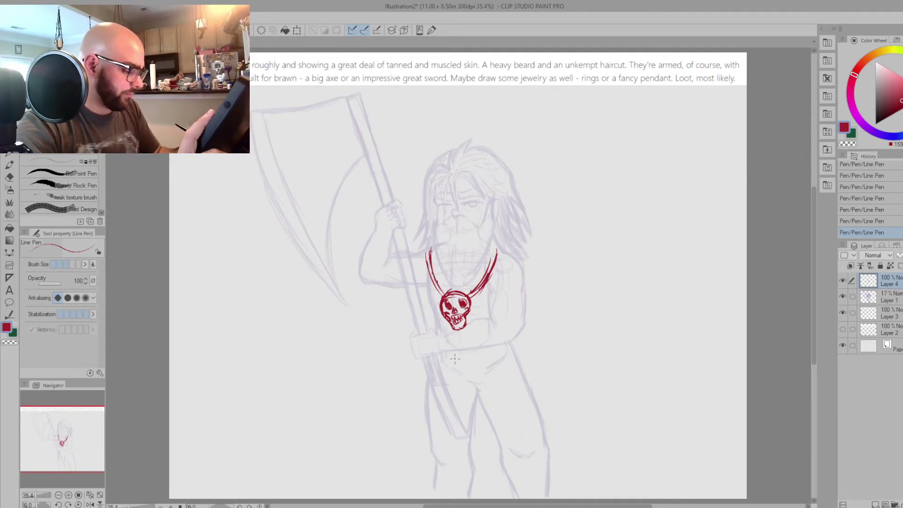
# Step: Outline the lowered hand and forearm with a jagged fur edge, and draw a ragged fur bracer on the raised forearm
pyautogui.moveTo(469, 321)
pyautogui.mouseDown()
pyautogui.moveTo(484, 345)
pyautogui.moveTo(407, 349)
pyautogui.moveTo(411, 337)
pyautogui.moveTo(454, 335)
pyautogui.mouseUp()
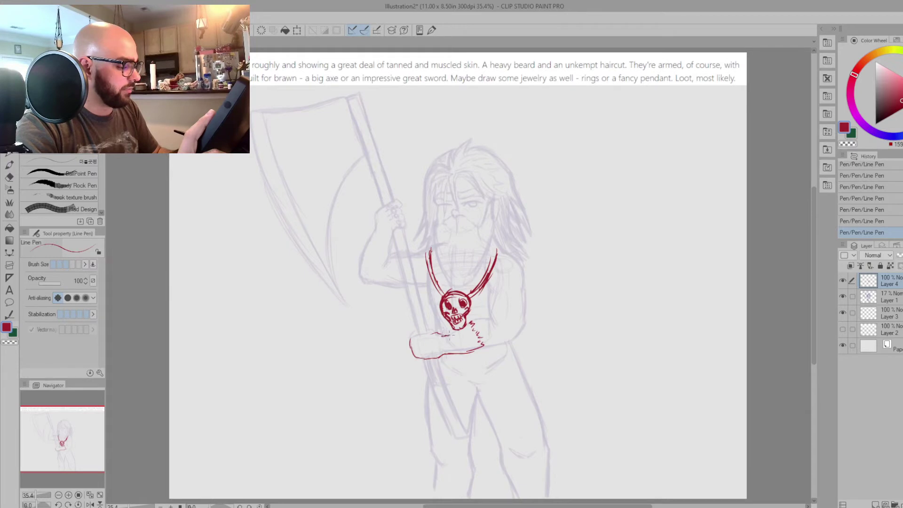
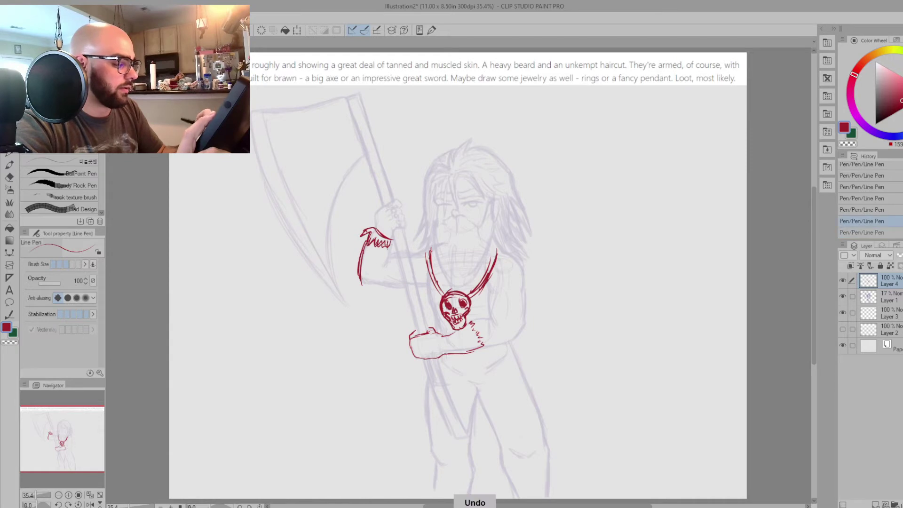
pyautogui.moveTo(363, 231)
pyautogui.mouseDown()
pyautogui.moveTo(360, 270)
pyautogui.moveTo(391, 254)
pyautogui.mouseUp()
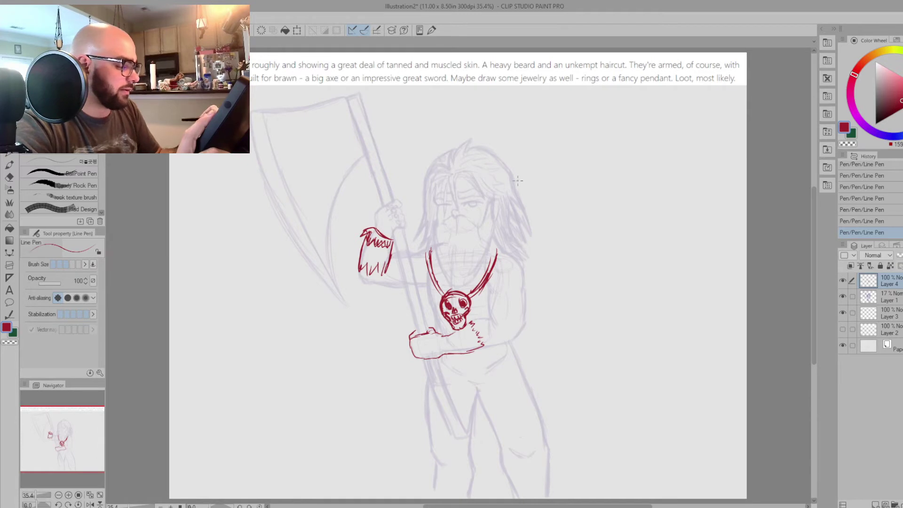
# Step: Texture the raised forearm's bracer with vertical fur strokes and undo the last two strokes
pyautogui.moveTo(362, 237); pyautogui.dragTo(357, 272)
pyautogui.moveTo(369, 245)
pyautogui.mouseDown()
pyautogui.moveTo(364, 273)
pyautogui.moveTo(374, 267)
pyautogui.mouseUp()
pyautogui.moveTo(388, 248); pyautogui.dragTo(385, 263)
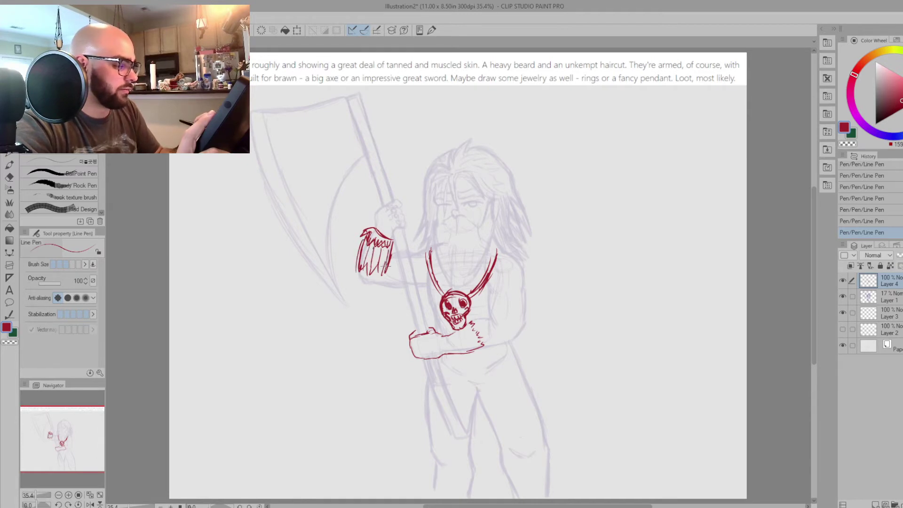
pyautogui.hotkey('ctrl', 'z')
pyautogui.hotkey('ctrl', 'z')
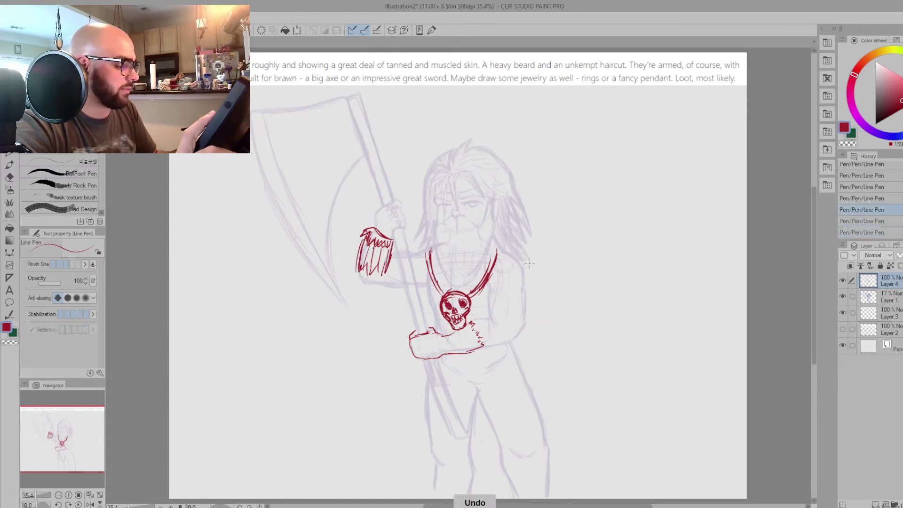
# Step: Restore the undone fur strokes on the raised forearm's bracer and draw a fur kilt with a ragged hem around the hips
pyautogui.hotkey('ctrl', 'y')
pyautogui.hotkey('ctrl', 'y')
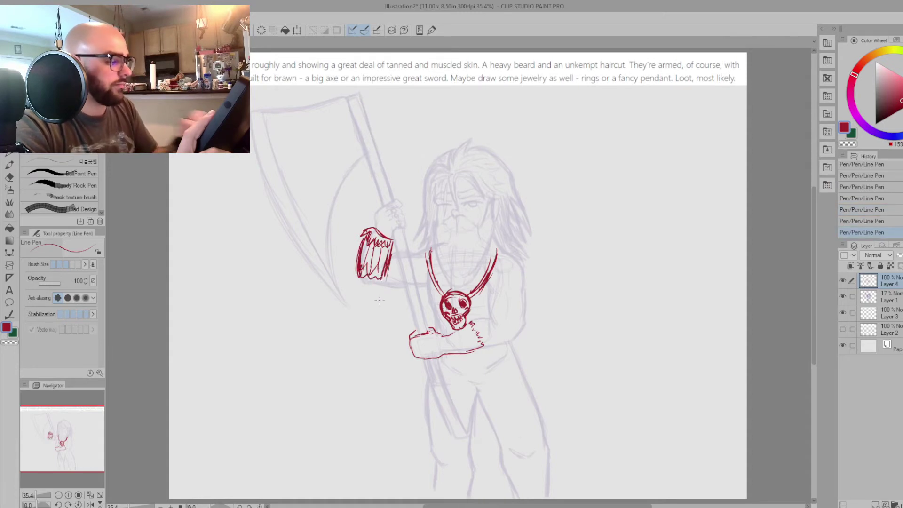
pyautogui.moveTo(510, 343); pyautogui.dragTo(523, 379)
pyautogui.moveTo(511, 344)
pyautogui.mouseDown()
pyautogui.moveTo(523, 386)
pyautogui.moveTo(507, 399)
pyautogui.mouseUp()
pyautogui.moveTo(507, 391)
pyautogui.mouseDown()
pyautogui.moveTo(499, 412)
pyautogui.moveTo(489, 412)
pyautogui.mouseUp()
pyautogui.moveTo(491, 394); pyautogui.dragTo(483, 406)
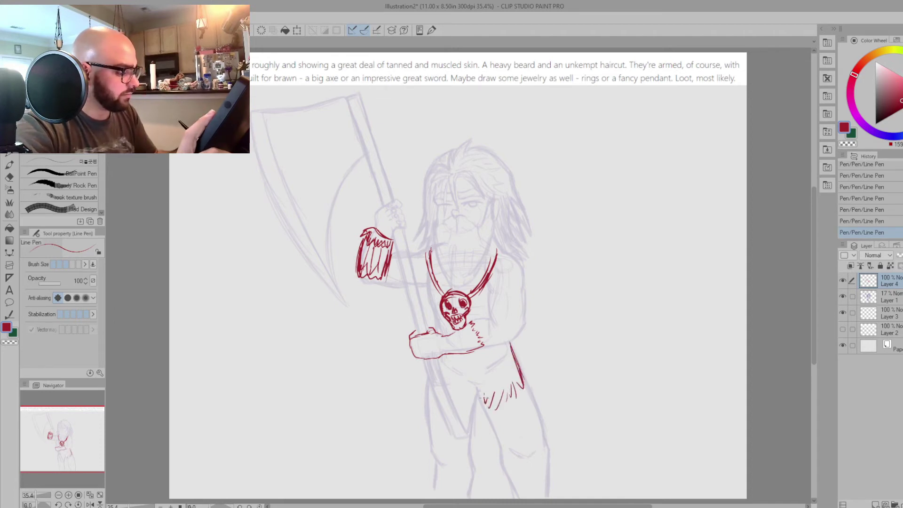
pyautogui.moveTo(425, 365)
pyautogui.mouseDown()
pyautogui.moveTo(423, 401)
pyautogui.moveTo(435, 409)
pyautogui.moveTo(479, 411)
pyautogui.moveTo(490, 398)
pyautogui.mouseUp()
pyautogui.moveTo(494, 396)
pyautogui.mouseDown()
pyautogui.moveTo(499, 412)
pyautogui.moveTo(522, 395)
pyautogui.mouseUp()
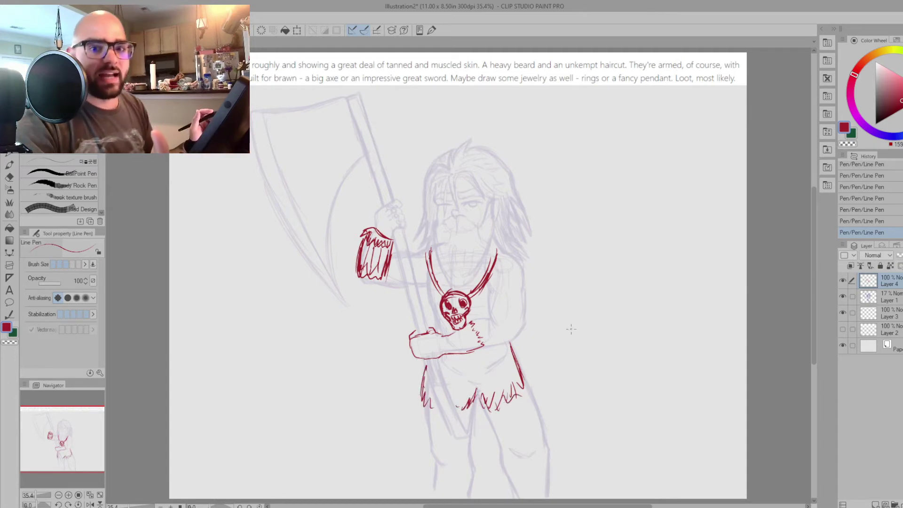
# Step: Outline both legs below the kilt, including the inner thighs and calves, and mark the kneecap of the leg under the lowered arm
pyautogui.moveTo(524, 395)
pyautogui.mouseDown()
pyautogui.moveTo(519, 377)
pyautogui.moveTo(526, 397)
pyautogui.moveTo(501, 446)
pyautogui.moveTo(539, 433)
pyautogui.moveTo(542, 442)
pyautogui.mouseUp()
pyautogui.moveTo(433, 442)
pyautogui.mouseDown()
pyautogui.moveTo(427, 400)
pyautogui.moveTo(444, 463)
pyautogui.moveTo(440, 489)
pyautogui.mouseUp()
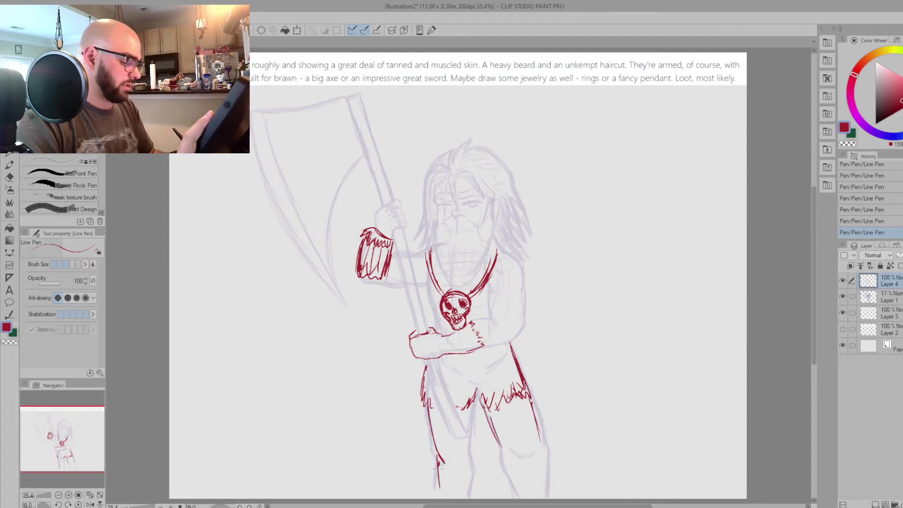
pyautogui.moveTo(478, 401); pyautogui.dragTo(468, 493)
pyautogui.moveTo(484, 418); pyautogui.dragTo(503, 452)
pyautogui.moveTo(487, 426); pyautogui.dragTo(520, 499)
pyautogui.moveTo(538, 435); pyautogui.dragTo(542, 454)
pyautogui.hotkey('ctrl', 'z')
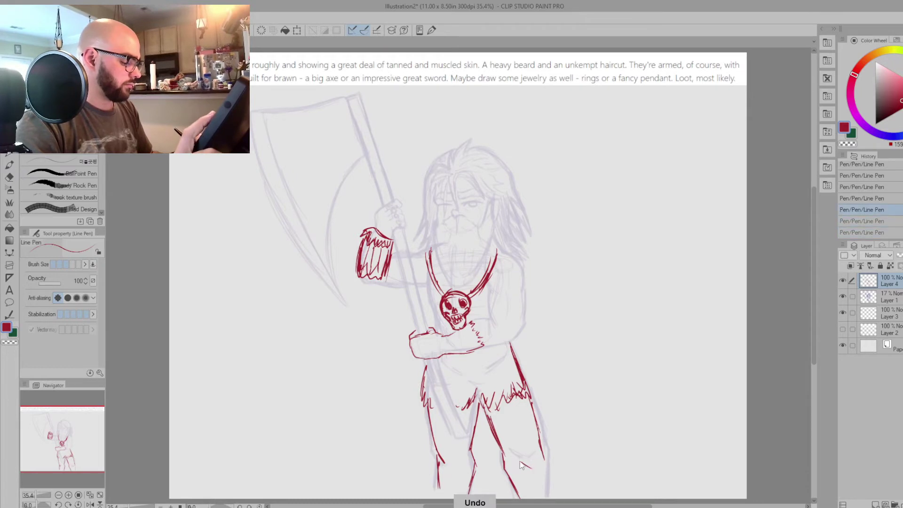
pyautogui.moveTo(515, 460)
pyautogui.mouseDown()
pyautogui.moveTo(534, 468)
pyautogui.moveTo(537, 454)
pyautogui.moveTo(546, 463)
pyautogui.mouseUp()
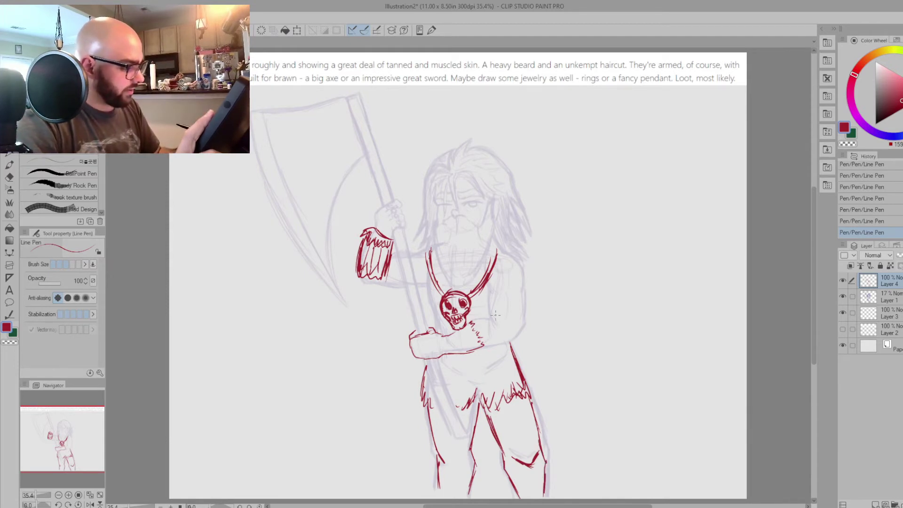
# Step: Outline the lowered arm up to the shoulder, the chest and torso sides, and add vertical fur strokes to the kilt
pyautogui.moveTo(487, 290); pyautogui.dragTo(486, 318)
pyautogui.moveTo(480, 351)
pyautogui.mouseDown()
pyautogui.moveTo(523, 323)
pyautogui.moveTo(523, 282)
pyautogui.moveTo(504, 250)
pyautogui.mouseUp()
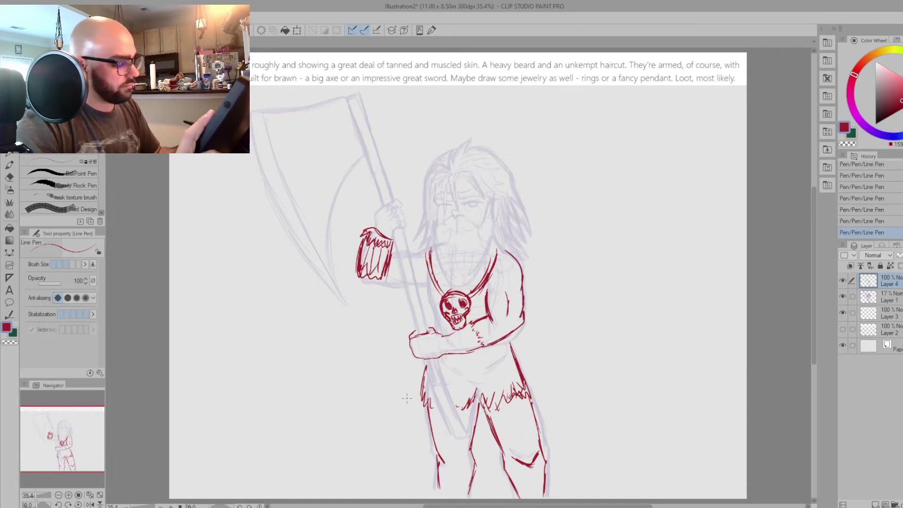
pyautogui.moveTo(423, 268)
pyautogui.mouseDown()
pyautogui.moveTo(436, 330)
pyautogui.moveTo(484, 306)
pyautogui.mouseUp()
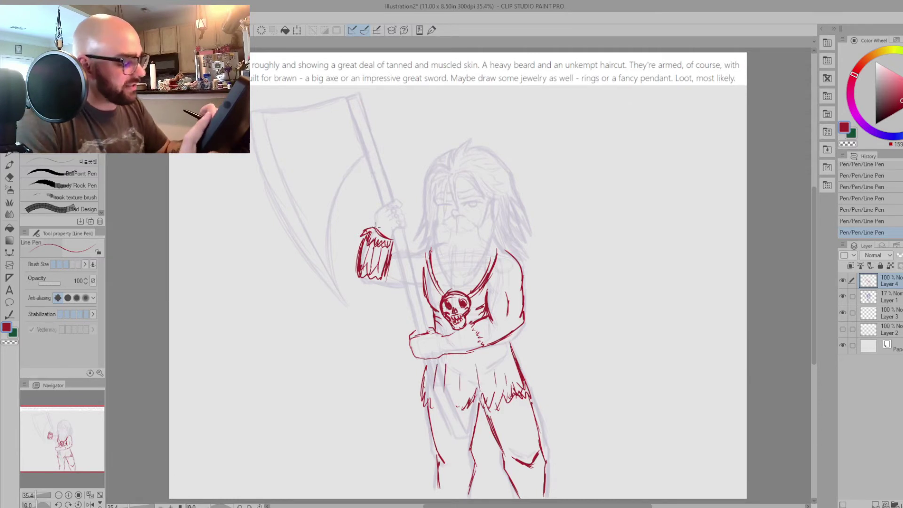
# Step: Draw the raised fist with its fingers, the elbow below the bracer, and the upper arm joining the shoulder
pyautogui.moveTo(375, 228)
pyautogui.mouseDown()
pyautogui.moveTo(390, 203)
pyautogui.moveTo(402, 205)
pyautogui.moveTo(405, 227)
pyautogui.mouseUp()
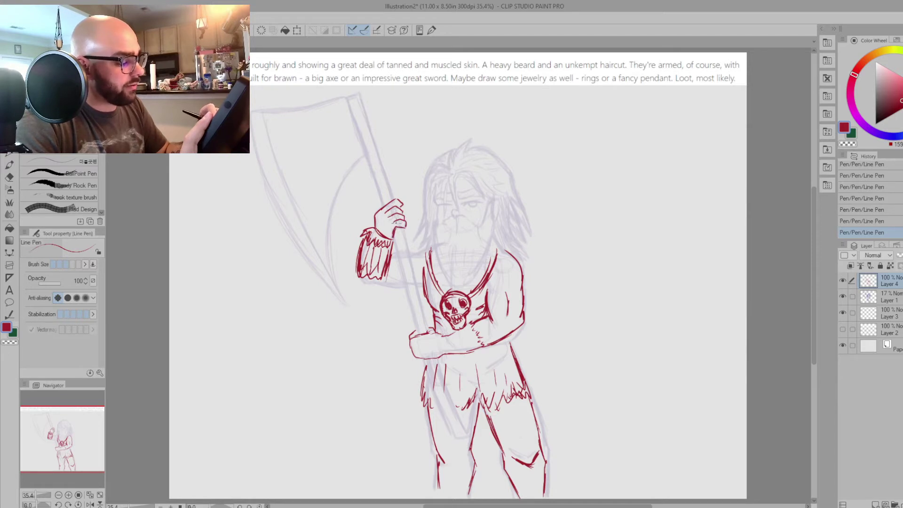
pyautogui.moveTo(396, 215); pyautogui.dragTo(402, 225)
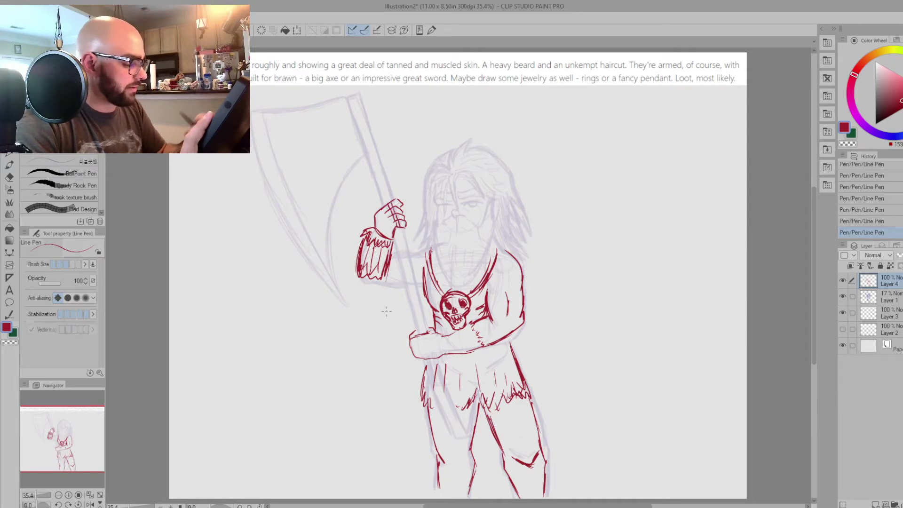
pyautogui.moveTo(359, 280); pyautogui.dragTo(379, 295)
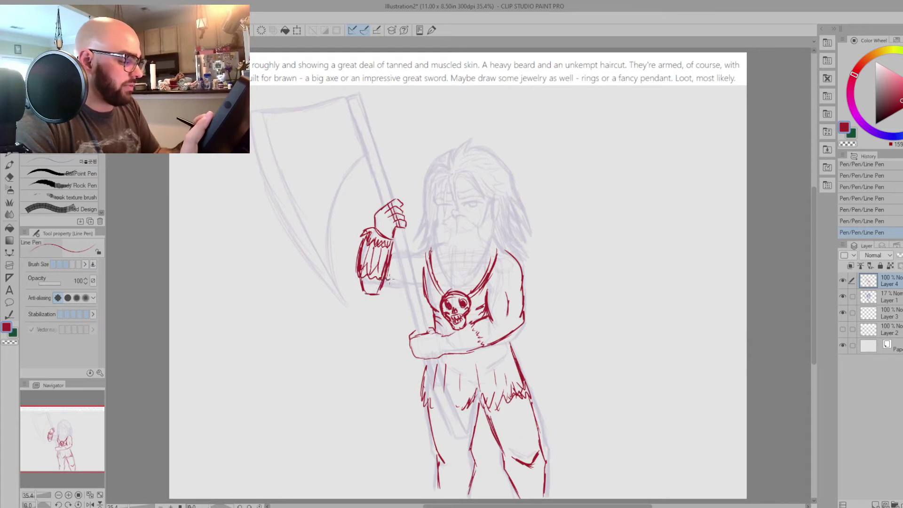
pyautogui.moveTo(393, 246)
pyautogui.mouseDown()
pyautogui.moveTo(390, 278)
pyautogui.moveTo(372, 292)
pyautogui.moveTo(424, 284)
pyautogui.moveTo(416, 258)
pyautogui.mouseUp()
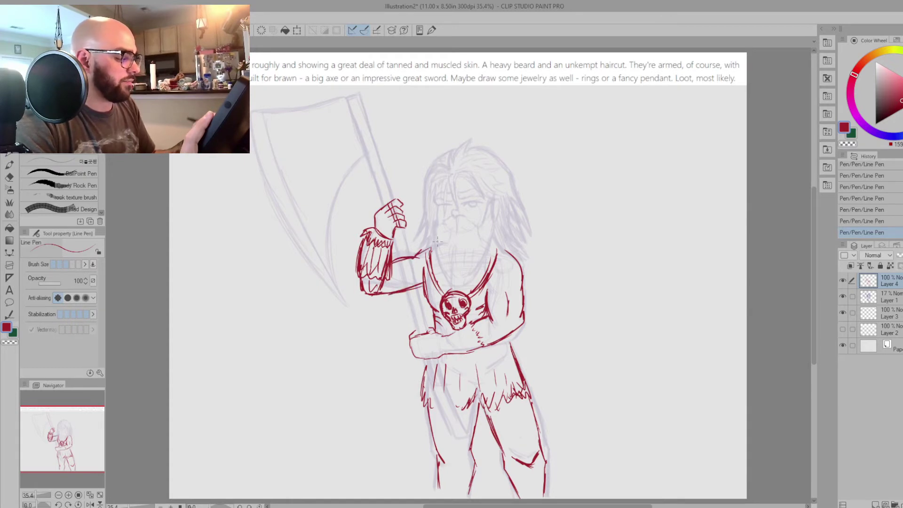
pyautogui.hotkey('ctrl', 'z')
pyautogui.hotkey('ctrl', 'z')
pyautogui.hotkey('ctrl', 'y')
pyautogui.hotkey('ctrl', 'y')
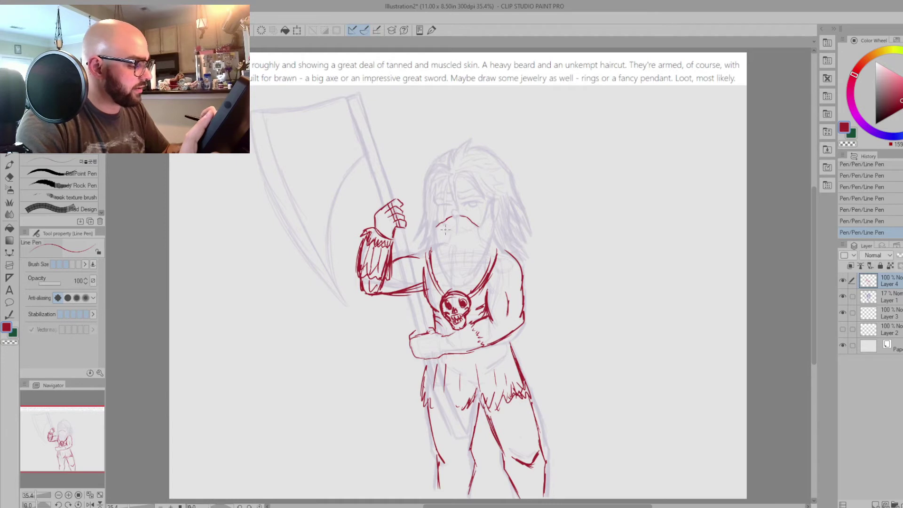
# Step: Draw the mouth under the moustache line, the sides of the beard, and the sideburn and cheek outlines
pyautogui.moveTo(459, 227); pyautogui.dragTo(476, 231)
pyautogui.hotkey('ctrl', 'z')
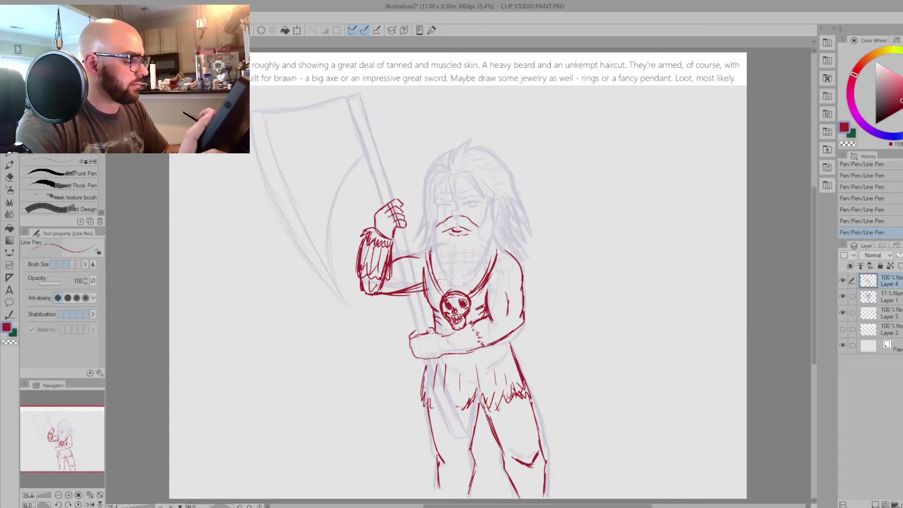
pyautogui.hotkey('ctrl', 'z')
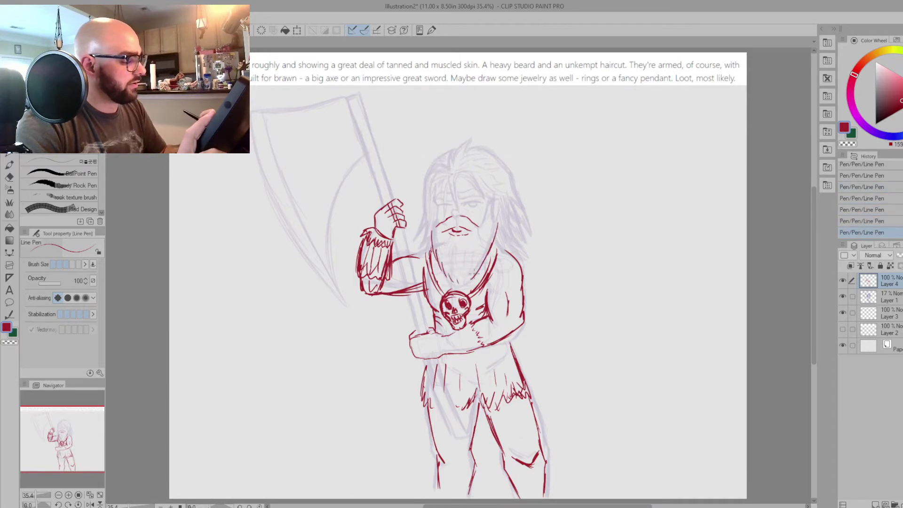
pyautogui.moveTo(492, 201); pyautogui.dragTo(487, 216)
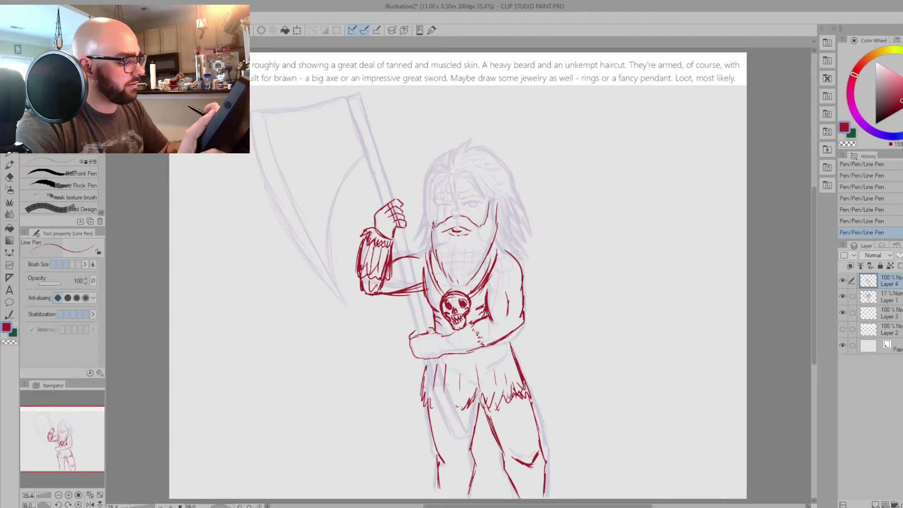
pyautogui.moveTo(434, 213)
pyautogui.mouseDown()
pyautogui.moveTo(441, 181)
pyautogui.moveTo(434, 207)
pyautogui.mouseUp()
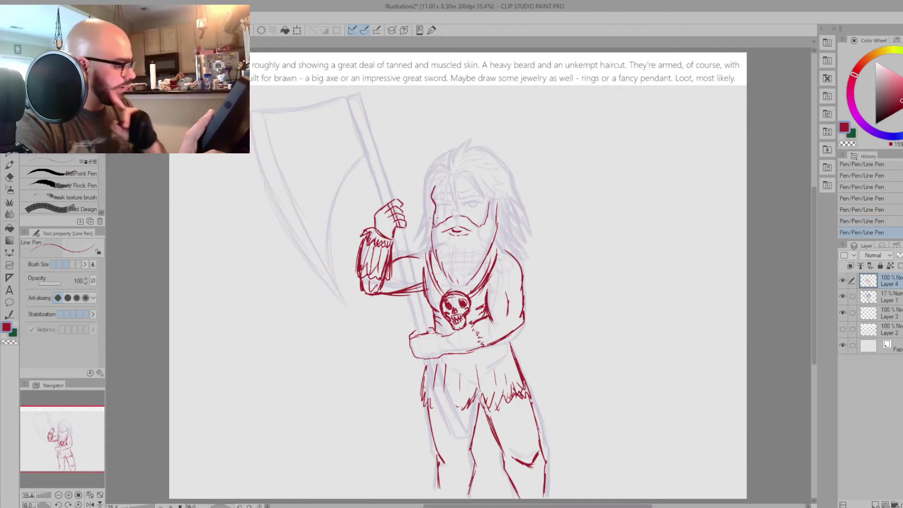
# Step: Undo the far cheek outline, erase the moustache's outer tip, and redraw the beard corner and far side of the face
pyautogui.hotkey('ctrl', 'z')
pyautogui.hotkey('ctrl', 'z')
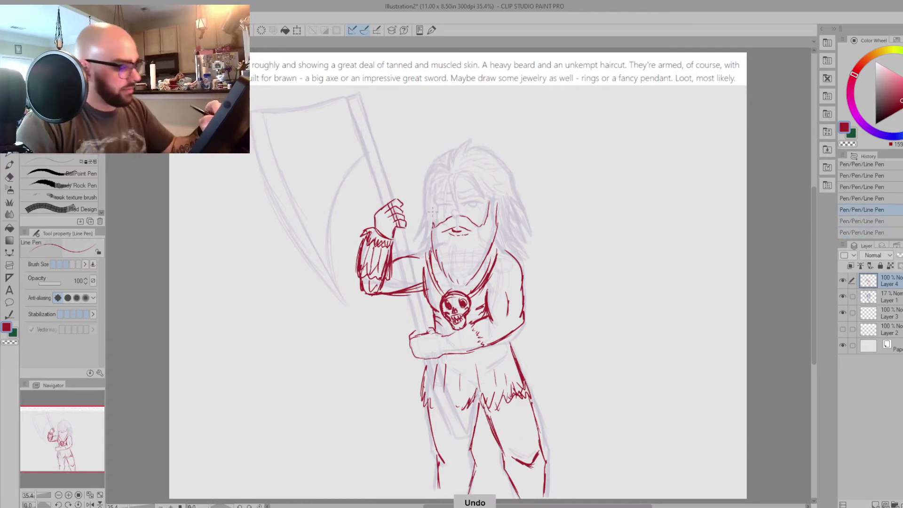
pyautogui.press(']')
pyautogui.press('e')
pyautogui.moveTo(430, 227)
pyautogui.mouseDown()
pyautogui.moveTo(428, 233)
pyautogui.moveTo(445, 219)
pyautogui.mouseUp()
pyautogui.press('p')
pyautogui.hotkey('ctrl', 'z')
pyautogui.moveTo(435, 225); pyautogui.dragTo(444, 220)
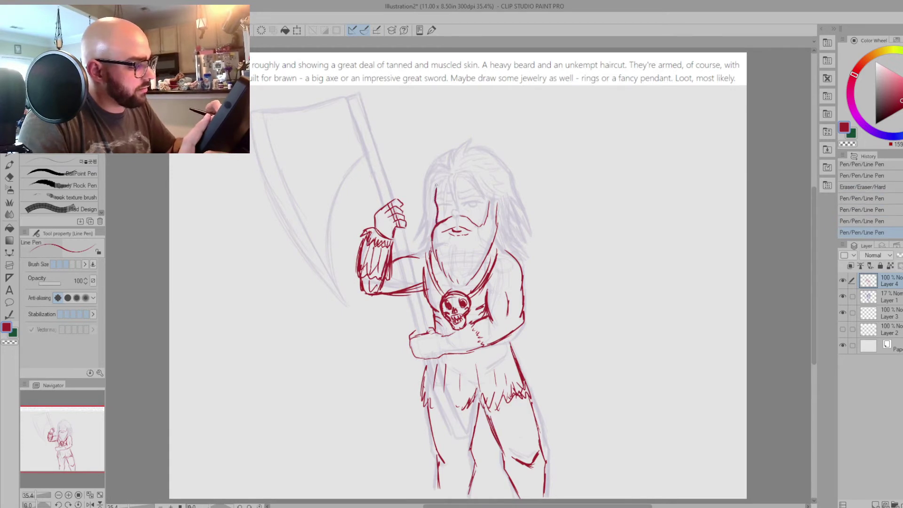
pyautogui.hotkey('ctrl', 'z')
pyautogui.moveTo(435, 190); pyautogui.dragTo(433, 200)
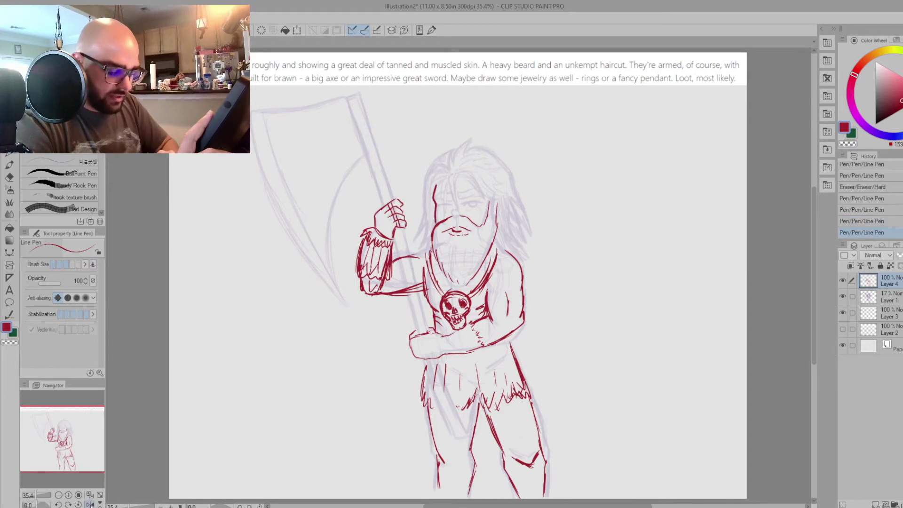
# Step: Check the drawing in a mirrored view, then draw pointed hair strands over the forehead and a spiky tuft on top
pyautogui.click(90, 504)
pyautogui.click(89, 504)
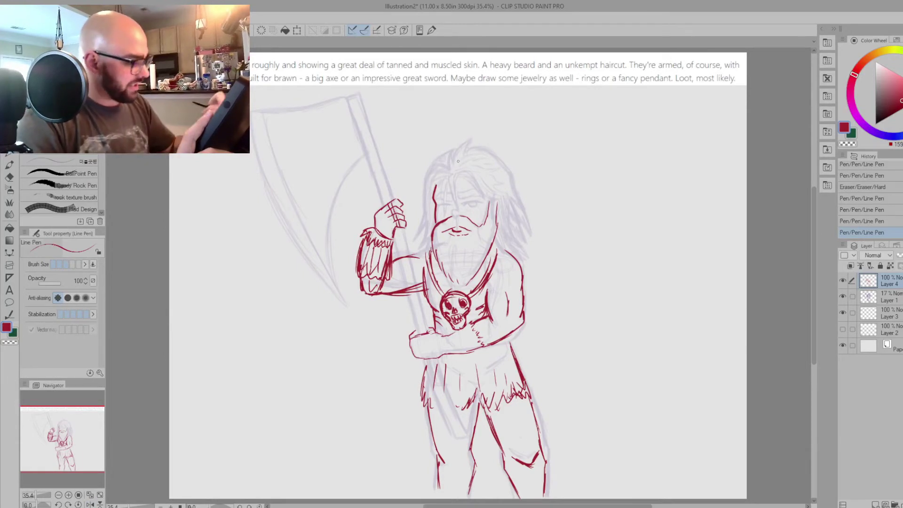
pyautogui.moveTo(448, 173); pyautogui.dragTo(458, 206)
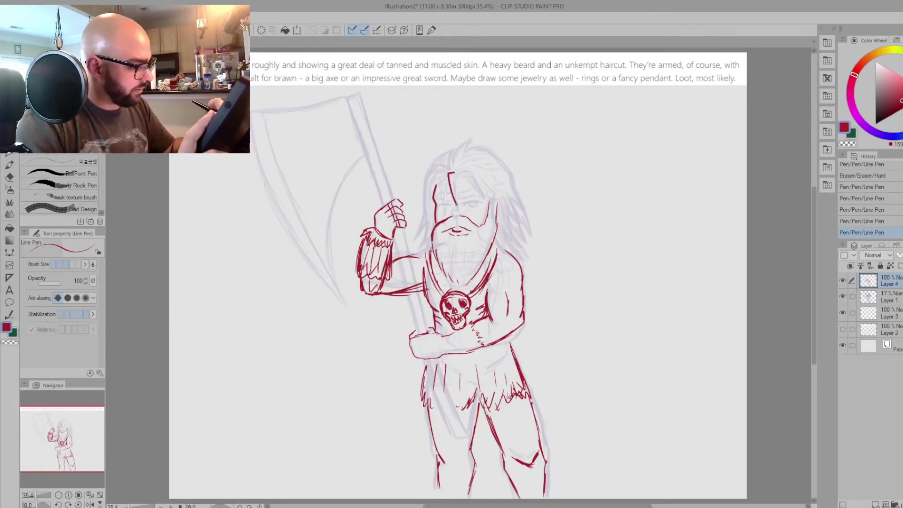
pyautogui.moveTo(449, 174)
pyautogui.mouseDown()
pyautogui.moveTo(443, 202)
pyautogui.moveTo(473, 168)
pyautogui.moveTo(485, 194)
pyautogui.mouseUp()
pyautogui.hotkey('ctrl', 'z')
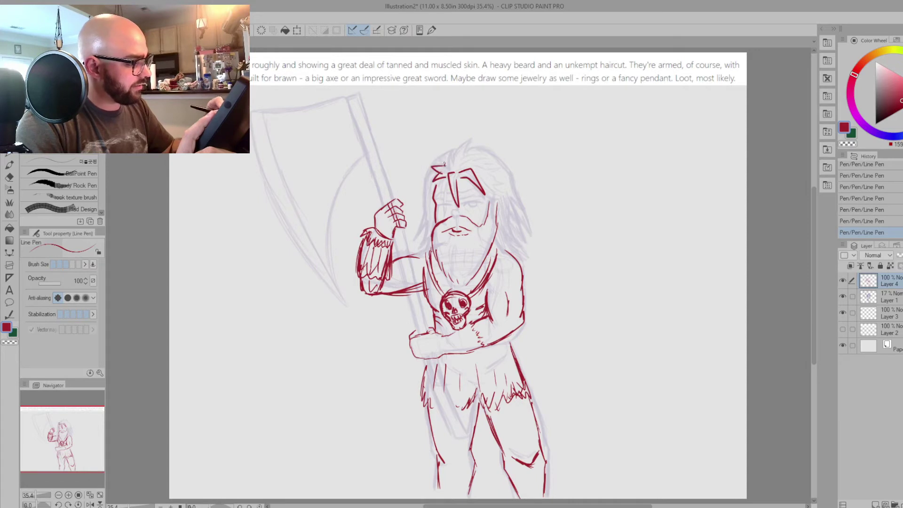
pyautogui.moveTo(452, 153); pyautogui.dragTo(473, 153)
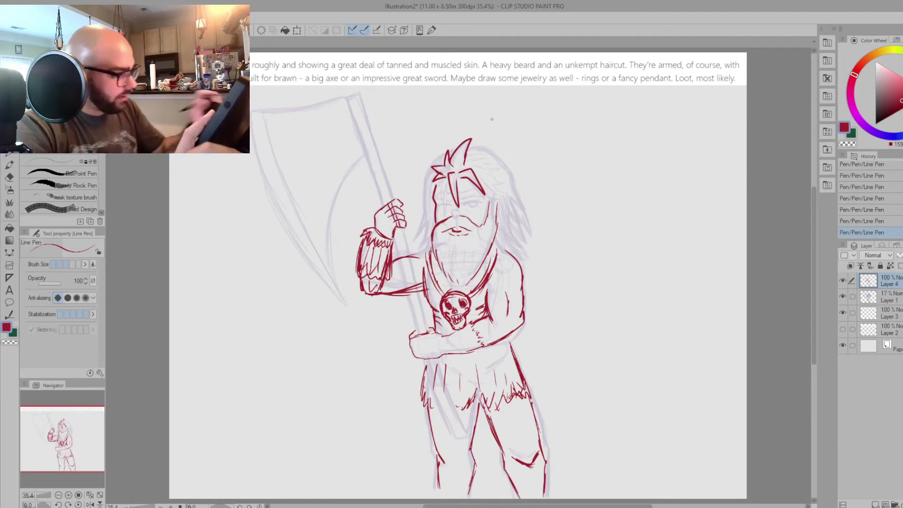
# Step: Draw the long hair falling beside the far cheek to the shoulder and pointed fringe locks above the near temple
pyautogui.moveTo(442, 155)
pyautogui.mouseDown()
pyautogui.moveTo(428, 163)
pyautogui.moveTo(423, 216)
pyautogui.mouseUp()
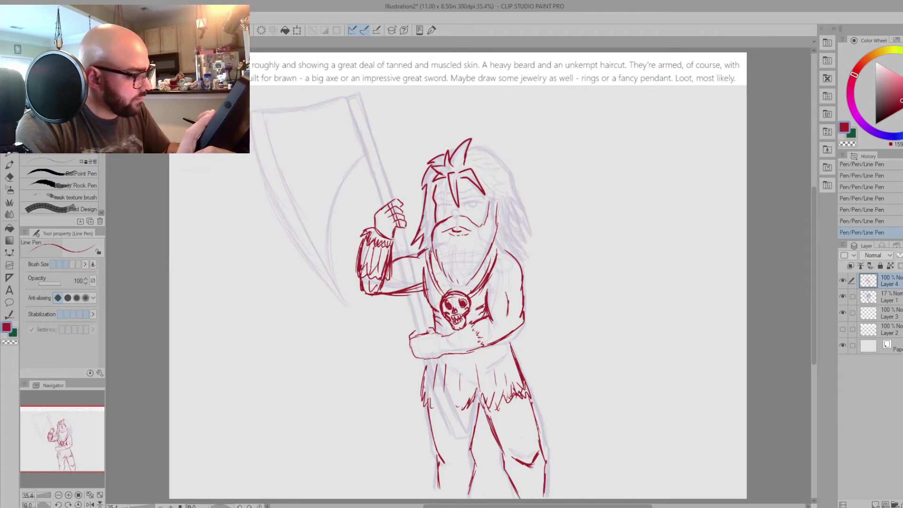
pyautogui.hotkey('ctrl', 'z')
pyautogui.hotkey('ctrl', 'z')
pyautogui.moveTo(429, 245); pyautogui.dragTo(412, 255)
pyautogui.hotkey('ctrl', 'z')
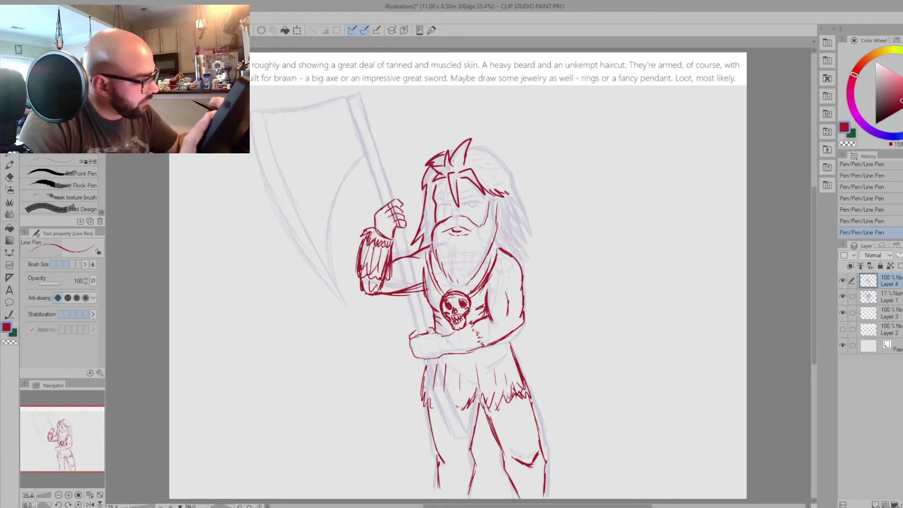
# Step: Fill out the swept fringe with more locks and draw the curved outline of the hair over the crown
pyautogui.moveTo(485, 161); pyautogui.dragTo(502, 181)
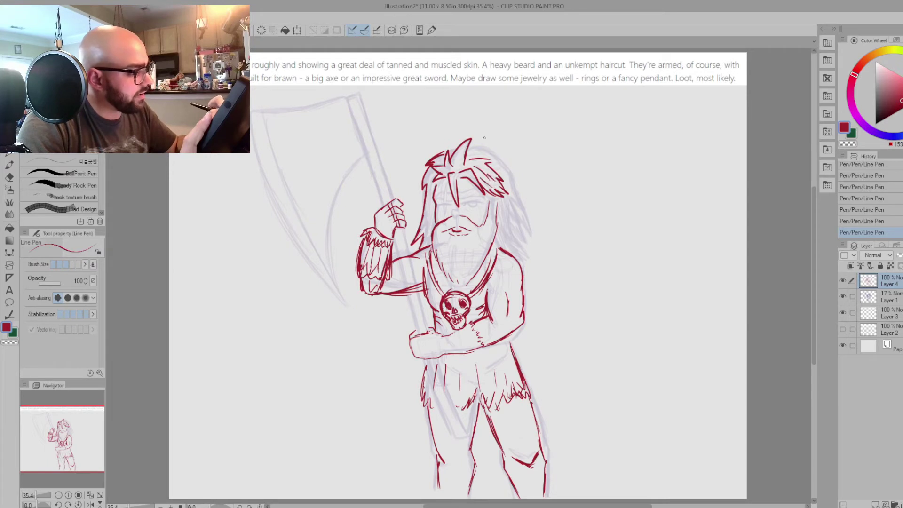
pyautogui.hotkey('ctrl', 'z')
pyautogui.hotkey('ctrl', 'z')
pyautogui.hotkey('ctrl', 'z')
pyautogui.hotkey('ctrl', 'z')
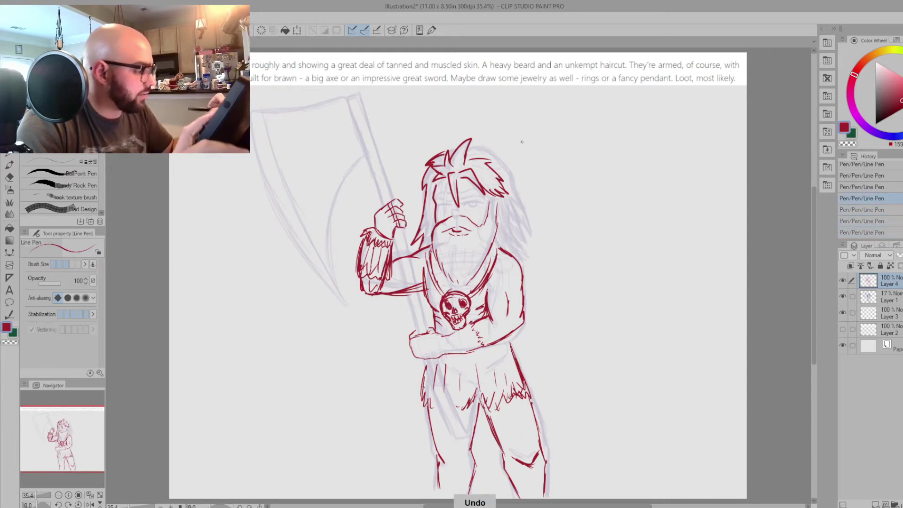
pyautogui.moveTo(468, 159)
pyautogui.mouseDown()
pyautogui.moveTo(498, 161)
pyautogui.moveTo(516, 190)
pyautogui.mouseUp()
pyautogui.hotkey('ctrl', 'z')
pyautogui.hotkey('ctrl', 'z')
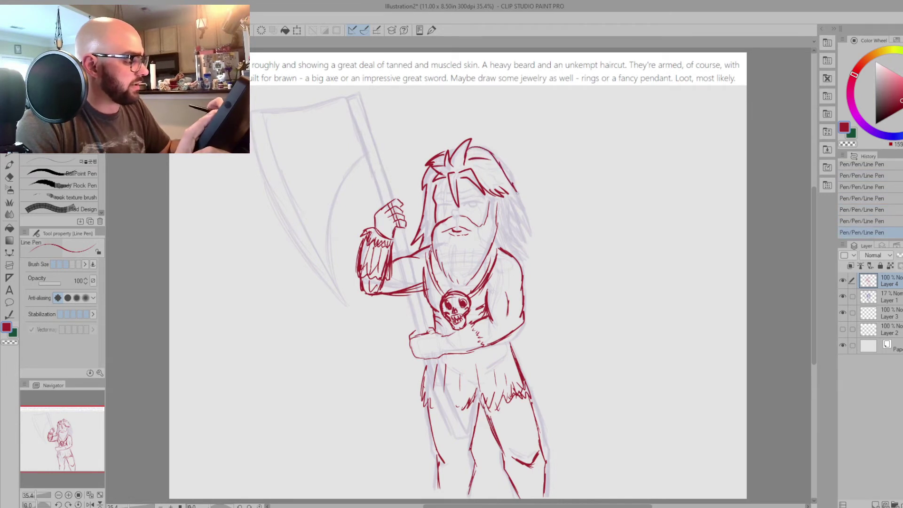
# Step: Draw the jagged long hair behind the ear down to the near shoulder, and sketch the ear, eyes and nose
pyautogui.moveTo(510, 233); pyautogui.dragTo(524, 261)
pyautogui.moveTo(506, 218)
pyautogui.mouseDown()
pyautogui.moveTo(510, 233)
pyautogui.moveTo(526, 228)
pyautogui.mouseUp()
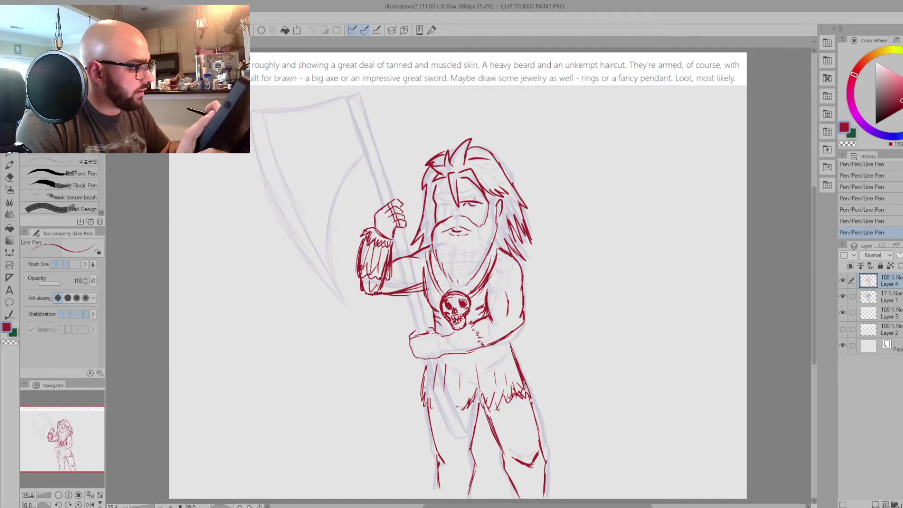
pyautogui.hotkey('ctrl', 'z')
pyautogui.hotkey('ctrl', 'z')
pyautogui.hotkey('ctrl', 'z')
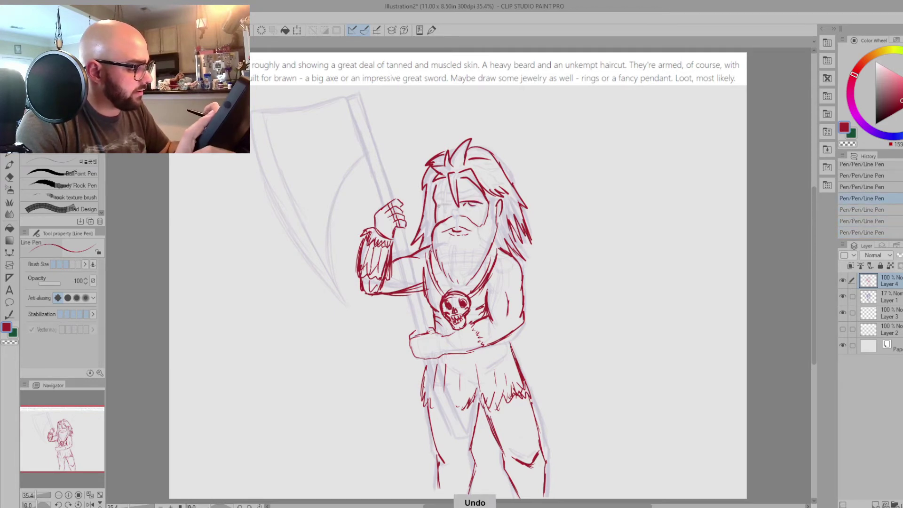
pyautogui.hotkey('ctrl', 'y')
pyautogui.hotkey('ctrl', 'y')
pyautogui.hotkey('ctrl', 'y')
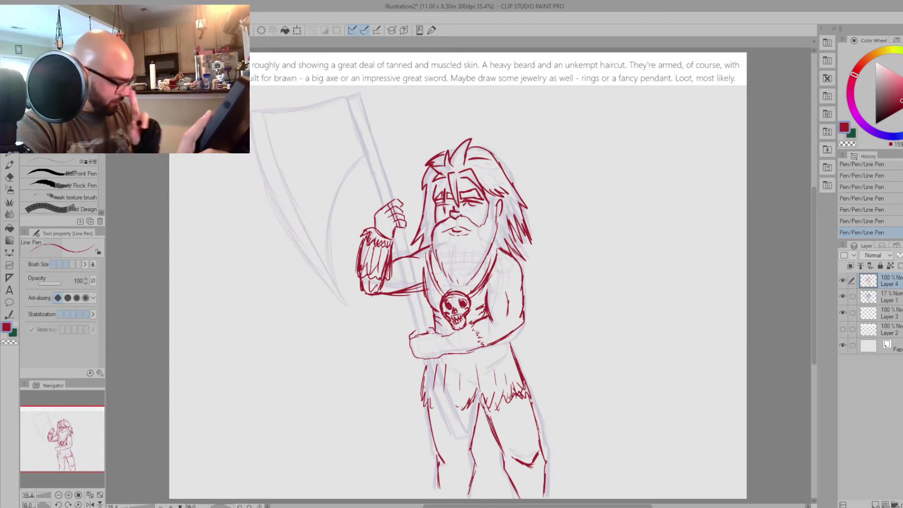
# Step: Outline the large axe blade with a thickened cutting edge and curved back edge, and fill it with loose zigzag shading strokes
pyautogui.moveTo(253, 112); pyautogui.dragTo(334, 277)
pyautogui.moveTo(257, 138); pyautogui.dragTo(333, 283)
pyautogui.moveTo(258, 151); pyautogui.dragTo(334, 283)
pyautogui.moveTo(297, 237); pyautogui.dragTo(343, 301)
pyautogui.moveTo(264, 121); pyautogui.dragTo(338, 285)
pyautogui.moveTo(280, 186)
pyautogui.mouseDown()
pyautogui.moveTo(339, 291)
pyautogui.moveTo(358, 153)
pyautogui.mouseUp()
pyautogui.moveTo(334, 261)
pyautogui.mouseDown()
pyautogui.moveTo(366, 142)
pyautogui.moveTo(352, 107)
pyautogui.moveTo(255, 117)
pyautogui.moveTo(310, 108)
pyautogui.mouseUp()
pyautogui.moveTo(258, 127); pyautogui.dragTo(341, 110)
pyautogui.moveTo(263, 162); pyautogui.dragTo(329, 130)
pyautogui.moveTo(288, 199); pyautogui.dragTo(336, 143)
pyautogui.moveTo(301, 216); pyautogui.dragTo(345, 148)
pyautogui.moveTo(309, 248); pyautogui.dragTo(342, 170)
pyautogui.moveTo(287, 143); pyautogui.dragTo(331, 225)
pyautogui.moveTo(321, 109); pyautogui.dragTo(332, 223)
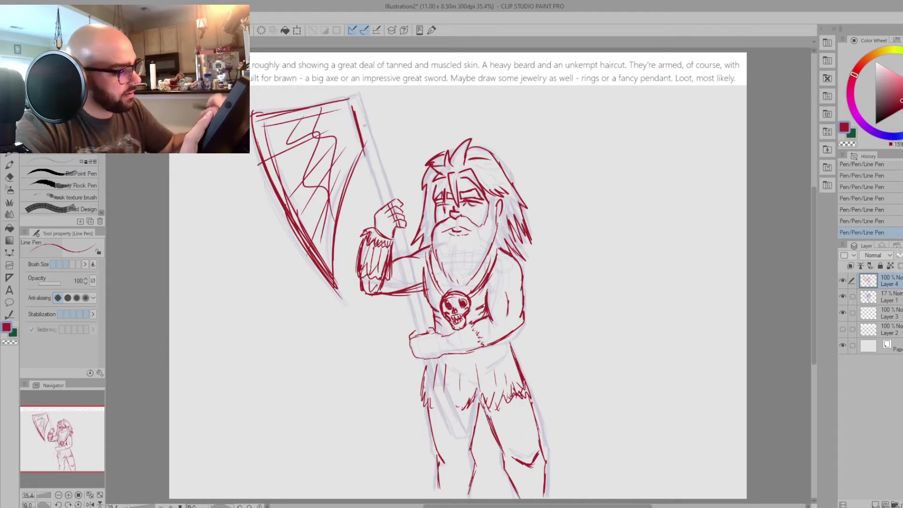
pyautogui.moveTo(348, 97); pyautogui.dragTo(382, 196)
pyautogui.moveTo(353, 124); pyautogui.dragTo(394, 230)
pyautogui.hotkey('ctrl', 'z')
pyautogui.hotkey('ctrl', 'z')
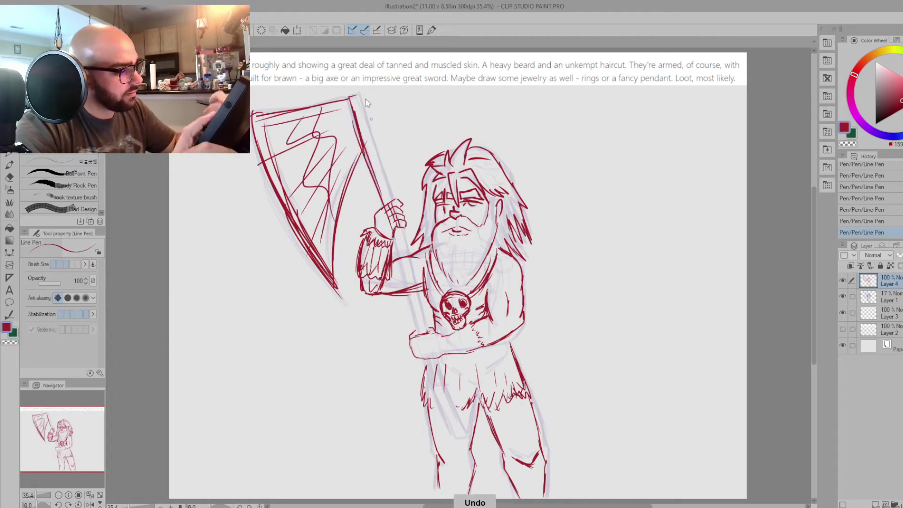
pyautogui.moveTo(350, 98); pyautogui.dragTo(396, 233)
pyautogui.moveTo(380, 186); pyautogui.dragTo(442, 405)
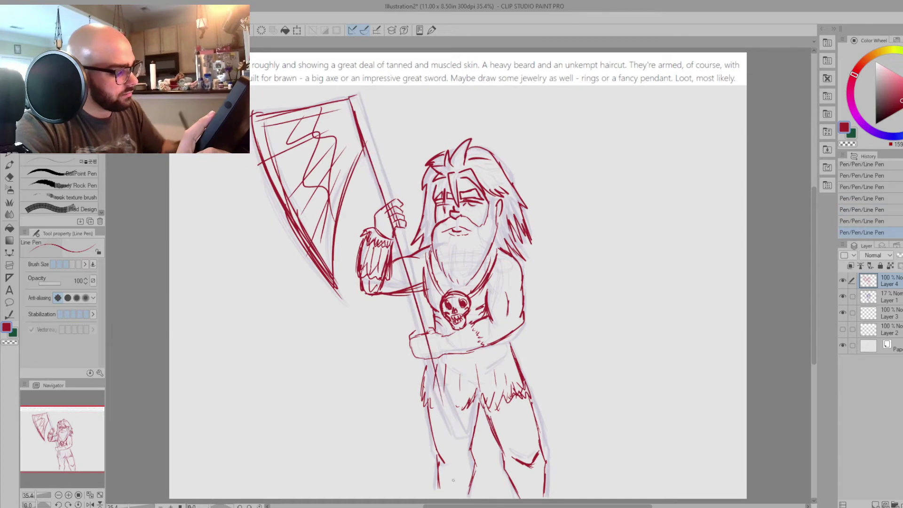
pyautogui.hotkey('ctrl', 'z')
pyautogui.hotkey('ctrl', 'z')
pyautogui.hotkey('ctrl', 'z')
# Step: Draw both long straight edges of the axe handle from the blade's top through the two fists to below the loincloth hem
pyautogui.moveTo(349, 98); pyautogui.dragTo(455, 443)
pyautogui.moveTo(353, 94); pyautogui.dragTo(471, 447)
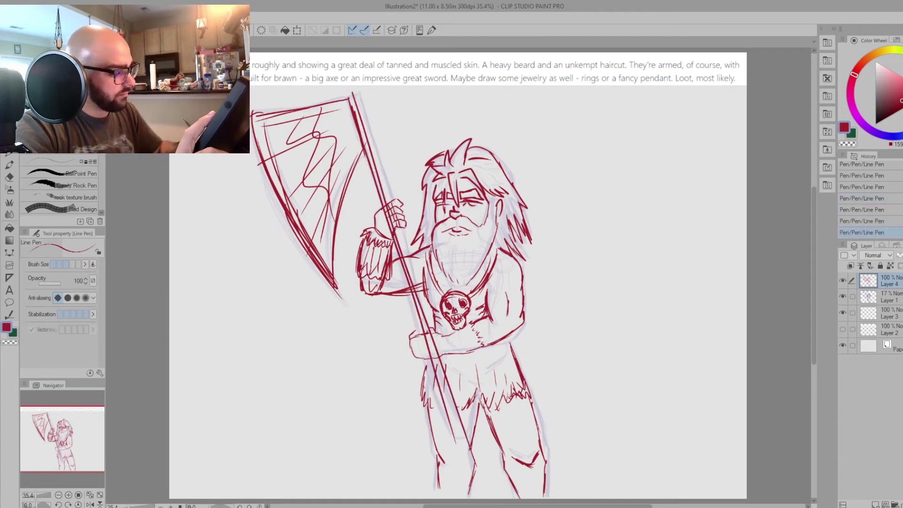
pyautogui.hotkey('ctrl', 'z')
pyautogui.moveTo(360, 100); pyautogui.dragTo(465, 409)
pyautogui.moveTo(346, 97); pyautogui.dragTo(461, 421)
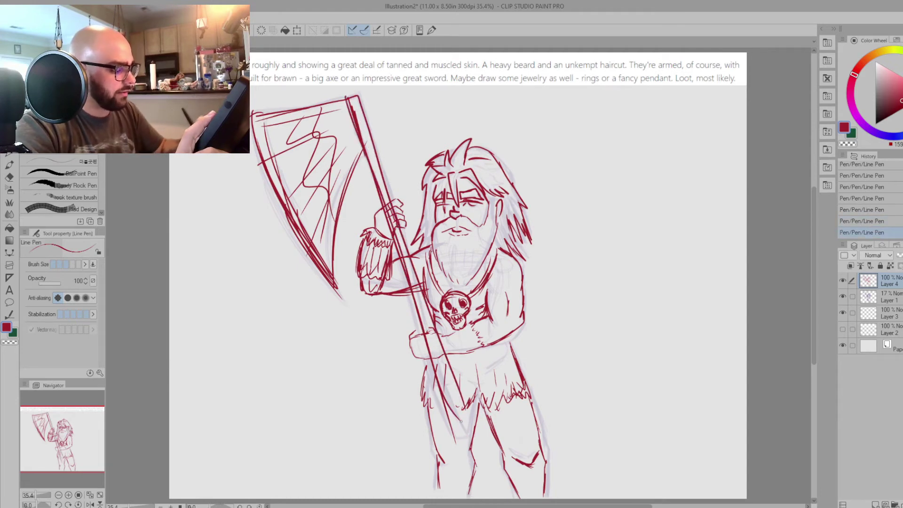
# Step: Hide the rough sketch on Layer 1 and lower the opacity of the red sketch on Layer 4 to 25%
pyautogui.click(842, 296)
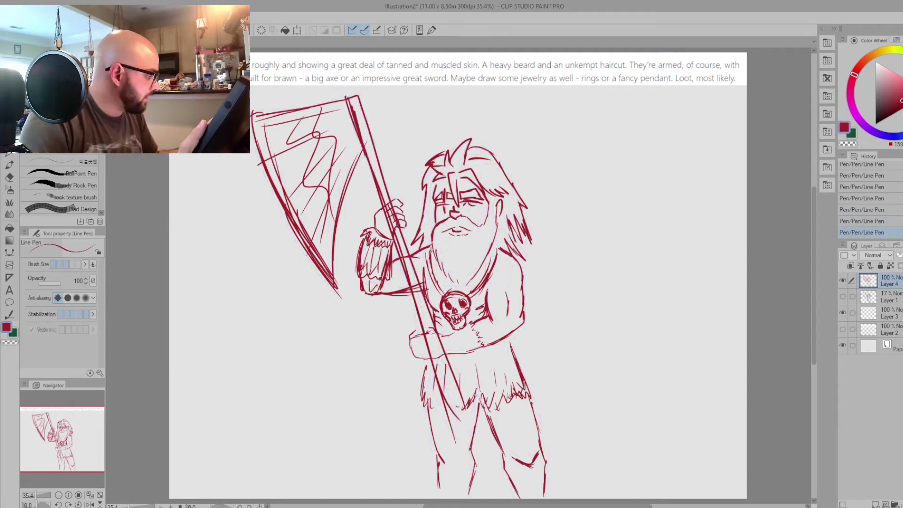
pyautogui.click(899, 255)
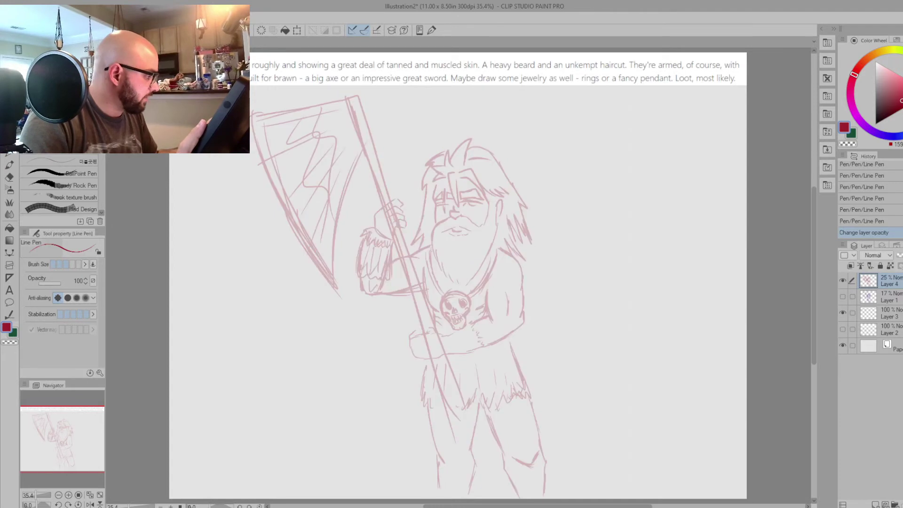
# Step: Add a new raster layer above the red sketch and set up a black Real G-Pen with a reduced brush size
pyautogui.click(876, 503)
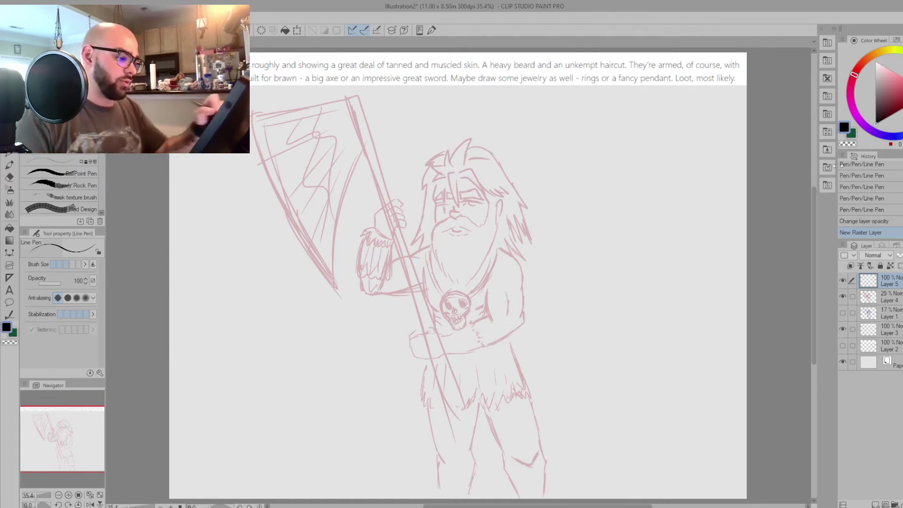
pyautogui.press(']')
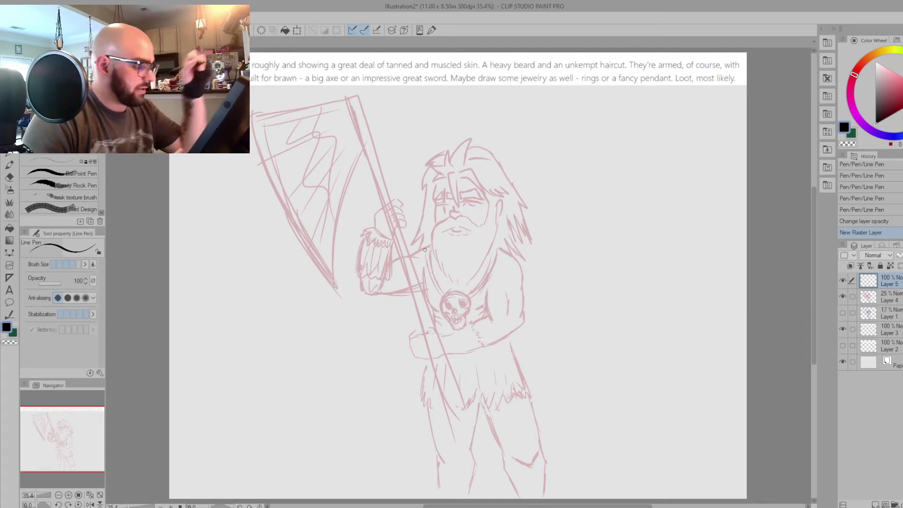
pyautogui.scroll(5, 463, 182)
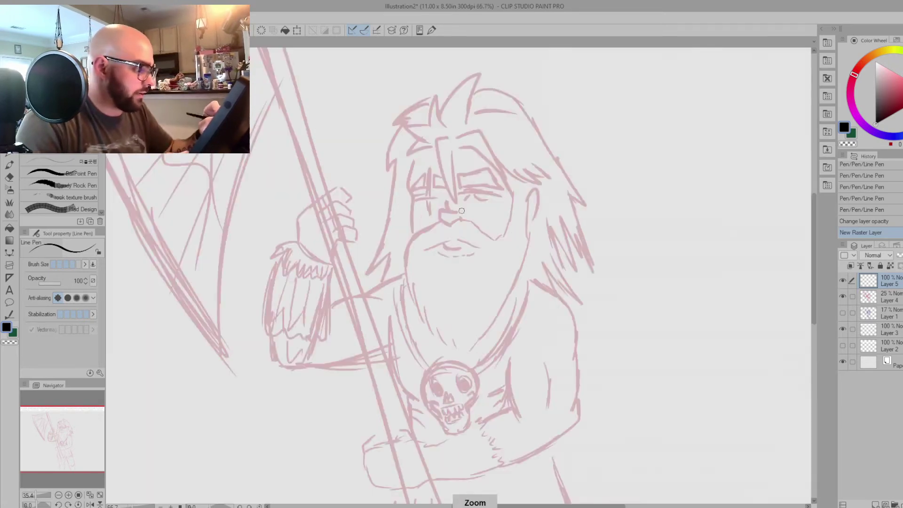
pyautogui.press('[')
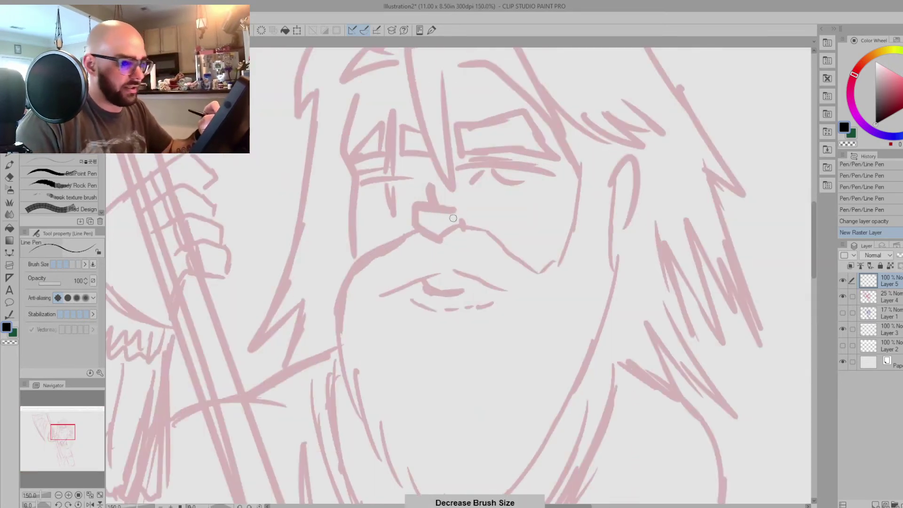
pyautogui.press(',')
pyautogui.press('[')
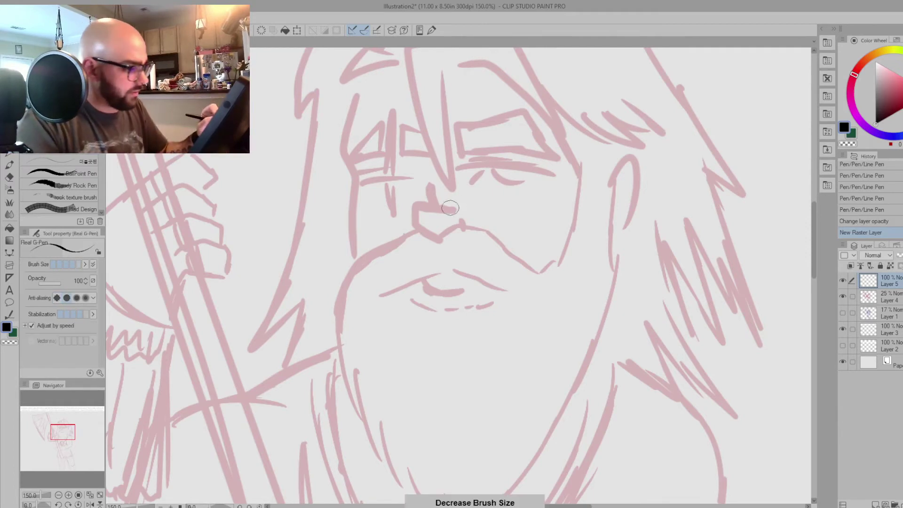
# Step: Ink the nose with its bridge line, angular tip and curved near nostril
pyautogui.moveTo(451, 210)
pyautogui.mouseDown()
pyautogui.moveTo(416, 205)
pyautogui.moveTo(436, 245)
pyautogui.moveTo(473, 215)
pyautogui.moveTo(419, 174)
pyautogui.mouseUp()
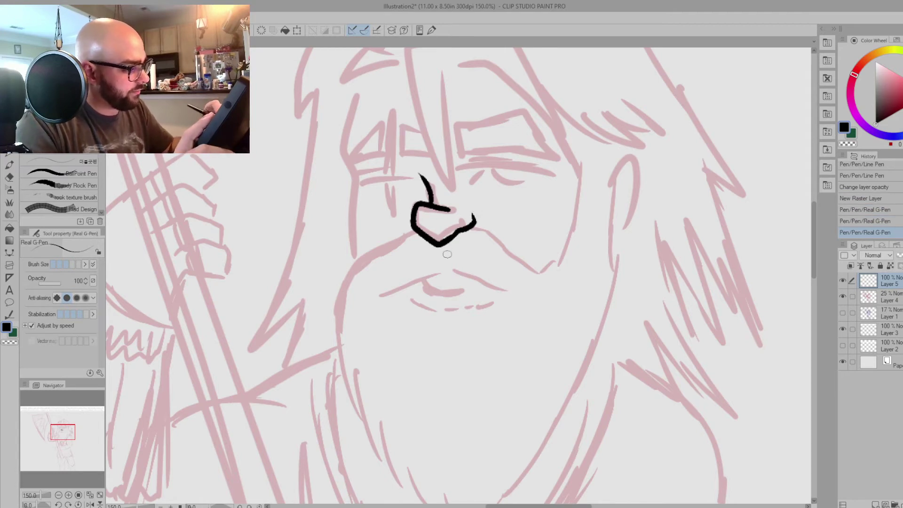
pyautogui.hotkey('ctrl', 'z')
pyautogui.hotkey('ctrl', 'z')
pyautogui.moveTo(445, 240)
pyautogui.mouseDown()
pyautogui.moveTo(467, 226)
pyautogui.moveTo(421, 171)
pyautogui.mouseUp()
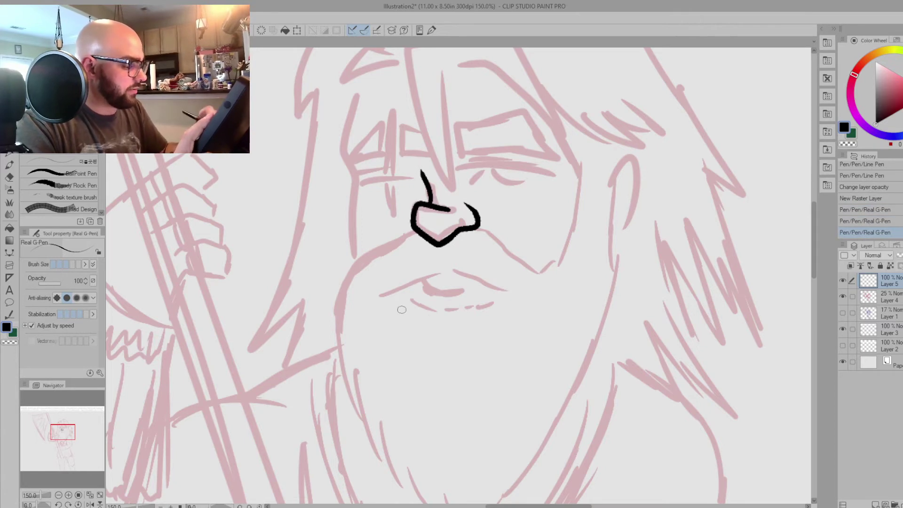
# Step: Ink the tufted upper edge of the moustache on both sides of the nose and the beard's outline down the far side
pyautogui.moveTo(413, 231); pyautogui.dragTo(347, 271)
pyautogui.moveTo(475, 227)
pyautogui.mouseDown()
pyautogui.moveTo(542, 274)
pyautogui.moveTo(543, 257)
pyautogui.moveTo(539, 272)
pyautogui.mouseUp()
pyautogui.hotkey('ctrl', 'z')
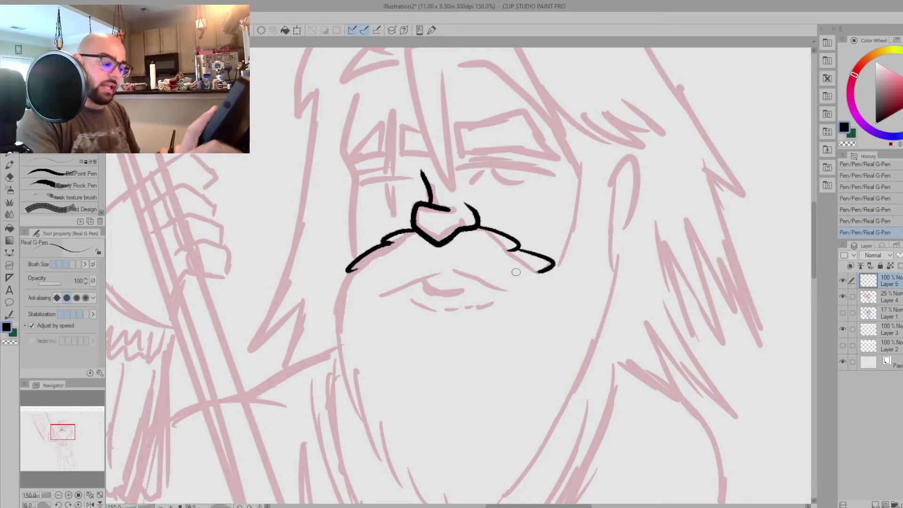
pyautogui.moveTo(356, 269)
pyautogui.mouseDown()
pyautogui.moveTo(343, 283)
pyautogui.moveTo(371, 435)
pyautogui.mouseUp()
# Step: Ink the near cheek as a smooth curve from the temple down to the tip of the moustache
pyautogui.moveTo(578, 162); pyautogui.dragTo(550, 267)
pyautogui.hotkey('ctrl', 'z')
pyautogui.moveTo(579, 159)
pyautogui.mouseDown()
pyautogui.moveTo(563, 247)
pyautogui.moveTo(539, 272)
pyautogui.mouseUp()
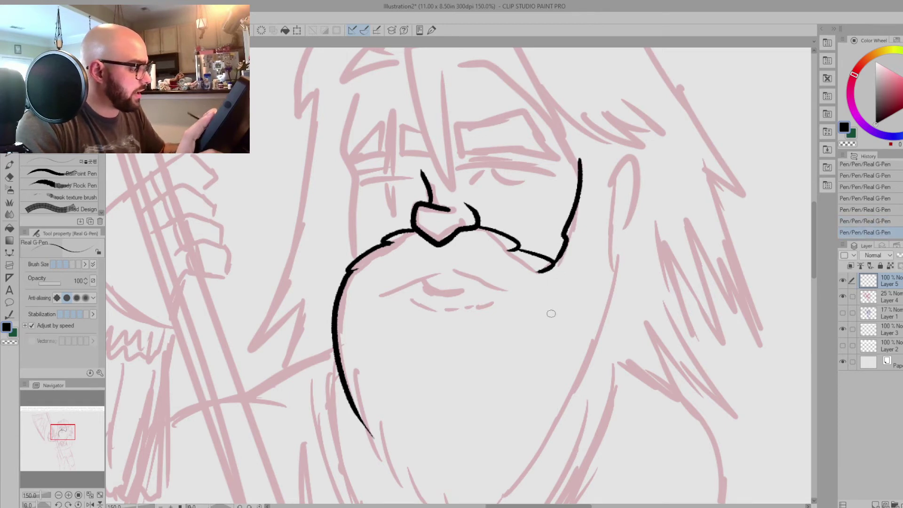
pyautogui.hotkey('ctrl', 'z')
pyautogui.moveTo(579, 146)
pyautogui.mouseDown()
pyautogui.moveTo(569, 225)
pyautogui.moveTo(546, 263)
pyautogui.mouseUp()
pyautogui.hotkey('ctrl', 'z')
pyautogui.moveTo(579, 144)
pyautogui.mouseDown()
pyautogui.moveTo(579, 202)
pyautogui.moveTo(551, 260)
pyautogui.mouseUp()
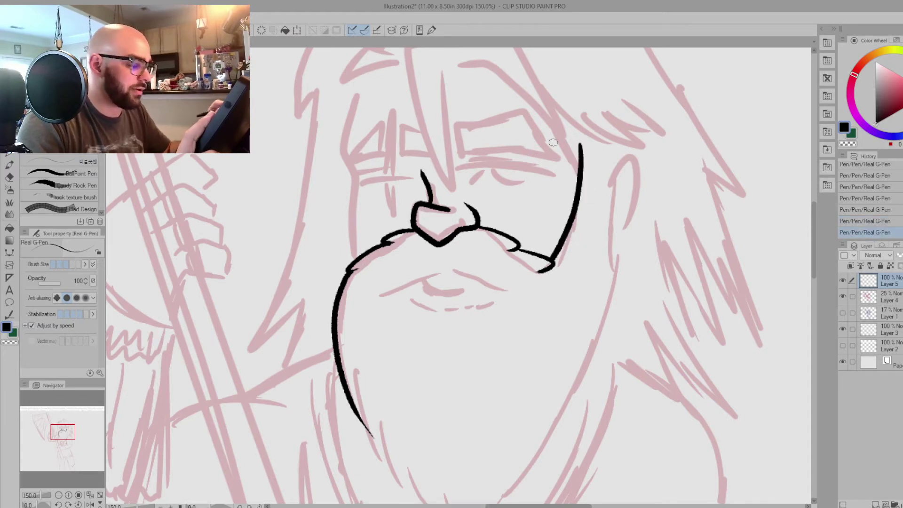
# Step: Ink the far side of the face from the brow past the eye socket down to the moustache
pyautogui.moveTo(354, 95)
pyautogui.mouseDown()
pyautogui.moveTo(338, 126)
pyautogui.moveTo(356, 247)
pyautogui.mouseUp()
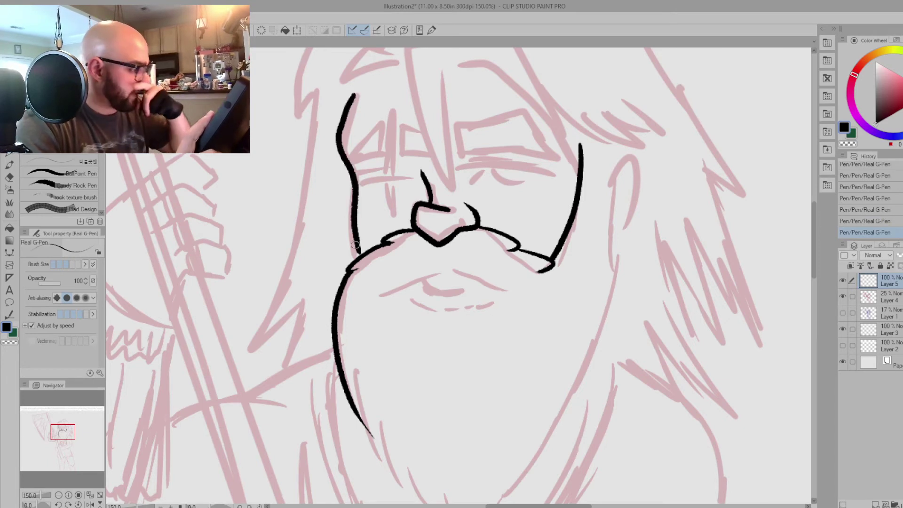
pyautogui.hotkey('ctrl', 'z')
pyautogui.moveTo(352, 246)
pyautogui.mouseDown()
pyautogui.moveTo(338, 149)
pyautogui.moveTo(347, 102)
pyautogui.mouseUp()
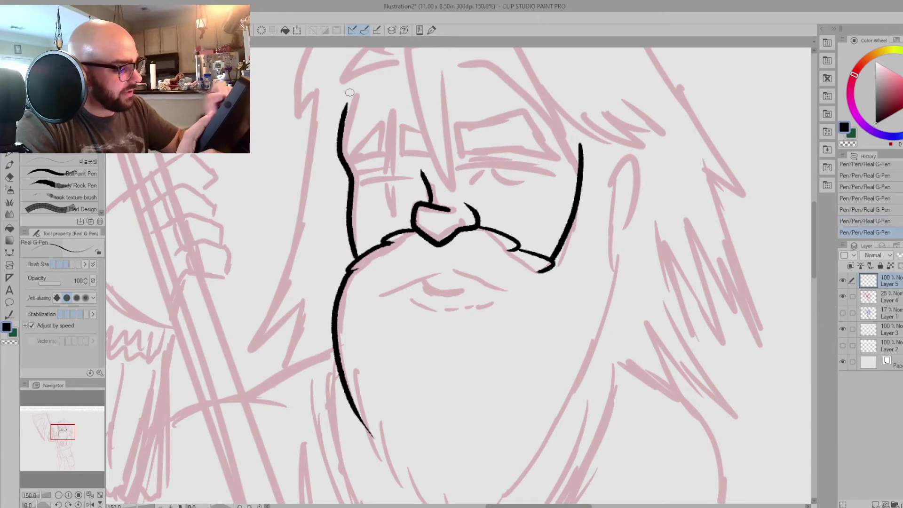
# Step: Ink the beard's near edge from the ear down the jaw and extend its far edge toward the chin with an overlapping tuft
pyautogui.moveTo(813, 234); pyautogui.dragTo(811, 246)
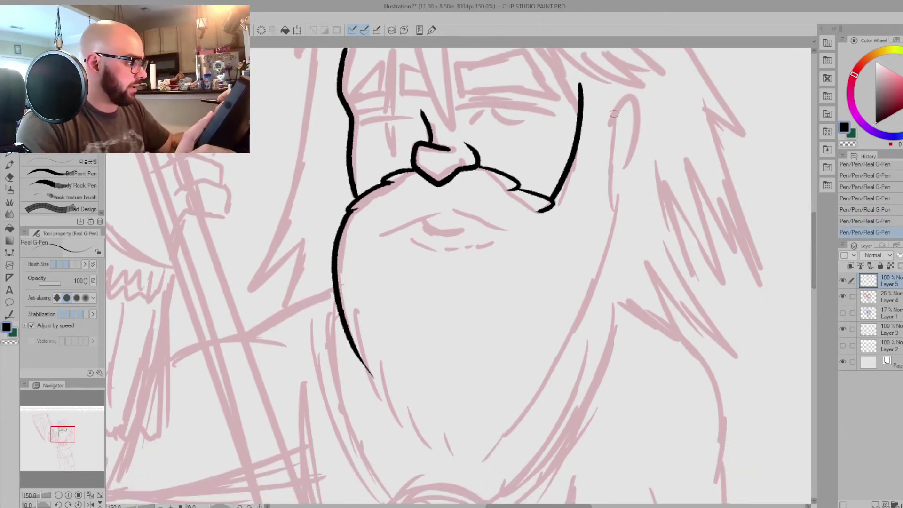
pyautogui.moveTo(613, 99)
pyautogui.mouseDown()
pyautogui.moveTo(606, 261)
pyautogui.moveTo(546, 348)
pyautogui.mouseUp()
pyautogui.moveTo(354, 348); pyautogui.dragTo(405, 421)
pyautogui.hotkey('ctrl', 'z')
pyautogui.moveTo(355, 325); pyautogui.dragTo(374, 382)
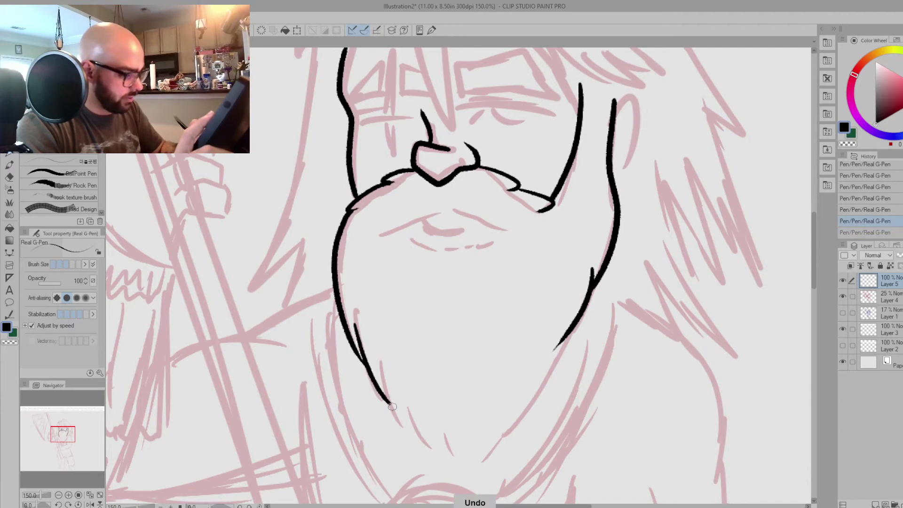
pyautogui.hotkey('ctrl', 'z')
pyautogui.moveTo(562, 317); pyautogui.dragTo(510, 403)
pyautogui.hotkey('ctrl', 'z')
pyautogui.moveTo(353, 331); pyautogui.dragTo(391, 412)
pyautogui.hotkey('ctrl', 'z')
pyautogui.moveTo(353, 324); pyautogui.dragTo(394, 405)
pyautogui.hotkey('ctrl', 'z')
pyautogui.moveTo(353, 324); pyautogui.dragTo(412, 415)
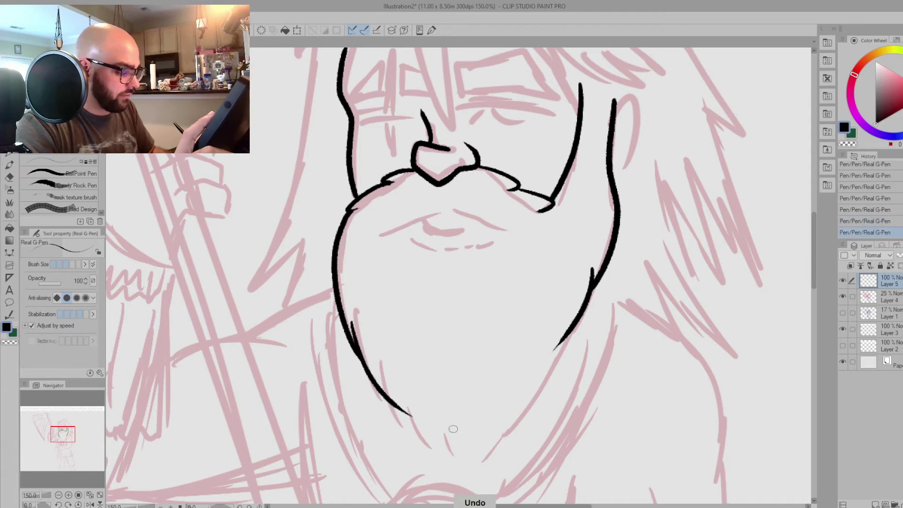
# Step: Continue both lower sides of the beard toward the chin with overlapping, tapered hair tufts
pyautogui.moveTo(563, 310); pyautogui.dragTo(518, 411)
pyautogui.hotkey('ctrl', 'z')
pyautogui.moveTo(567, 305); pyautogui.dragTo(511, 405)
pyautogui.moveTo(388, 385); pyautogui.dragTo(442, 432)
pyautogui.moveTo(524, 390); pyautogui.dragTo(477, 442)
pyautogui.hotkey('ctrl', 'z')
pyautogui.moveTo(531, 372); pyautogui.dragTo(489, 427)
pyautogui.hotkey('ctrl', 'z')
pyautogui.moveTo(530, 372); pyautogui.dragTo(478, 438)
pyautogui.hotkey('ctrl', 'z')
pyautogui.hotkey('ctrl', 'z')
pyautogui.moveTo(527, 373); pyautogui.dragTo(487, 429)
# Step: Close the bottom of the beard with a rounded curve joining its two sides under the chin
pyautogui.moveTo(428, 423); pyautogui.dragTo(489, 428)
pyautogui.hotkey('ctrl', 'z')
pyautogui.moveTo(423, 422); pyautogui.dragTo(489, 427)
pyautogui.hotkey('ctrl', 'z')
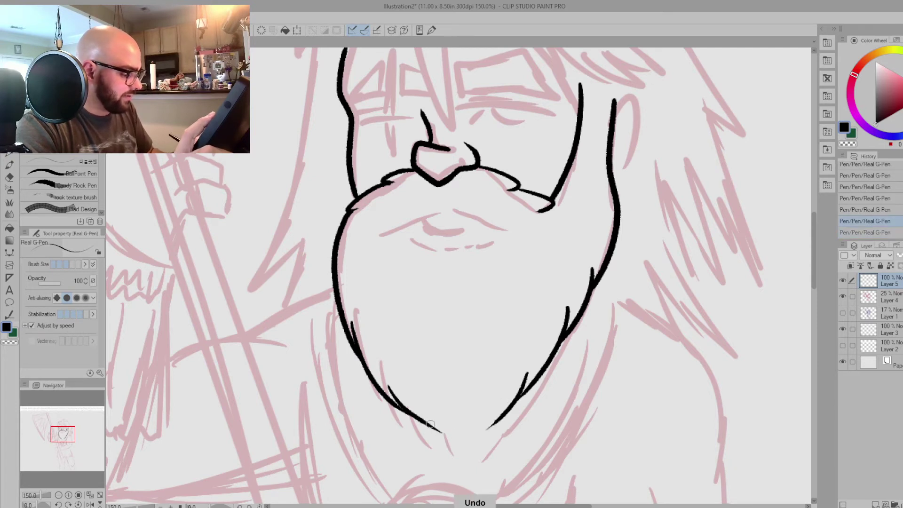
pyautogui.moveTo(420, 419)
pyautogui.mouseDown()
pyautogui.moveTo(453, 433)
pyautogui.moveTo(494, 421)
pyautogui.moveTo(526, 373)
pyautogui.mouseUp()
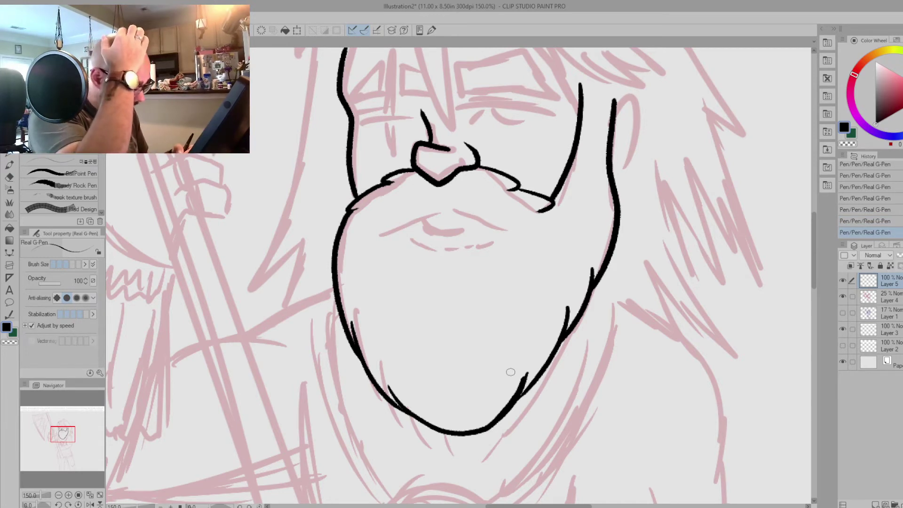
# Step: Ink the drooping lower edges of the moustache from its centre peak and the short curved lip line beneath
pyautogui.moveTo(445, 200); pyautogui.dragTo(384, 243)
pyautogui.hotkey('ctrl', 'z')
pyautogui.moveTo(444, 201); pyautogui.dragTo(367, 244)
pyautogui.moveTo(442, 200); pyautogui.dragTo(536, 235)
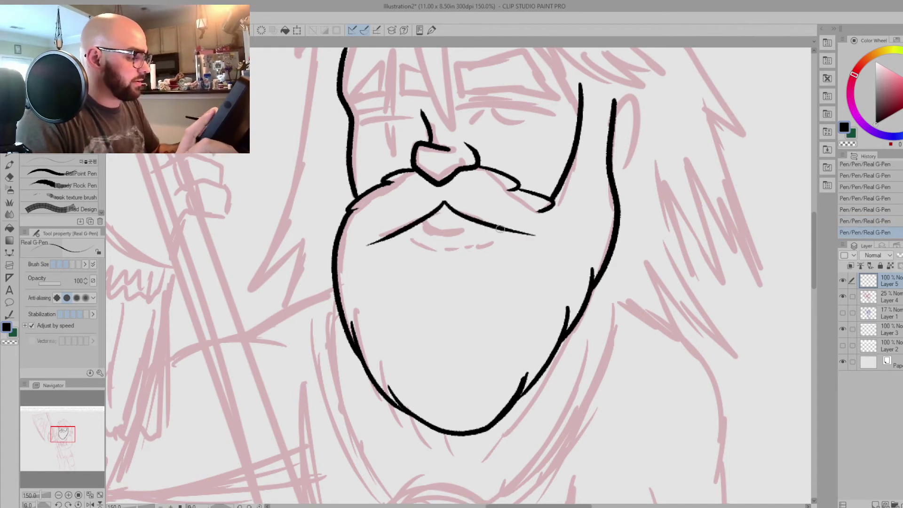
pyautogui.hotkey('ctrl', 'z')
pyautogui.moveTo(443, 202); pyautogui.dragTo(536, 244)
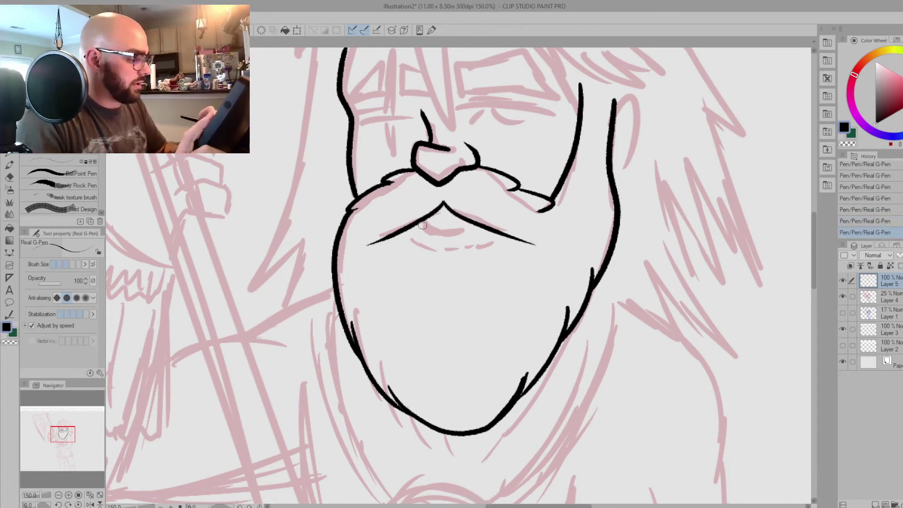
pyautogui.moveTo(425, 230); pyautogui.dragTo(466, 231)
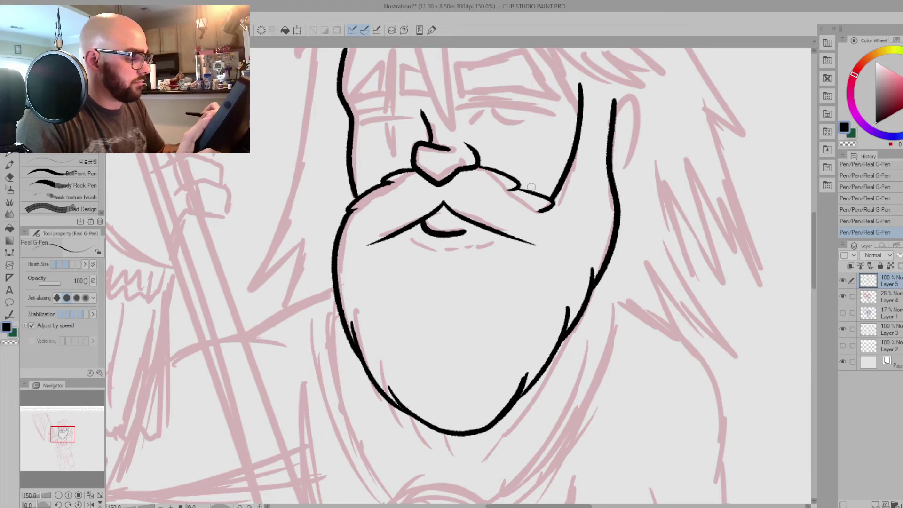
pyautogui.moveTo(398, 233); pyautogui.dragTo(424, 247)
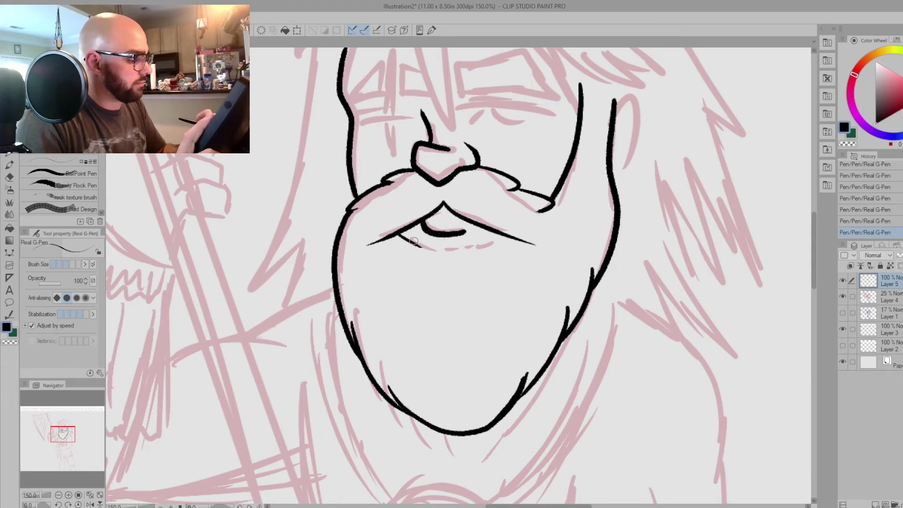
pyautogui.moveTo(500, 233); pyautogui.dragTo(444, 250)
pyautogui.hotkey('ctrl', 'z')
pyautogui.hotkey('ctrl', 'z')
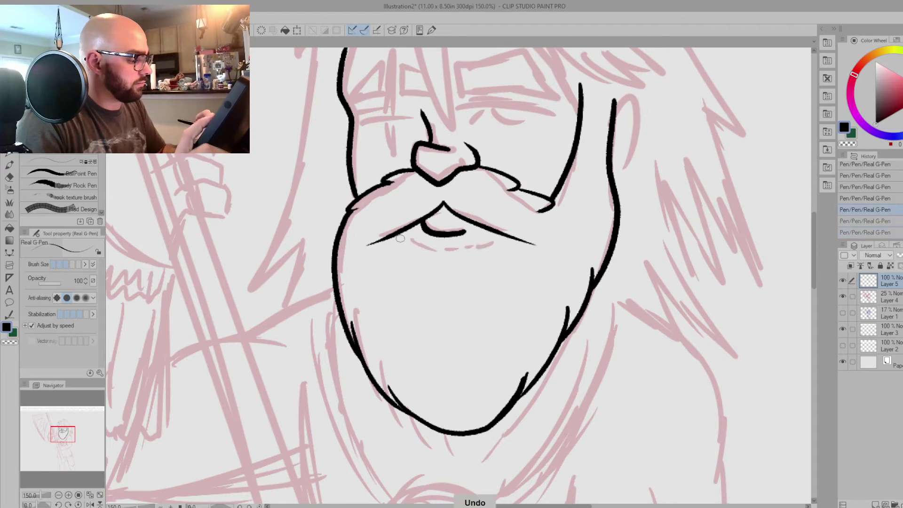
# Step: Ink a scalloped contour below the lip line, joining the undersides of the two moustache halves
pyautogui.moveTo(395, 236)
pyautogui.mouseDown()
pyautogui.moveTo(429, 255)
pyautogui.moveTo(440, 248)
pyautogui.moveTo(431, 245)
pyautogui.mouseUp()
pyautogui.hotkey('ctrl', 'z')
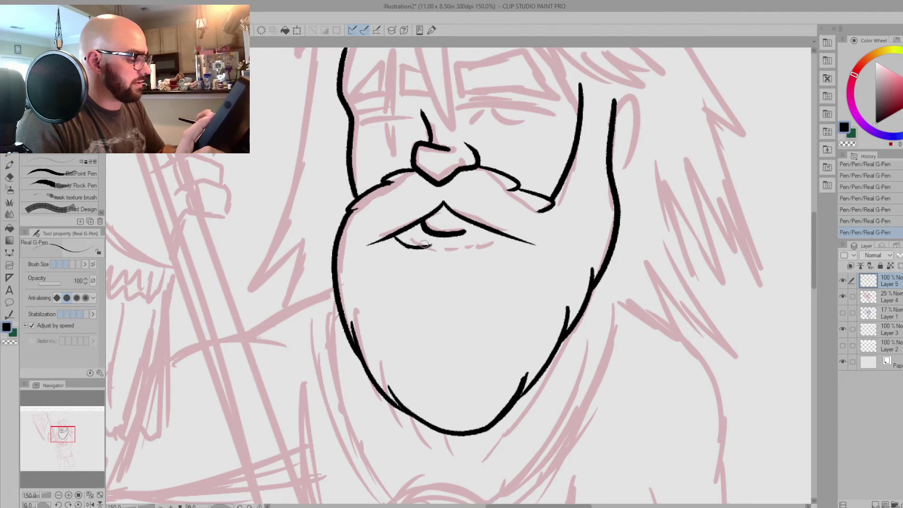
pyautogui.moveTo(429, 244); pyautogui.dragTo(503, 236)
pyautogui.moveTo(503, 237); pyautogui.dragTo(486, 244)
pyautogui.hotkey('ctrl', 'z')
pyautogui.hotkey('ctrl', 'z')
pyautogui.hotkey('ctrl', 'z')
pyautogui.hotkey('ctrl', 'z')
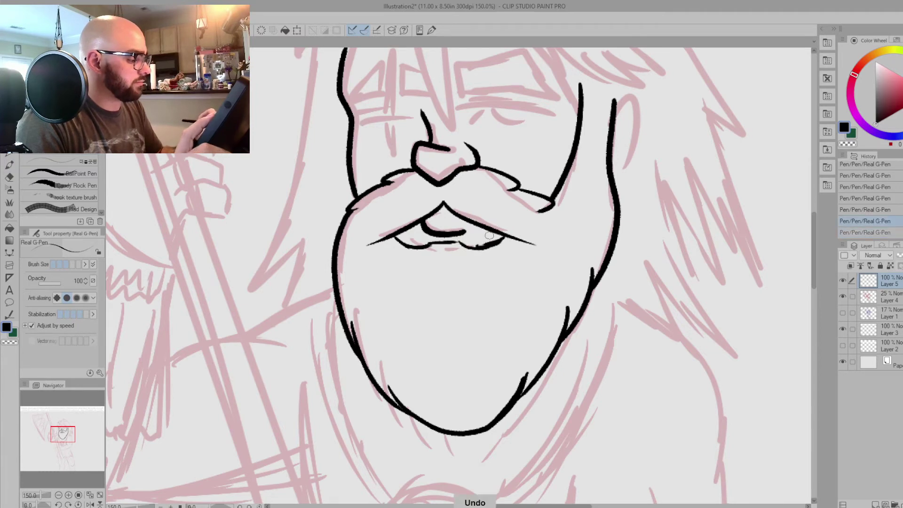
pyautogui.hotkey('ctrl', 'z')
pyautogui.moveTo(428, 244); pyautogui.dragTo(504, 235)
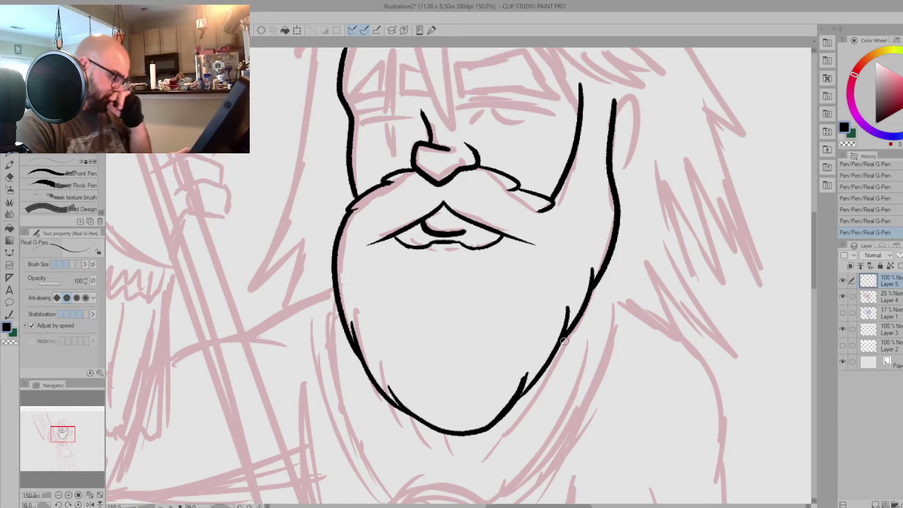
# Step: Erase along the inner edges of the lower beard tufts to taper and clean their ink lines
pyautogui.scroll(-2, 551, 352)
pyautogui.scroll(2, 538, 371)
pyautogui.scroll(3, 515, 385)
pyautogui.press('e')
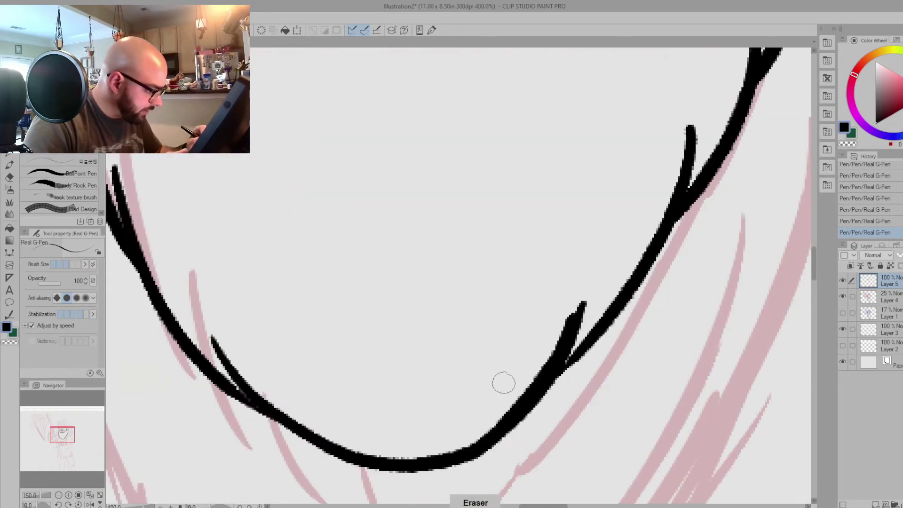
pyautogui.press('[')
pyautogui.moveTo(517, 379); pyautogui.dragTo(582, 263)
pyautogui.moveTo(514, 387); pyautogui.dragTo(598, 255)
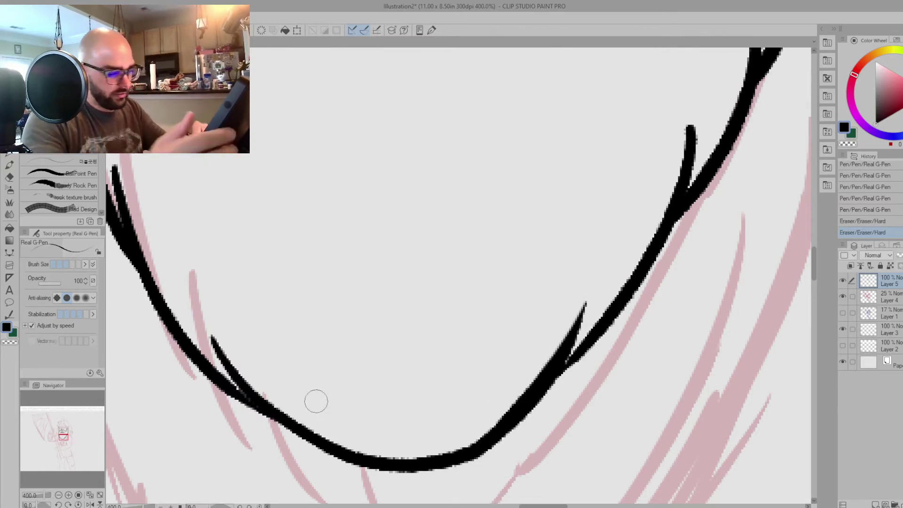
pyautogui.press('[')
pyautogui.moveTo(236, 391); pyautogui.dragTo(258, 401)
pyautogui.scroll(-5, 247, 384)
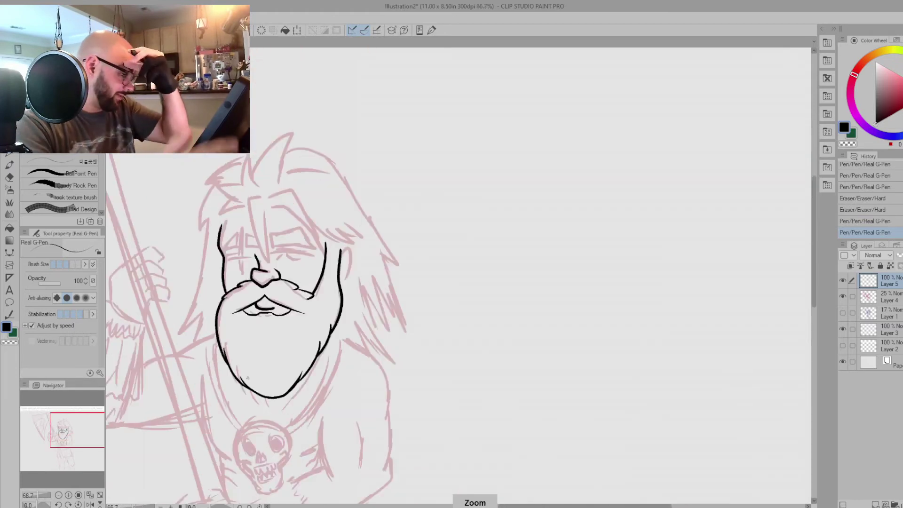
# Step: Erase the upper end of the beard outline on the ear side of the face
pyautogui.scroll(2, 337, 314)
pyautogui.press('e')
pyautogui.moveTo(338, 323)
pyautogui.mouseDown()
pyautogui.moveTo(336, 338)
pyautogui.moveTo(348, 247)
pyautogui.moveTo(343, 279)
pyautogui.moveTo(346, 258)
pyautogui.mouseUp()
pyautogui.press(']')
pyautogui.press('p')
pyautogui.press('e')
pyautogui.moveTo(346, 221); pyautogui.dragTo(348, 229)
pyautogui.press('p')
# Step: Redraw the side of the face as a tapering line up to the hairline and ink the ear with its inner folds
pyautogui.hotkey('ctrl', '+')
pyautogui.moveTo(329, 349)
pyautogui.mouseDown()
pyautogui.moveTo(343, 317)
pyautogui.moveTo(374, 130)
pyautogui.mouseUp()
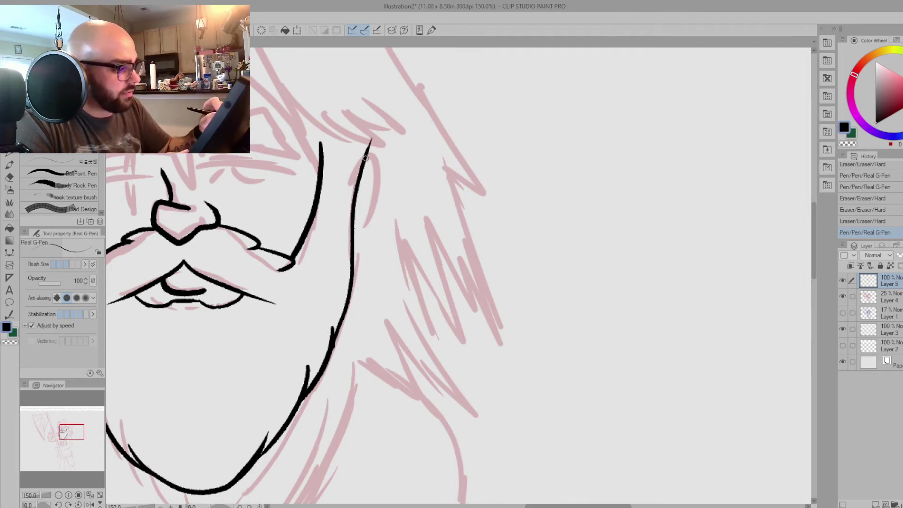
pyautogui.moveTo(381, 157)
pyautogui.mouseDown()
pyautogui.moveTo(387, 209)
pyautogui.moveTo(352, 249)
pyautogui.moveTo(363, 169)
pyautogui.moveTo(360, 211)
pyautogui.moveTo(367, 213)
pyautogui.mouseUp()
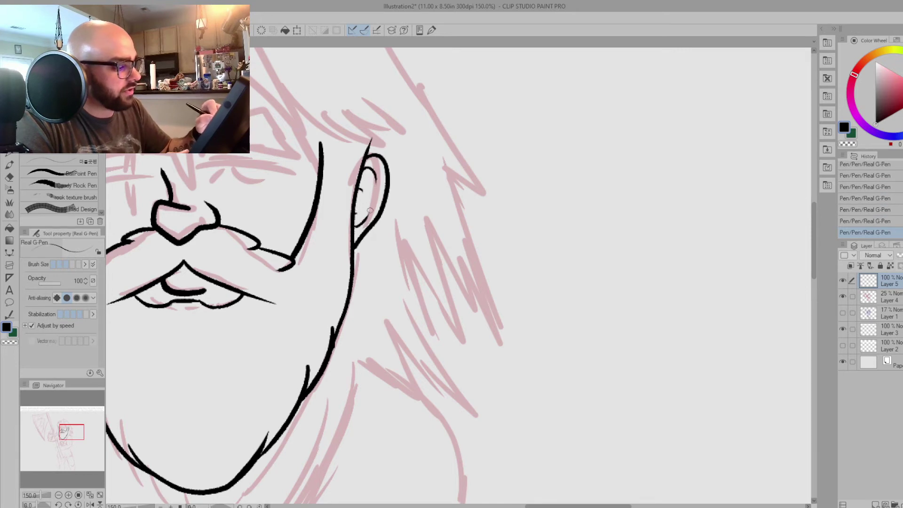
# Step: Draw a diamond-shaped stud on the earlobe with a curved chain ending in a small ring, and clean the ring's centre
pyautogui.scroll(-2, 388, 183)
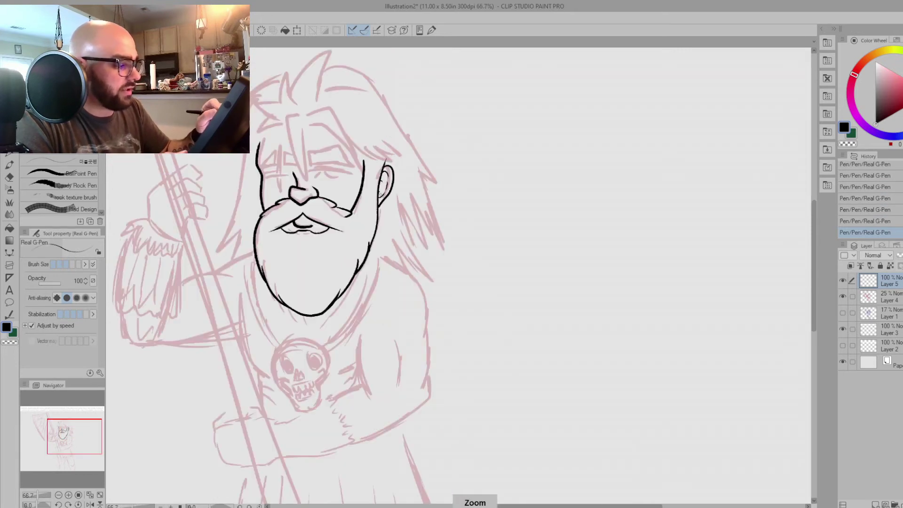
pyautogui.scroll(2, 373, 204)
pyautogui.scroll(-1, 388, 212)
pyautogui.scroll(2, 388, 211)
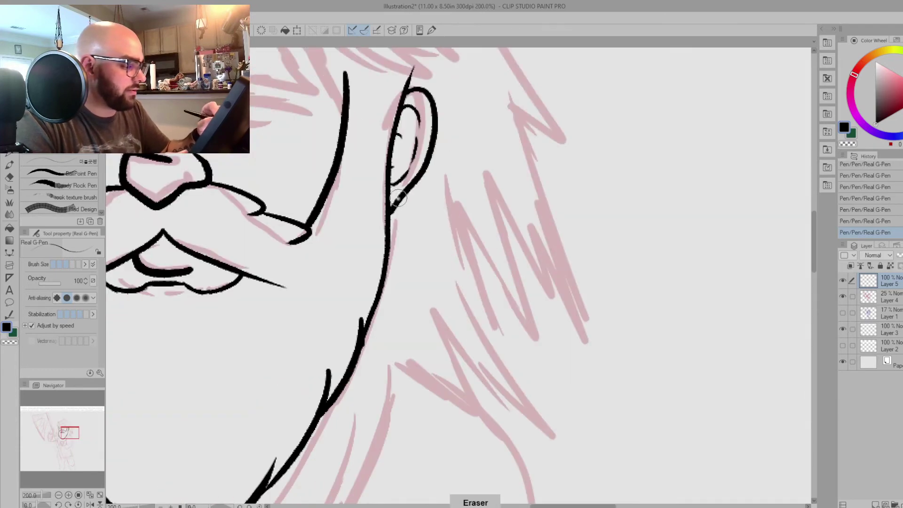
pyautogui.press('p')
pyautogui.moveTo(397, 213)
pyautogui.mouseDown()
pyautogui.moveTo(389, 190)
pyautogui.moveTo(415, 293)
pyautogui.mouseUp()
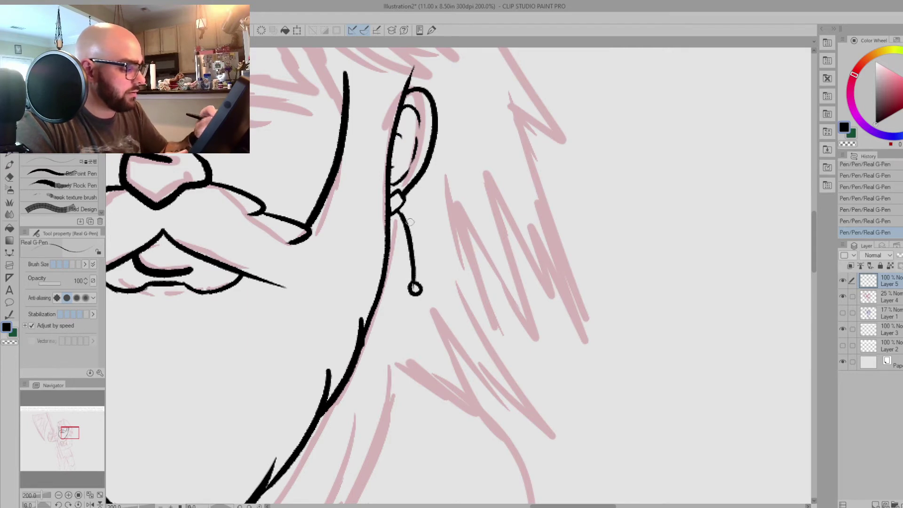
pyautogui.press('[')
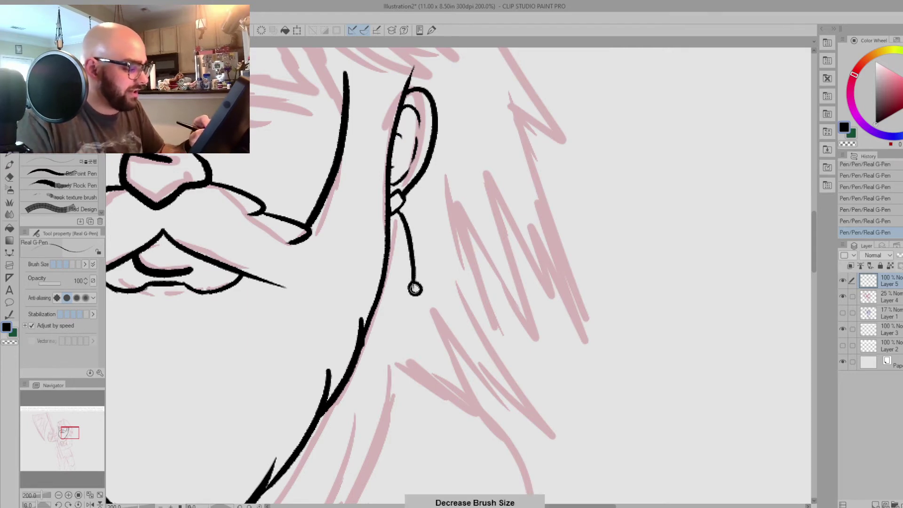
pyautogui.moveTo(413, 286); pyautogui.dragTo(415, 290)
pyautogui.press('p')
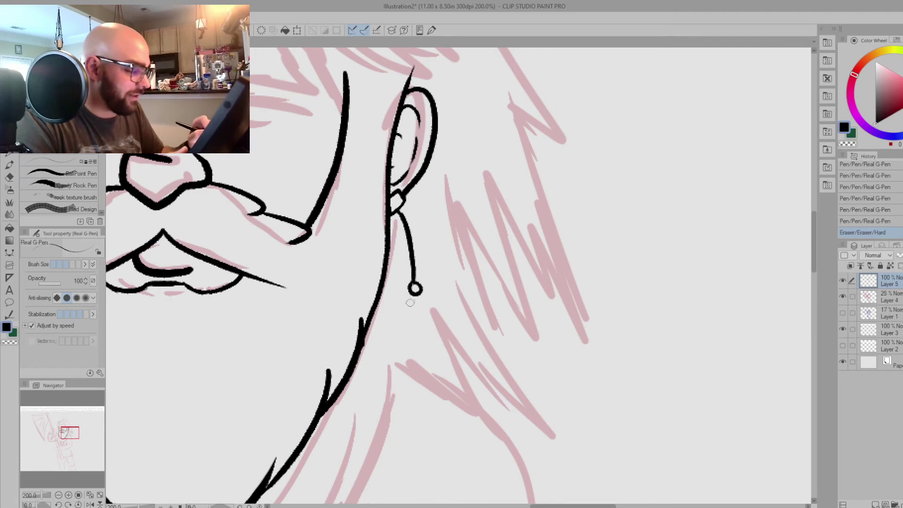
# Step: Draw an anchor-like pendant with two upturned prongs and a pointed, dagger-shaped blade hanging from the earring's ring
pyautogui.moveTo(413, 293); pyautogui.dragTo(418, 311)
pyautogui.moveTo(416, 296)
pyautogui.mouseDown()
pyautogui.moveTo(417, 312)
pyautogui.moveTo(431, 312)
pyautogui.mouseUp()
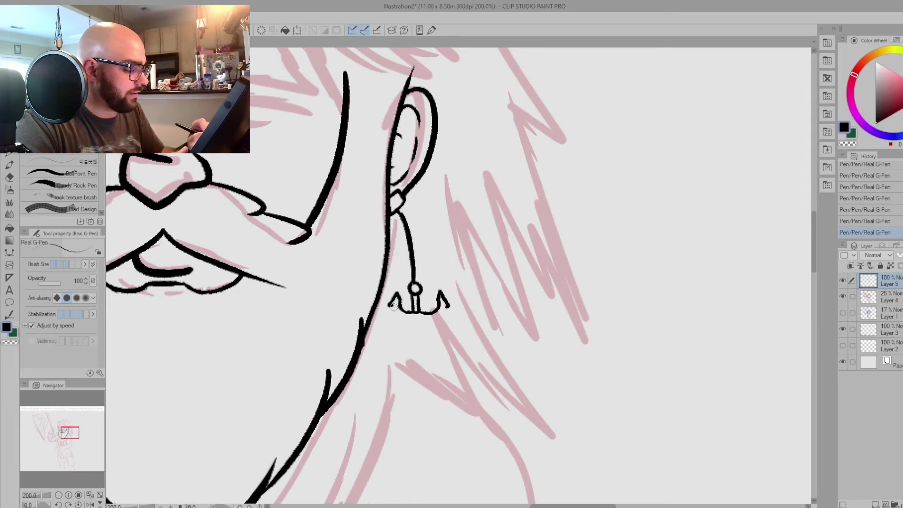
pyautogui.moveTo(401, 317); pyautogui.dragTo(410, 324)
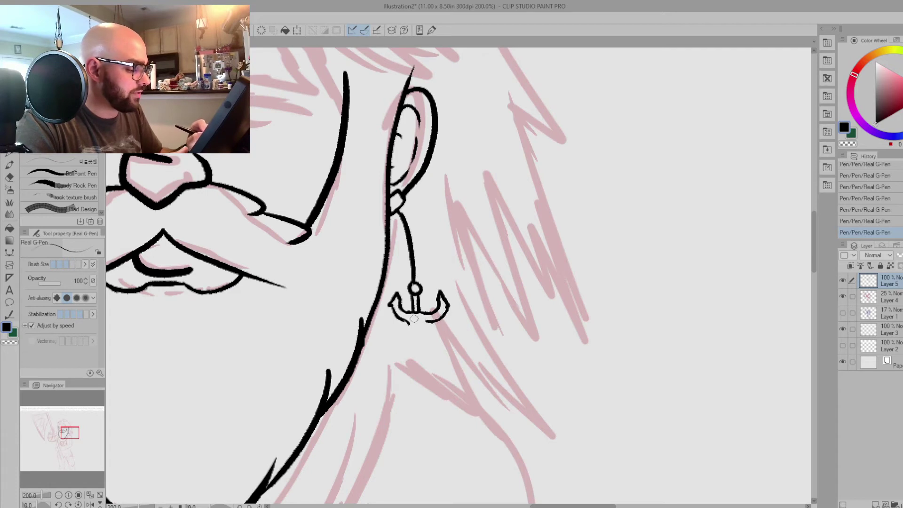
pyautogui.press('e')
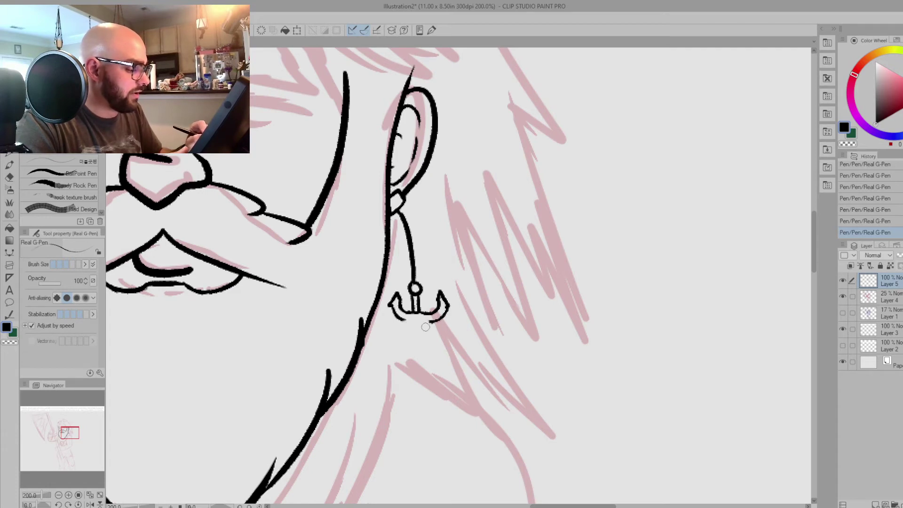
pyautogui.press('p')
pyautogui.moveTo(399, 318); pyautogui.dragTo(420, 366)
pyautogui.moveTo(429, 324); pyautogui.dragTo(423, 354)
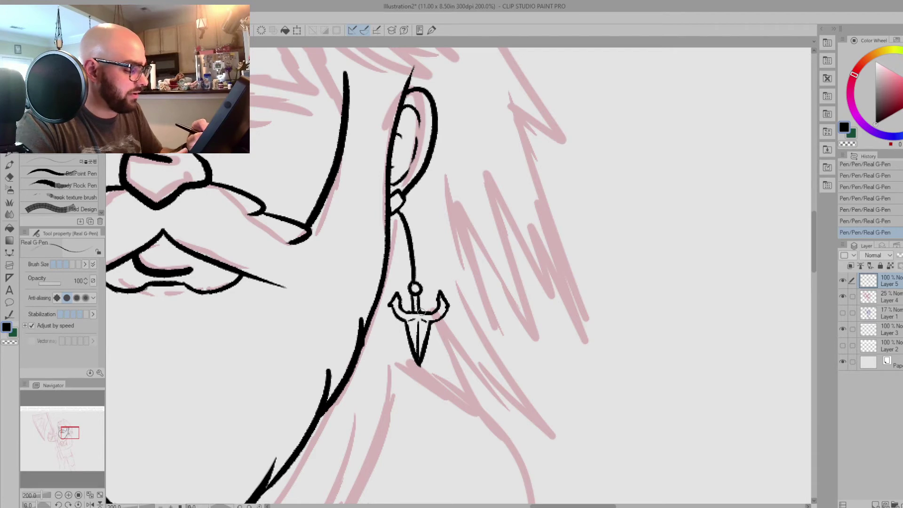
# Step: Ink the open eye on the ear side of the face with lid lines, iris and dark pupil
pyautogui.scroll(-2, 446, 285)
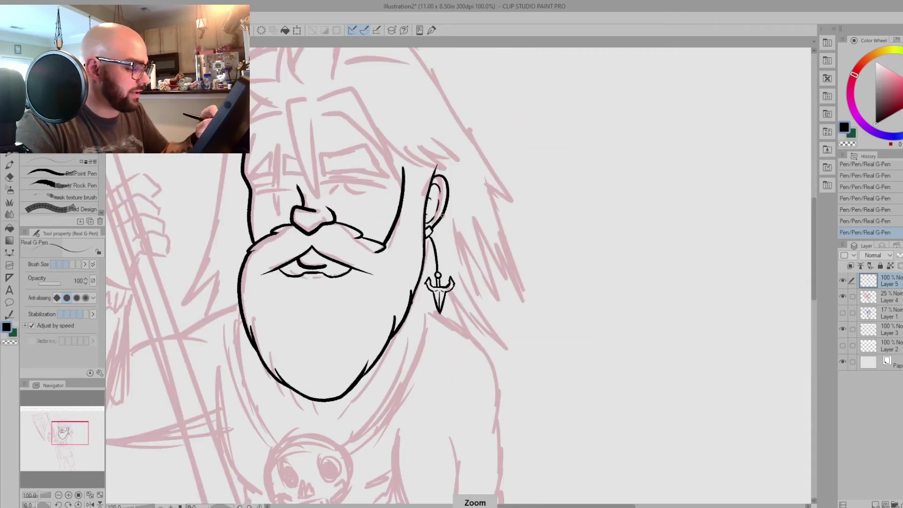
pyautogui.scroll(2, 435, 242)
pyautogui.scroll(-3, 434, 242)
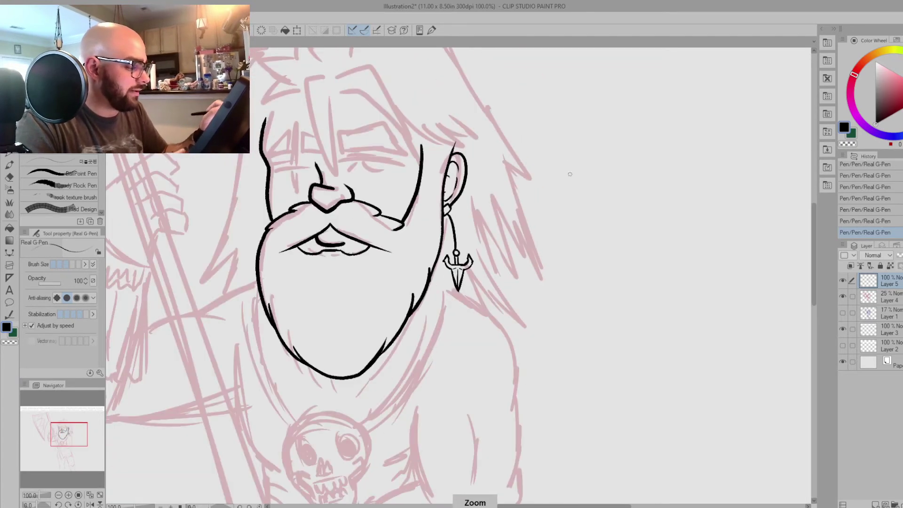
pyautogui.scroll(3, 811, 284)
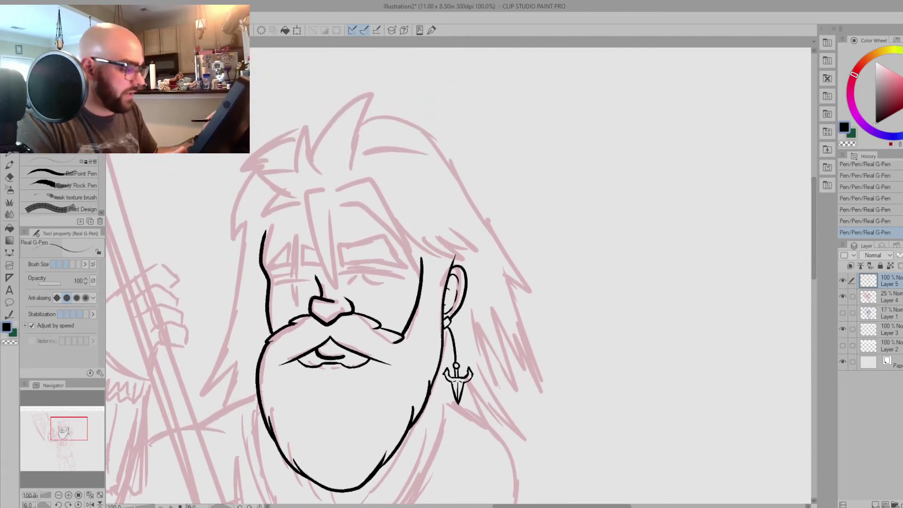
pyautogui.scroll(3, 357, 282)
pyautogui.moveTo(344, 287)
pyautogui.mouseDown()
pyautogui.moveTo(372, 262)
pyautogui.moveTo(444, 268)
pyautogui.mouseUp()
pyautogui.moveTo(327, 266)
pyautogui.mouseDown()
pyautogui.moveTo(443, 268)
pyautogui.moveTo(418, 297)
pyautogui.moveTo(420, 275)
pyautogui.moveTo(377, 273)
pyautogui.moveTo(396, 289)
pyautogui.moveTo(417, 272)
pyautogui.moveTo(411, 296)
pyautogui.mouseUp()
pyautogui.hotkey('ctrl', 'z')
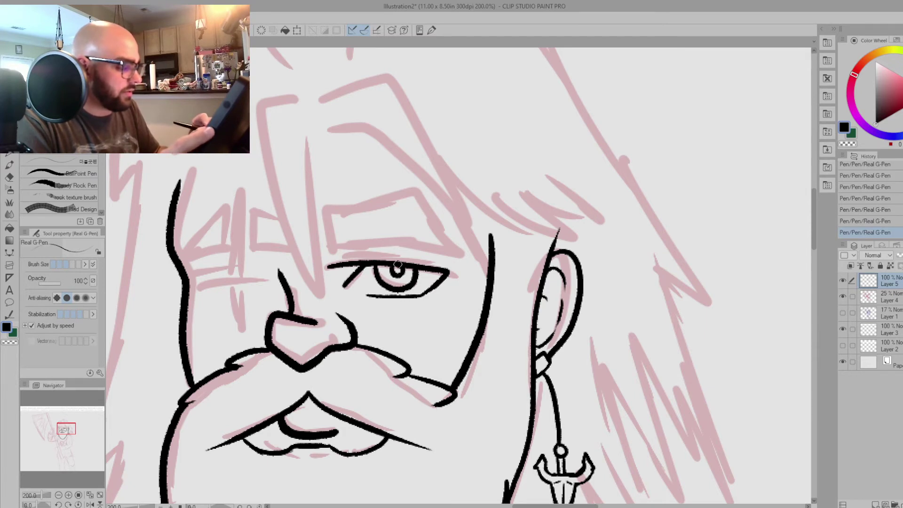
# Step: Add a crease line above the open eye and an angled fold below its inner corner
pyautogui.moveTo(341, 254); pyautogui.dragTo(393, 246)
pyautogui.hotkey('ctrl', '-')
pyautogui.hotkey('ctrl', '-')
pyautogui.hotkey('ctrl', '+')
pyautogui.hotkey('ctrl', '+')
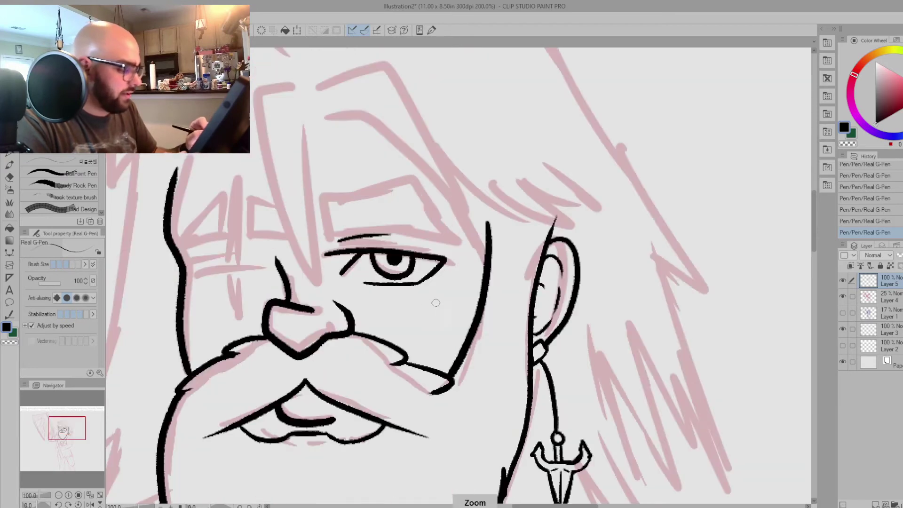
pyautogui.moveTo(345, 284); pyautogui.dragTo(391, 328)
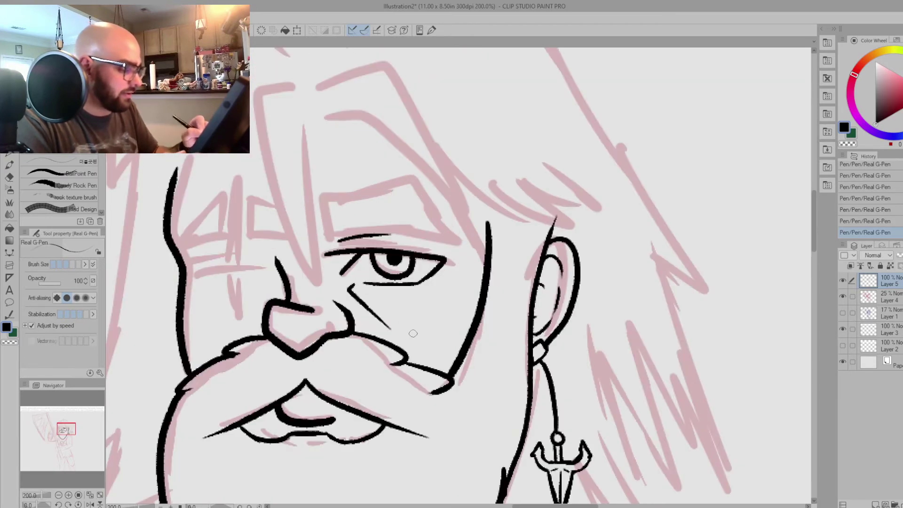
# Step: Outline the thick angular eyebrow above the open eye, following the pink sketch
pyautogui.scroll(-2, 420, 261)
pyautogui.scroll(-1, 474, 230)
pyautogui.scroll(4, 454, 242)
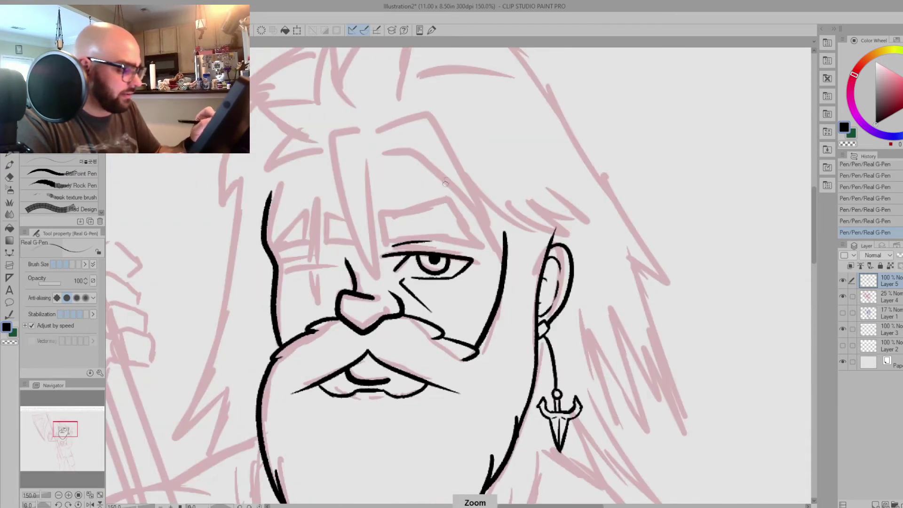
pyautogui.moveTo(272, 335)
pyautogui.mouseDown()
pyautogui.moveTo(353, 314)
pyautogui.moveTo(459, 317)
pyautogui.moveTo(517, 339)
pyautogui.mouseUp()
pyautogui.hotkey('ctrl', 'z')
pyautogui.moveTo(273, 333)
pyautogui.mouseDown()
pyautogui.moveTo(392, 308)
pyautogui.moveTo(525, 346)
pyautogui.moveTo(468, 261)
pyautogui.moveTo(384, 225)
pyautogui.moveTo(261, 294)
pyautogui.moveTo(269, 334)
pyautogui.moveTo(376, 305)
pyautogui.moveTo(523, 335)
pyautogui.mouseUp()
# Step: Add short tapering hair strokes inside both ends of the eyebrow above the open eye
pyautogui.scroll(-3, 523, 335)
pyautogui.scroll(3, 444, 331)
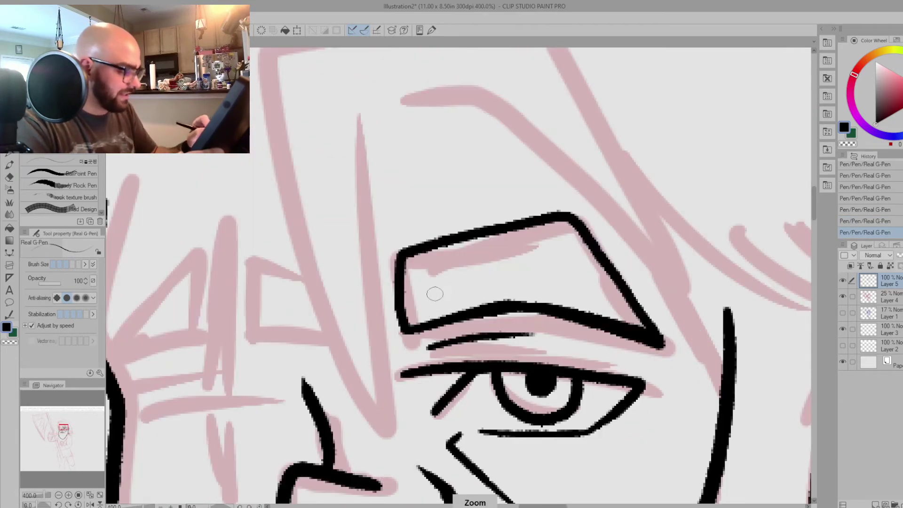
pyautogui.moveTo(405, 274); pyautogui.dragTo(517, 245)
pyautogui.moveTo(406, 301); pyautogui.dragTo(543, 272)
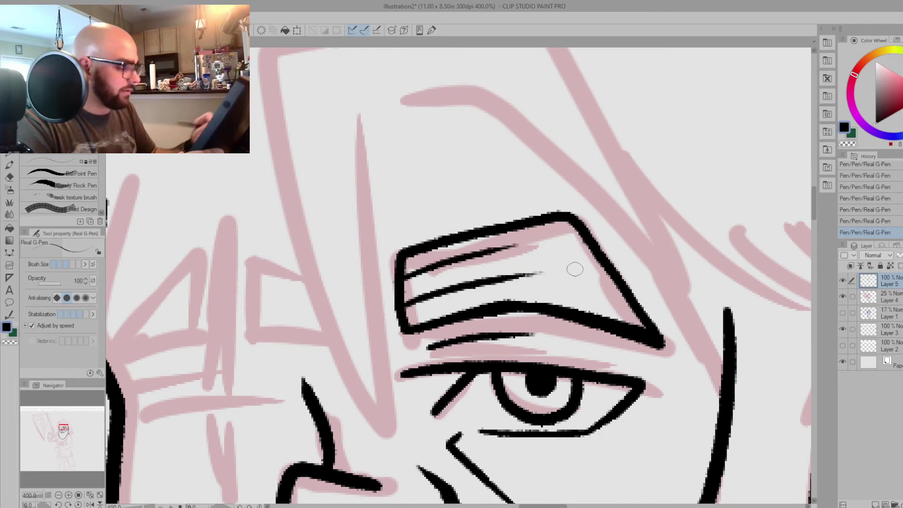
pyautogui.scroll(-3, 516, 282)
pyautogui.scroll(3, 564, 292)
pyautogui.moveTo(575, 305)
pyautogui.mouseDown()
pyautogui.moveTo(510, 267)
pyautogui.moveTo(477, 232)
pyautogui.mouseUp()
pyautogui.scroll(-3, 468, 296)
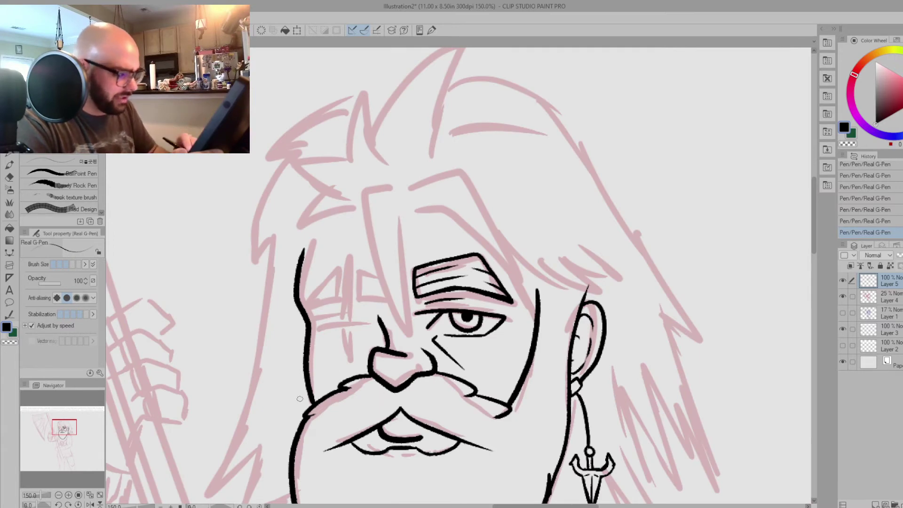
# Step: Ink the closed eye as a thick curved lid line with a thinner crease above it
pyautogui.scroll(1, 325, 396)
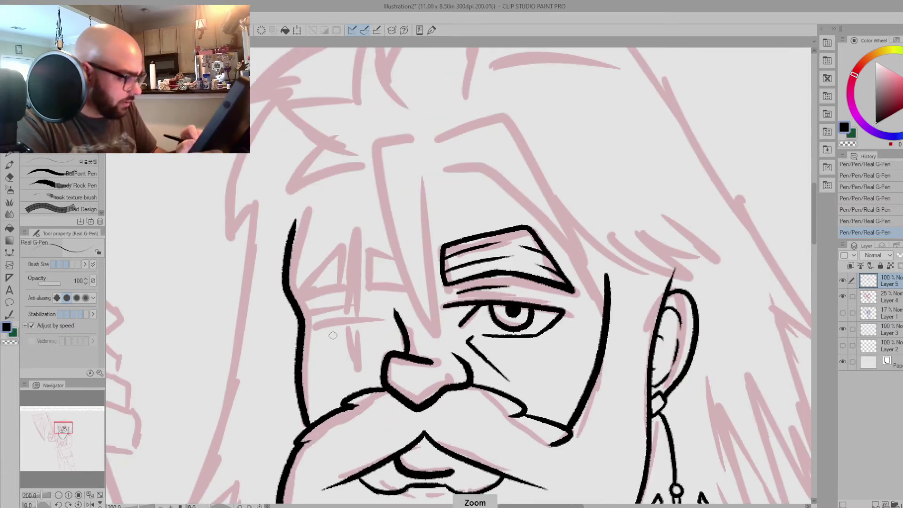
pyautogui.scroll(2, 335, 334)
pyautogui.moveTo(303, 311); pyautogui.dragTo(429, 295)
pyautogui.hotkey('ctrl', 'z')
pyautogui.moveTo(294, 298); pyautogui.dragTo(427, 283)
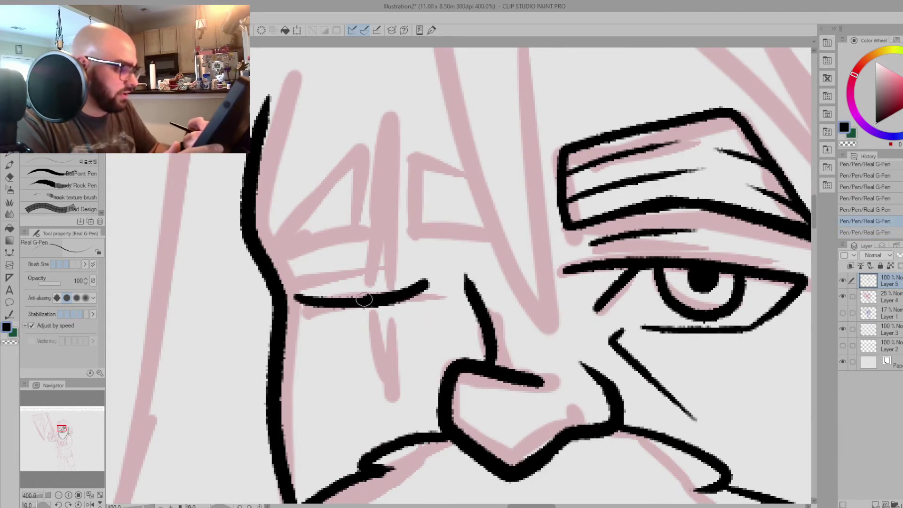
pyautogui.moveTo(302, 267)
pyautogui.mouseDown()
pyautogui.moveTo(404, 254)
pyautogui.moveTo(367, 251)
pyautogui.mouseUp()
pyautogui.moveTo(356, 309); pyautogui.dragTo(367, 387)
pyautogui.moveTo(356, 346); pyautogui.dragTo(390, 426)
pyautogui.moveTo(390, 426); pyautogui.dragTo(373, 361)
pyautogui.hotkey('ctrl', 'z')
pyautogui.hotkey('ctrl', 'z')
pyautogui.hotkey('ctrl', 'z')
pyautogui.hotkey('ctrl', 'z')
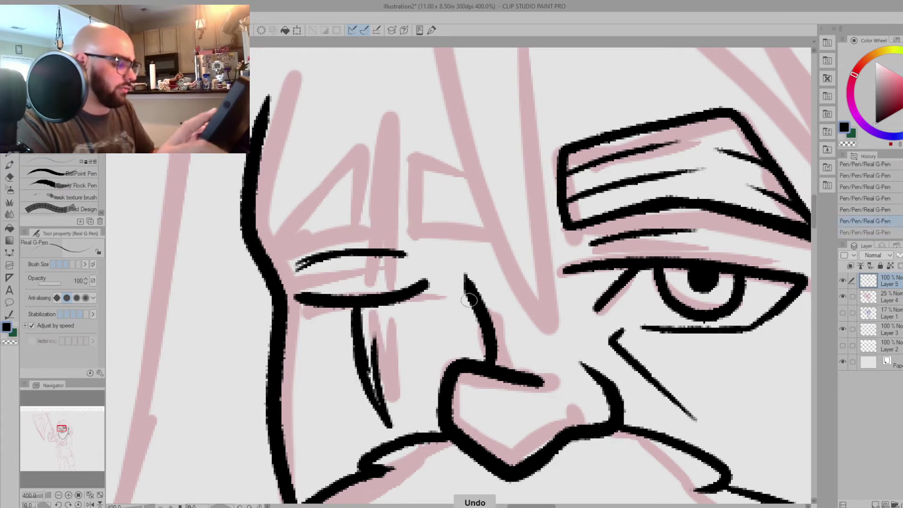
pyautogui.hotkey('ctrl', 'z')
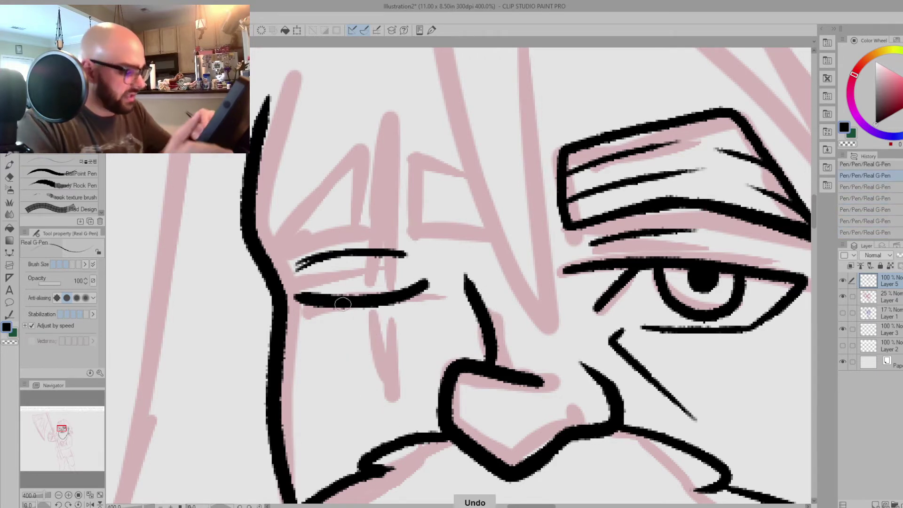
# Step: Draw a narrow vertical scar with pointed ends crossing the closed eye from the brow down to the cheek
pyautogui.moveTo(343, 294)
pyautogui.mouseDown()
pyautogui.moveTo(379, 115)
pyautogui.moveTo(358, 240)
pyautogui.moveTo(366, 256)
pyautogui.moveTo(362, 303)
pyautogui.moveTo(338, 399)
pyautogui.moveTo(353, 436)
pyautogui.mouseUp()
pyautogui.moveTo(356, 344)
pyautogui.mouseDown()
pyautogui.moveTo(346, 399)
pyautogui.moveTo(369, 294)
pyautogui.mouseUp()
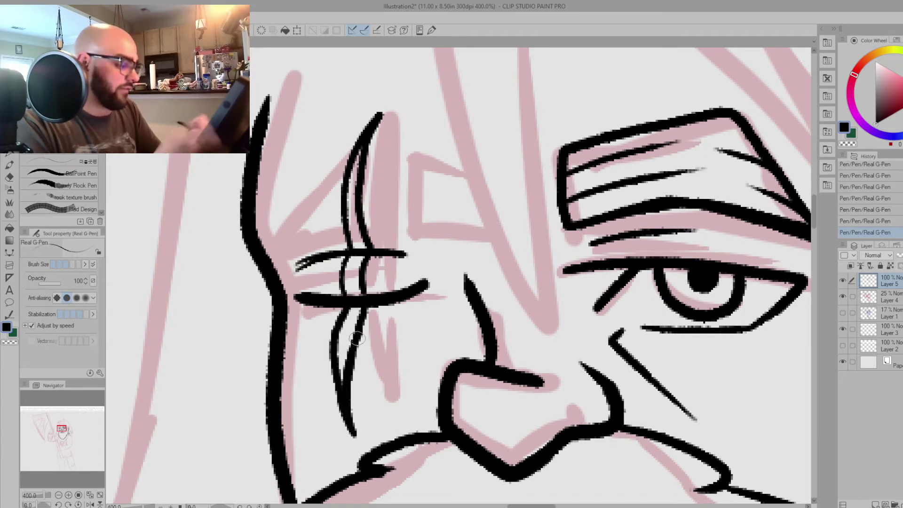
pyautogui.scroll(-3, 409, 306)
pyautogui.scroll(3, 373, 271)
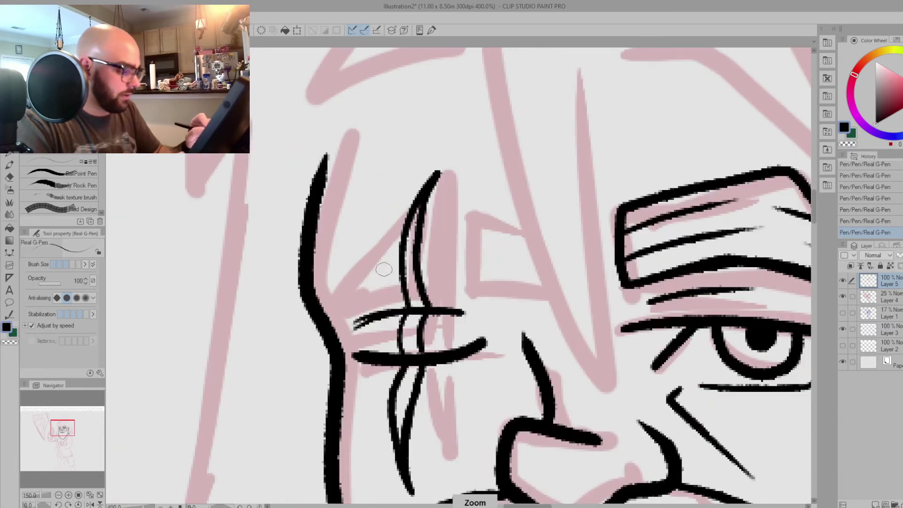
# Step: Draw the eyebrow above the closed eye as two blocks split by the scar, with hair strokes inside each
pyautogui.moveTo(331, 321)
pyautogui.mouseDown()
pyautogui.moveTo(394, 285)
pyautogui.moveTo(383, 290)
pyautogui.moveTo(386, 237)
pyautogui.moveTo(318, 294)
pyautogui.mouseUp()
pyautogui.hotkey('ctrl', 'z')
pyautogui.moveTo(436, 216)
pyautogui.mouseDown()
pyautogui.moveTo(430, 275)
pyautogui.moveTo(513, 283)
pyautogui.moveTo(509, 247)
pyautogui.moveTo(433, 218)
pyautogui.mouseUp()
pyautogui.moveTo(329, 306); pyautogui.dragTo(357, 282)
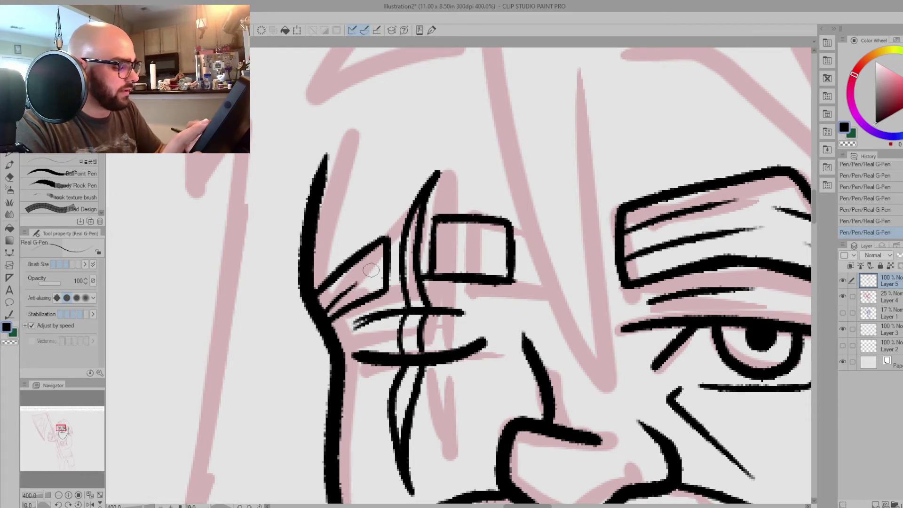
pyautogui.moveTo(463, 259); pyautogui.dragTo(508, 257)
pyautogui.moveTo(456, 241); pyautogui.dragTo(509, 240)
pyautogui.moveTo(314, 296); pyautogui.dragTo(364, 266)
# Step: Erase a small piece of line work at the scarred eyebrow with a reduced eraser, and return to the pen
pyautogui.hotkey('ctrl', 'alt', '0')
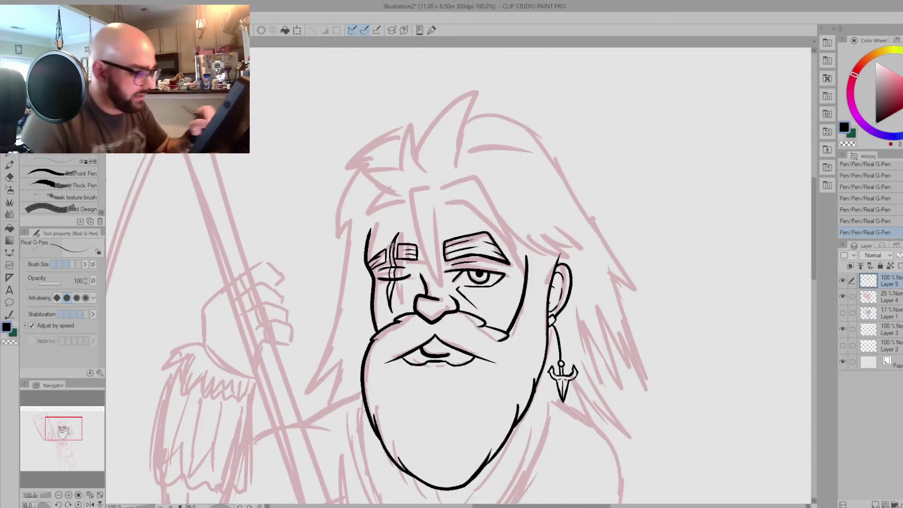
pyautogui.scroll(6, 383, 255)
pyautogui.press('[')
pyautogui.press('[')
pyautogui.press('[')
pyautogui.moveTo(382, 261)
pyautogui.mouseDown()
pyautogui.moveTo(378, 240)
pyautogui.moveTo(382, 273)
pyautogui.mouseUp()
pyautogui.scroll(-4, 513, 266)
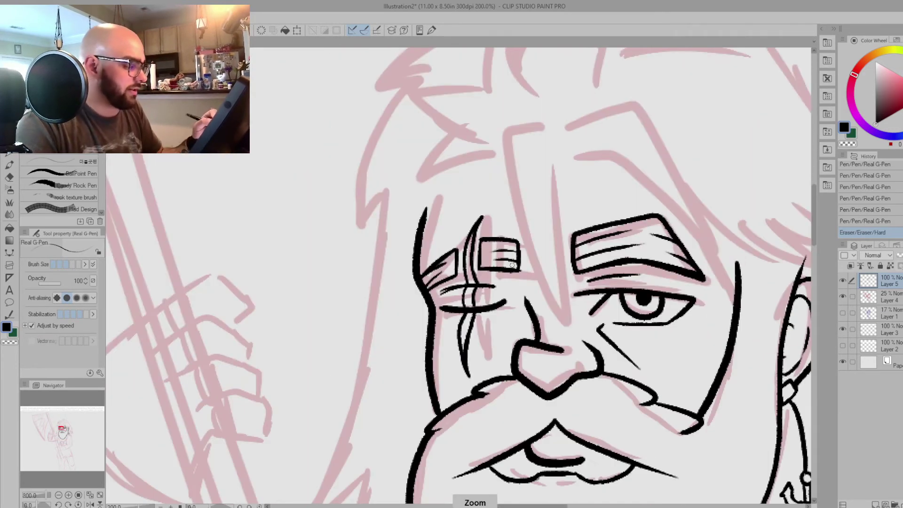
pyautogui.scroll(-1, 513, 266)
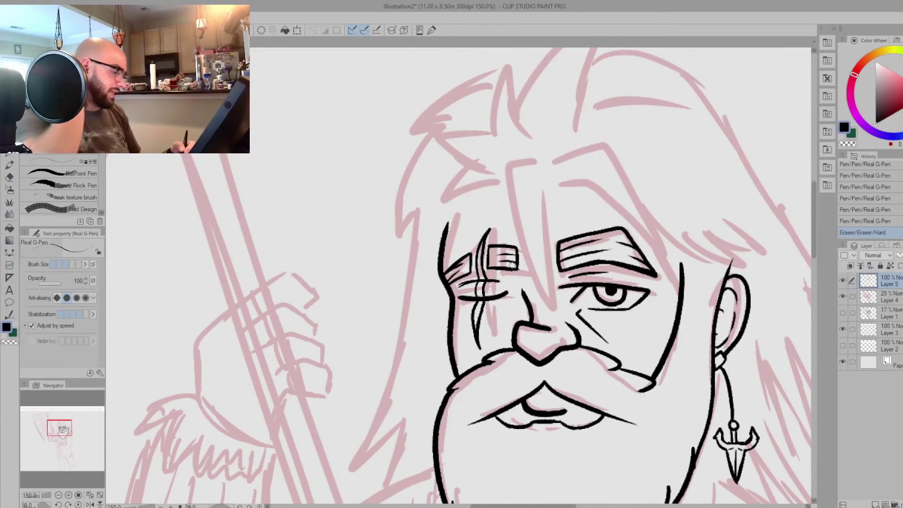
pyautogui.press('p')
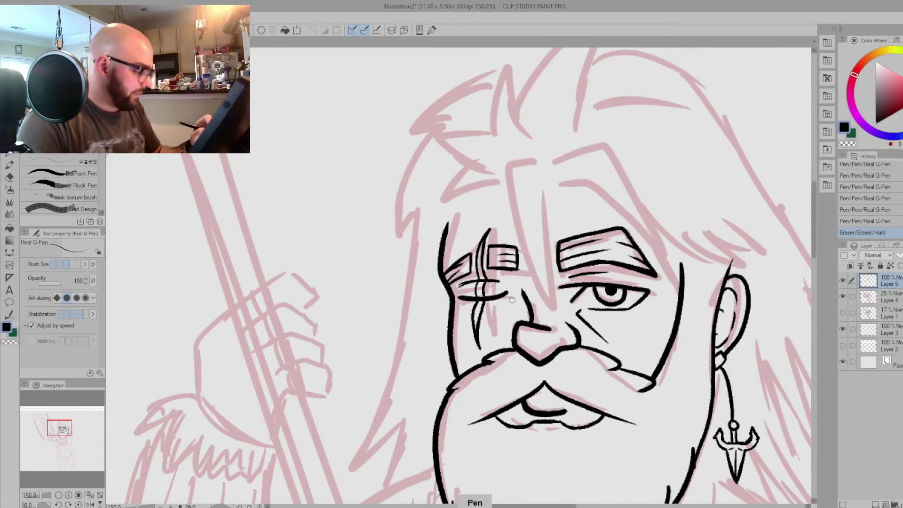
pyautogui.moveTo(513, 308); pyautogui.dragTo(490, 333)
pyautogui.hotkey('ctrl', 'z')
pyautogui.hotkey('ctrl', 'z')
pyautogui.moveTo(524, 303); pyautogui.dragTo(491, 330)
pyautogui.hotkey('ctrl', 'z')
pyautogui.moveTo(520, 296); pyautogui.dragTo(493, 334)
pyautogui.hotkey('ctrl', 'z')
pyautogui.hotkey('ctrl', 'z')
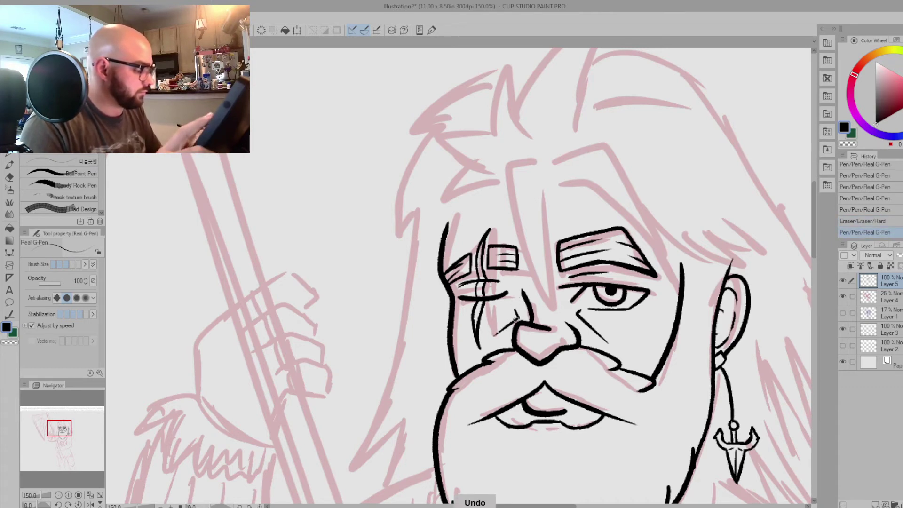
pyautogui.hotkey('ctrl', 'z')
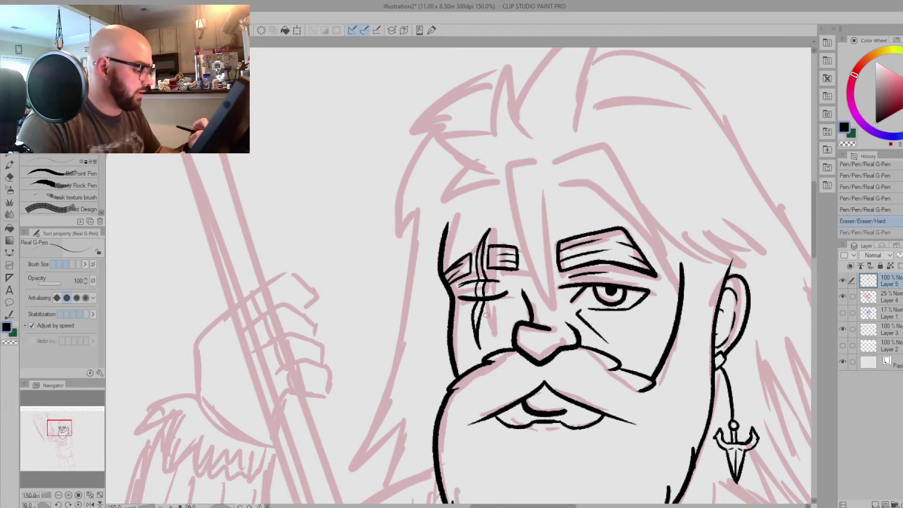
# Step: Ink short crease lines at the inner corner of the closed eye beside the nose bridge
pyautogui.scroll(3, 513, 300)
pyautogui.moveTo(507, 294); pyautogui.dragTo(484, 316)
pyautogui.scroll(-3, 614, 357)
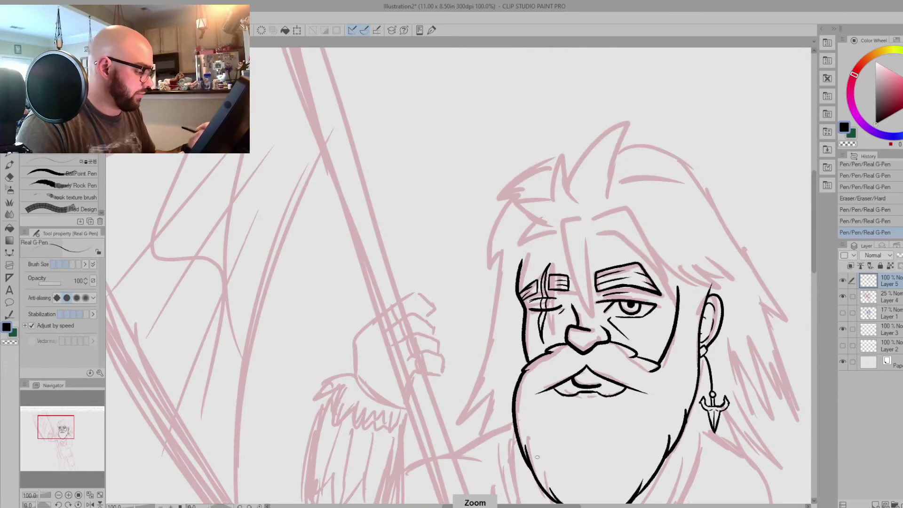
# Step: Ink the central forelock as a pointed strand curving from the hairline down between the eyebrows
pyautogui.moveTo(518, 506); pyautogui.dragTo(576, 506)
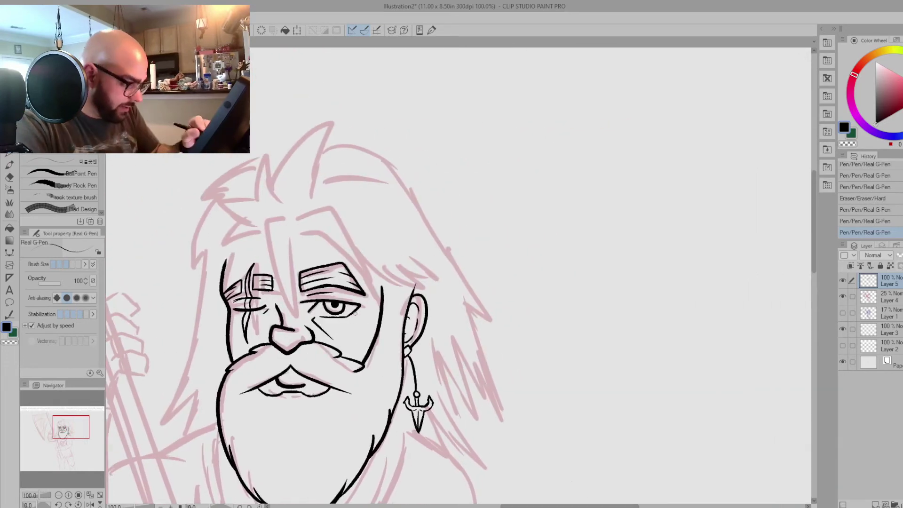
pyautogui.scroll(1, 283, 219)
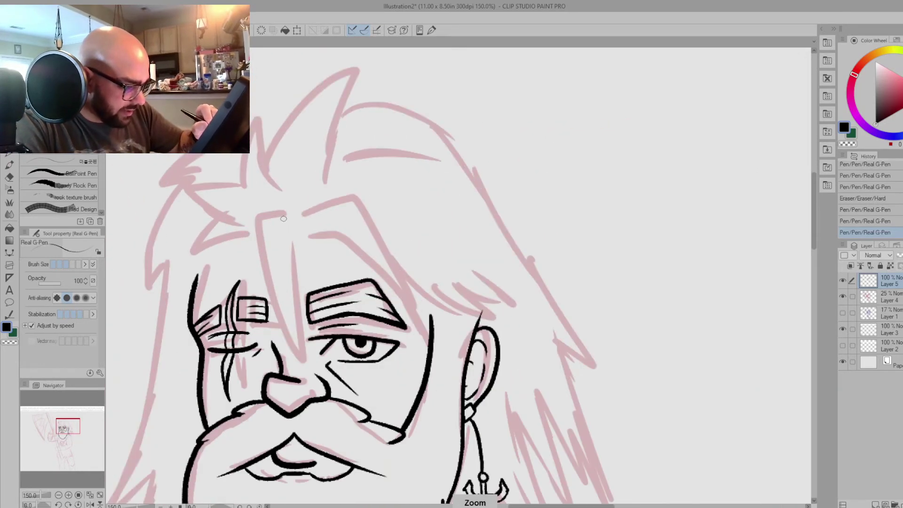
pyautogui.moveTo(278, 214)
pyautogui.mouseDown()
pyautogui.moveTo(259, 249)
pyautogui.moveTo(308, 361)
pyautogui.moveTo(287, 309)
pyautogui.moveTo(296, 237)
pyautogui.mouseUp()
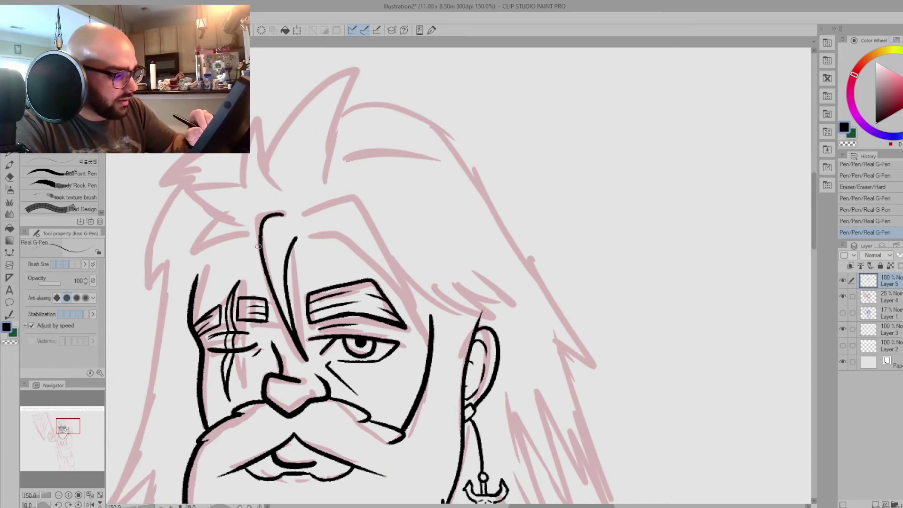
# Step: Ink the hairline above the scarred eyebrow and a long pointed lock sweeping down outside the closed eye
pyautogui.moveTo(257, 258)
pyautogui.mouseDown()
pyautogui.moveTo(188, 324)
pyautogui.moveTo(192, 395)
pyautogui.mouseUp()
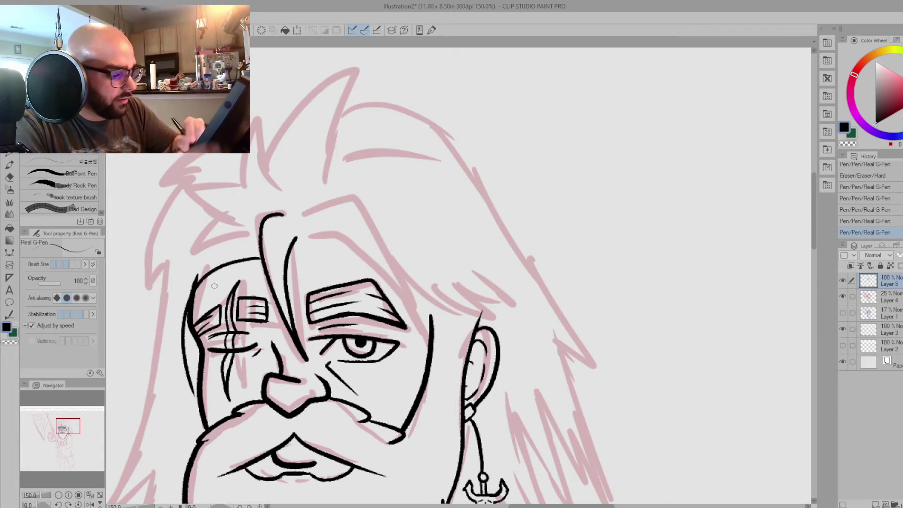
pyautogui.hotkey('ctrl', 'z')
pyautogui.moveTo(261, 257)
pyautogui.mouseDown()
pyautogui.moveTo(215, 282)
pyautogui.moveTo(174, 391)
pyautogui.moveTo(170, 367)
pyautogui.moveTo(191, 280)
pyautogui.moveTo(250, 237)
pyautogui.moveTo(245, 217)
pyautogui.moveTo(221, 217)
pyautogui.moveTo(166, 347)
pyautogui.moveTo(167, 379)
pyautogui.mouseUp()
pyautogui.hotkey('ctrl', 'z')
pyautogui.moveTo(170, 344)
pyautogui.mouseDown()
pyautogui.moveTo(226, 259)
pyautogui.moveTo(259, 249)
pyautogui.mouseUp()
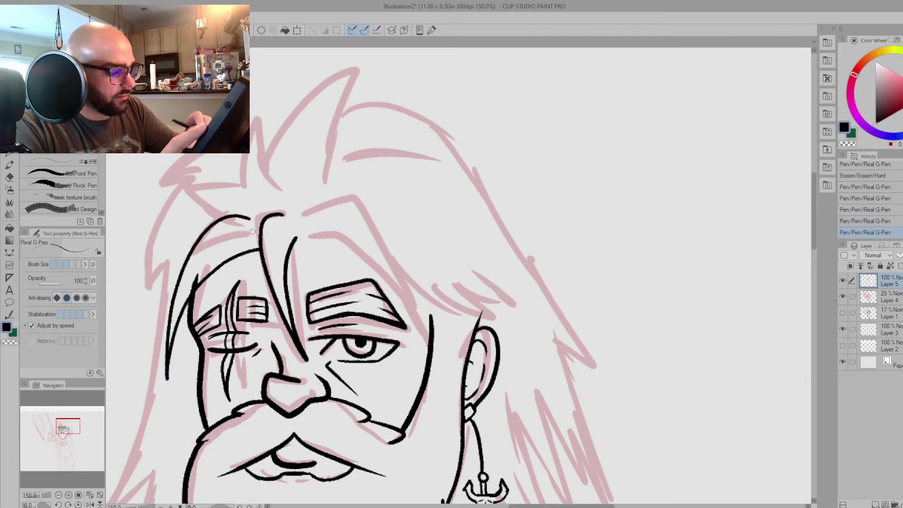
# Step: Erase the overlapping line work where the long lock crosses the face edge near the scarred eyebrow
pyautogui.moveTo(187, 295); pyautogui.dragTo(209, 266)
pyautogui.press('e')
pyautogui.moveTo(187, 294)
pyautogui.mouseDown()
pyautogui.moveTo(209, 264)
pyautogui.moveTo(183, 293)
pyautogui.mouseUp()
pyautogui.press(']')
pyautogui.hotkey('ctrl', 'space')
pyautogui.scroll(-2, 306, 228)
pyautogui.scroll(2, 338, 242)
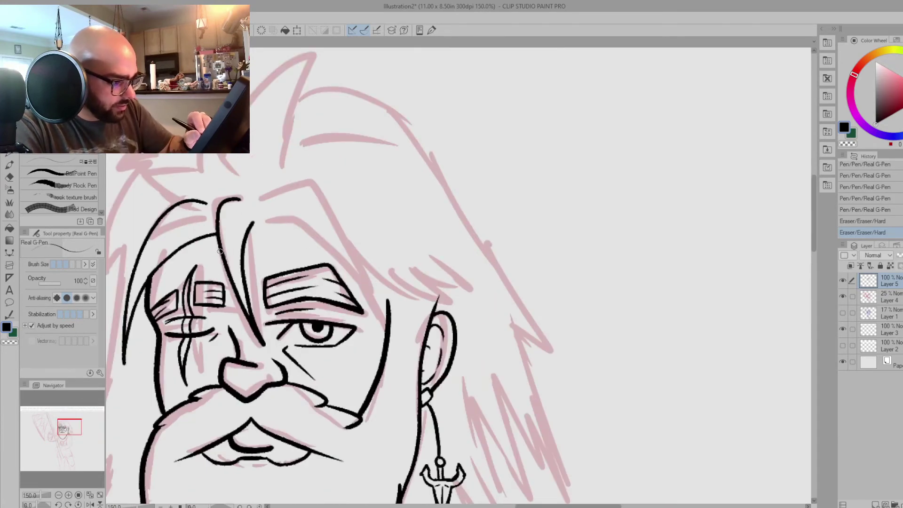
# Step: Ink the swept lock framing the open eye and add short hair ticks along the forehead hairline
pyautogui.moveTo(214, 246)
pyautogui.mouseDown()
pyautogui.moveTo(173, 255)
pyautogui.moveTo(207, 240)
pyautogui.mouseUp()
pyautogui.moveTo(197, 246)
pyautogui.mouseDown()
pyautogui.moveTo(294, 237)
pyautogui.moveTo(294, 226)
pyautogui.moveTo(346, 268)
pyautogui.moveTo(380, 336)
pyautogui.mouseUp()
pyautogui.moveTo(375, 295)
pyautogui.mouseDown()
pyautogui.moveTo(334, 216)
pyautogui.moveTo(265, 190)
pyautogui.mouseUp()
pyautogui.moveTo(242, 248)
pyautogui.mouseDown()
pyautogui.moveTo(278, 225)
pyautogui.moveTo(292, 238)
pyautogui.moveTo(310, 232)
pyautogui.moveTo(301, 230)
pyautogui.mouseUp()
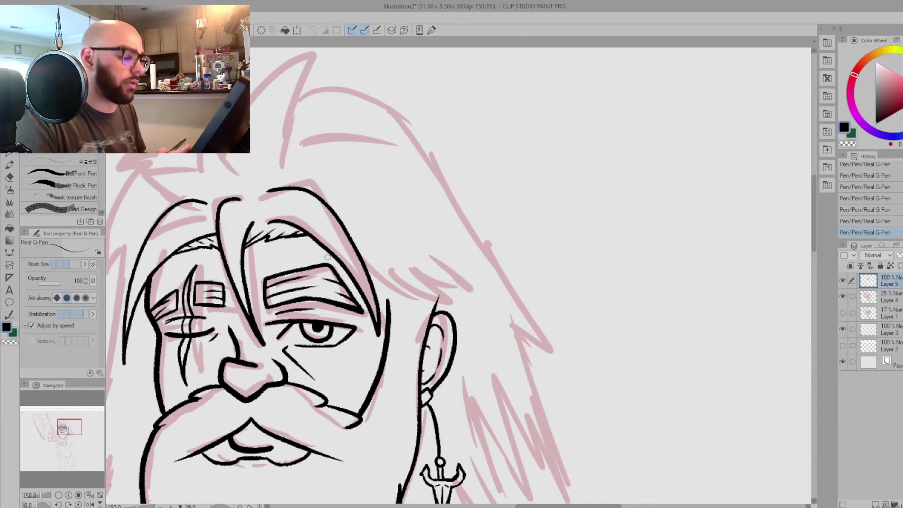
# Step: Add thin hair strands inside the side locks and the central forelock
pyautogui.moveTo(192, 213)
pyautogui.mouseDown()
pyautogui.moveTo(152, 248)
pyautogui.moveTo(145, 269)
pyautogui.mouseUp()
pyautogui.moveTo(227, 221); pyautogui.dragTo(239, 246)
pyautogui.moveTo(287, 208)
pyautogui.mouseDown()
pyautogui.moveTo(334, 241)
pyautogui.moveTo(338, 235)
pyautogui.mouseUp()
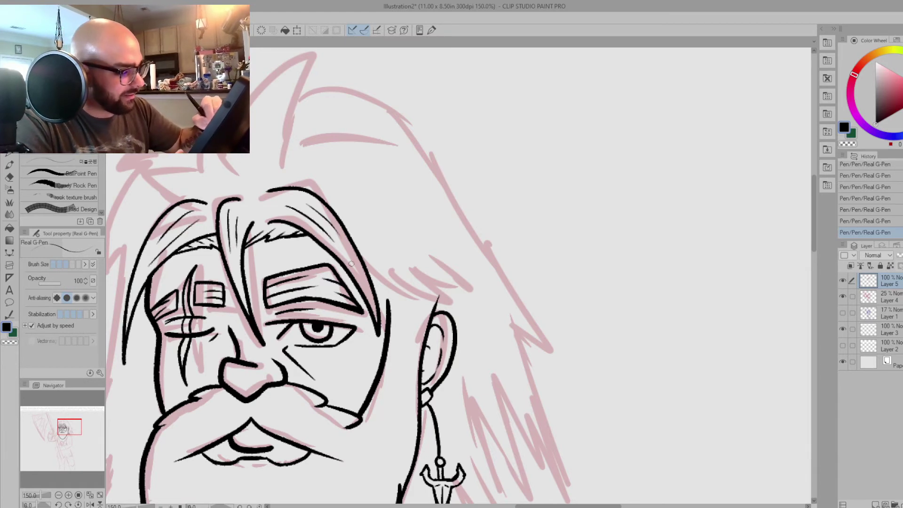
# Step: Ink the temple hair above the ear with a lower curve and a jagged row of pointed strands
pyautogui.scroll(-1, 355, 277)
pyautogui.scroll(1, 392, 302)
pyautogui.moveTo(353, 266); pyautogui.dragTo(403, 302)
pyautogui.moveTo(369, 260); pyautogui.dragTo(390, 272)
pyautogui.moveTo(388, 267); pyautogui.dragTo(435, 279)
pyautogui.moveTo(332, 207); pyautogui.dragTo(408, 241)
pyautogui.hotkey('ctrl', '-')
pyautogui.hotkey('ctrl', 'z')
pyautogui.hotkey('ctrl', 'z')
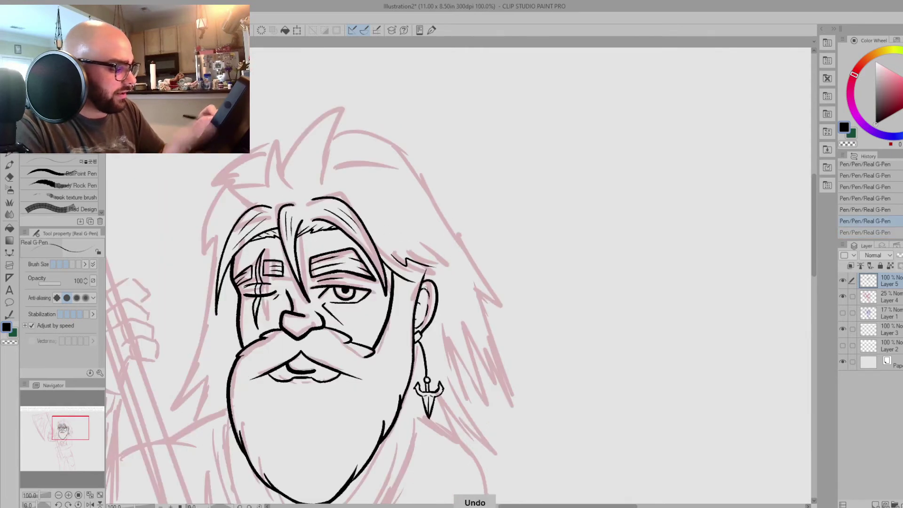
# Step: Erase the stray bit of line at the upper tip of the ear below the temple hair
pyautogui.hotkey('ctrl', '-')
pyautogui.hotkey('ctrl', '+')
pyautogui.hotkey('ctrl', '+')
pyautogui.hotkey('ctrl', '+')
pyautogui.hotkey('ctrl', '+')
pyautogui.hotkey('ctrl', '+')
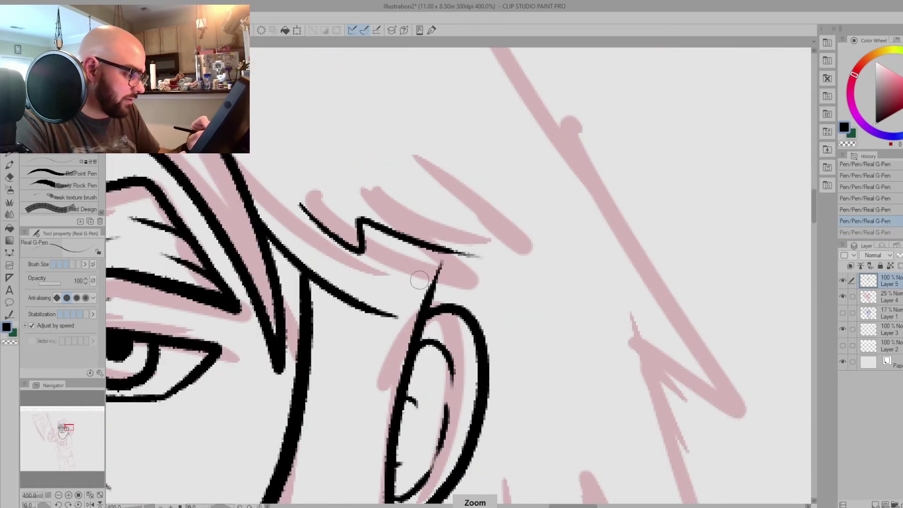
pyautogui.click(411, 297)
pyautogui.hotkey('ctrl', '-')
pyautogui.hotkey('ctrl', '-')
pyautogui.hotkey('ctrl', '-')
pyautogui.hotkey('ctrl', '-')
pyautogui.hotkey('ctrl', '-')
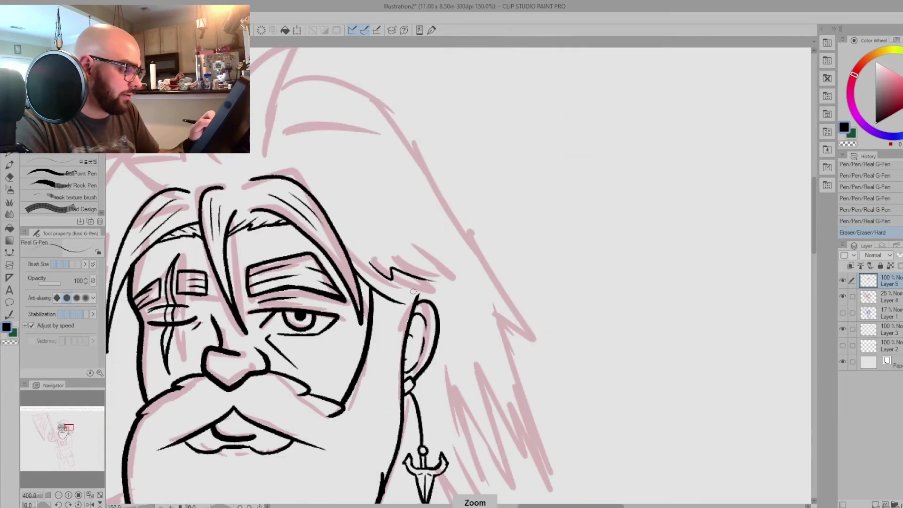
pyautogui.hotkey('ctrl', '+')
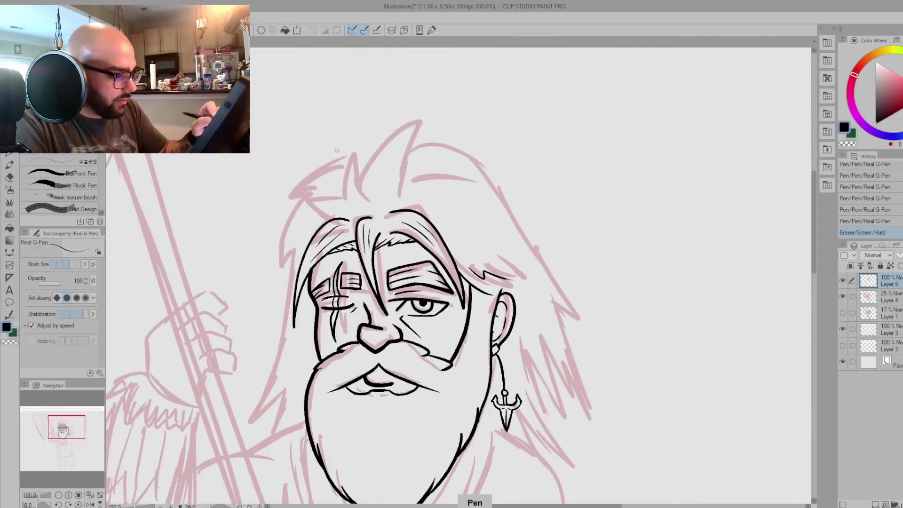
# Step: Ink a second layer of pointed locks with inner strands outside the lock on the scarred side
pyautogui.hotkey('ctrl', '+')
pyautogui.moveTo(333, 211)
pyautogui.mouseDown()
pyautogui.moveTo(301, 227)
pyautogui.moveTo(239, 292)
pyautogui.mouseUp()
pyautogui.hotkey('ctrl', 'z')
pyautogui.moveTo(339, 214)
pyautogui.mouseDown()
pyautogui.moveTo(262, 278)
pyautogui.moveTo(242, 328)
pyautogui.moveTo(336, 217)
pyautogui.moveTo(271, 268)
pyautogui.moveTo(248, 330)
pyautogui.moveTo(291, 282)
pyautogui.moveTo(300, 243)
pyautogui.moveTo(323, 229)
pyautogui.moveTo(289, 250)
pyautogui.mouseUp()
pyautogui.hotkey('ctrl', 'z')
pyautogui.hotkey('ctrl', 'z')
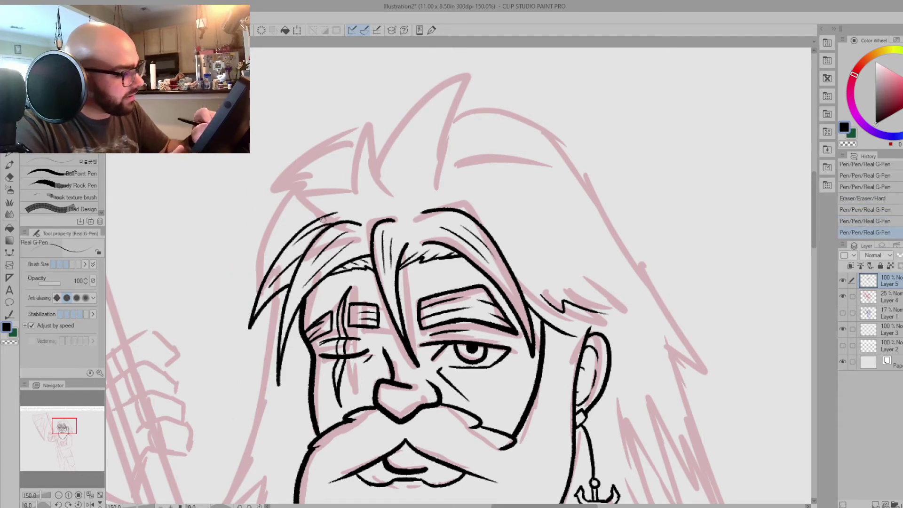
pyautogui.moveTo(318, 220); pyautogui.dragTo(363, 216)
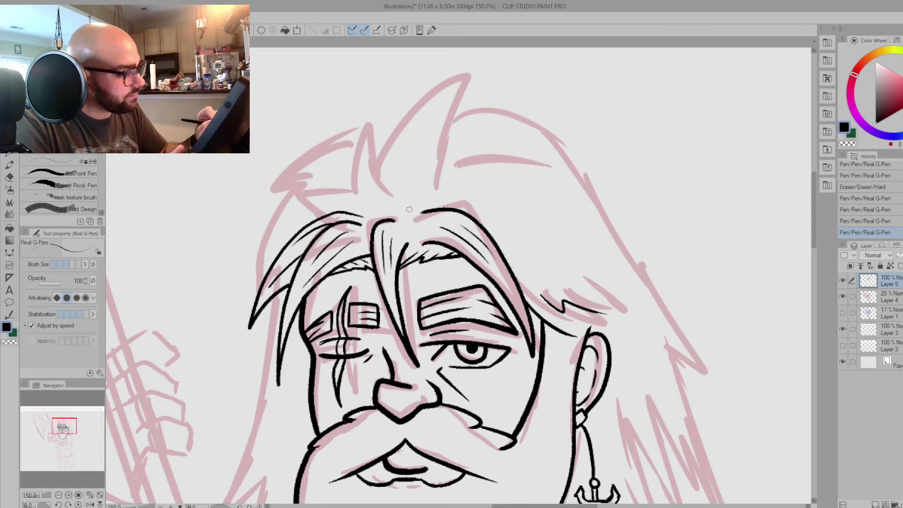
pyautogui.moveTo(424, 205); pyautogui.dragTo(497, 228)
pyautogui.hotkey('ctrl', 'z')
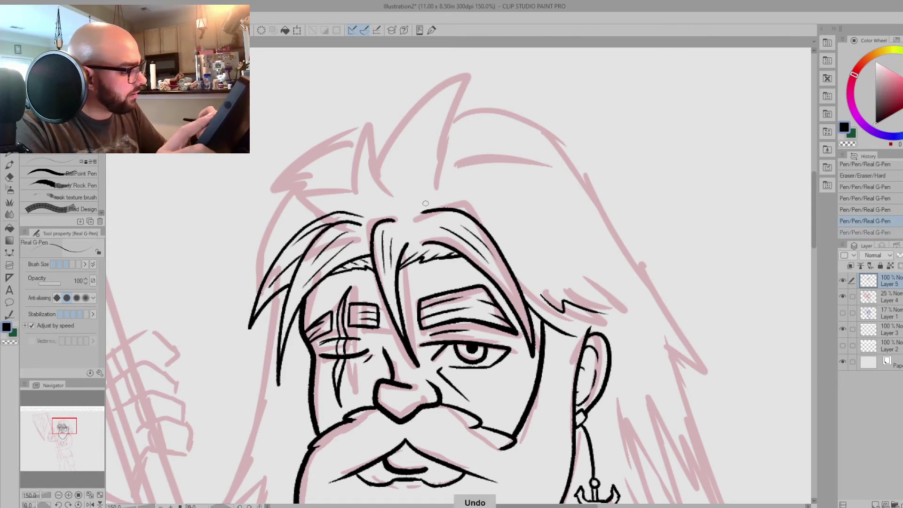
pyautogui.moveTo(432, 200)
pyautogui.mouseDown()
pyautogui.moveTo(471, 207)
pyautogui.moveTo(535, 266)
pyautogui.moveTo(508, 253)
pyautogui.mouseUp()
pyautogui.hotkey('ctrl', 'z')
# Step: Ink a pointed outer lock with inner strands above the open eye on a mirrored canvas, and restore the normal view
pyautogui.click(89, 504)
pyautogui.moveTo(485, 200)
pyautogui.mouseDown()
pyautogui.moveTo(442, 212)
pyautogui.moveTo(347, 282)
pyautogui.moveTo(414, 261)
pyautogui.moveTo(386, 260)
pyautogui.mouseUp()
pyautogui.moveTo(437, 225); pyautogui.dragTo(388, 246)
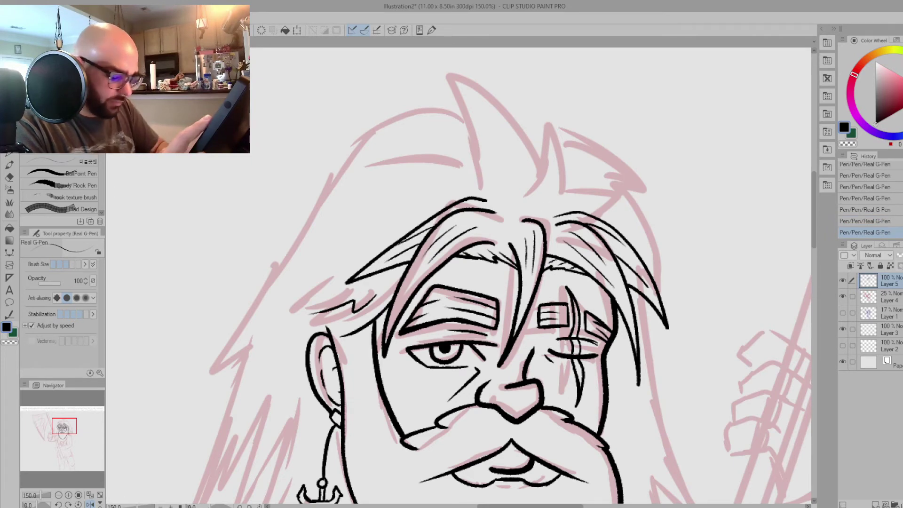
pyautogui.click(90, 504)
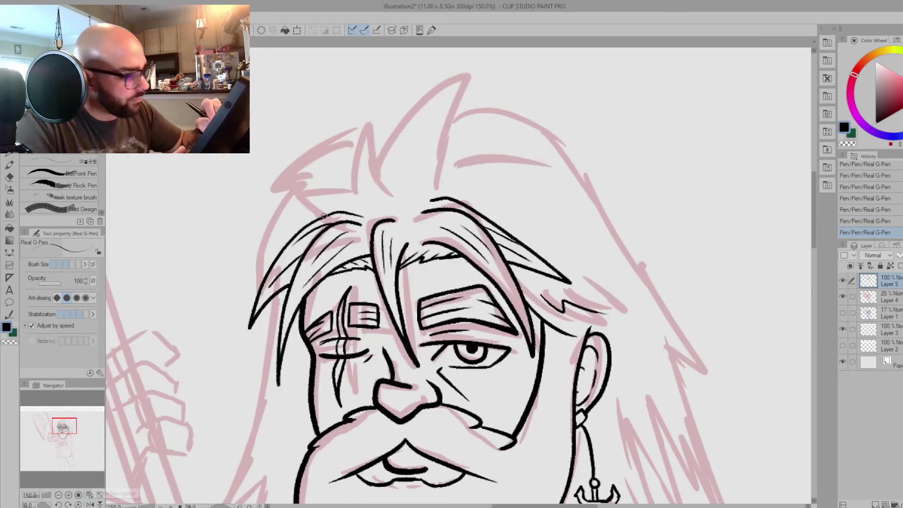
# Step: Ink two small pointed tufts rising above the forehead hair on the scarred side
pyautogui.moveTo(325, 214)
pyautogui.mouseDown()
pyautogui.moveTo(294, 188)
pyautogui.moveTo(348, 190)
pyautogui.moveTo(293, 181)
pyautogui.moveTo(316, 214)
pyautogui.mouseUp()
pyautogui.hotkey('ctrl', 'z')
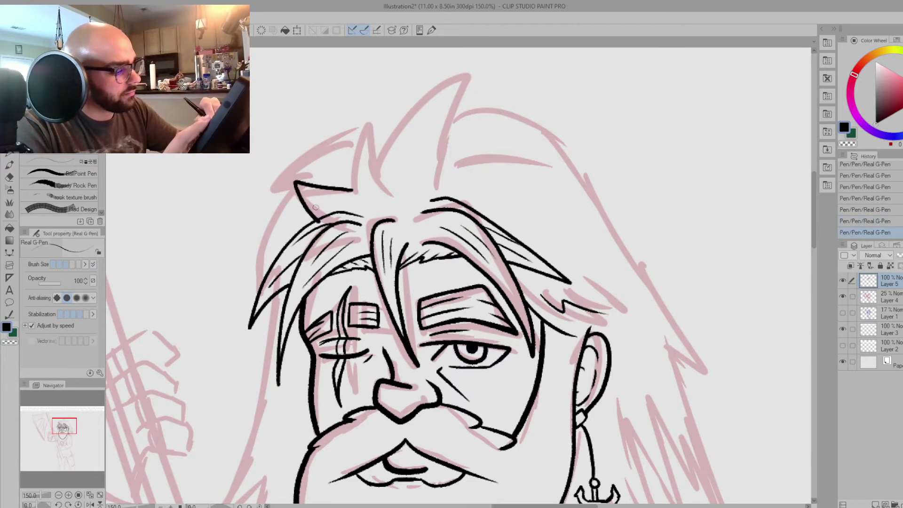
pyautogui.hotkey('ctrl', 'z')
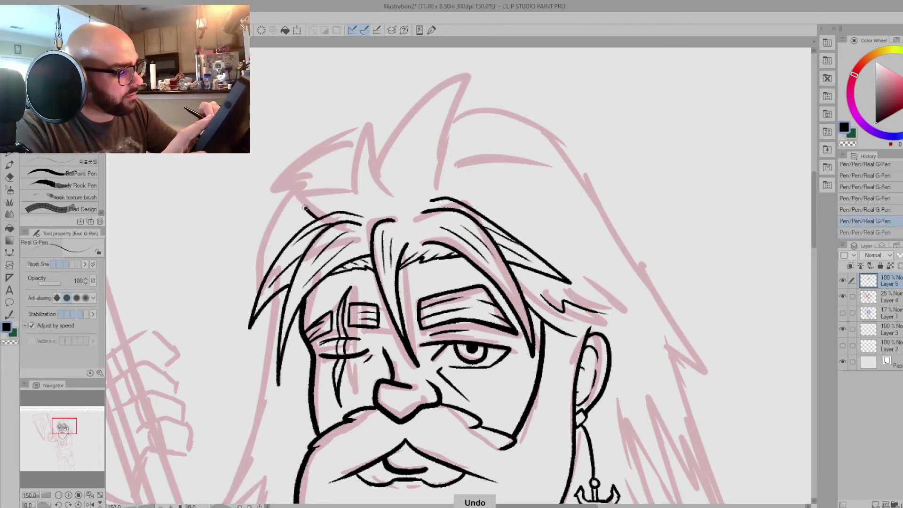
pyautogui.moveTo(301, 199)
pyautogui.mouseDown()
pyautogui.moveTo(346, 199)
pyautogui.moveTo(339, 190)
pyautogui.moveTo(364, 126)
pyautogui.moveTo(372, 173)
pyautogui.moveTo(371, 155)
pyautogui.moveTo(468, 85)
pyautogui.moveTo(442, 175)
pyautogui.mouseUp()
pyautogui.hotkey('ctrl', 'z')
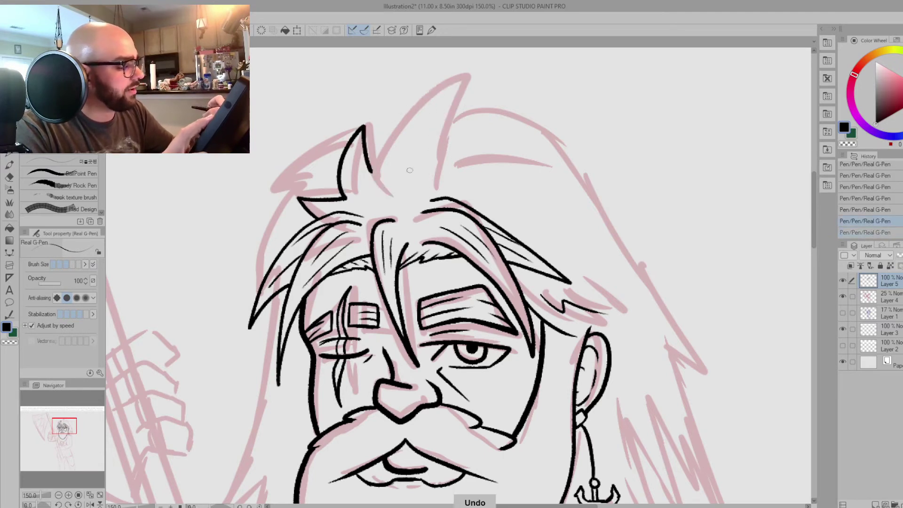
# Step: Ink the tall curved tuft at the crown and add thin hair strands inside the tufts
pyautogui.moveTo(371, 171)
pyautogui.mouseDown()
pyautogui.moveTo(437, 92)
pyautogui.moveTo(436, 170)
pyautogui.mouseUp()
pyautogui.moveTo(454, 87); pyautogui.dragTo(418, 171)
pyautogui.moveTo(421, 101); pyautogui.dragTo(390, 168)
pyautogui.moveTo(362, 131); pyautogui.dragTo(359, 191)
pyautogui.moveTo(340, 158); pyautogui.dragTo(353, 210)
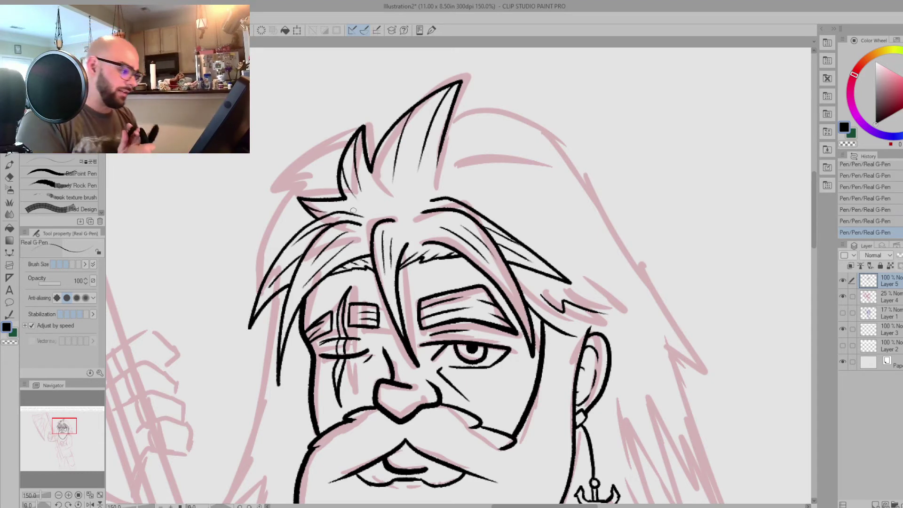
pyautogui.scroll(-2, 353, 210)
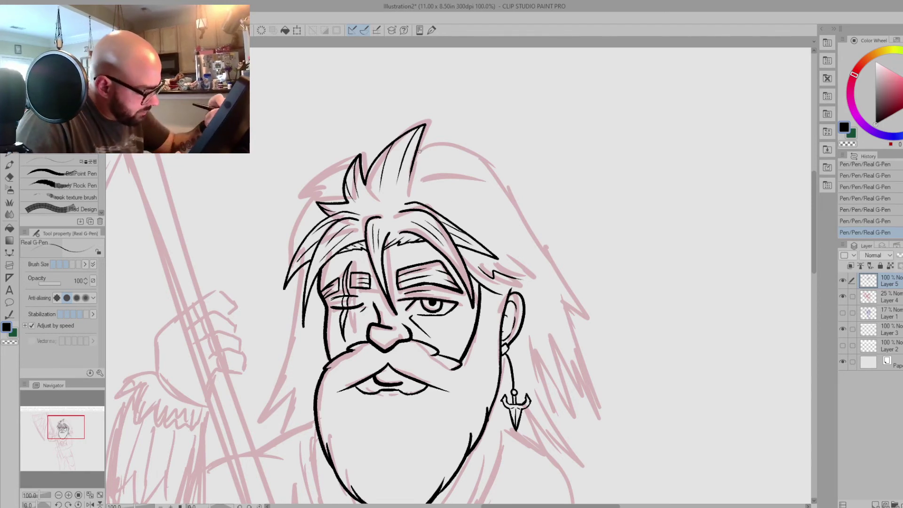
pyautogui.moveTo(420, 150)
pyautogui.mouseDown()
pyautogui.moveTo(452, 145)
pyautogui.moveTo(513, 188)
pyautogui.moveTo(555, 254)
pyautogui.mouseUp()
pyautogui.hotkey('ctrl', 'z')
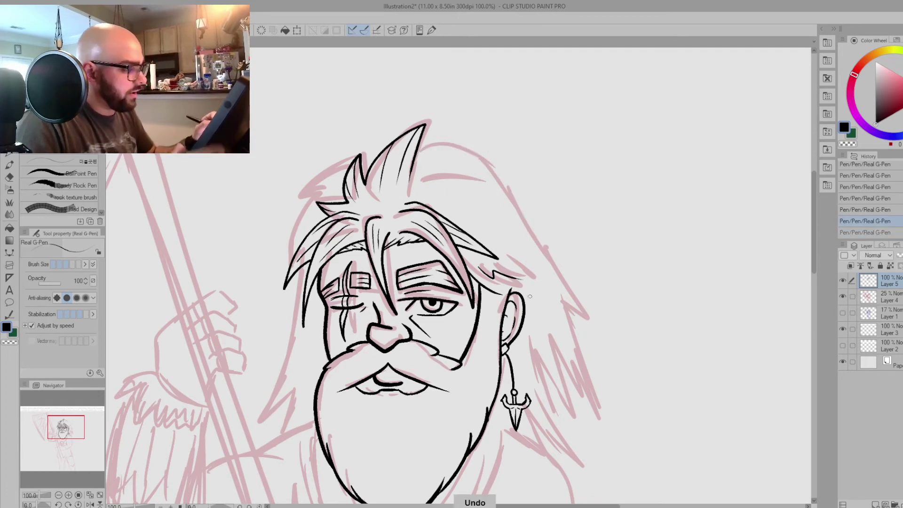
pyautogui.hotkey('ctrl', '-')
pyautogui.hotkey('ctrl', '-')
pyautogui.hotkey('ctrl', '-')
pyautogui.hotkey('ctrl', '+')
pyautogui.hotkey('ctrl', '+')
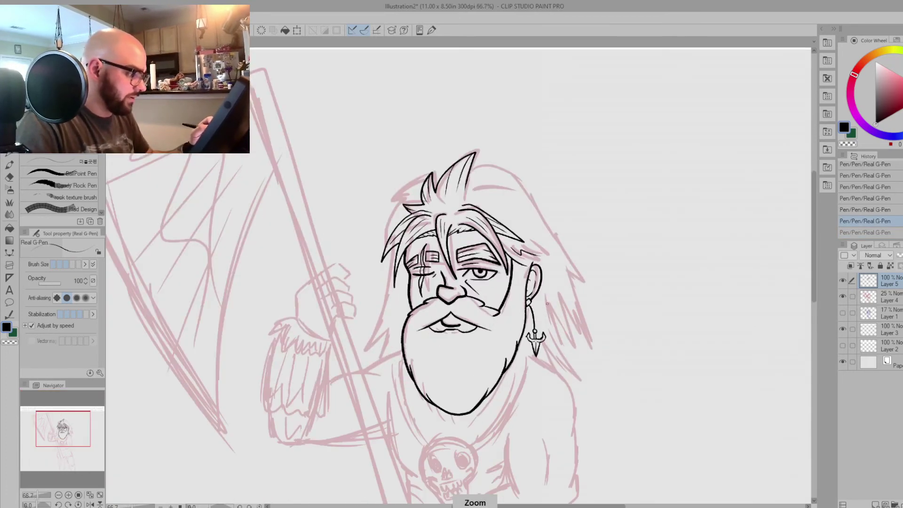
pyautogui.scroll(2, 533, 305)
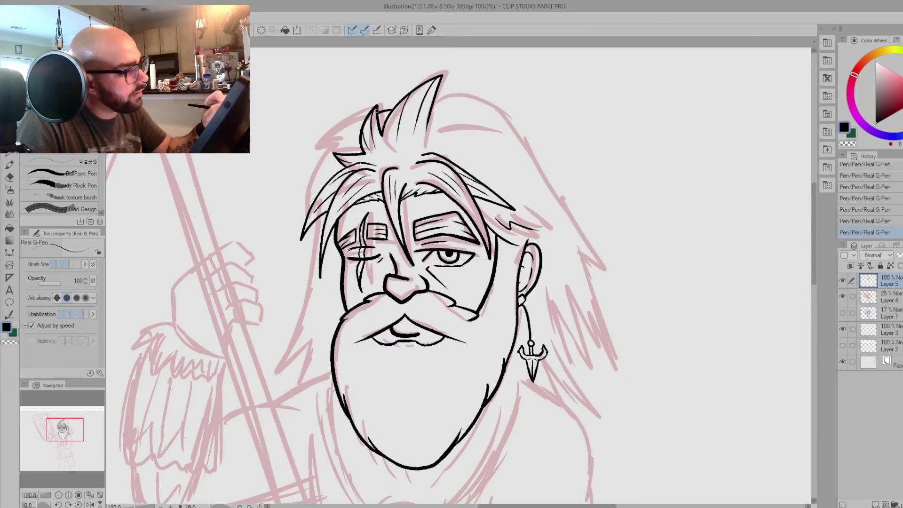
pyautogui.moveTo(370, 115)
pyautogui.mouseDown()
pyautogui.moveTo(307, 183)
pyautogui.moveTo(271, 370)
pyautogui.mouseUp()
pyautogui.hotkey('ctrl', 'z')
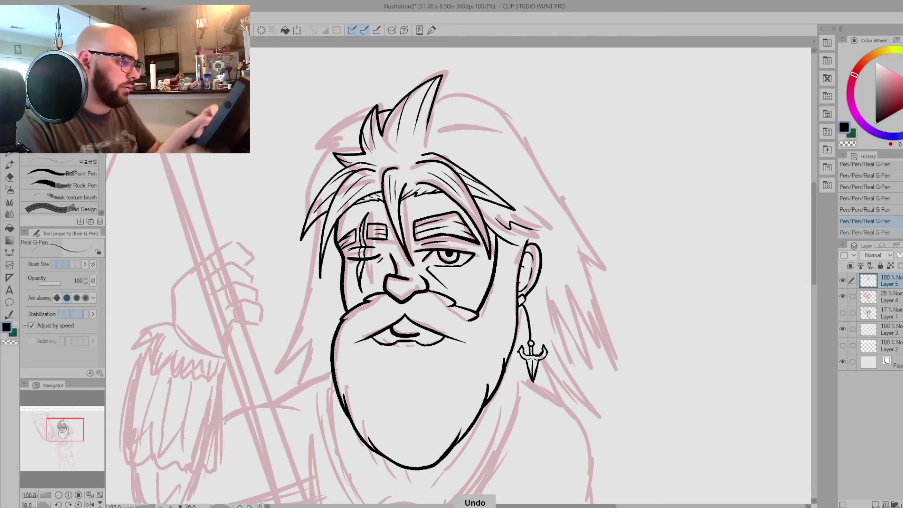
pyautogui.hotkey('ctrl', 'z')
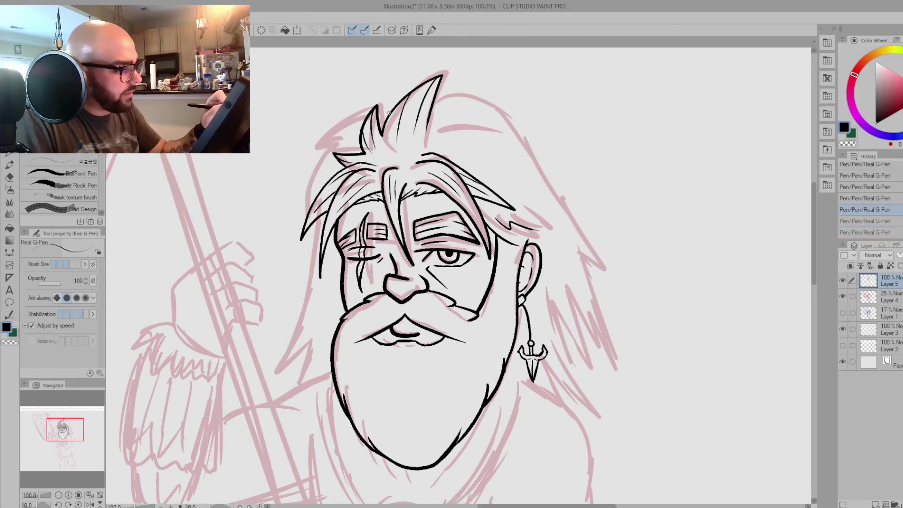
# Step: Ink the outer hair outline on the scarred side from the tufts down to a point beside the beard
pyautogui.moveTo(390, 111)
pyautogui.mouseDown()
pyautogui.moveTo(341, 137)
pyautogui.moveTo(314, 183)
pyautogui.moveTo(311, 237)
pyautogui.moveTo(276, 362)
pyautogui.mouseUp()
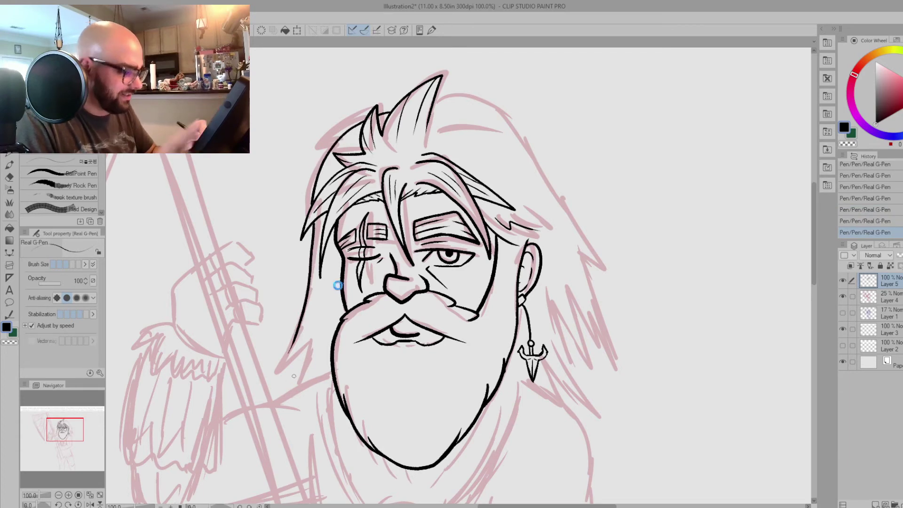
pyautogui.hotkey('ctrl', 'z')
pyautogui.moveTo(312, 224); pyautogui.dragTo(281, 382)
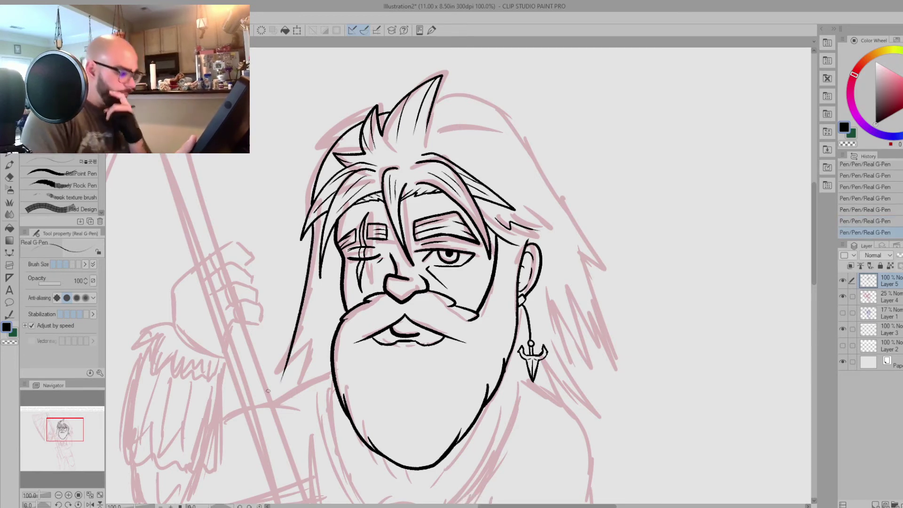
# Step: Ink the crown outline as one smooth curve from the tall tuft over the head to above the ear
pyautogui.moveTo(436, 102)
pyautogui.mouseDown()
pyautogui.moveTo(485, 112)
pyautogui.moveTo(562, 254)
pyautogui.mouseUp()
pyautogui.hotkey('ctrl', 'z')
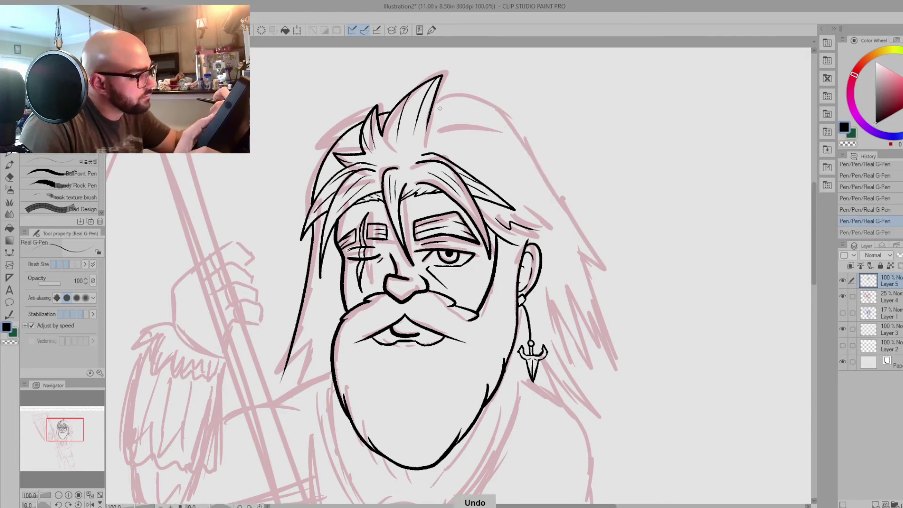
pyautogui.moveTo(433, 107)
pyautogui.mouseDown()
pyautogui.moveTo(487, 117)
pyautogui.moveTo(556, 239)
pyautogui.mouseUp()
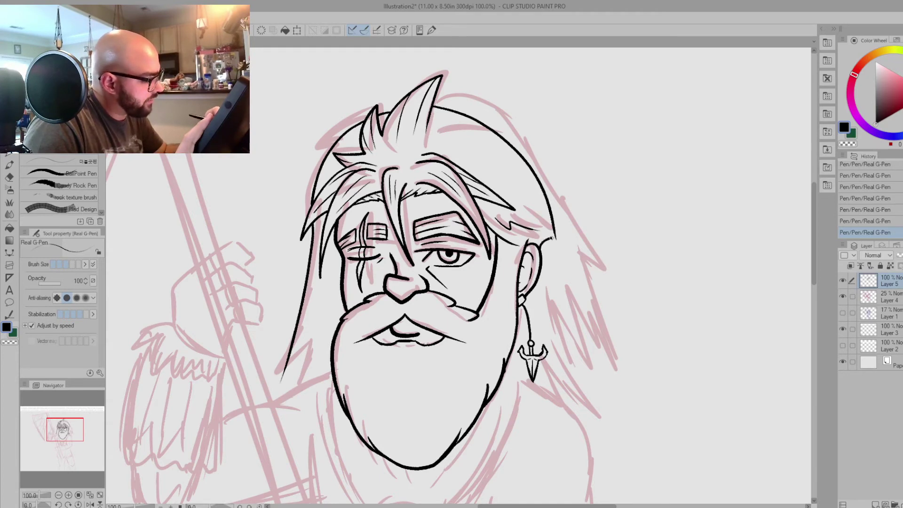
pyautogui.hotkey('ctrl', 'z')
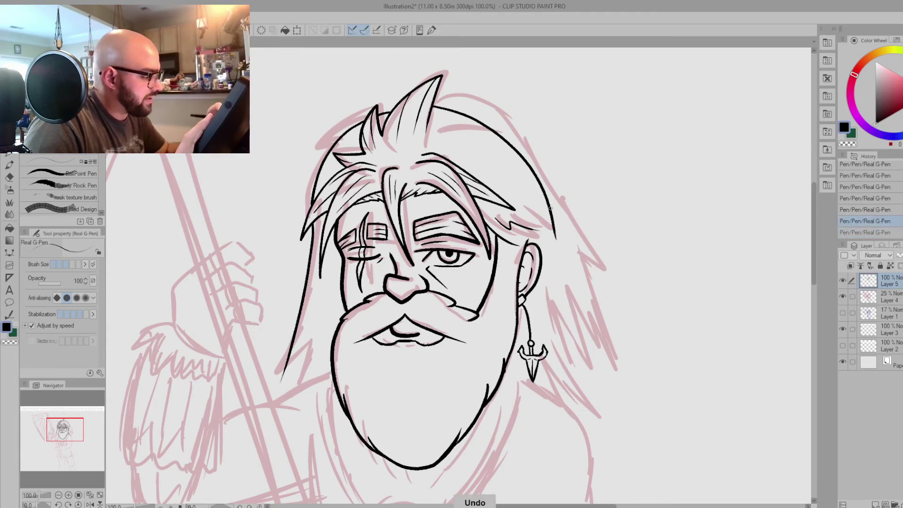
# Step: Ink the banded hair tie behind the ear, where the crown outline ends
pyautogui.moveTo(553, 229); pyautogui.dragTo(556, 242)
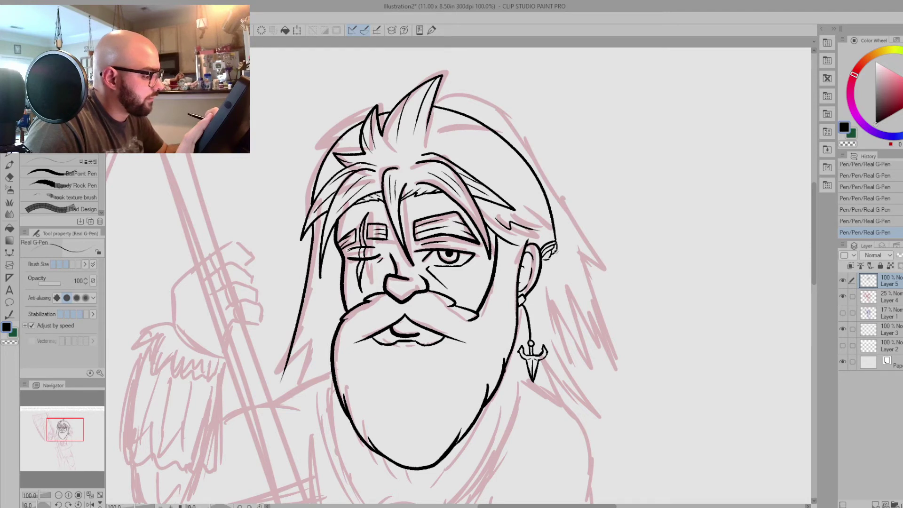
pyautogui.hotkey('ctrl', 'z')
pyautogui.hotkey('ctrl', 'z')
pyautogui.hotkey('ctrl', 'z')
pyautogui.hotkey('ctrl', 'z')
pyautogui.hotkey('ctrl', 'z')
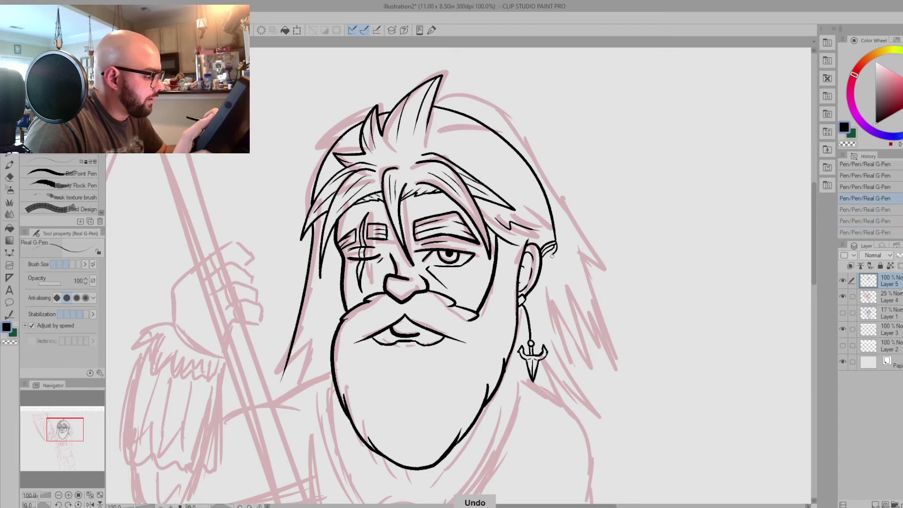
pyautogui.hotkey('ctrl', 'y')
pyautogui.hotkey('ctrl', 'y')
pyautogui.hotkey('ctrl', 'y')
pyautogui.hotkey('ctrl', 'y')
pyautogui.hotkey('ctrl', 'y')
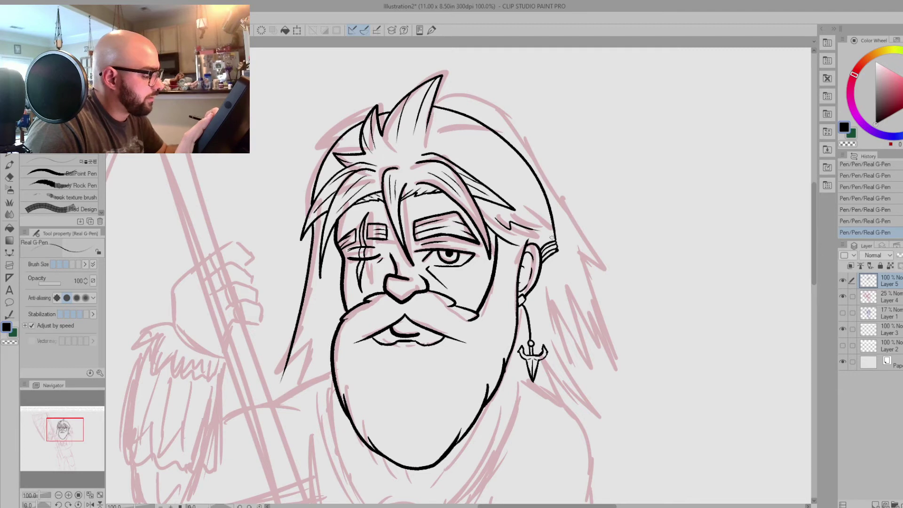
# Step: Ink the short ponytail's outline from the hair tie, with several jagged, pointed tips flaring outward
pyautogui.moveTo(548, 220)
pyautogui.mouseDown()
pyautogui.moveTo(549, 304)
pyautogui.moveTo(571, 328)
pyautogui.moveTo(595, 324)
pyautogui.mouseUp()
pyautogui.hotkey('ctrl', 'z')
pyautogui.hotkey('ctrl', 'z')
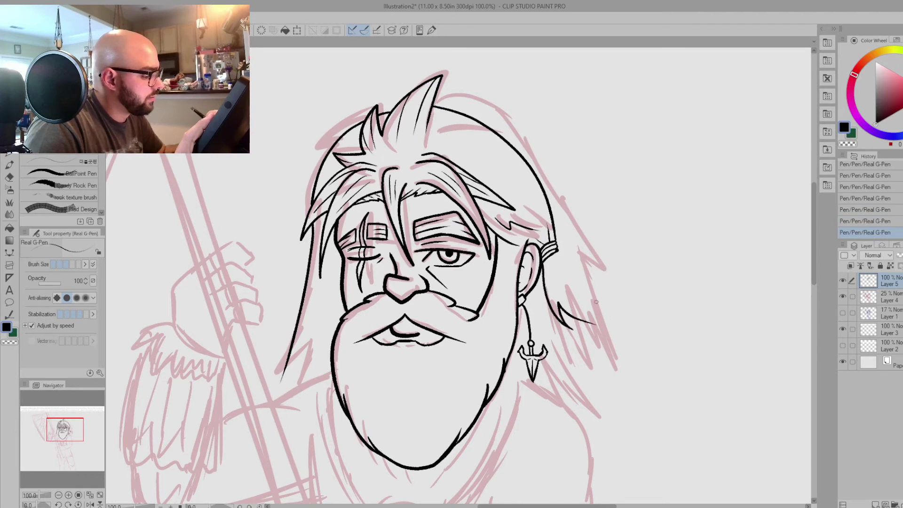
pyautogui.moveTo(561, 254)
pyautogui.mouseDown()
pyautogui.moveTo(592, 266)
pyautogui.moveTo(604, 291)
pyautogui.moveTo(598, 337)
pyautogui.mouseUp()
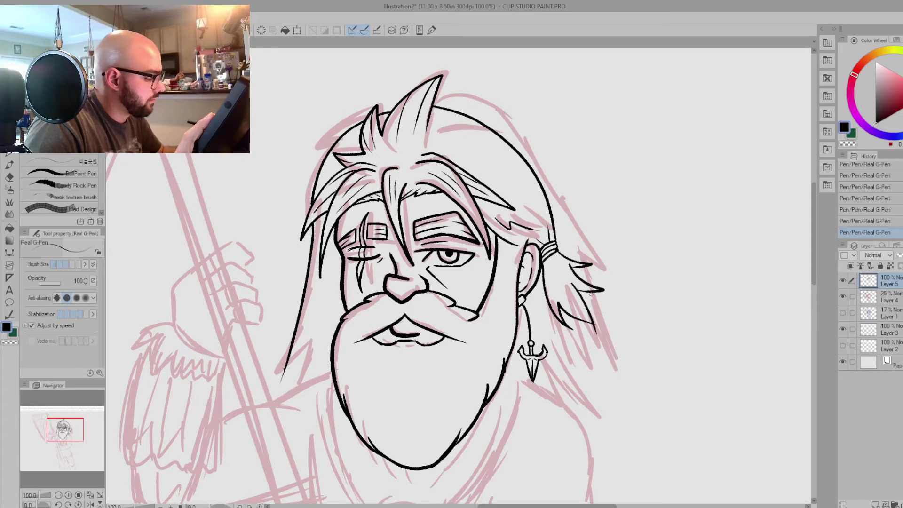
pyautogui.moveTo(589, 325)
pyautogui.mouseDown()
pyautogui.moveTo(598, 330)
pyautogui.moveTo(500, 282)
pyautogui.moveTo(445, 235)
pyautogui.mouseUp()
# Step: Sharpen the ponytail's pointed tips by erasing the stray ink at their ends
pyautogui.scroll(3, 598, 330)
pyautogui.moveTo(521, 182); pyautogui.dragTo(628, 177)
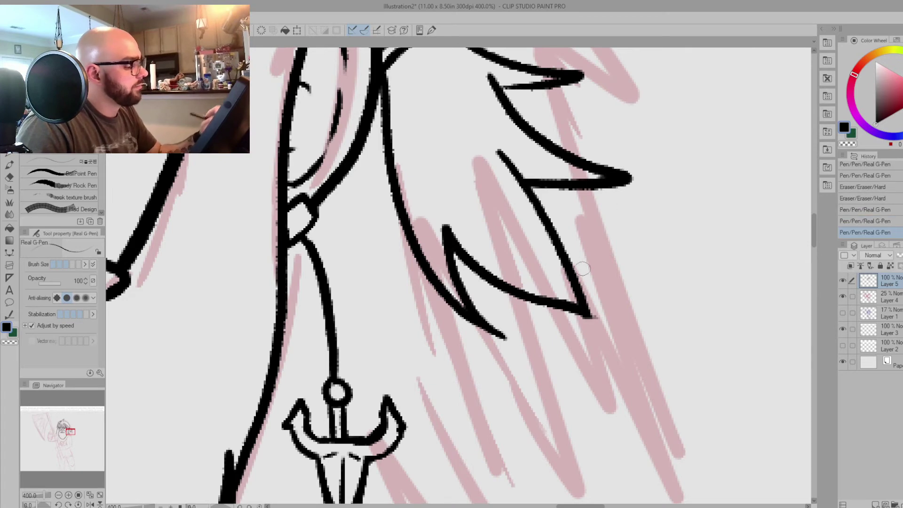
pyautogui.press('e')
pyautogui.click(597, 327)
pyautogui.scroll(-2, 612, 282)
pyautogui.press('p')
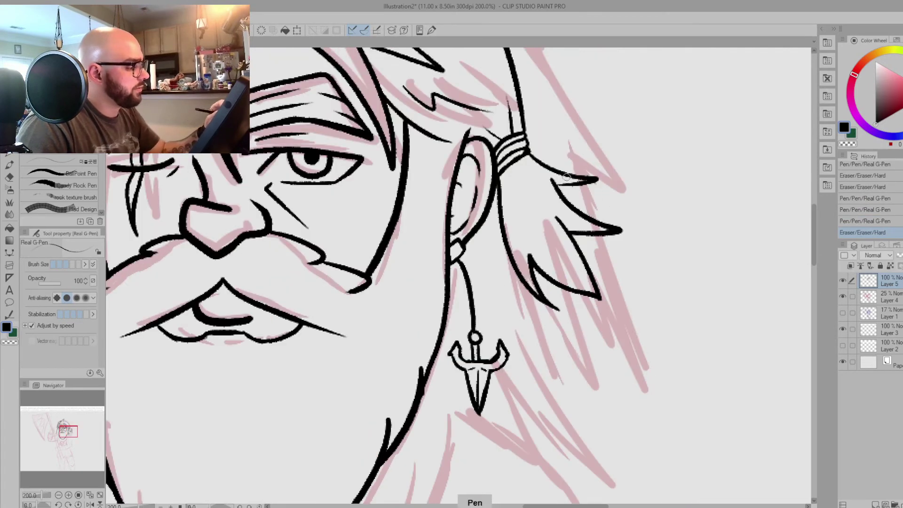
# Step: Refine the ponytail's tips and add thin strand lines inside the lower points
pyautogui.scroll(2, 565, 185)
pyautogui.moveTo(617, 180)
pyautogui.mouseDown()
pyautogui.moveTo(575, 178)
pyautogui.moveTo(489, 134)
pyautogui.moveTo(431, 177)
pyautogui.mouseUp()
pyautogui.scroll(-4, 487, 168)
pyautogui.scroll(4, 497, 217)
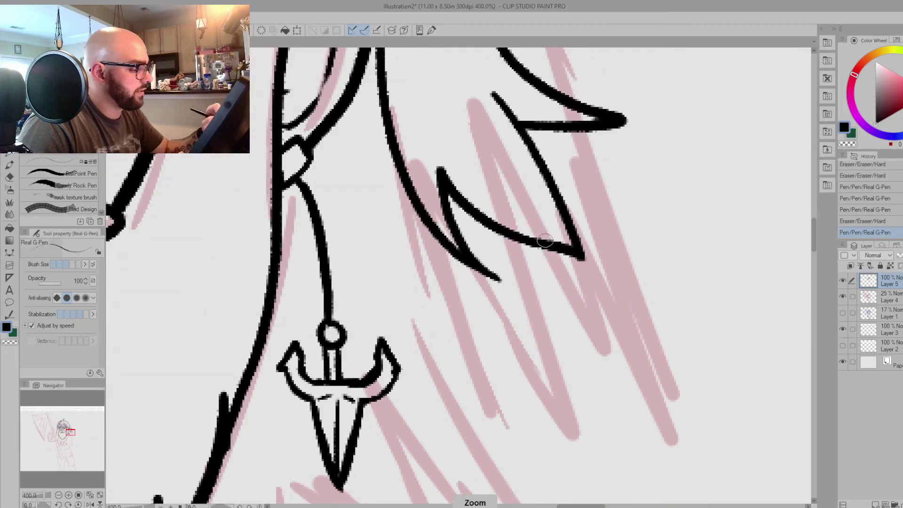
pyautogui.moveTo(575, 247); pyautogui.dragTo(439, 87)
pyautogui.moveTo(466, 260)
pyautogui.mouseDown()
pyautogui.moveTo(414, 195)
pyautogui.moveTo(399, 92)
pyautogui.mouseUp()
pyautogui.scroll(-2, 569, 107)
pyautogui.moveTo(586, 112); pyautogui.dragTo(540, 98)
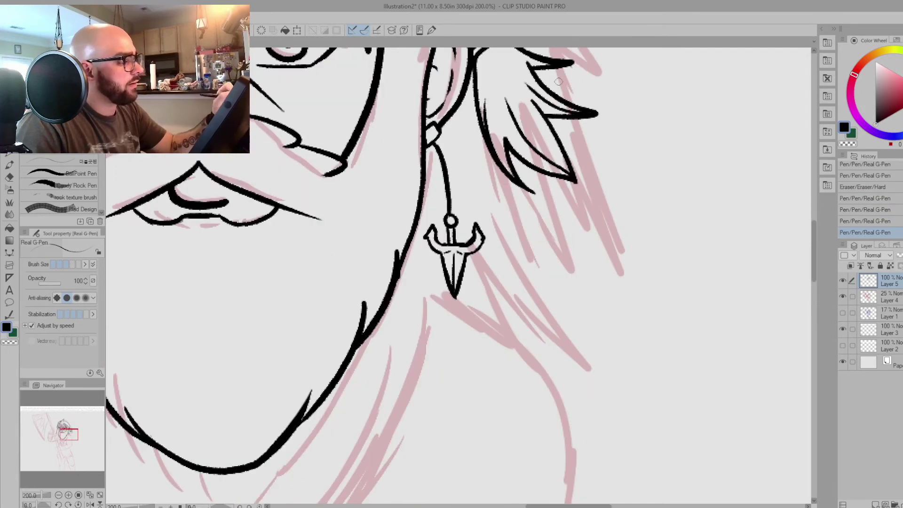
# Step: Add thin strand lines fanning out of the hair tie into the ponytail
pyautogui.moveTo(814, 232); pyautogui.dragTo(814, 208)
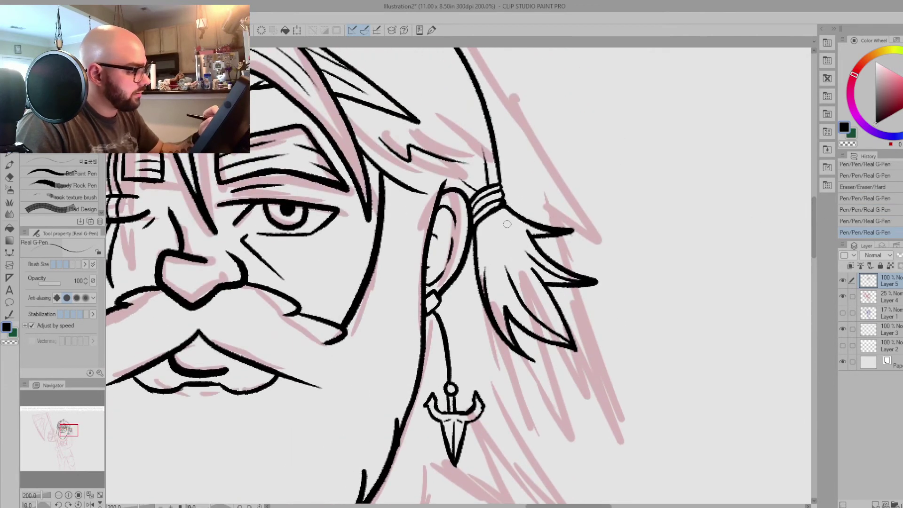
pyautogui.moveTo(490, 215); pyautogui.dragTo(517, 275)
pyautogui.moveTo(482, 218)
pyautogui.mouseDown()
pyautogui.moveTo(494, 289)
pyautogui.moveTo(514, 231)
pyautogui.moveTo(520, 239)
pyautogui.mouseUp()
pyautogui.hotkey('ctrl', 'z')
pyautogui.scroll(-2, 530, 253)
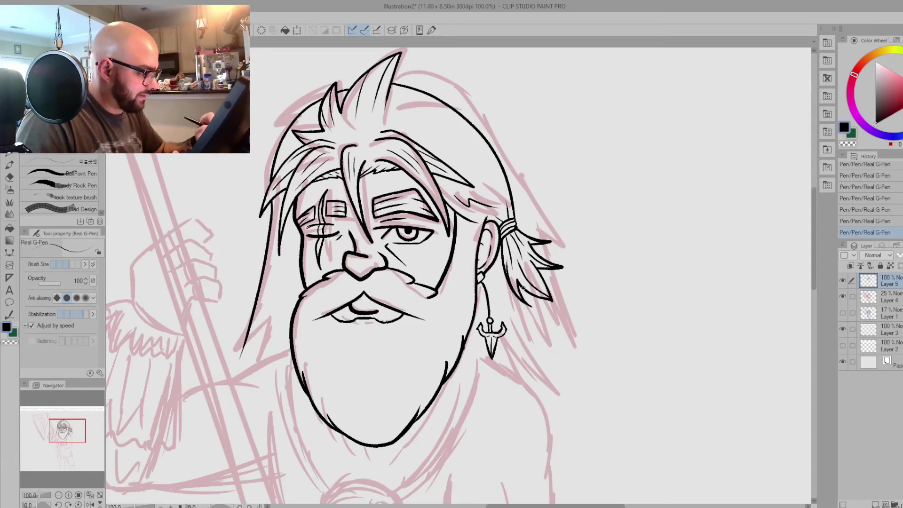
# Step: Ink the jagged loose lock hanging below the ponytail and add thin strands along the back of the crown
pyautogui.moveTo(536, 298)
pyautogui.mouseDown()
pyautogui.moveTo(566, 363)
pyautogui.moveTo(560, 408)
pyautogui.mouseUp()
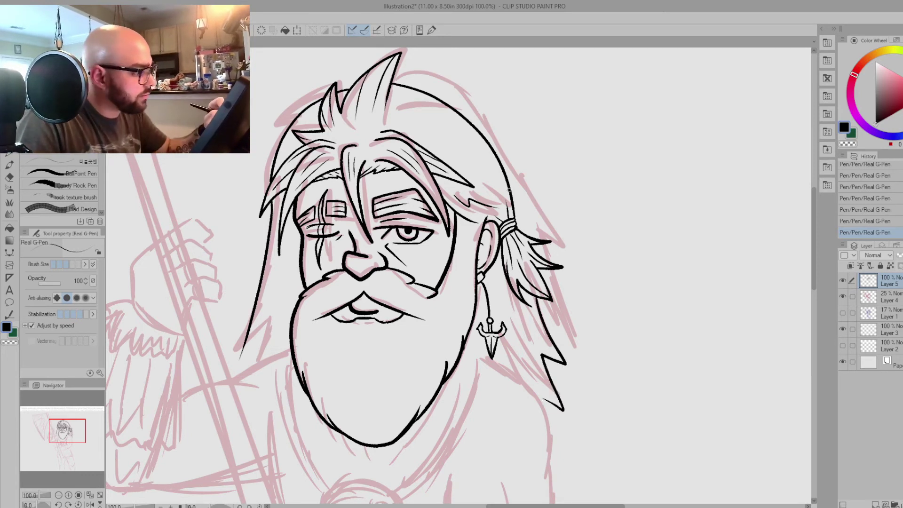
pyautogui.moveTo(508, 185); pyautogui.dragTo(441, 126)
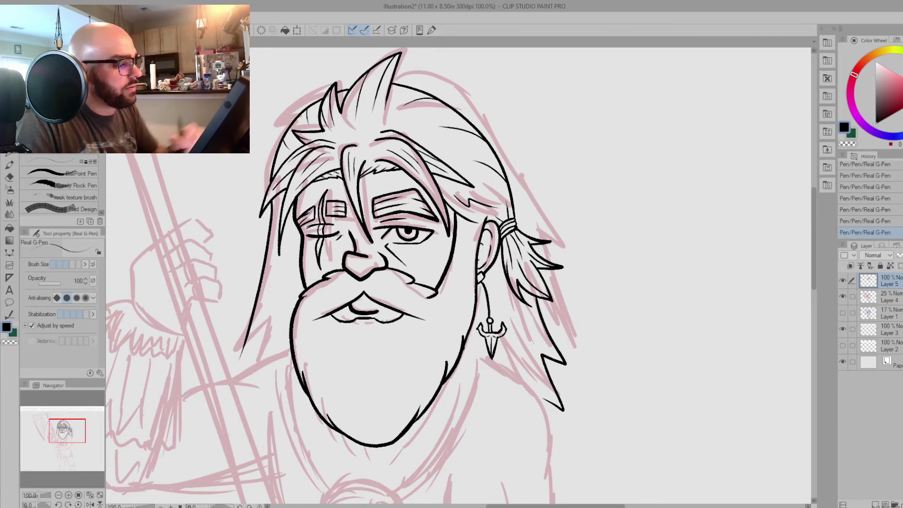
# Step: Enlarge the brush slightly and ink the skull pendant's solid black nose cavity with a curved bridge line above it
pyautogui.hotkey('ctrl', '-')
pyautogui.moveTo(537, 506)
pyautogui.mouseDown()
pyautogui.moveTo(490, 505)
pyautogui.moveTo(500, 505)
pyautogui.mouseUp()
pyautogui.moveTo(814, 269); pyautogui.dragTo(815, 294)
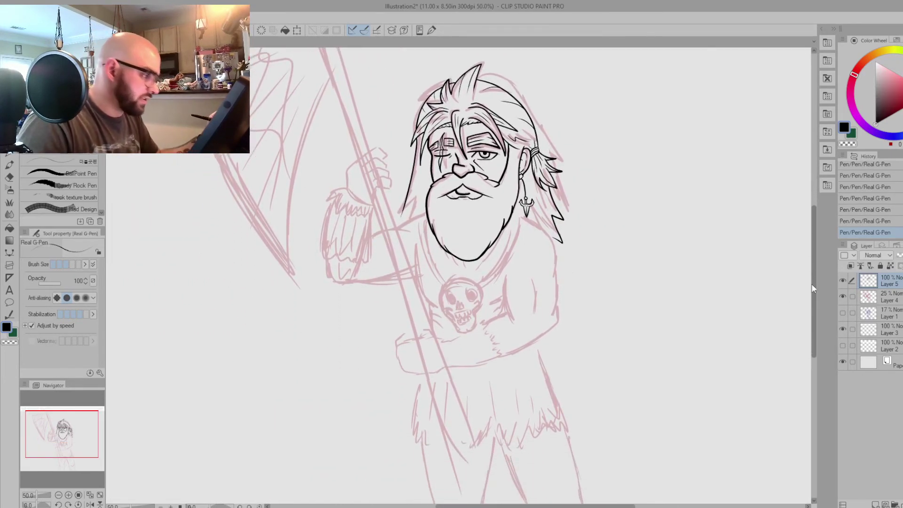
pyautogui.press(']')
pyautogui.press(']')
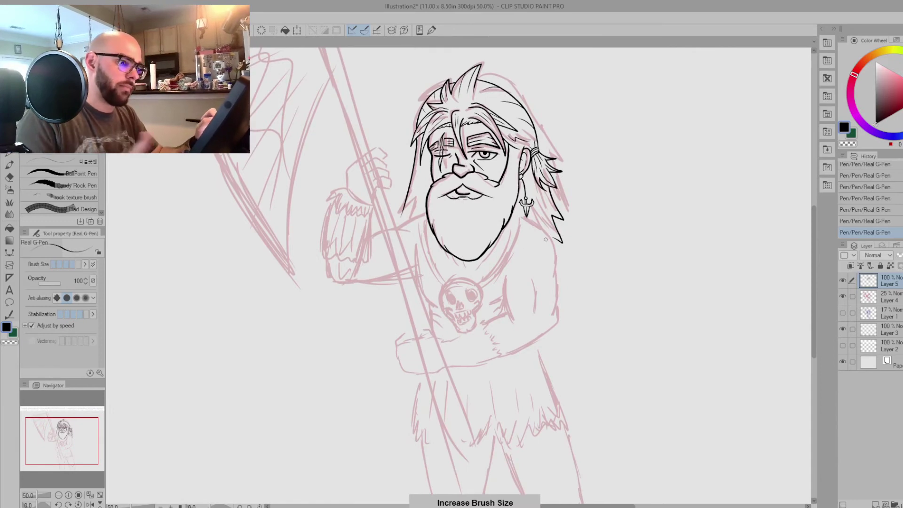
pyautogui.hotkey('ctrl', '+')
pyautogui.click(462, 304)
pyautogui.click(463, 305)
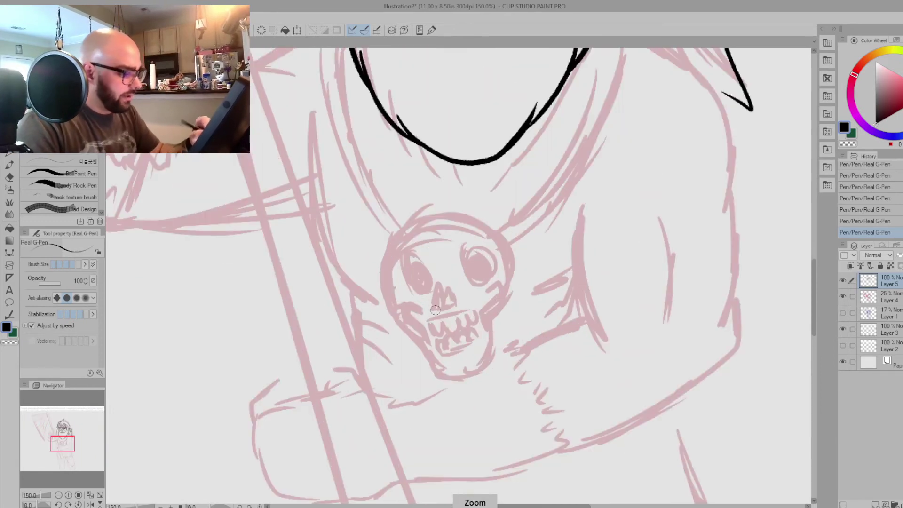
pyautogui.moveTo(437, 305); pyautogui.dragTo(435, 307)
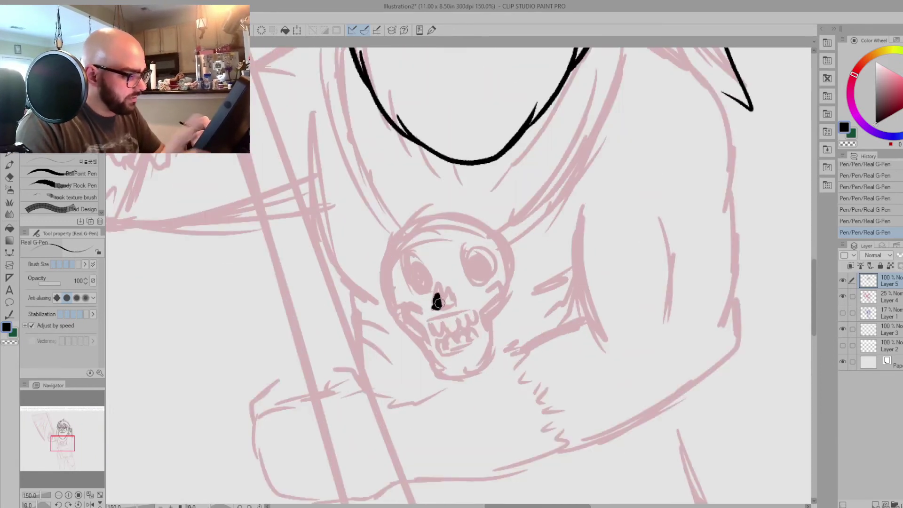
pyautogui.hotkey('ctrl', 'z')
pyautogui.press('[')
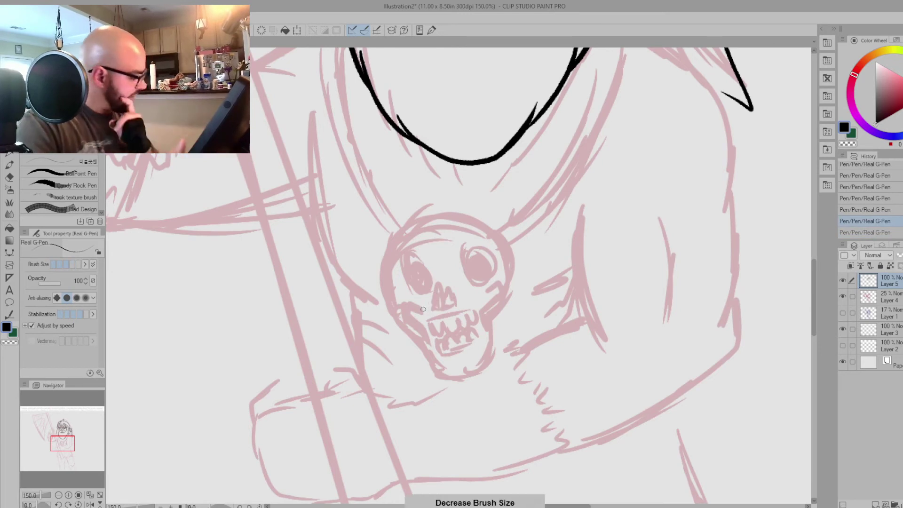
pyautogui.click(465, 292)
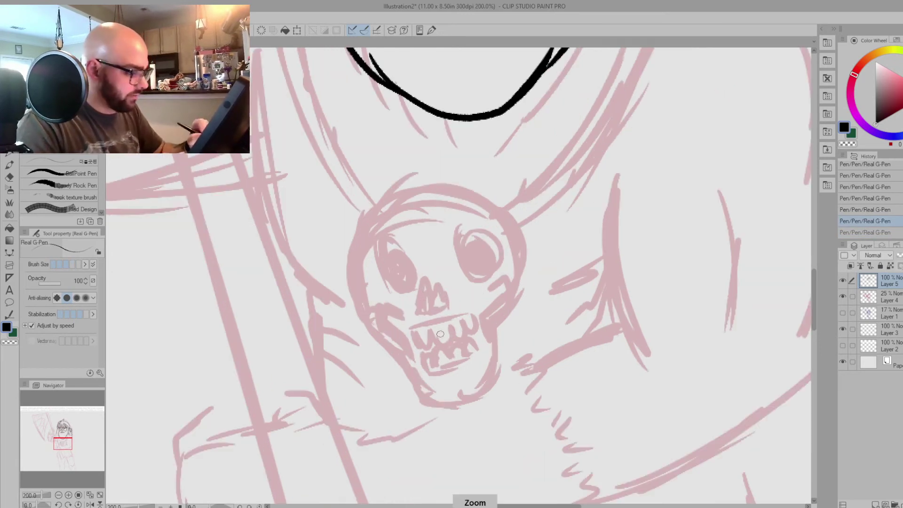
pyautogui.moveTo(417, 313)
pyautogui.mouseDown()
pyautogui.moveTo(437, 311)
pyautogui.moveTo(433, 298)
pyautogui.moveTo(418, 314)
pyautogui.moveTo(439, 291)
pyautogui.moveTo(438, 308)
pyautogui.moveTo(425, 270)
pyautogui.moveTo(438, 272)
pyautogui.mouseUp()
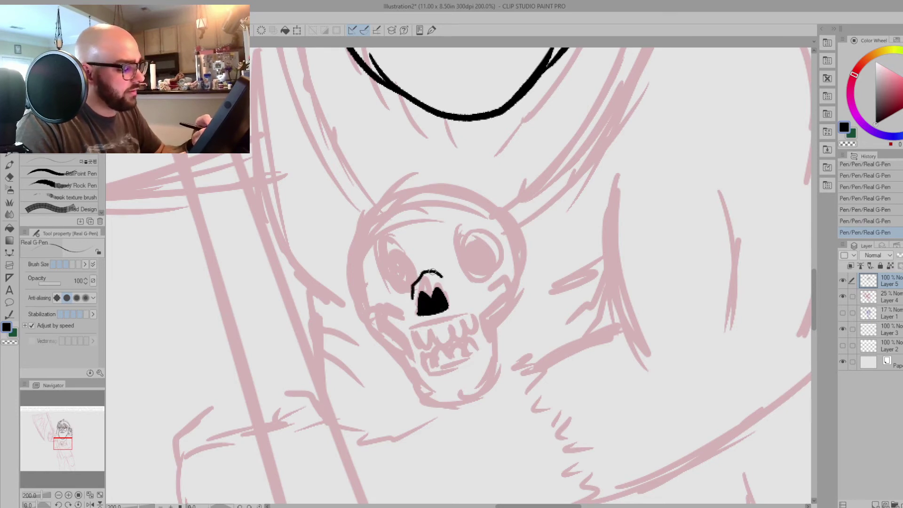
pyautogui.hotkey('ctrl', 'z')
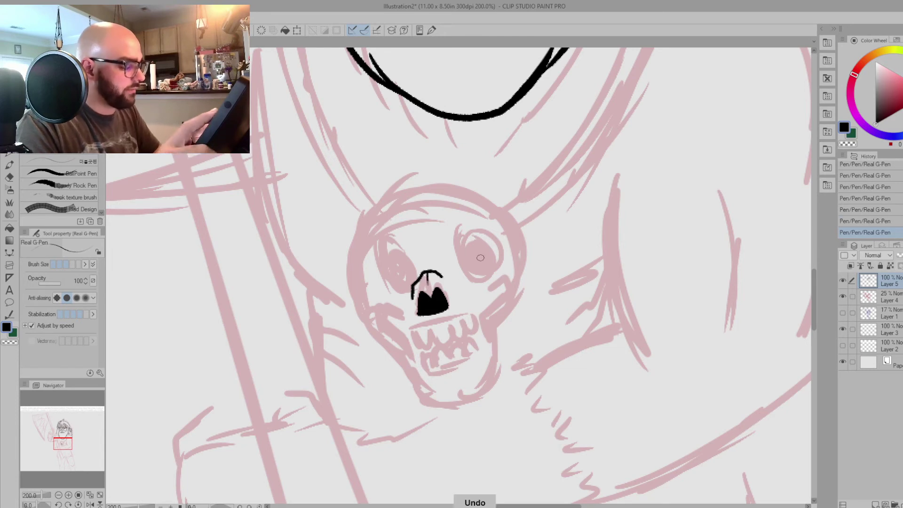
# Step: Ink the skull's row of rounded upper teeth and the curved cheekbones on both sides
pyautogui.moveTo(405, 323); pyautogui.dragTo(432, 337)
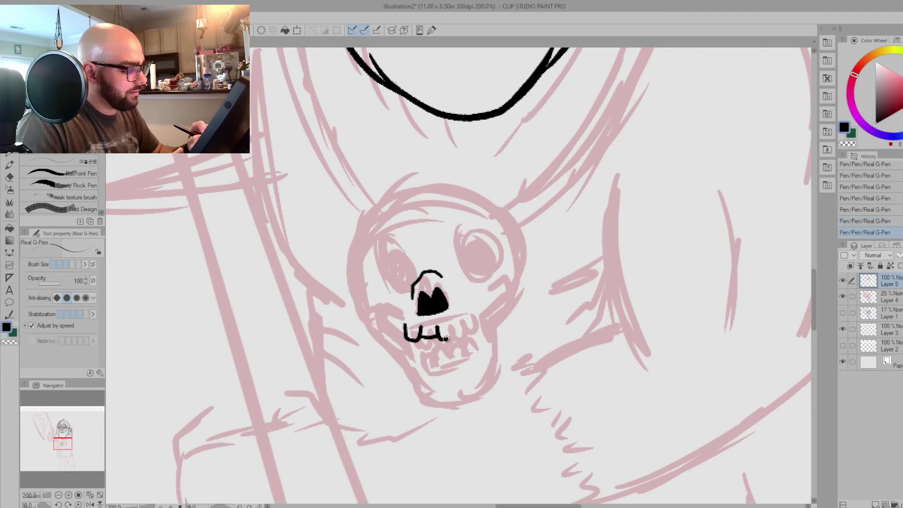
pyautogui.moveTo(461, 326)
pyautogui.mouseDown()
pyautogui.moveTo(471, 333)
pyautogui.moveTo(473, 314)
pyautogui.mouseUp()
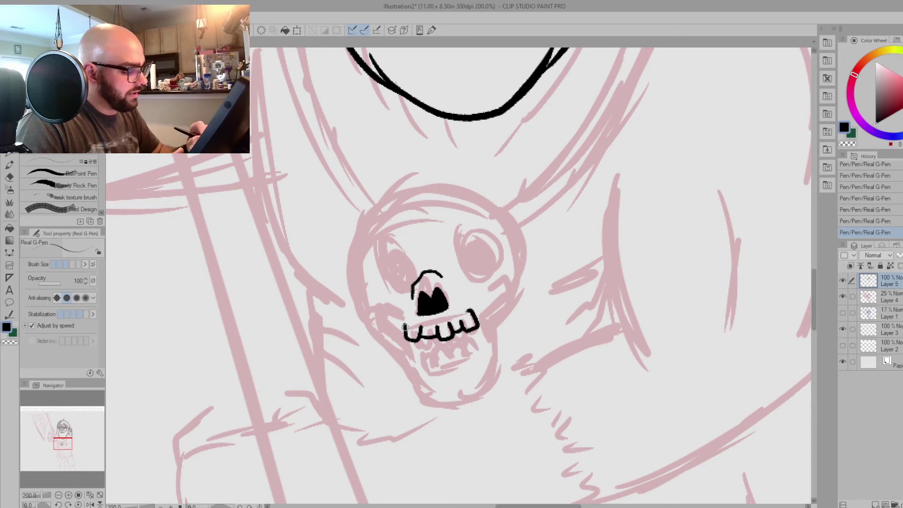
pyautogui.moveTo(406, 325)
pyautogui.mouseDown()
pyautogui.moveTo(397, 329)
pyautogui.moveTo(379, 313)
pyautogui.moveTo(394, 300)
pyautogui.mouseUp()
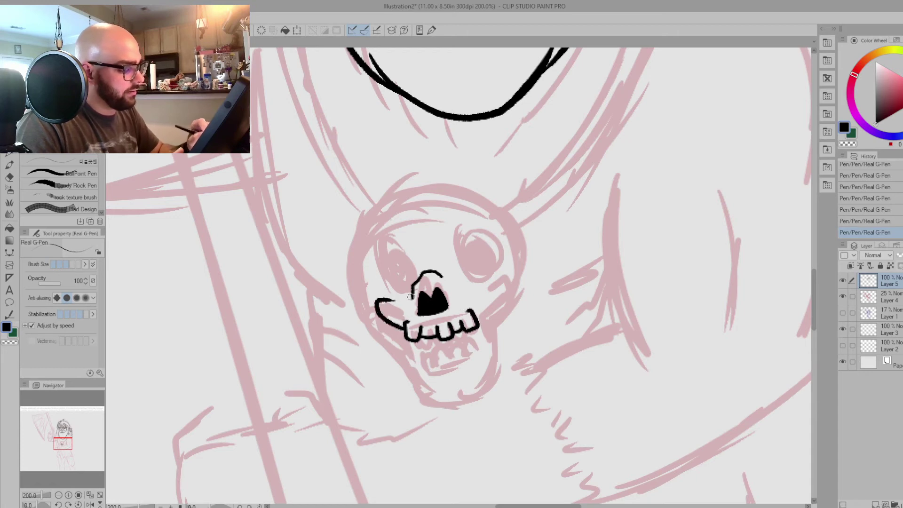
pyautogui.moveTo(472, 315)
pyautogui.mouseDown()
pyautogui.moveTo(491, 308)
pyautogui.moveTo(509, 278)
pyautogui.moveTo(479, 287)
pyautogui.mouseUp()
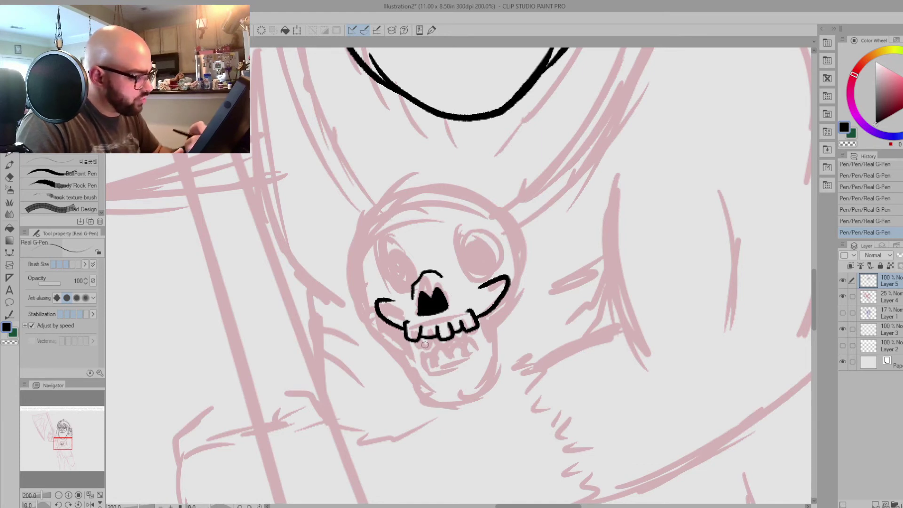
# Step: Ink the skull's lower teeth and the squared jaw outline around them, with a short chin line
pyautogui.moveTo(419, 349)
pyautogui.mouseDown()
pyautogui.moveTo(429, 339)
pyautogui.moveTo(420, 349)
pyautogui.mouseUp()
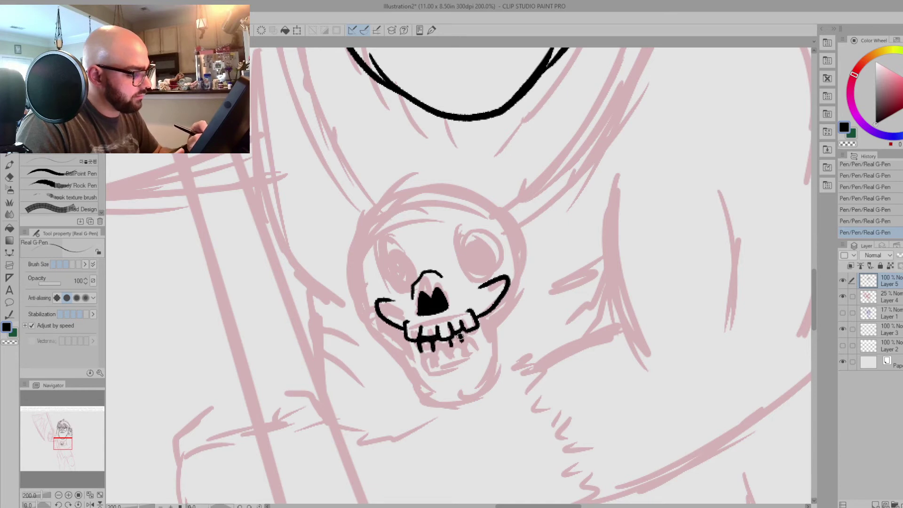
pyautogui.moveTo(475, 325); pyautogui.dragTo(479, 344)
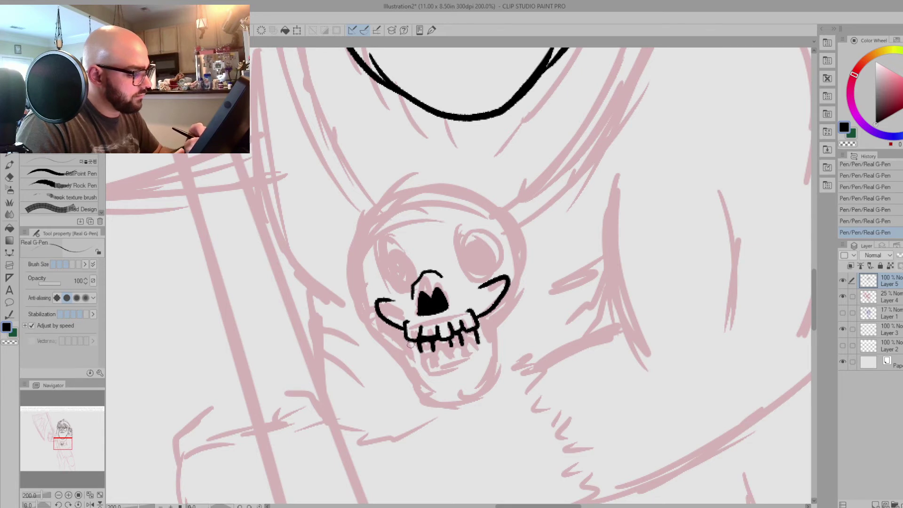
pyautogui.moveTo(410, 342); pyautogui.dragTo(411, 351)
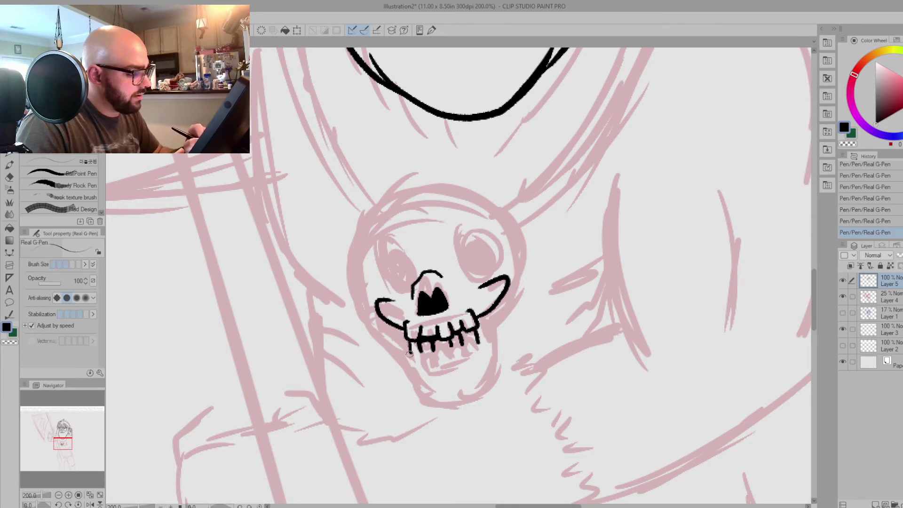
pyautogui.moveTo(385, 320)
pyautogui.mouseDown()
pyautogui.moveTo(398, 359)
pyautogui.moveTo(441, 376)
pyautogui.moveTo(476, 366)
pyautogui.moveTo(491, 349)
pyautogui.moveTo(481, 309)
pyautogui.mouseUp()
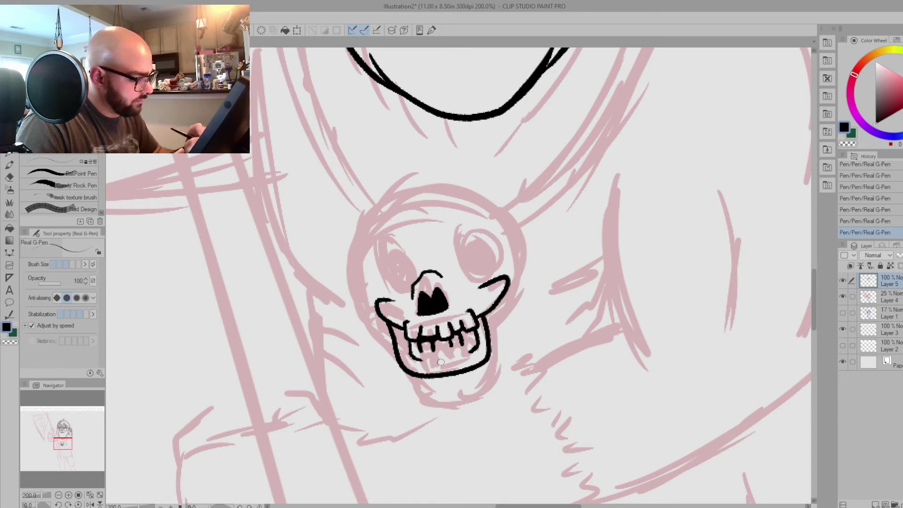
pyautogui.moveTo(434, 362); pyautogui.dragTo(462, 360)
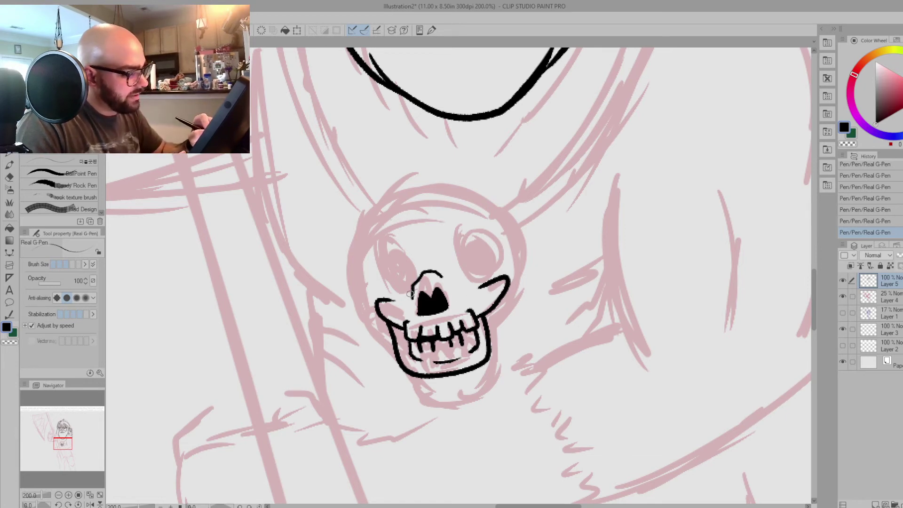
# Step: Outline the skull's two oval eye sockets and fill them solid black with Lasso fill
pyautogui.moveTo(402, 293)
pyautogui.mouseDown()
pyautogui.moveTo(382, 250)
pyautogui.moveTo(421, 264)
pyautogui.moveTo(423, 276)
pyautogui.moveTo(445, 244)
pyautogui.moveTo(479, 245)
pyautogui.moveTo(472, 277)
pyautogui.moveTo(448, 268)
pyautogui.mouseUp()
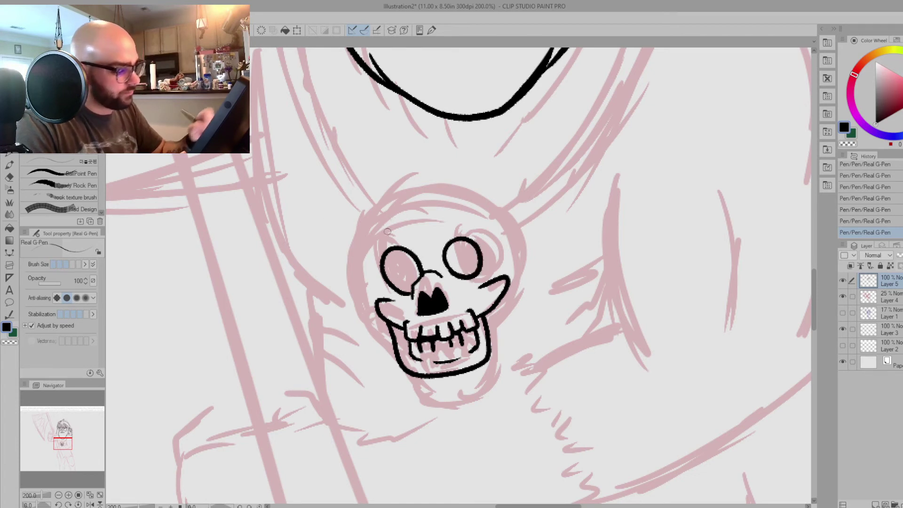
pyautogui.press('m')
pyautogui.press('u')
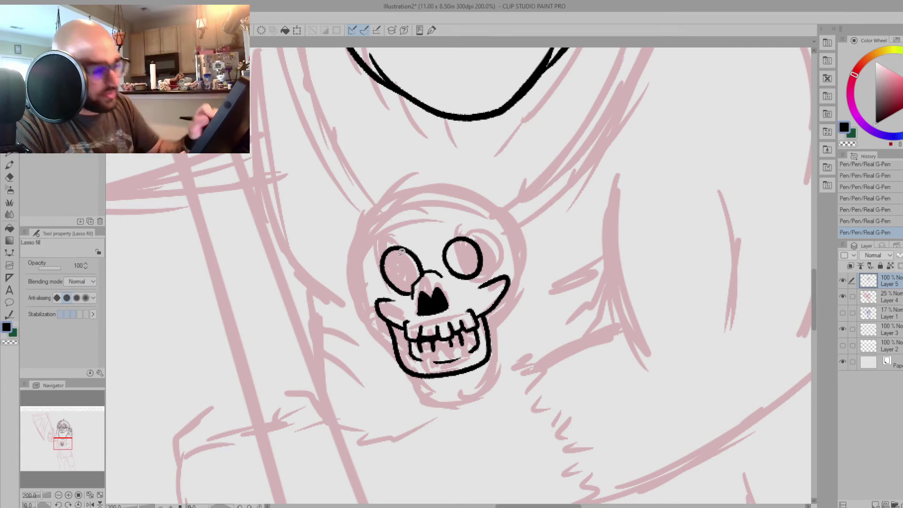
pyautogui.moveTo(387, 251)
pyautogui.mouseDown()
pyautogui.moveTo(386, 275)
pyautogui.moveTo(409, 247)
pyautogui.moveTo(388, 250)
pyautogui.moveTo(390, 278)
pyautogui.moveTo(422, 263)
pyautogui.moveTo(402, 289)
pyautogui.moveTo(411, 291)
pyautogui.mouseUp()
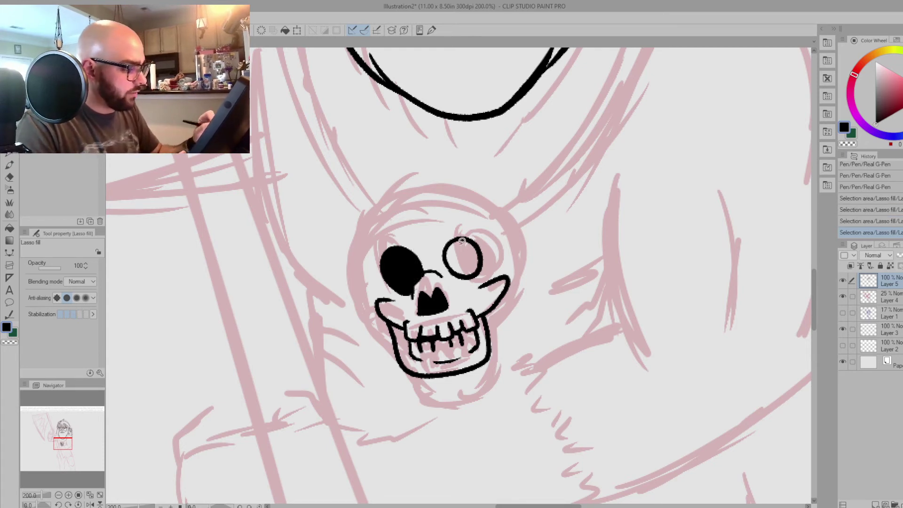
pyautogui.moveTo(455, 239)
pyautogui.mouseDown()
pyautogui.moveTo(446, 264)
pyautogui.moveTo(470, 279)
pyautogui.moveTo(483, 256)
pyautogui.moveTo(470, 239)
pyautogui.mouseUp()
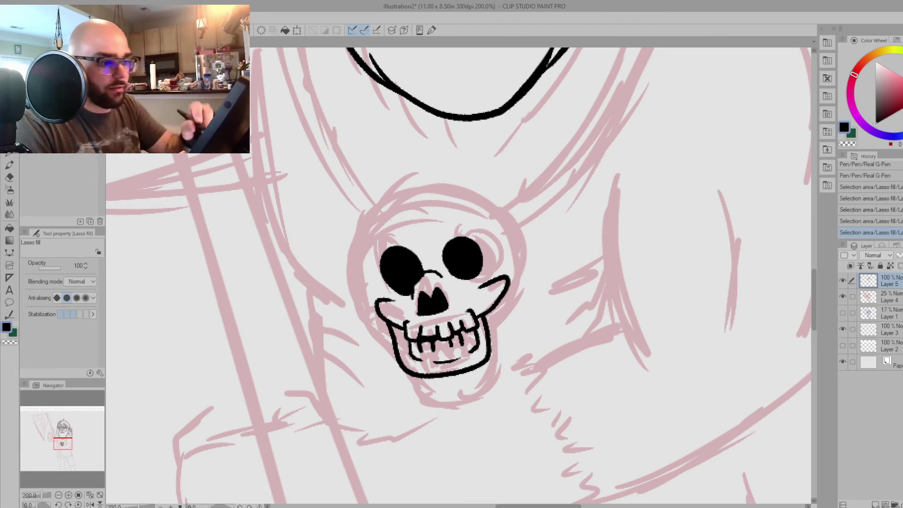
pyautogui.press('p')
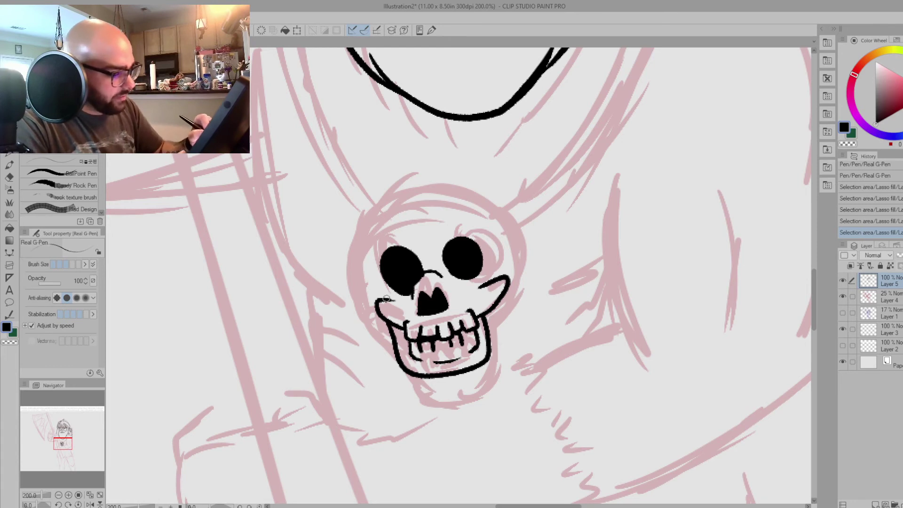
# Step: Ink the skull's rounded cranium outline and add branching cracks on the forehead above both eye sockets
pyautogui.moveTo(395, 301)
pyautogui.mouseDown()
pyautogui.moveTo(377, 294)
pyautogui.moveTo(365, 263)
pyautogui.moveTo(398, 203)
pyautogui.moveTo(472, 195)
pyautogui.moveTo(500, 270)
pyautogui.mouseUp()
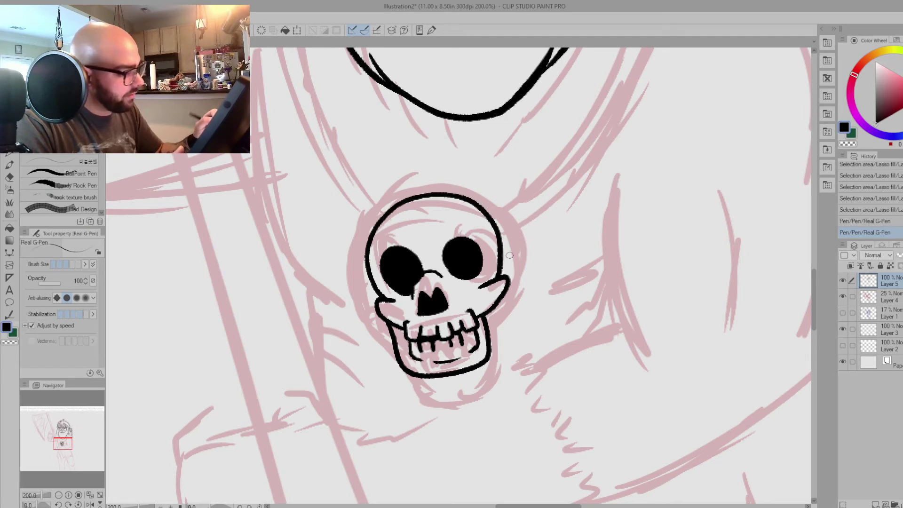
pyautogui.moveTo(481, 313)
pyautogui.mouseDown()
pyautogui.moveTo(502, 289)
pyautogui.moveTo(473, 290)
pyautogui.mouseUp()
pyautogui.moveTo(454, 230)
pyautogui.mouseDown()
pyautogui.moveTo(460, 207)
pyautogui.moveTo(425, 209)
pyautogui.moveTo(429, 195)
pyautogui.mouseUp()
pyautogui.moveTo(408, 248)
pyautogui.mouseDown()
pyautogui.moveTo(409, 231)
pyautogui.moveTo(392, 220)
pyautogui.mouseUp()
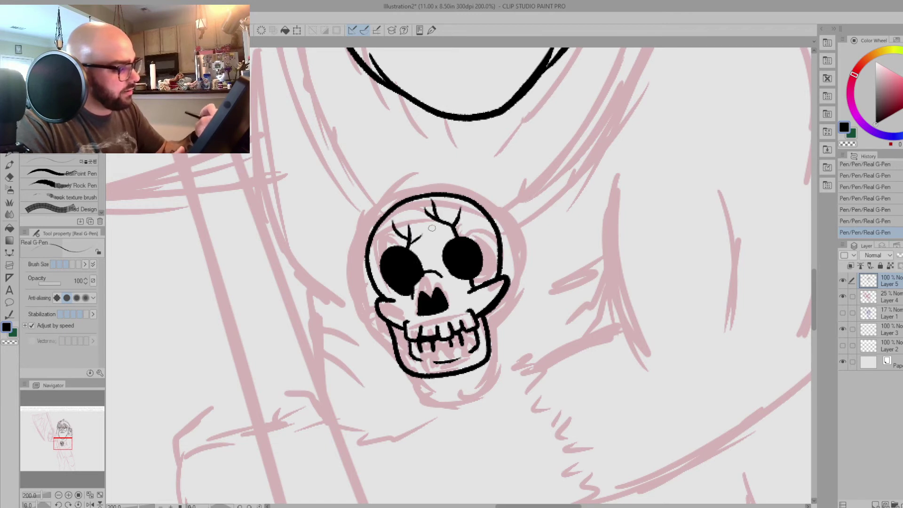
# Step: Erase the skull's pointed cheekbone, redraw it shorter and rounder against the cranium, and clean up the stray line ends
pyautogui.scroll(-1, 591, 236)
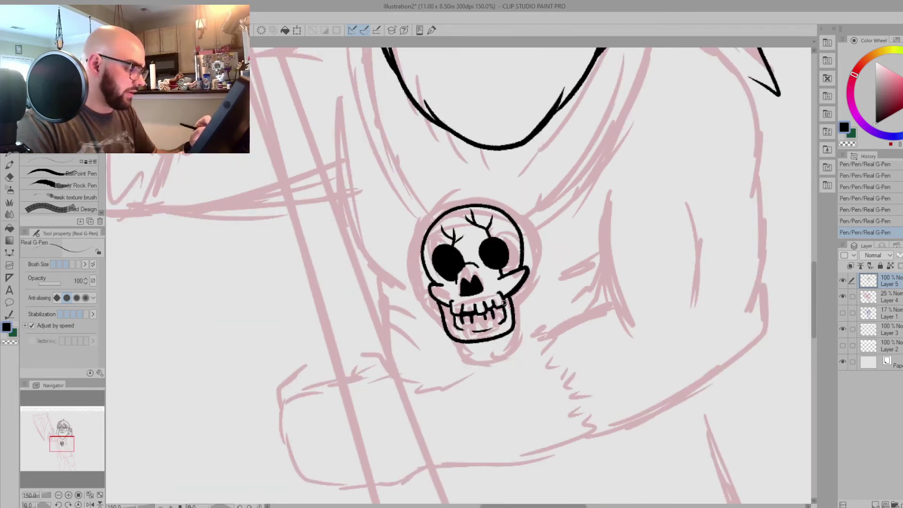
pyautogui.scroll(-2, 522, 285)
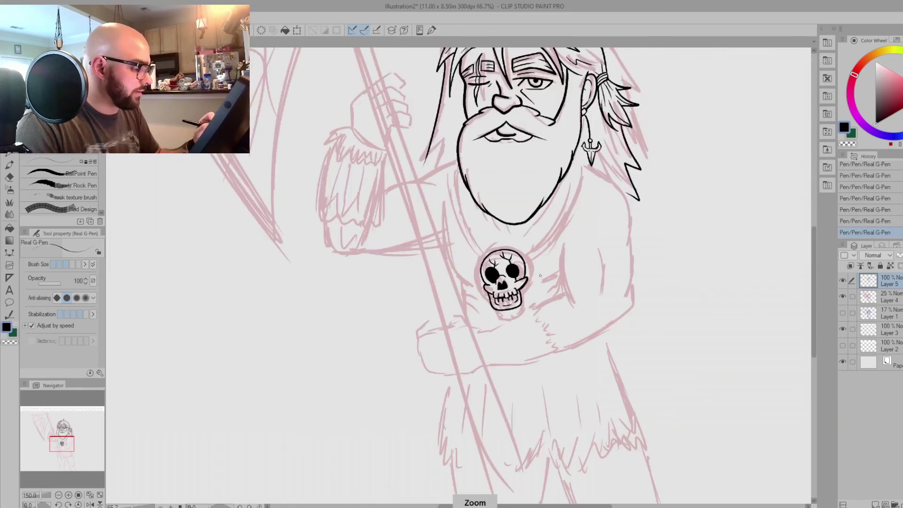
pyautogui.scroll(2, 515, 290)
pyautogui.scroll(1, 532, 278)
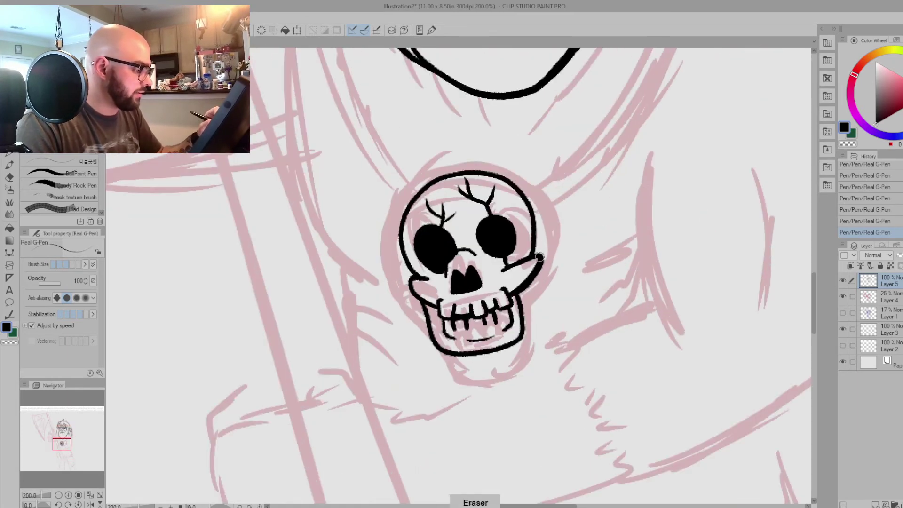
pyautogui.moveTo(535, 264)
pyautogui.mouseDown()
pyautogui.moveTo(508, 265)
pyautogui.moveTo(529, 279)
pyautogui.moveTo(516, 292)
pyautogui.mouseUp()
pyautogui.press('p')
pyautogui.moveTo(533, 244); pyautogui.dragTo(527, 266)
pyautogui.scroll(-2, 573, 229)
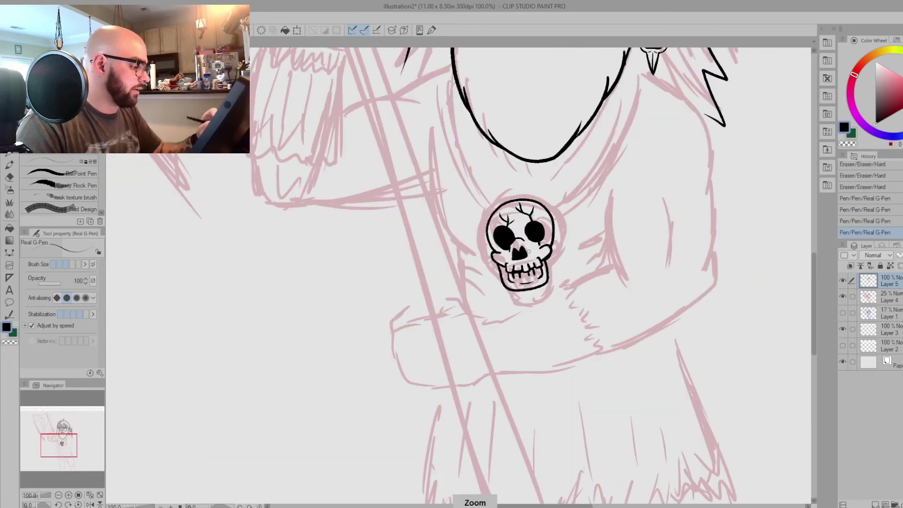
pyautogui.scroll(2, 527, 254)
pyautogui.press('e')
pyautogui.moveTo(523, 250); pyautogui.dragTo(570, 244)
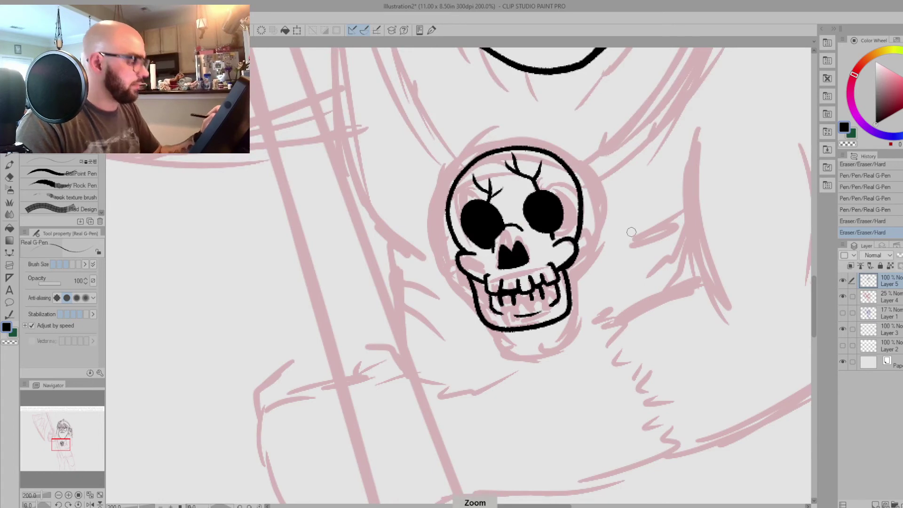
pyautogui.scroll(-1, 570, 242)
pyautogui.scroll(1, 569, 234)
pyautogui.scroll(-2, 567, 238)
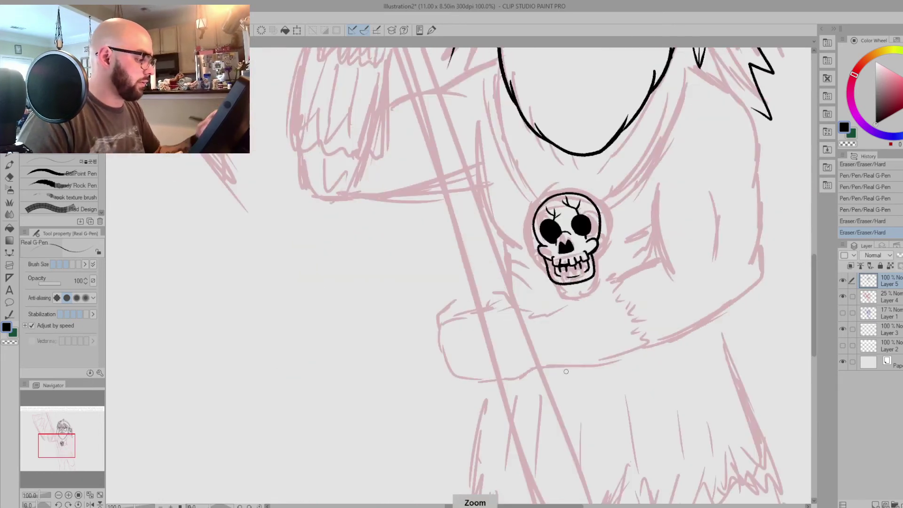
# Step: Ink the wavy outer edges of the cloth collar from the skull pendant up to both sides of the beard
pyautogui.moveTo(491, 505); pyautogui.dragTo(524, 506)
pyautogui.moveTo(813, 267); pyautogui.dragTo(812, 239)
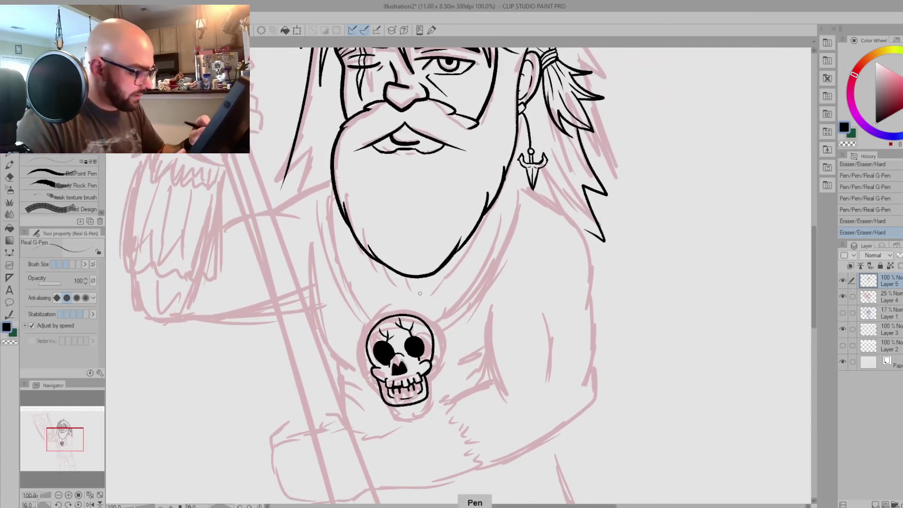
pyautogui.press(']')
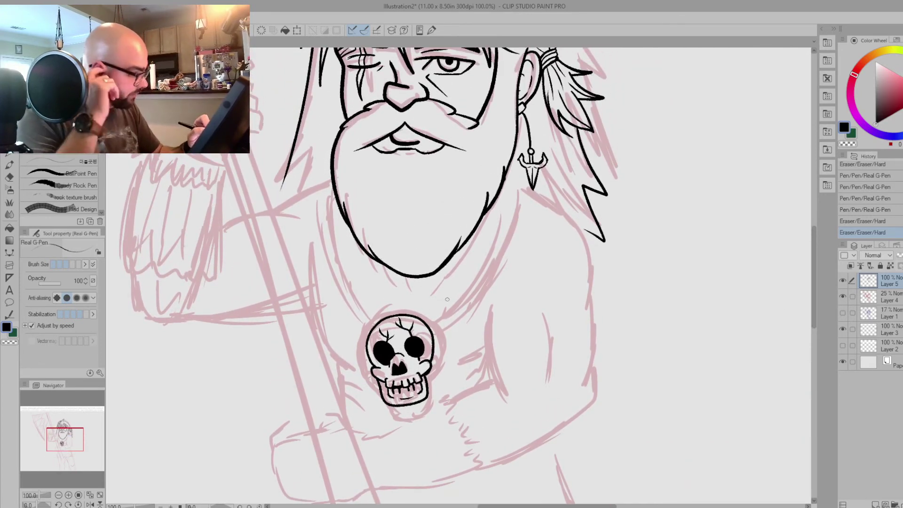
pyautogui.hotkey('ctrl', '-')
pyautogui.hotkey('ctrl', '-')
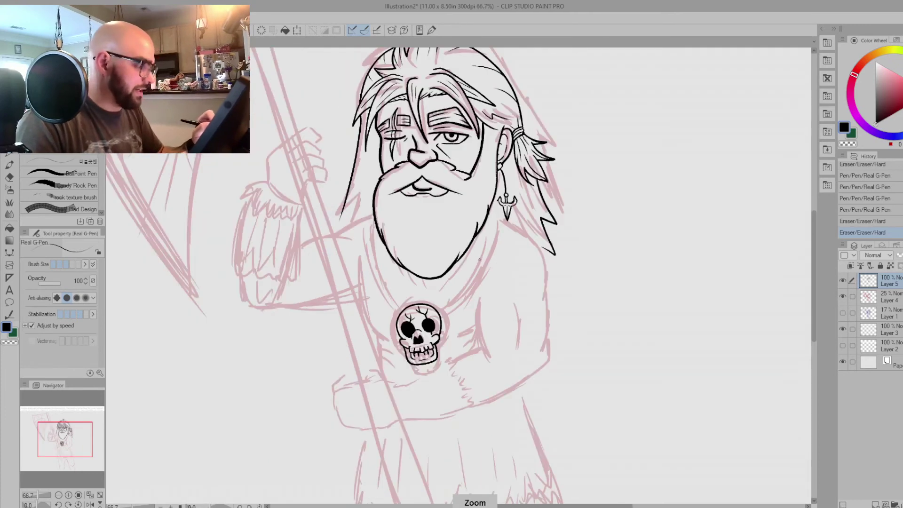
pyautogui.moveTo(813, 227); pyautogui.dragTo(808, 191)
pyautogui.scroll(-3, 807, 195)
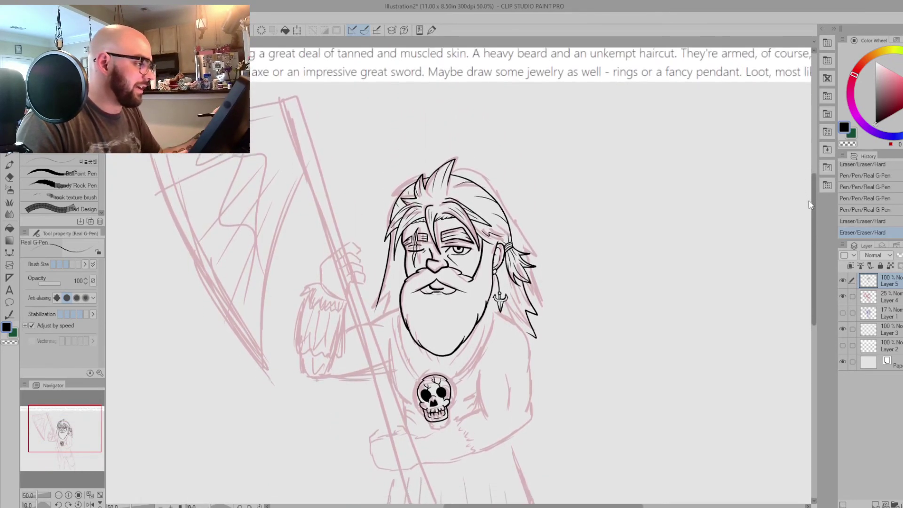
pyautogui.hotkey('ctrl', '+')
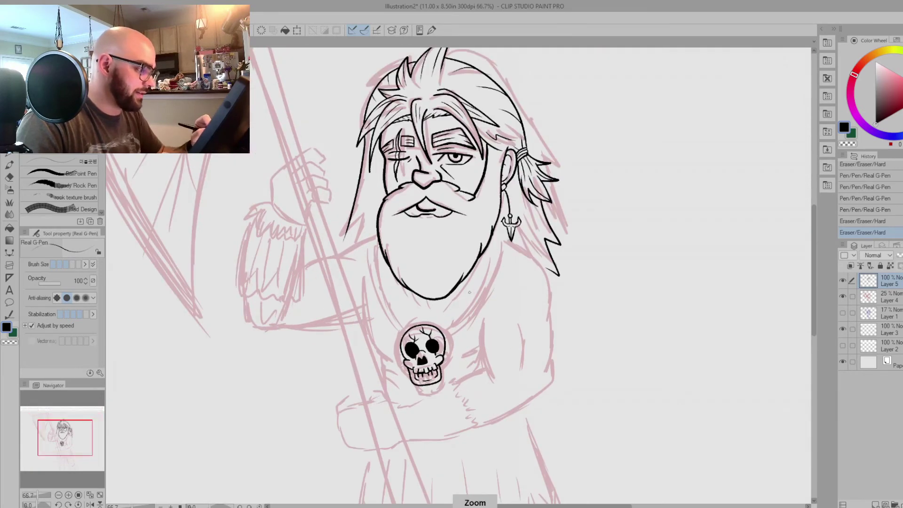
pyautogui.hotkey('ctrl', '+')
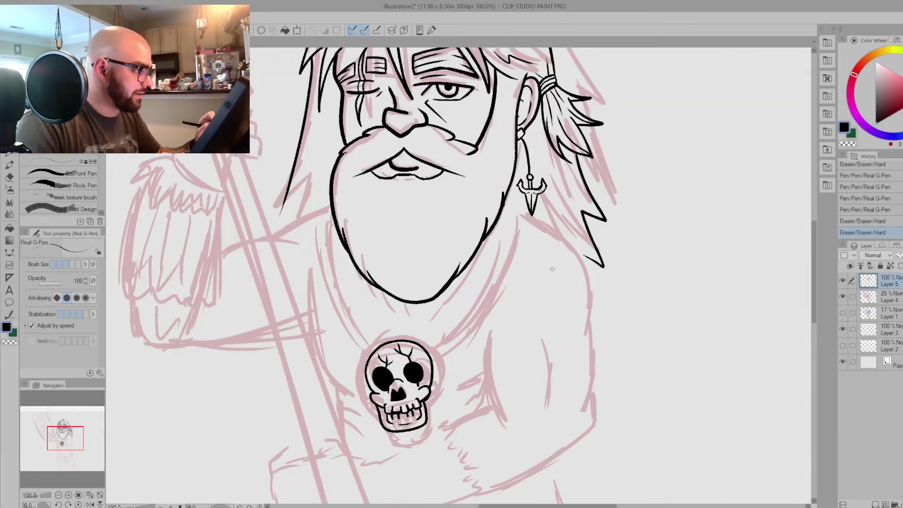
pyautogui.hotkey('ctrl', '+')
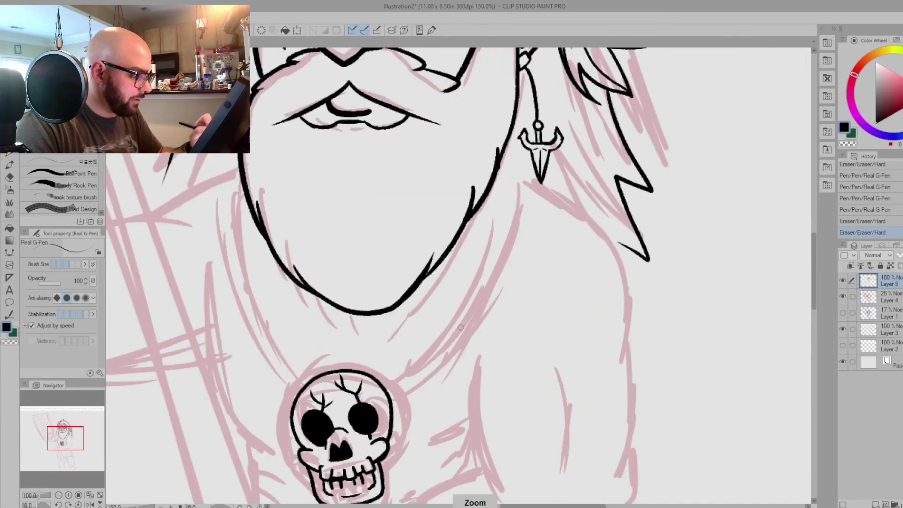
pyautogui.moveTo(388, 398)
pyautogui.mouseDown()
pyautogui.moveTo(445, 359)
pyautogui.moveTo(564, 209)
pyautogui.moveTo(501, 159)
pyautogui.mouseUp()
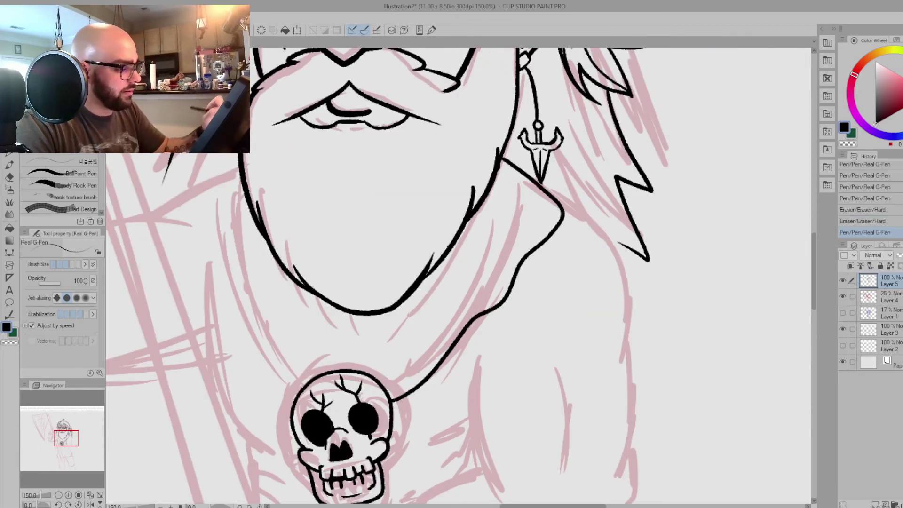
pyautogui.moveTo(294, 404)
pyautogui.mouseDown()
pyautogui.moveTo(257, 364)
pyautogui.moveTo(219, 294)
pyautogui.moveTo(196, 230)
pyautogui.moveTo(203, 183)
pyautogui.mouseUp()
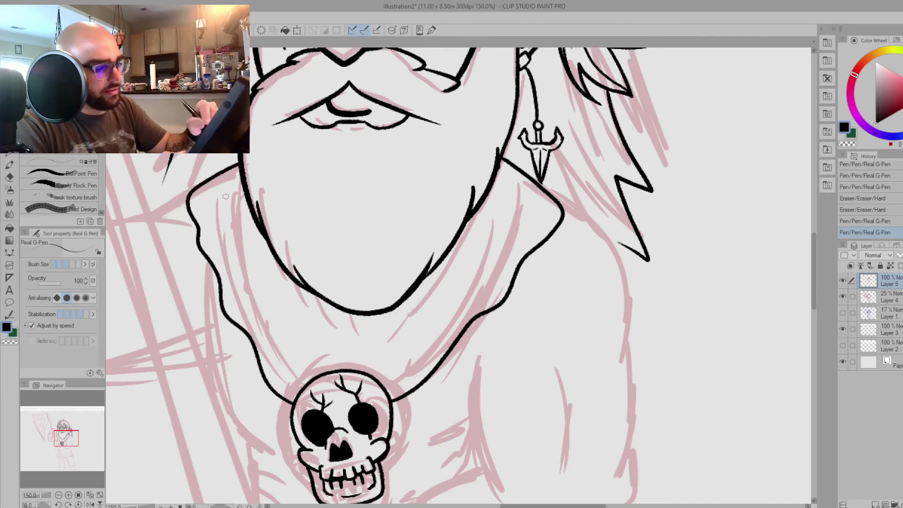
# Step: Ink thin wavy fold lines just inside both outer edges of the cloth collar
pyautogui.moveTo(198, 198); pyautogui.dragTo(218, 254)
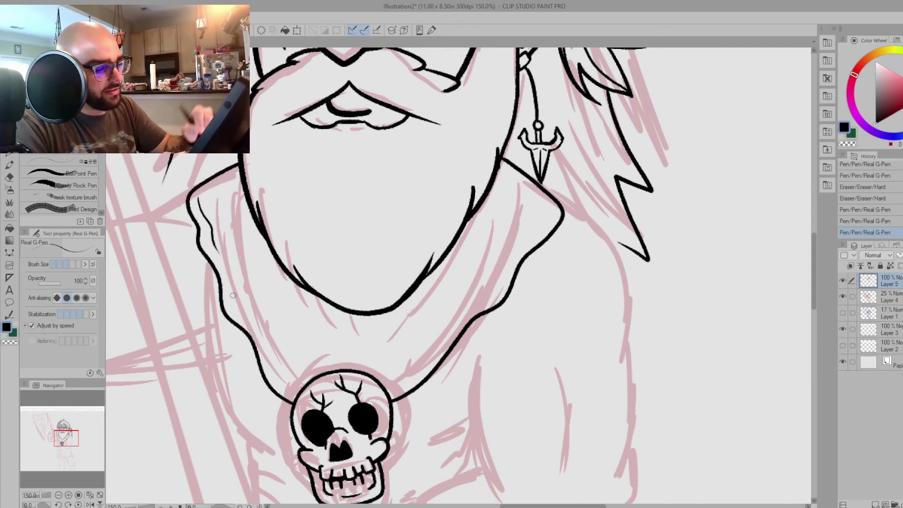
pyautogui.moveTo(233, 291); pyautogui.dragTo(281, 371)
pyautogui.moveTo(392, 376)
pyautogui.mouseDown()
pyautogui.moveTo(429, 348)
pyautogui.moveTo(542, 202)
pyautogui.mouseUp()
pyautogui.moveTo(513, 168); pyautogui.dragTo(473, 252)
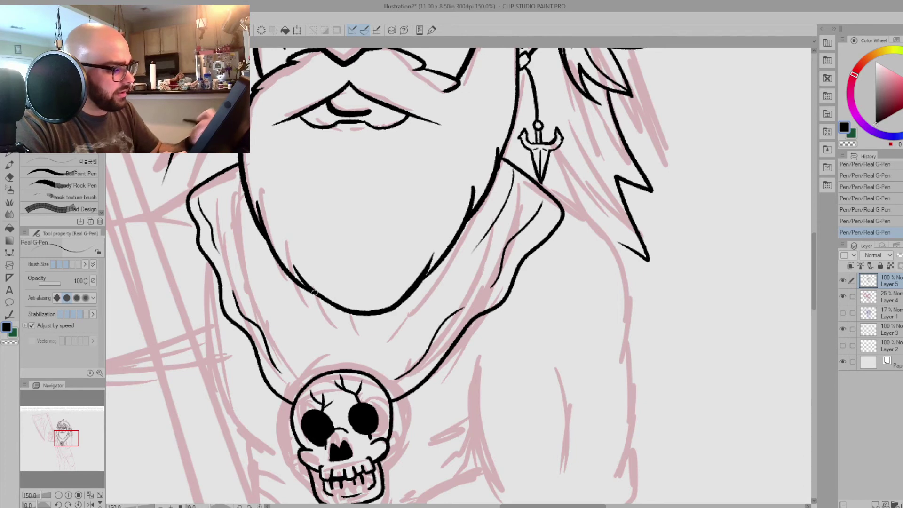
# Step: Redo the collar's long inner folds alongside the beard and add short curved creases below the beard's tip
pyautogui.hotkey('ctrl', 'z')
pyautogui.moveTo(492, 220); pyautogui.dragTo(418, 313)
pyautogui.hotkey('ctrl', 'z')
pyautogui.moveTo(505, 204); pyautogui.dragTo(417, 311)
pyautogui.moveTo(237, 214); pyautogui.dragTo(287, 316)
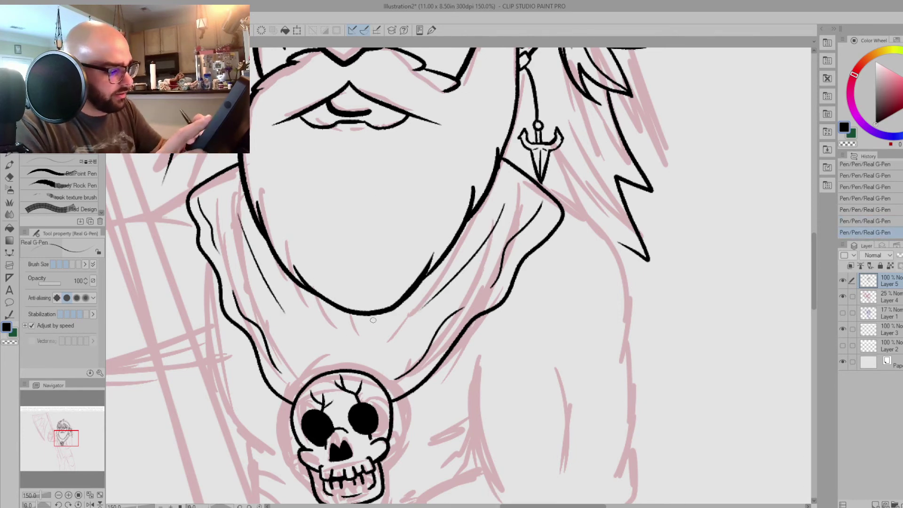
pyautogui.hotkey('ctrl', 'z')
pyautogui.moveTo(234, 215)
pyautogui.mouseDown()
pyautogui.moveTo(289, 310)
pyautogui.moveTo(408, 335)
pyautogui.moveTo(398, 338)
pyautogui.mouseUp()
pyautogui.hotkey('ctrl', 'z')
pyautogui.moveTo(304, 328); pyautogui.dragTo(407, 337)
# Step: Ink the bent arm's outer contour from shoulder to elbow, its inner edge and a curved muscle line
pyautogui.hotkey('ctrl', '-')
pyautogui.hotkey('ctrl', '-')
pyautogui.hotkey('ctrl', '-')
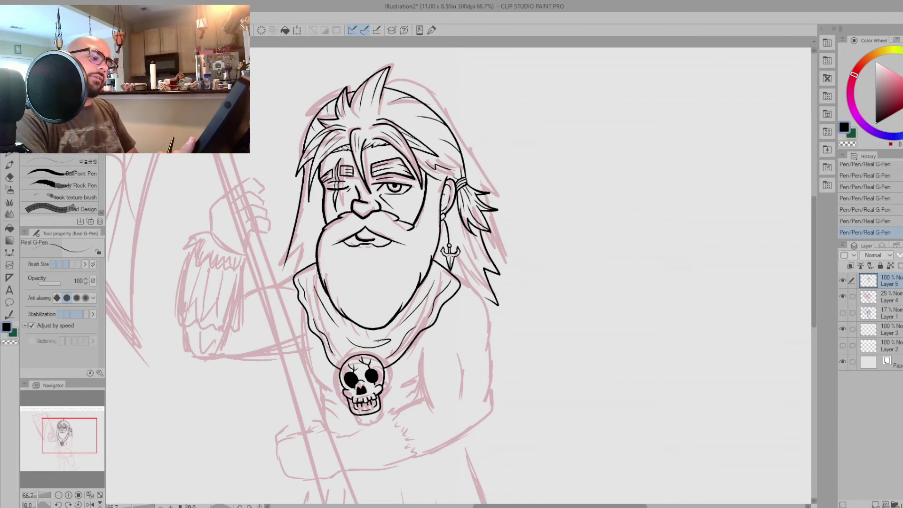
pyautogui.moveTo(576, 506); pyautogui.dragTo(565, 505)
pyautogui.moveTo(815, 263); pyautogui.dragTo(814, 301)
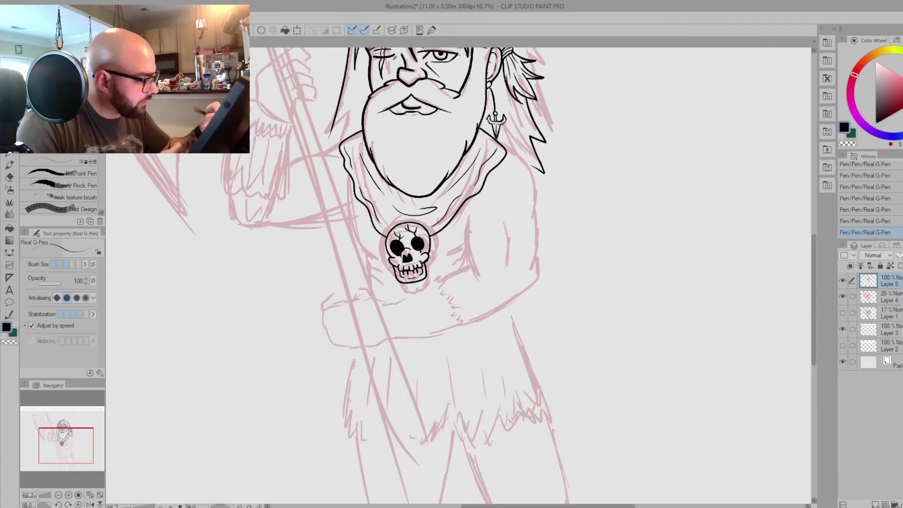
pyautogui.press(']')
pyautogui.moveTo(471, 214)
pyautogui.mouseDown()
pyautogui.moveTo(478, 279)
pyautogui.moveTo(467, 211)
pyautogui.mouseUp()
pyautogui.hotkey('ctrl', 'z')
pyautogui.hotkey('ctrl', 'z')
pyautogui.press('[')
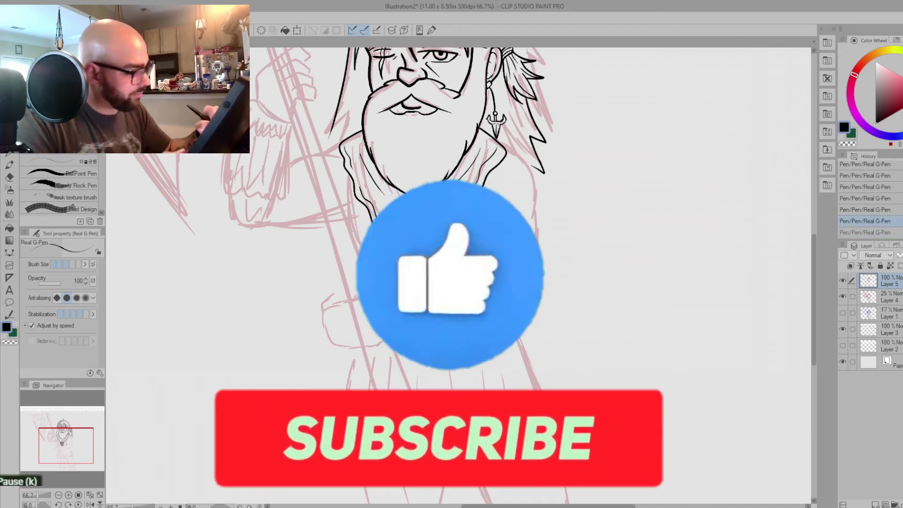
pyautogui.hotkey('ctrl', 'y')
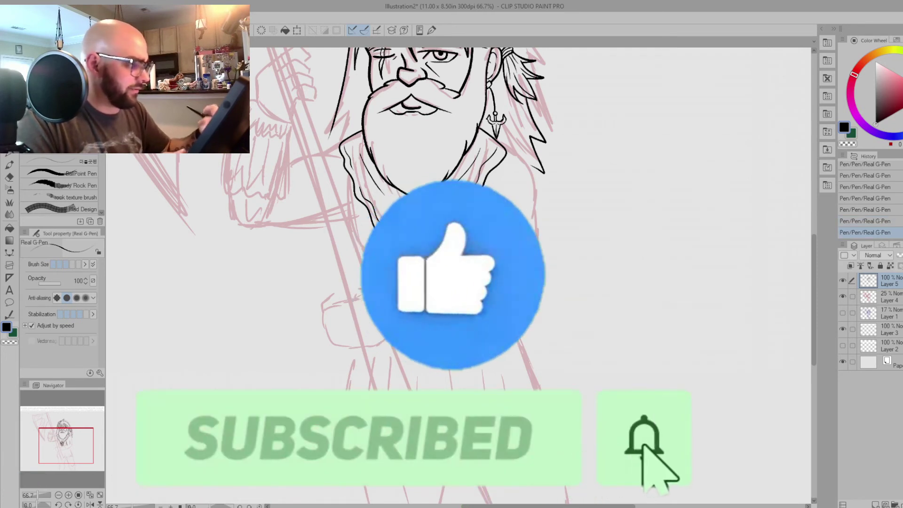
pyautogui.moveTo(518, 160)
pyautogui.mouseDown()
pyautogui.moveTo(534, 210)
pyautogui.moveTo(536, 274)
pyautogui.mouseUp()
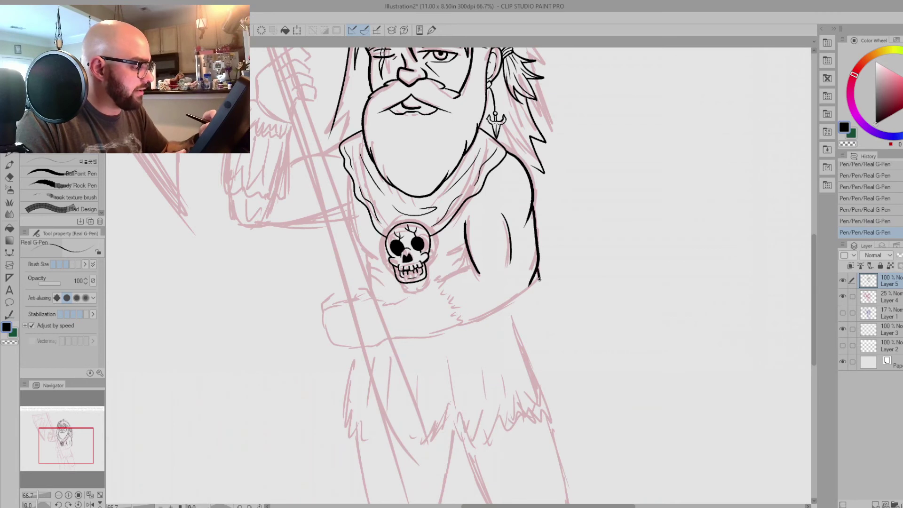
# Step: Ink the elbow, the forearm's upper and lower edges and the closed fist, with a jagged cuff edge across the forearm
pyautogui.moveTo(460, 325); pyautogui.dragTo(531, 298)
pyautogui.moveTo(475, 269); pyautogui.dragTo(442, 281)
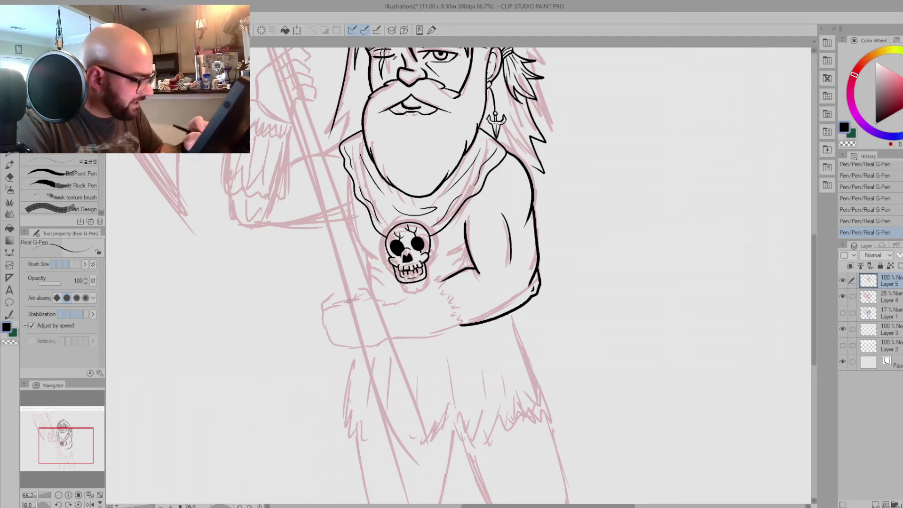
pyautogui.moveTo(332, 306); pyautogui.dragTo(362, 298)
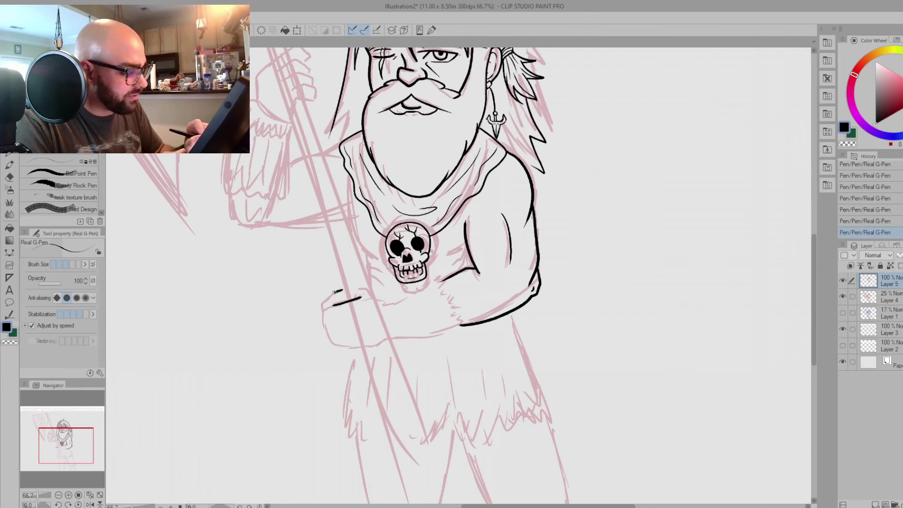
pyautogui.moveTo(319, 313)
pyautogui.mouseDown()
pyautogui.moveTo(333, 345)
pyautogui.moveTo(350, 351)
pyautogui.moveTo(390, 332)
pyautogui.mouseUp()
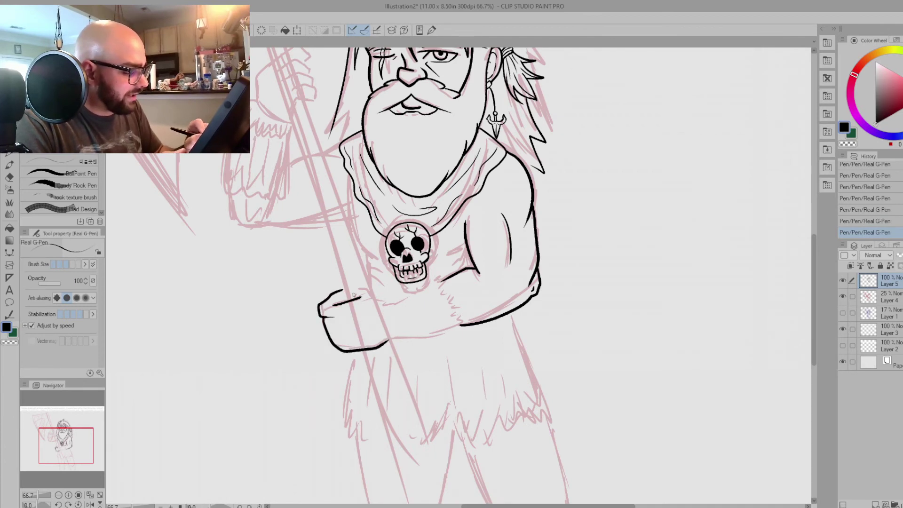
pyautogui.moveTo(383, 299); pyautogui.dragTo(445, 279)
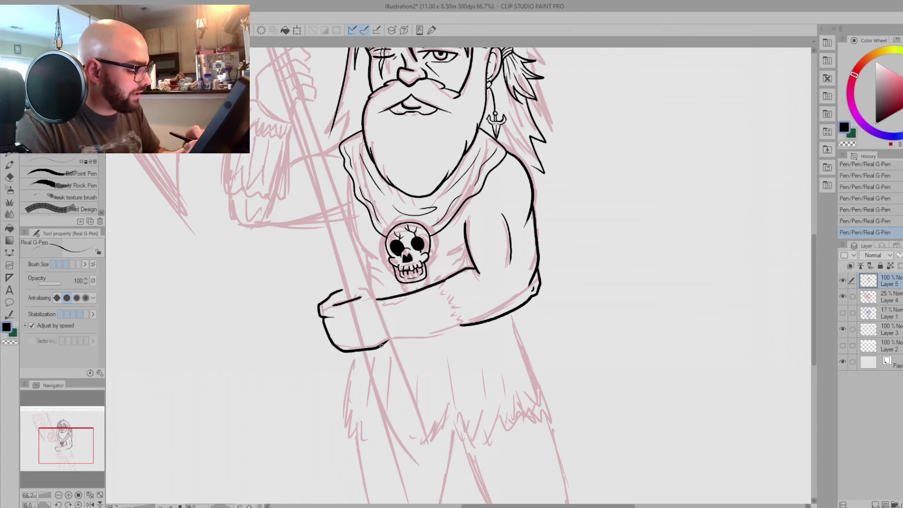
pyautogui.moveTo(390, 339); pyautogui.dragTo(462, 324)
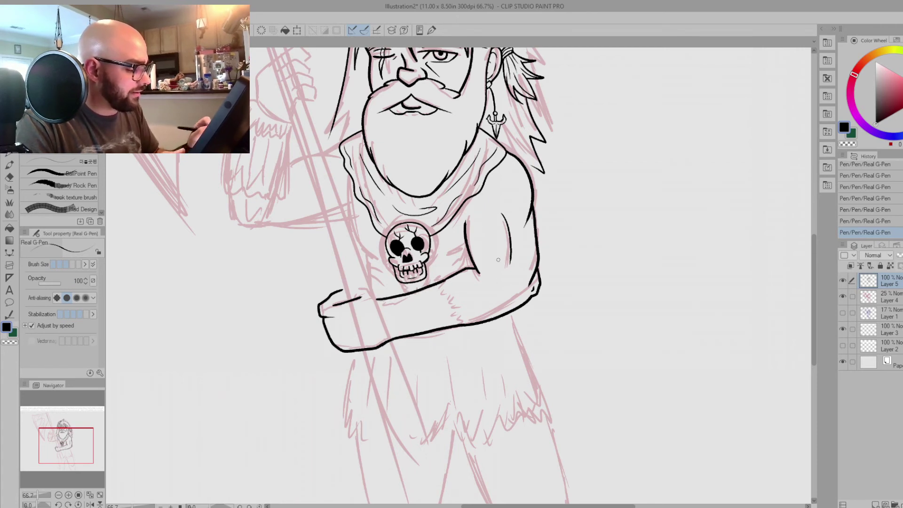
pyautogui.moveTo(445, 280); pyautogui.dragTo(465, 324)
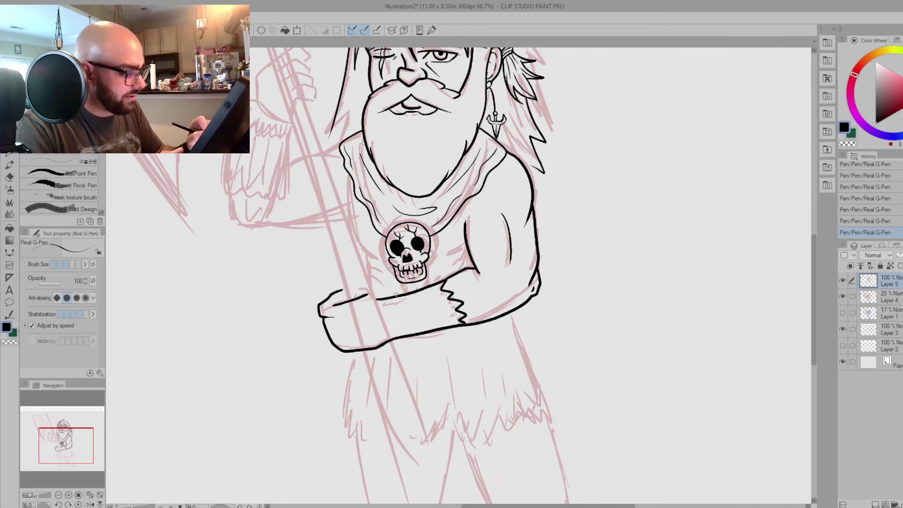
# Step: Ink the raised thumb base at the wrist and short finger lines on the fist, erasing the stray line ends
pyautogui.press('e')
pyautogui.press('p')
pyautogui.moveTo(379, 301); pyautogui.dragTo(372, 289)
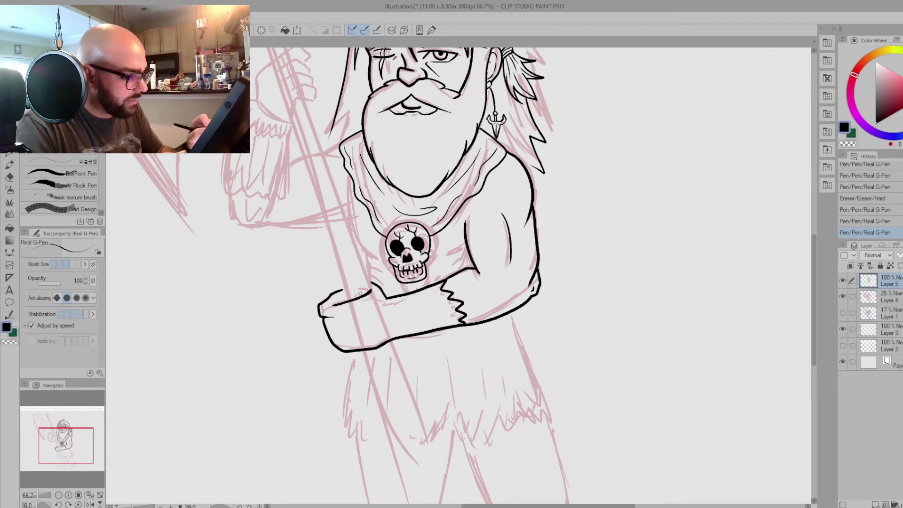
pyautogui.moveTo(336, 319)
pyautogui.mouseDown()
pyautogui.moveTo(344, 321)
pyautogui.moveTo(340, 345)
pyautogui.mouseUp()
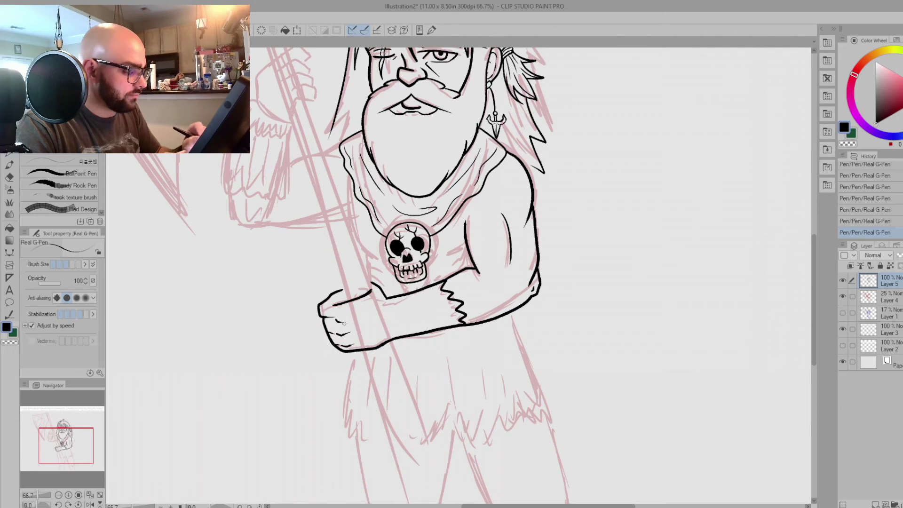
pyautogui.press('e')
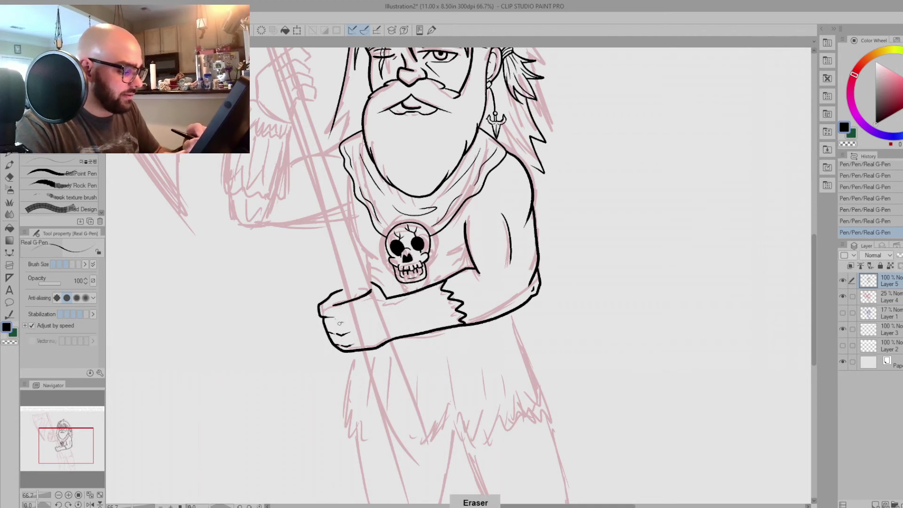
pyautogui.press('p')
pyautogui.moveTo(326, 315)
pyautogui.mouseDown()
pyautogui.moveTo(342, 305)
pyautogui.moveTo(329, 321)
pyautogui.moveTo(321, 314)
pyautogui.mouseUp()
pyautogui.press('e')
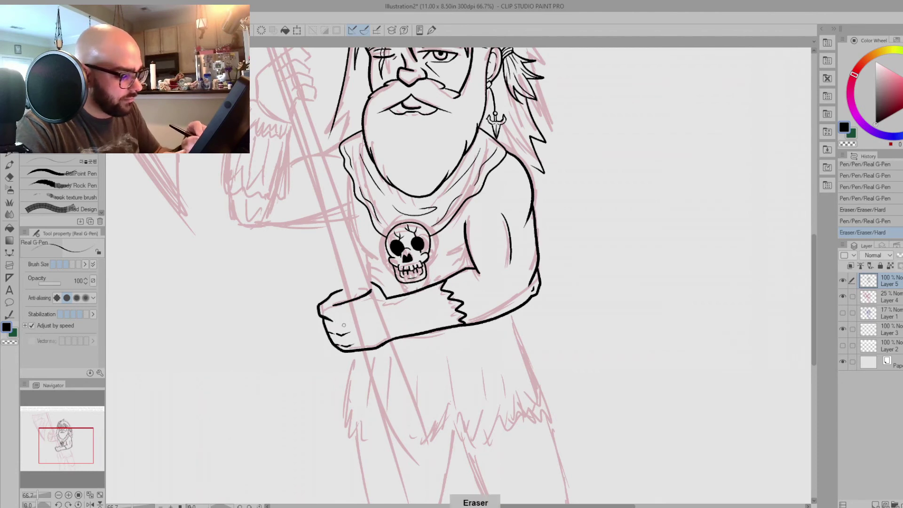
# Step: Ink the chest's outer contour beside the pole, the crease beneath the pectoral and short folds near the bent arm's armpit
pyautogui.scroll(-1, 437, 312)
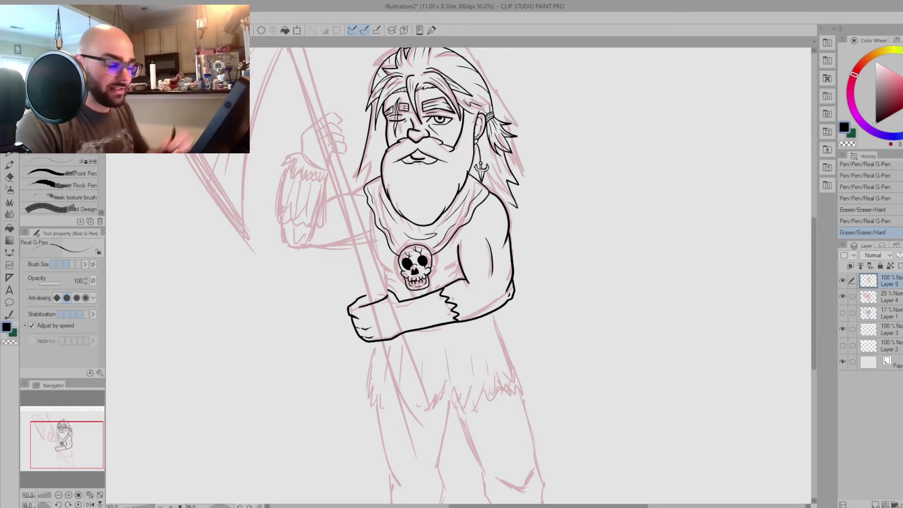
pyautogui.scroll(-1, 375, 244)
pyautogui.scroll(1, 375, 244)
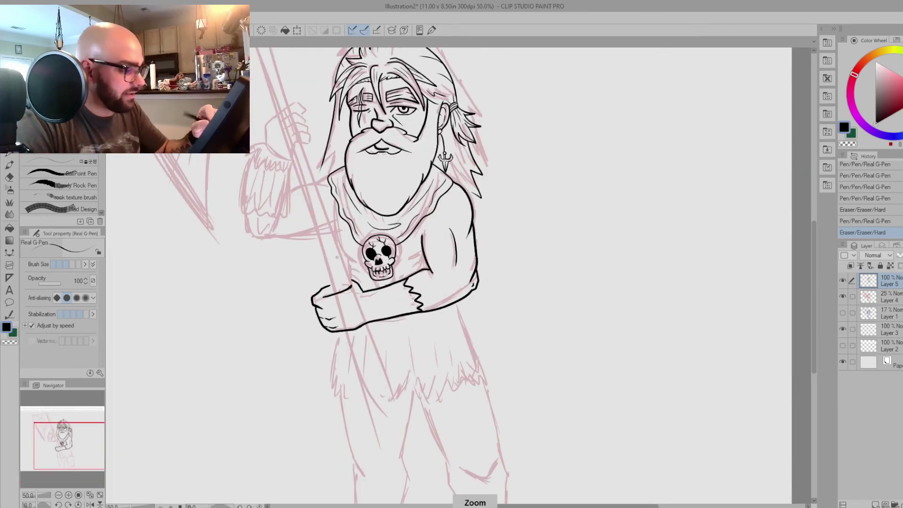
pyautogui.scroll(2, 376, 240)
pyautogui.click(343, 256)
pyautogui.press('p')
pyautogui.moveTo(317, 174); pyautogui.dragTo(359, 268)
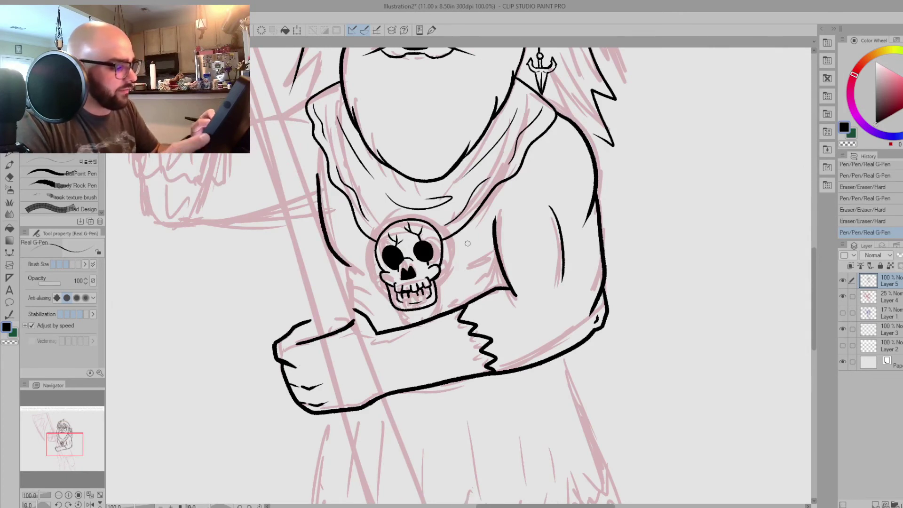
pyautogui.moveTo(454, 268)
pyautogui.mouseDown()
pyautogui.moveTo(493, 256)
pyautogui.moveTo(448, 283)
pyautogui.mouseUp()
pyautogui.hotkey('ctrl', 'z')
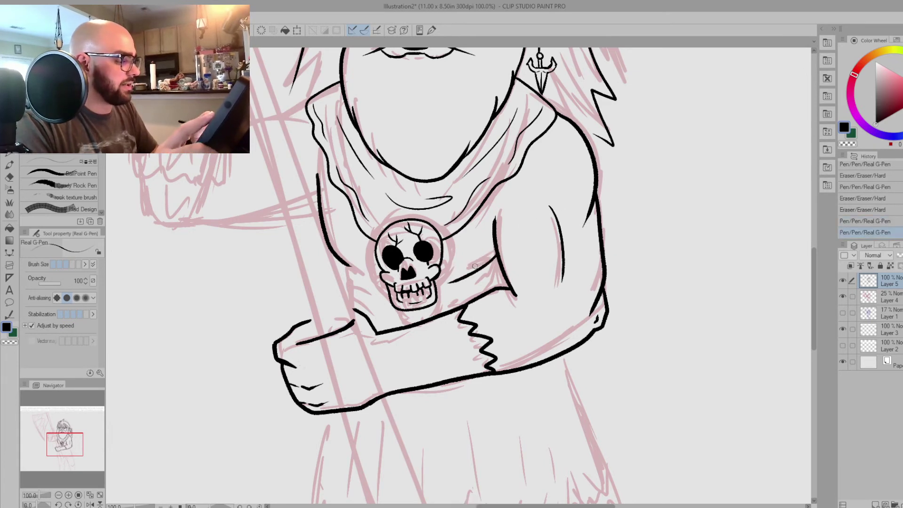
pyautogui.moveTo(342, 263); pyautogui.dragTo(342, 315)
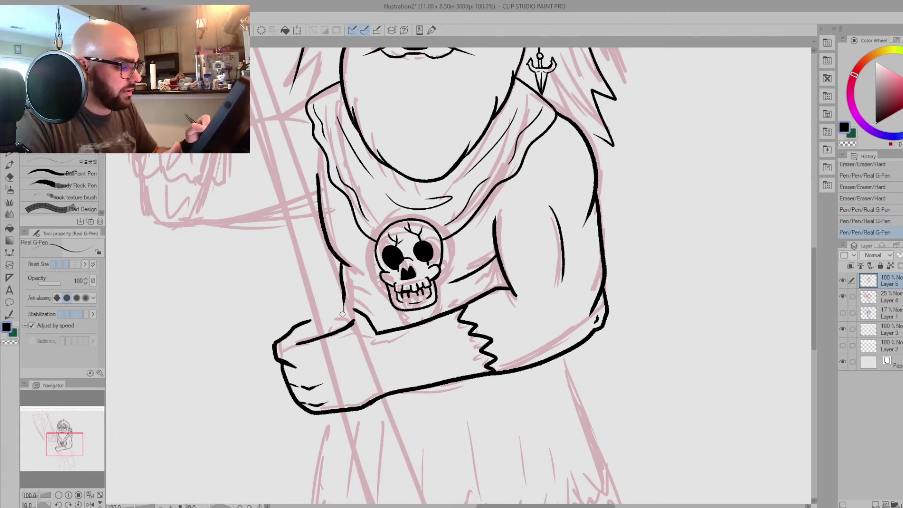
pyautogui.moveTo(496, 259); pyautogui.dragTo(498, 280)
pyautogui.moveTo(340, 262)
pyautogui.mouseDown()
pyautogui.moveTo(352, 285)
pyautogui.moveTo(343, 314)
pyautogui.mouseUp()
pyautogui.hotkey('ctrl', 'z')
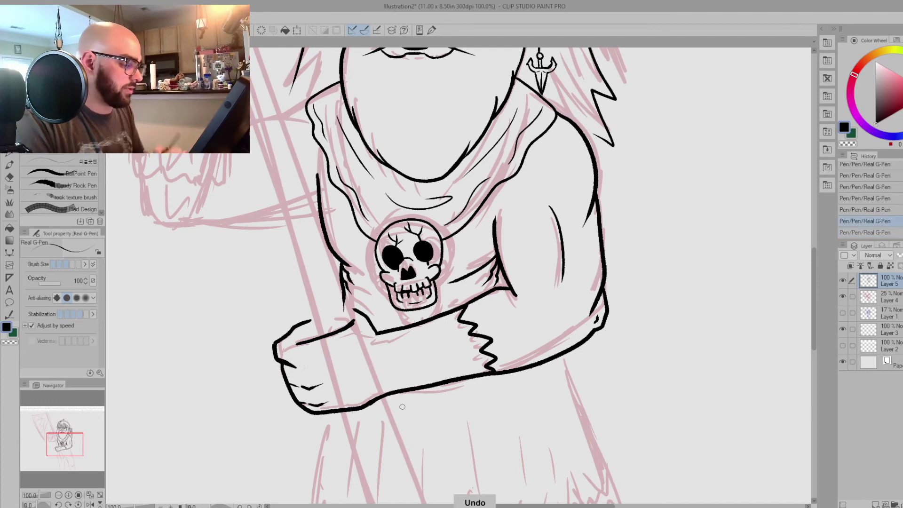
# Step: Erase and redraw the chest's outer contour and the waist line above the fist, adding a small nipple circle on each pectoral
pyautogui.scroll(-2, 402, 406)
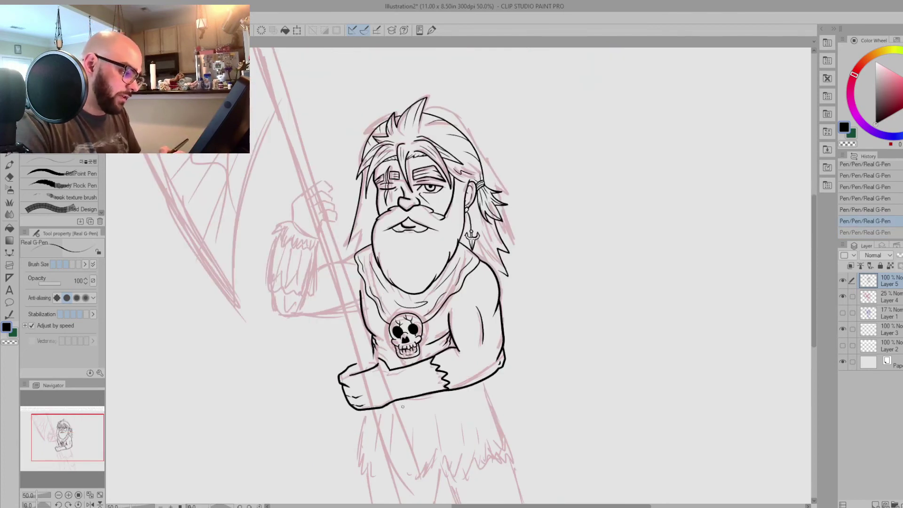
pyautogui.scroll(1, 402, 407)
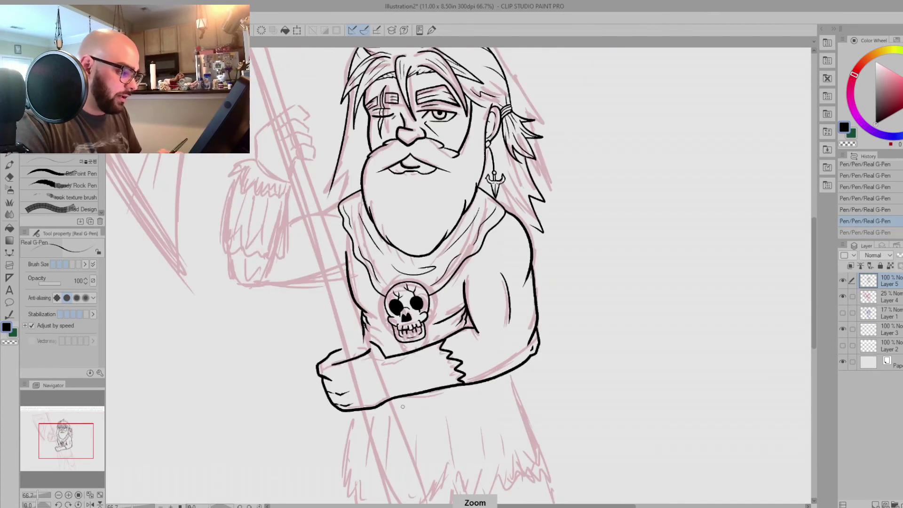
pyautogui.scroll(1, 365, 324)
pyautogui.press(']')
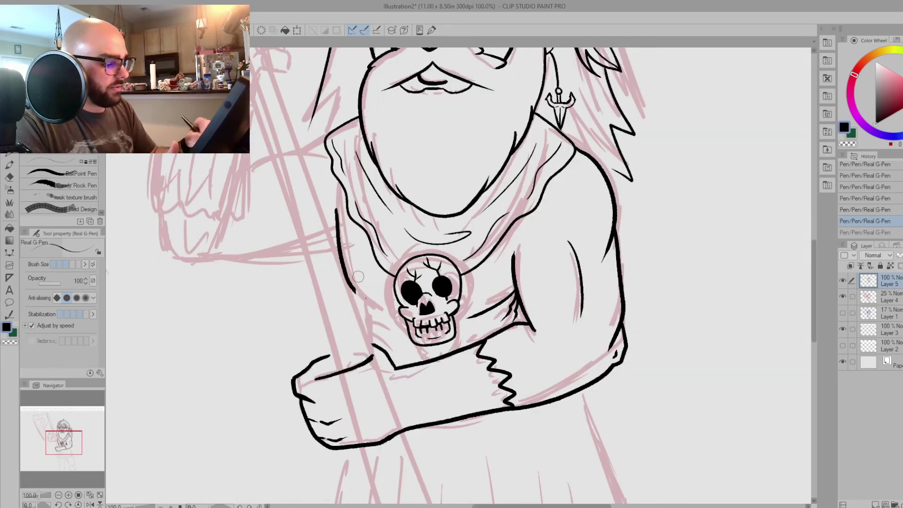
pyautogui.press('p')
pyautogui.moveTo(336, 255)
pyautogui.mouseDown()
pyautogui.moveTo(339, 204)
pyautogui.moveTo(329, 216)
pyautogui.moveTo(366, 308)
pyautogui.moveTo(356, 350)
pyautogui.mouseUp()
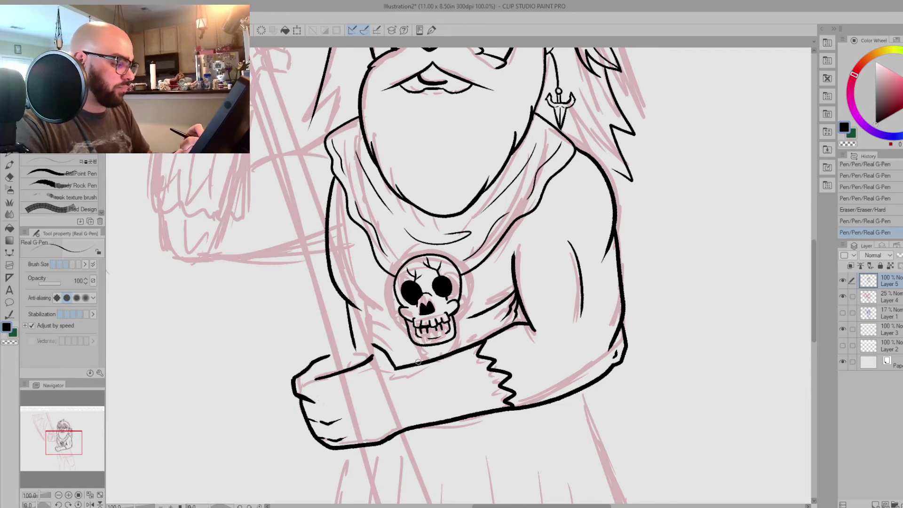
pyautogui.moveTo(353, 288); pyautogui.dragTo(356, 290)
pyautogui.click(486, 298)
# Step: Ink a cluster of short tapered hatching strokes on the bent arm's outer shoulder, redoing the first attempts
pyautogui.hotkey('ctrl', '-')
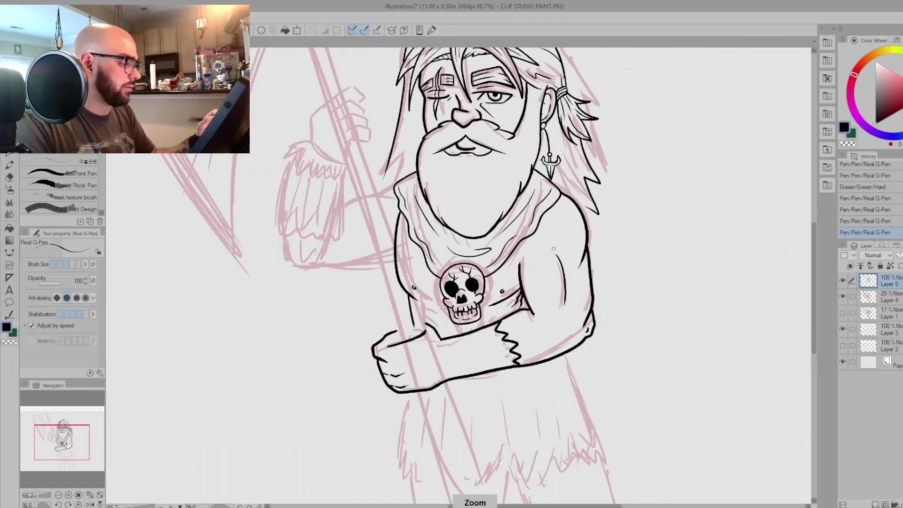
pyautogui.hotkey('ctrl', '+')
pyautogui.hotkey('ctrl', '+')
pyautogui.moveTo(578, 171); pyautogui.dragTo(566, 212)
pyautogui.moveTo(571, 200); pyautogui.dragTo(536, 243)
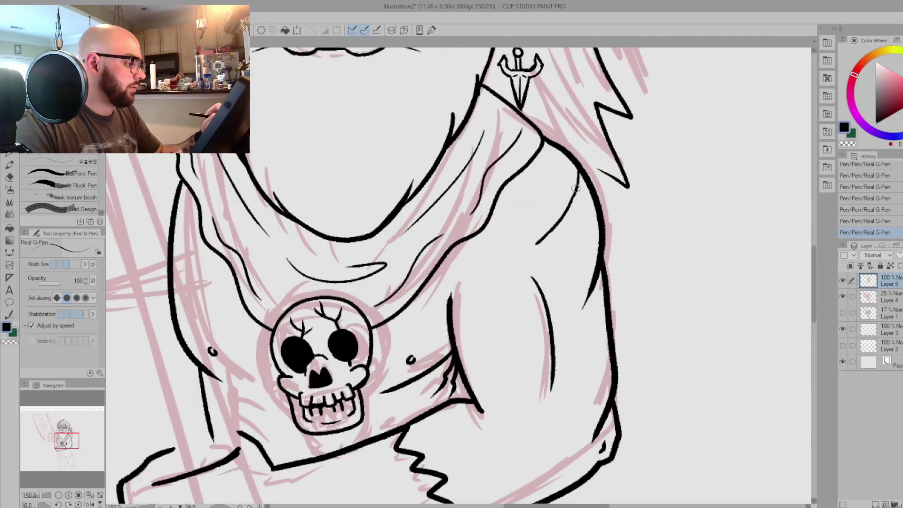
pyautogui.hotkey('ctrl', 'z')
pyautogui.hotkey('ctrl', 'z')
pyautogui.hotkey('ctrl', 'z')
pyautogui.hotkey('ctrl', 'z')
pyautogui.moveTo(578, 165)
pyautogui.mouseDown()
pyautogui.moveTo(548, 233)
pyautogui.moveTo(589, 187)
pyautogui.mouseUp()
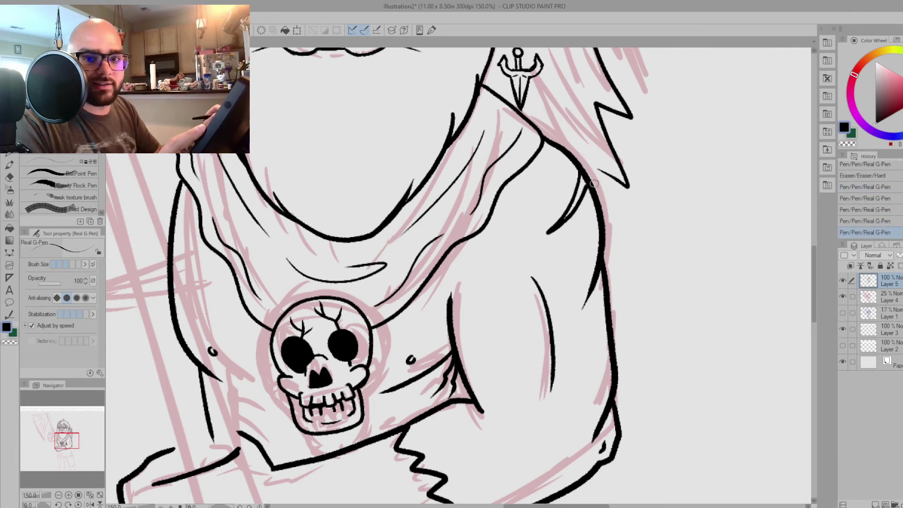
pyautogui.moveTo(587, 185)
pyautogui.mouseDown()
pyautogui.moveTo(569, 241)
pyautogui.moveTo(596, 207)
pyautogui.moveTo(583, 254)
pyautogui.mouseUp()
pyautogui.moveTo(574, 189); pyautogui.dragTo(552, 227)
# Step: Add short hatching strokes along the side of the torso just below the chest contour
pyautogui.scroll(-3, 536, 263)
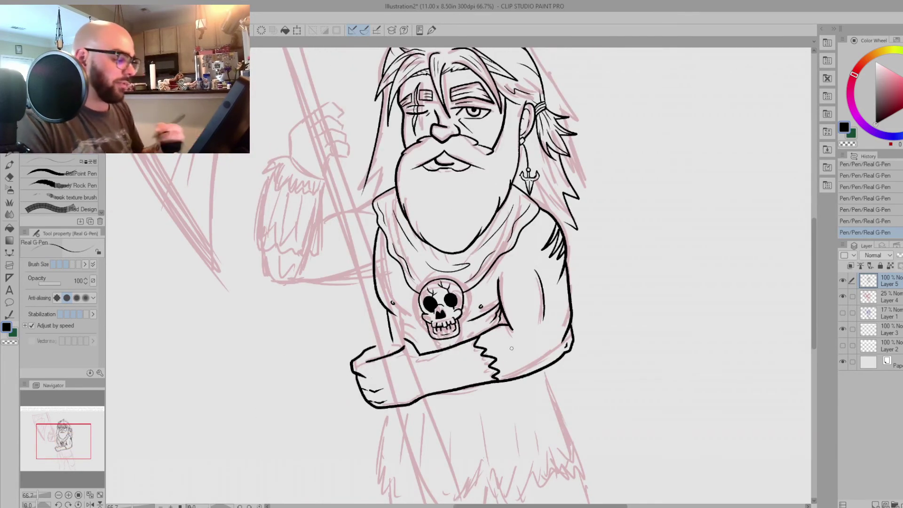
pyautogui.scroll(3, 453, 306)
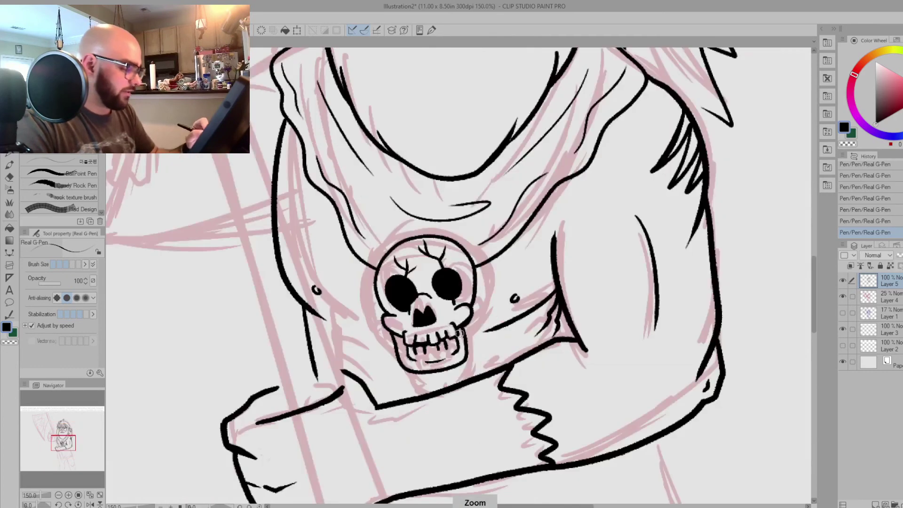
pyautogui.hotkey('ctrl', 'z')
pyautogui.scroll(-3, 447, 318)
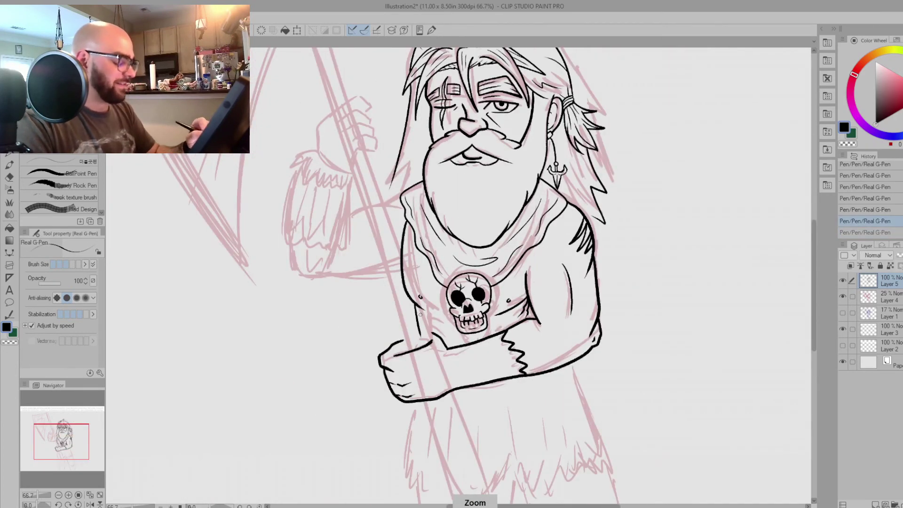
pyautogui.scroll(3, 421, 314)
pyautogui.moveTo(407, 290); pyautogui.dragTo(421, 326)
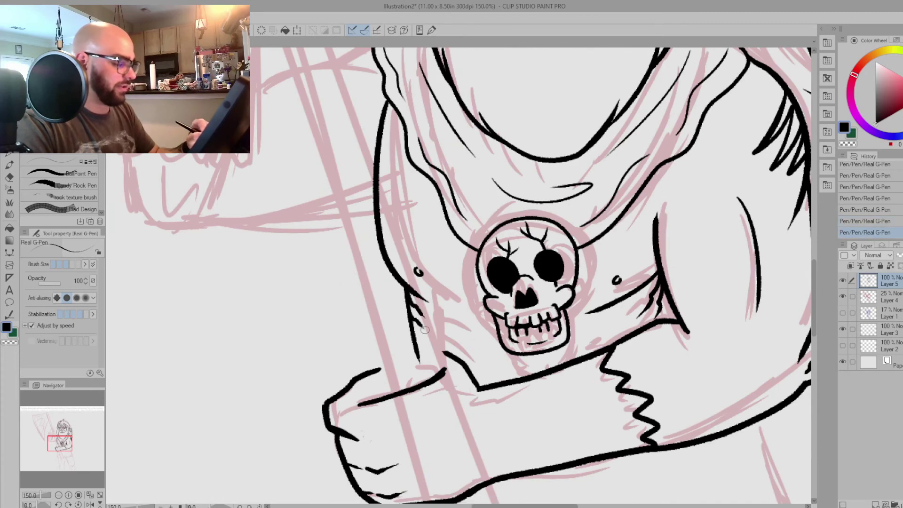
pyautogui.scroll(-2, 421, 326)
pyautogui.scroll(-2, 586, 297)
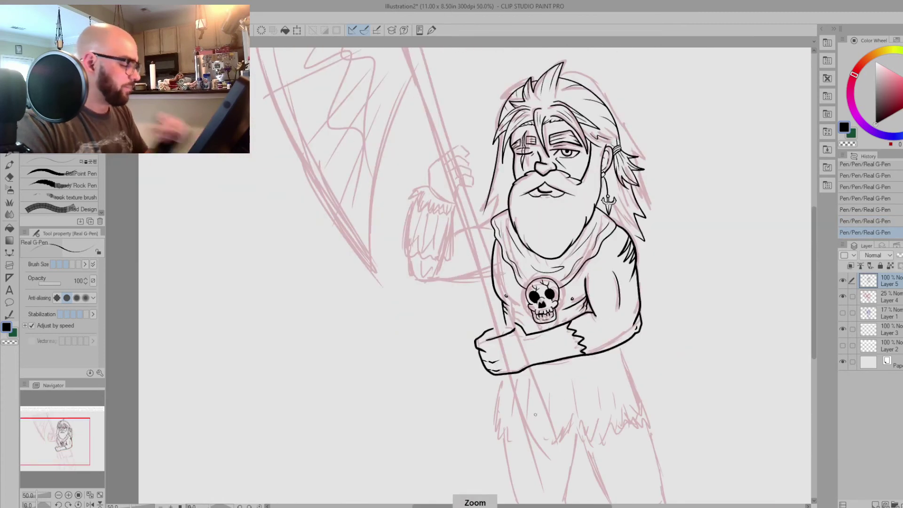
# Step: Ink the raised arm's forearm edges, elbow, back of the hand and the fingers curled around the pole
pyautogui.scroll(2, 518, 213)
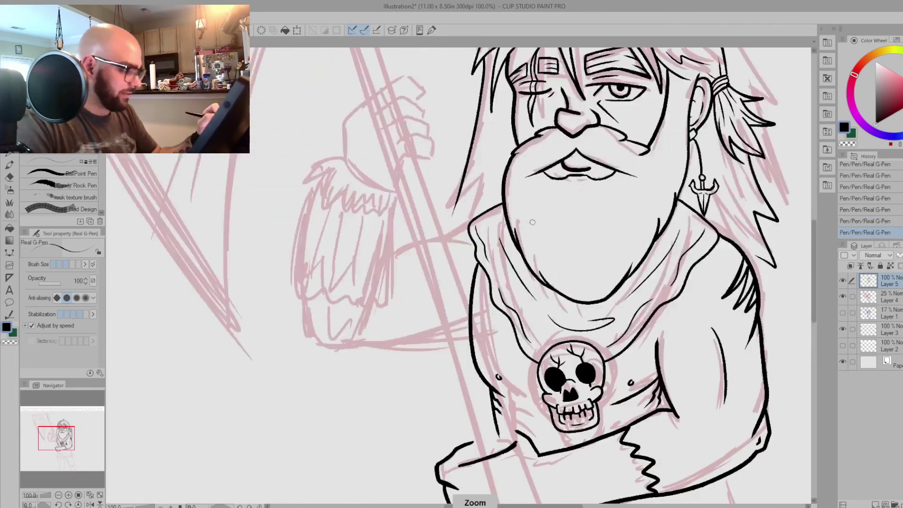
pyautogui.moveTo(304, 308)
pyautogui.mouseDown()
pyautogui.moveTo(323, 351)
pyautogui.moveTo(360, 336)
pyautogui.moveTo(380, 201)
pyautogui.mouseUp()
pyautogui.moveTo(305, 314)
pyautogui.mouseDown()
pyautogui.moveTo(343, 126)
pyautogui.moveTo(404, 70)
pyautogui.moveTo(422, 93)
pyautogui.moveTo(414, 99)
pyautogui.mouseUp()
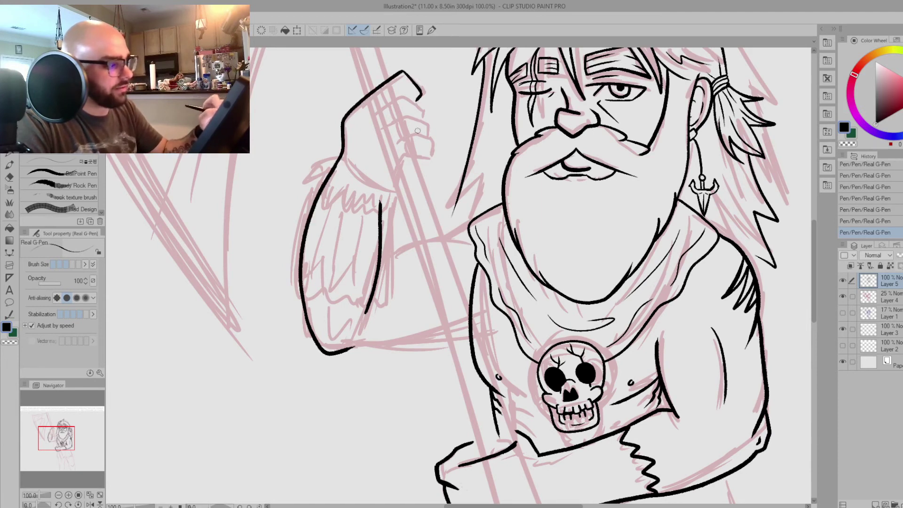
pyautogui.moveTo(380, 210)
pyautogui.mouseDown()
pyautogui.moveTo(404, 160)
pyautogui.moveTo(423, 161)
pyautogui.moveTo(433, 147)
pyautogui.moveTo(411, 131)
pyautogui.moveTo(396, 140)
pyautogui.moveTo(430, 131)
pyautogui.moveTo(418, 117)
pyautogui.moveTo(388, 120)
pyautogui.moveTo(413, 104)
pyautogui.moveTo(397, 97)
pyautogui.mouseUp()
pyautogui.moveTo(370, 114); pyautogui.dragTo(407, 96)
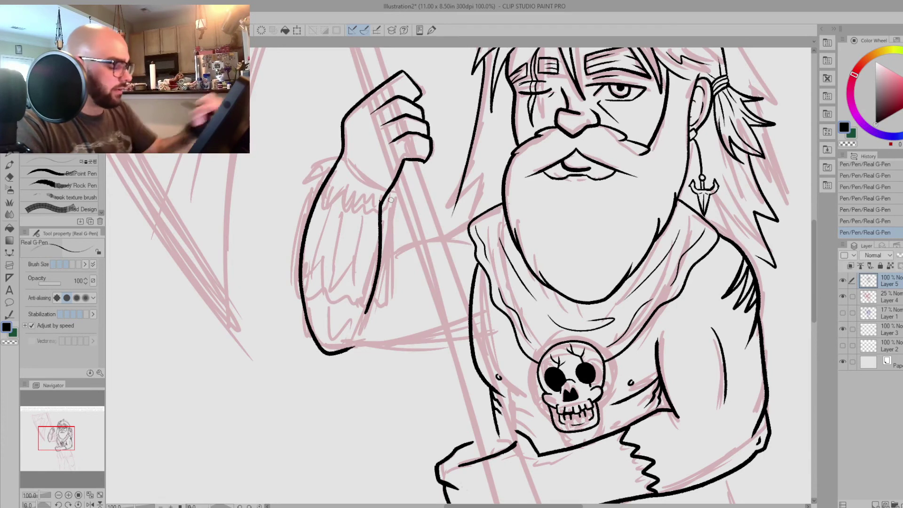
# Step: Ink the raised arm's upper and lower edges between elbow and torso, the shoulder line to the collar and an inner muscle line
pyautogui.moveTo(379, 269)
pyautogui.mouseDown()
pyautogui.moveTo(404, 250)
pyautogui.moveTo(455, 245)
pyautogui.mouseUp()
pyautogui.hotkey('ctrl', 'z')
pyautogui.moveTo(379, 270)
pyautogui.mouseDown()
pyautogui.moveTo(458, 248)
pyautogui.moveTo(472, 228)
pyautogui.mouseUp()
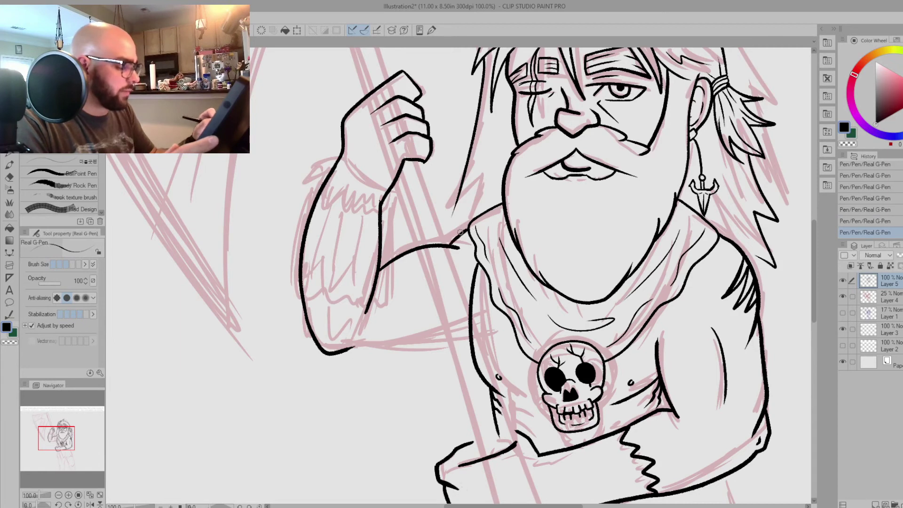
pyautogui.hotkey('ctrl', 'z')
pyautogui.hotkey('ctrl', 'y')
pyautogui.hotkey('ctrl', 'z')
pyautogui.moveTo(450, 245); pyautogui.dragTo(471, 227)
pyautogui.moveTo(350, 351); pyautogui.dragTo(470, 328)
pyautogui.hotkey('ctrl', 'z')
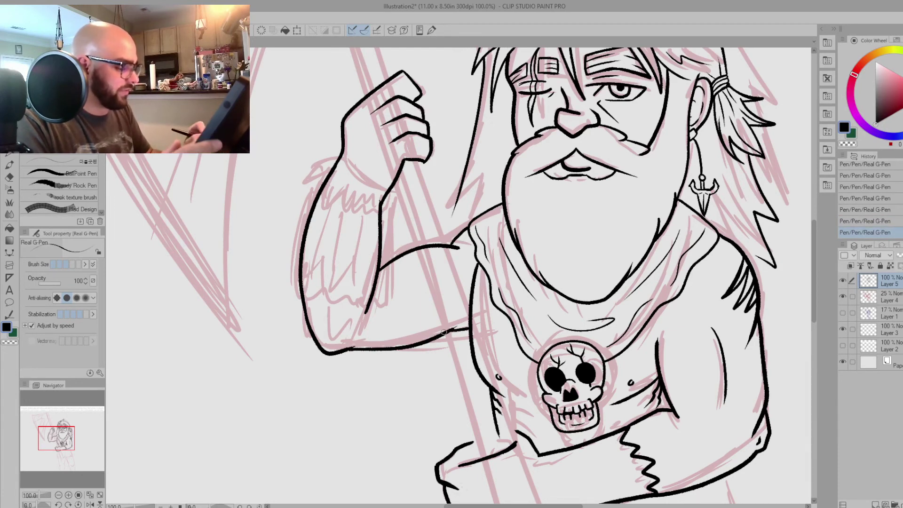
pyautogui.moveTo(387, 316); pyautogui.dragTo(444, 294)
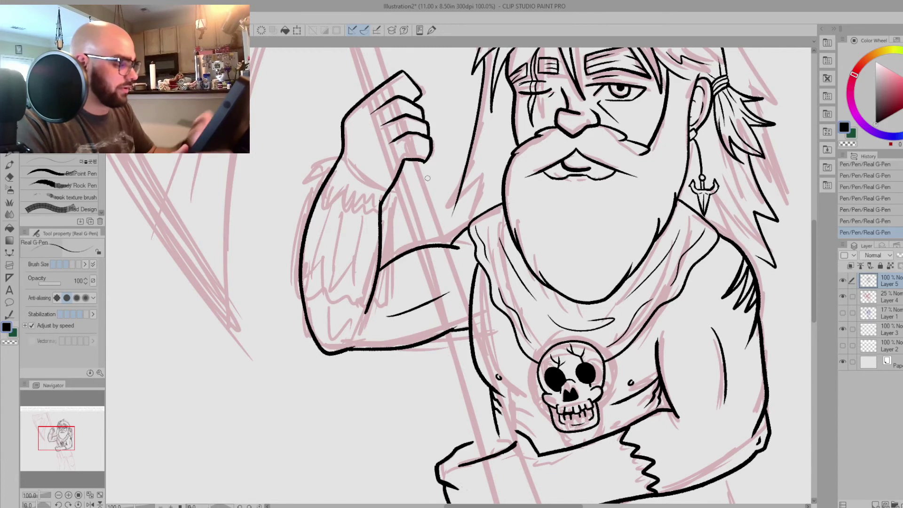
pyautogui.moveTo(319, 206)
pyautogui.mouseDown()
pyautogui.moveTo(331, 199)
pyautogui.moveTo(306, 250)
pyautogui.moveTo(347, 276)
pyautogui.moveTo(313, 318)
pyautogui.moveTo(332, 323)
pyautogui.mouseUp()
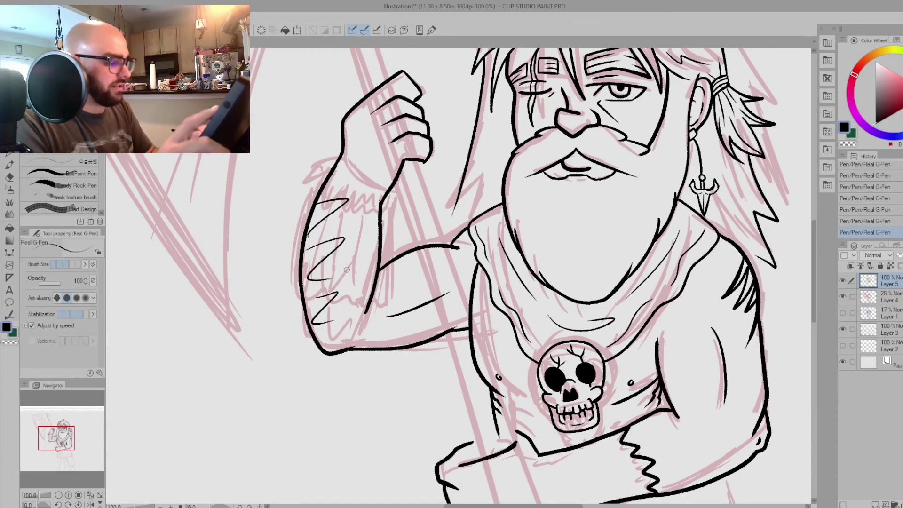
pyautogui.hotkey('ctrl', 'z')
pyautogui.hotkey('ctrl', 'z')
pyautogui.hotkey('ctrl', 'z')
pyautogui.moveTo(316, 202)
pyautogui.mouseDown()
pyautogui.moveTo(308, 242)
pyautogui.moveTo(341, 282)
pyautogui.moveTo(316, 319)
pyautogui.mouseUp()
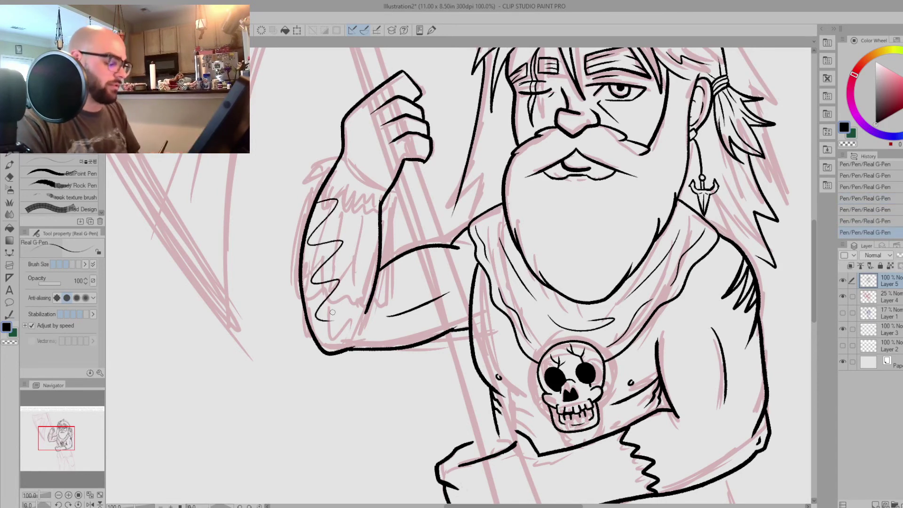
pyautogui.hotkey('ctrl', 'z')
pyautogui.moveTo(322, 207)
pyautogui.mouseDown()
pyautogui.moveTo(322, 219)
pyautogui.moveTo(354, 229)
pyautogui.mouseUp()
pyautogui.moveTo(366, 225)
pyautogui.mouseDown()
pyautogui.moveTo(368, 236)
pyautogui.moveTo(319, 250)
pyautogui.moveTo(340, 260)
pyautogui.mouseUp()
pyautogui.moveTo(359, 250); pyautogui.dragTo(370, 269)
pyautogui.hotkey('ctrl', 'z')
pyautogui.hotkey('ctrl', 'z')
pyautogui.hotkey('ctrl', 'z')
pyautogui.hotkey('ctrl', 'z')
pyautogui.hotkey('ctrl', 'z')
pyautogui.hotkey('ctrl', 'z')
pyautogui.hotkey('ctrl', 'z')
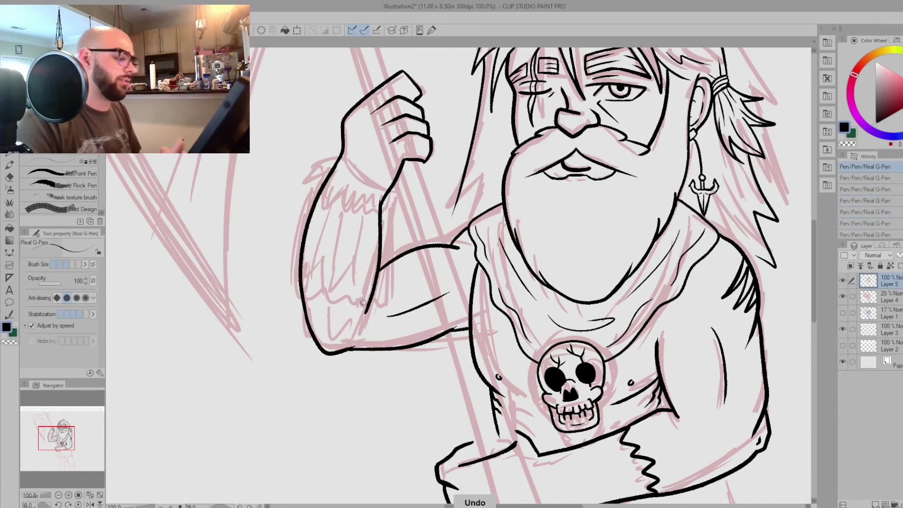
# Step: Scatter small jagged fur marks across the cuff on the bent arm's forearm
pyautogui.scroll(-1, 363, 303)
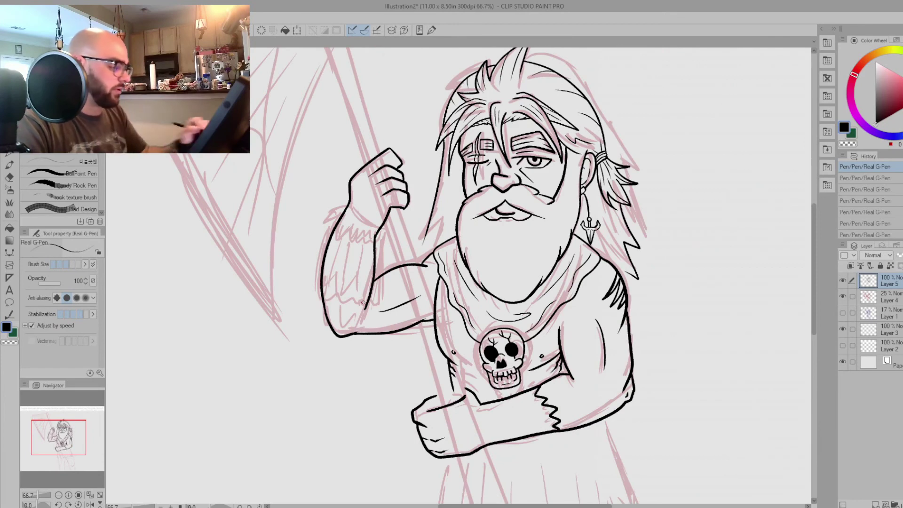
pyautogui.scroll(1, 517, 433)
pyautogui.moveTo(505, 430); pyautogui.dragTo(511, 429)
pyautogui.hotkey('ctrl', 'z')
pyautogui.hotkey('ctrl', 'z')
pyautogui.hotkey('ctrl', 'z')
pyautogui.moveTo(486, 396); pyautogui.dragTo(515, 419)
pyautogui.moveTo(526, 381); pyautogui.dragTo(526, 391)
pyautogui.moveTo(532, 423)
pyautogui.mouseDown()
pyautogui.moveTo(536, 430)
pyautogui.moveTo(495, 435)
pyautogui.mouseUp()
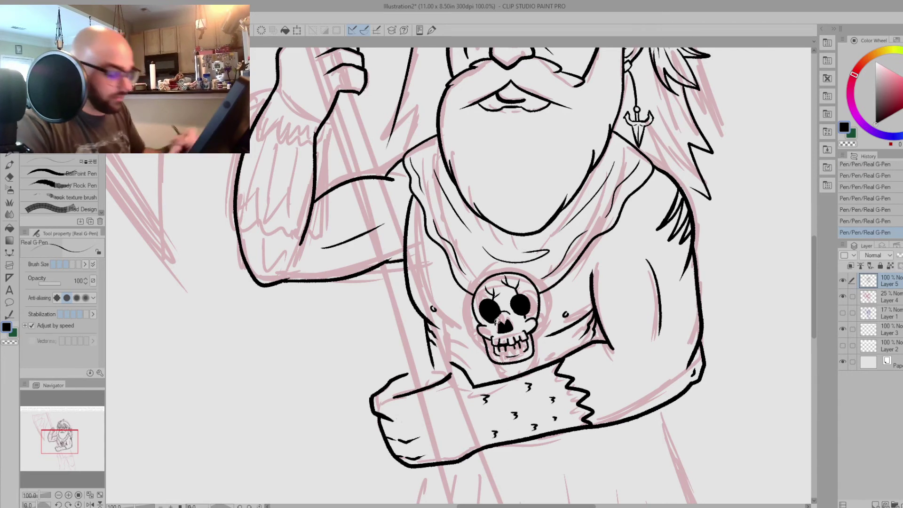
pyautogui.moveTo(507, 390); pyautogui.dragTo(508, 397)
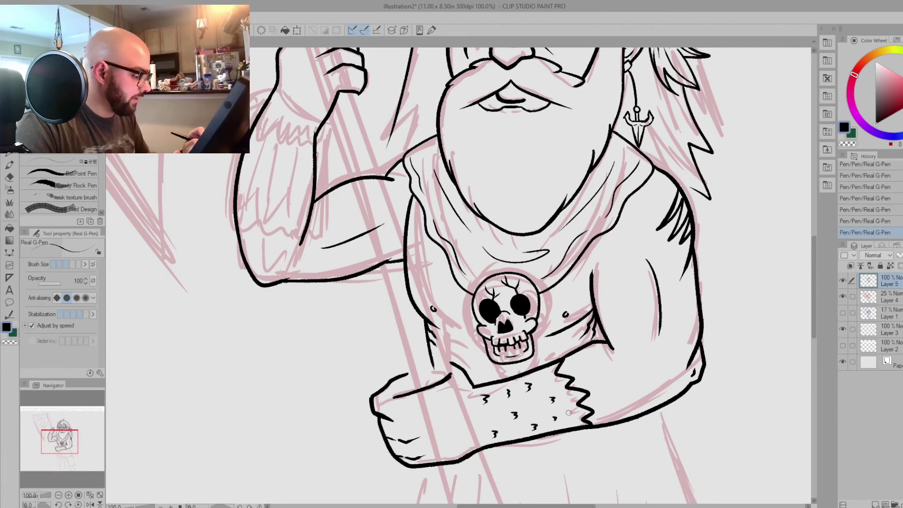
pyautogui.scroll(-3, 538, 397)
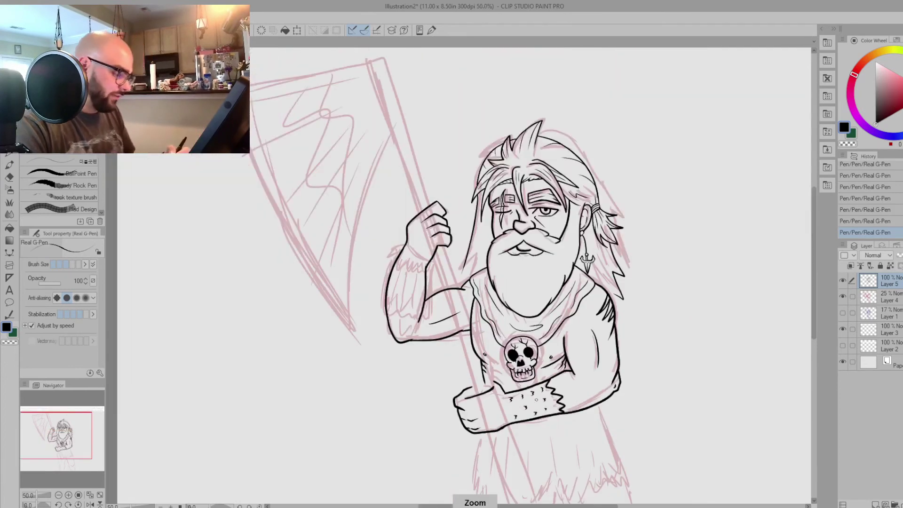
# Step: Ink the skirt's two side edges below the bent arm and its zigzag ragged hem
pyautogui.click(90, 495)
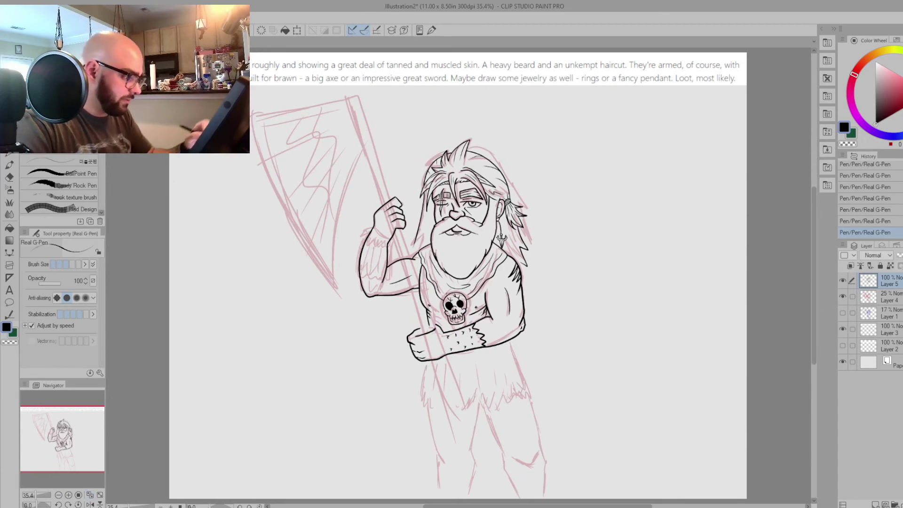
pyautogui.hotkey('ctrl', '+')
pyautogui.hotkey('ctrl', '+')
pyautogui.moveTo(396, 288)
pyautogui.mouseDown()
pyautogui.moveTo(381, 371)
pyautogui.moveTo(407, 363)
pyautogui.moveTo(469, 376)
pyautogui.moveTo(516, 373)
pyautogui.mouseUp()
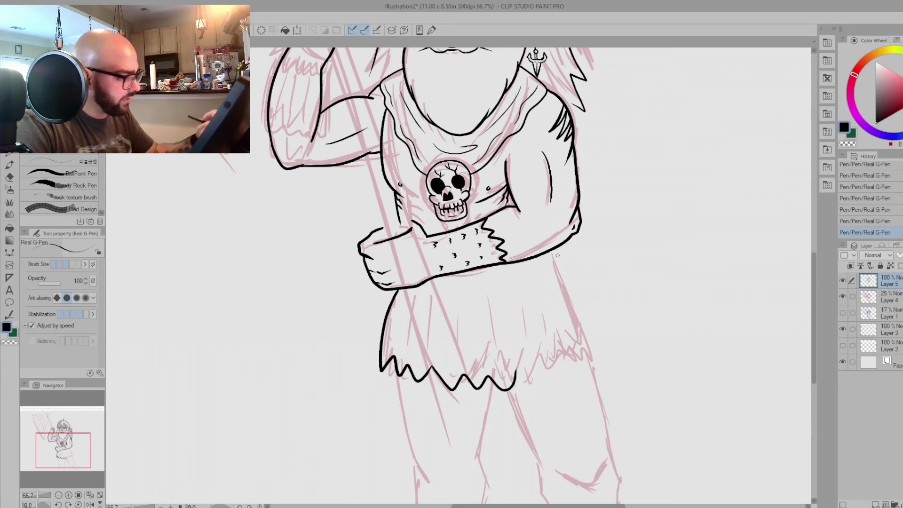
pyautogui.moveTo(554, 249)
pyautogui.mouseDown()
pyautogui.moveTo(588, 359)
pyautogui.moveTo(515, 381)
pyautogui.mouseUp()
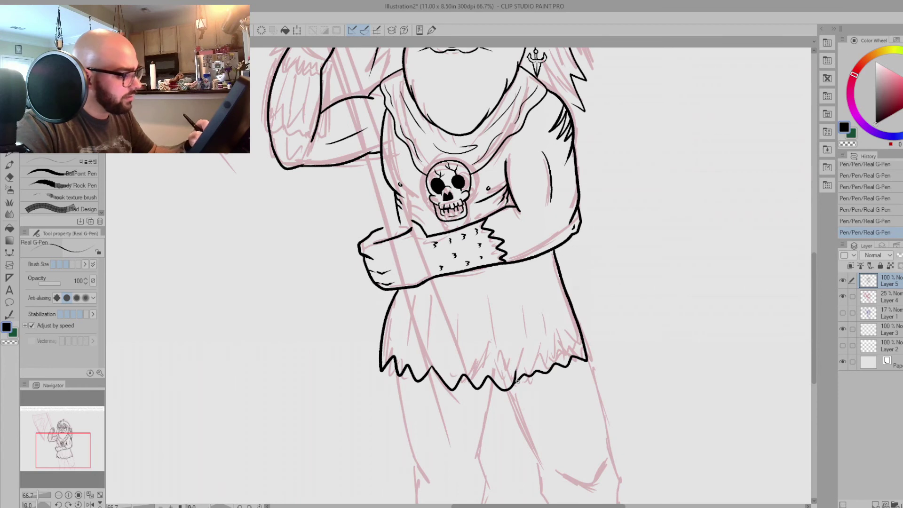
# Step: Ink a long and a short fold line converging downward on the skirt below the ragged end of the forearm cuff
pyautogui.scroll(2, 512, 383)
pyautogui.moveTo(516, 233); pyautogui.dragTo(523, 336)
pyautogui.hotkey('ctrl', 'z')
pyautogui.moveTo(519, 218); pyautogui.dragTo(523, 341)
pyautogui.hotkey('ctrl', 'z')
pyautogui.moveTo(503, 218); pyautogui.dragTo(514, 334)
pyautogui.moveTo(522, 252); pyautogui.dragTo(514, 333)
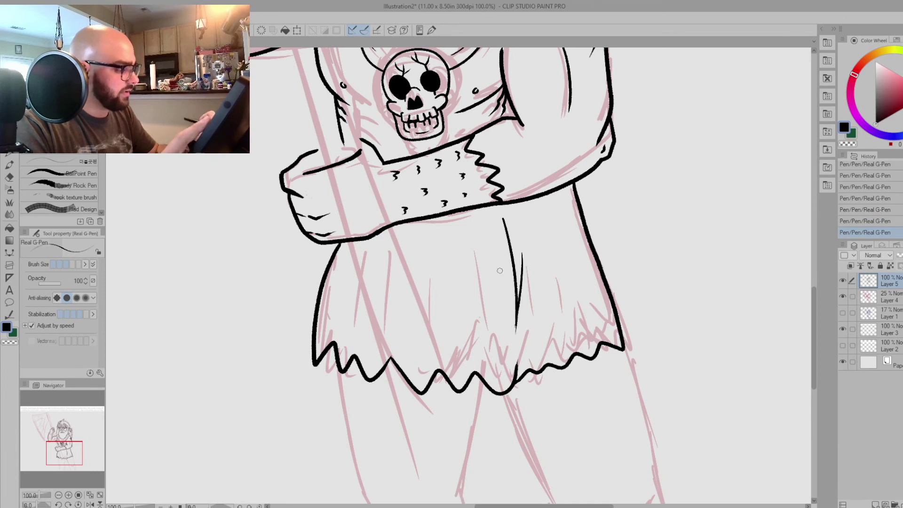
pyautogui.hotkey('ctrl', 'z')
pyautogui.moveTo(521, 250); pyautogui.dragTo(516, 314)
# Step: Ink paired fold lines on the skirt's middle and below the fist, plus one near its far side edge
pyautogui.moveTo(416, 244); pyautogui.dragTo(426, 339)
pyautogui.moveTo(408, 275); pyautogui.dragTo(423, 328)
pyautogui.hotkey('ctrl', 'z')
pyautogui.moveTo(407, 271); pyautogui.dragTo(420, 321)
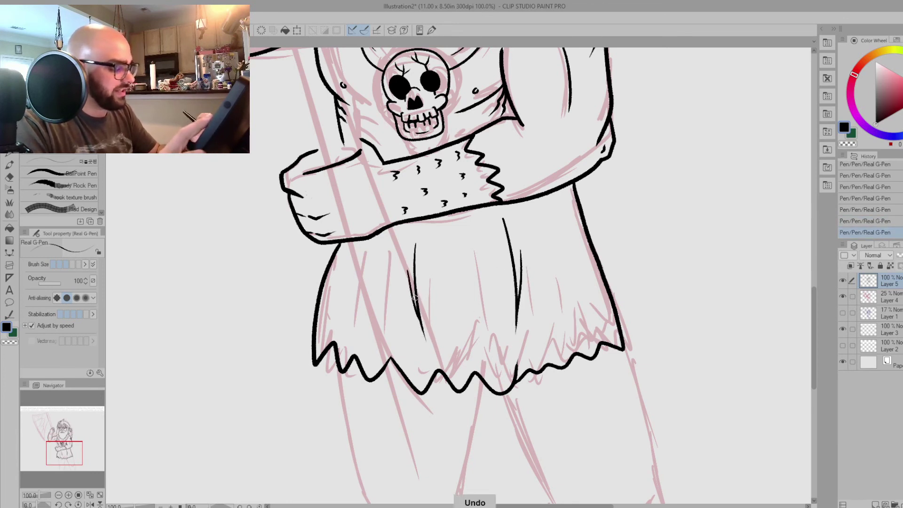
pyautogui.moveTo(367, 250); pyautogui.dragTo(356, 323)
pyautogui.moveTo(354, 274); pyautogui.dragTo(357, 311)
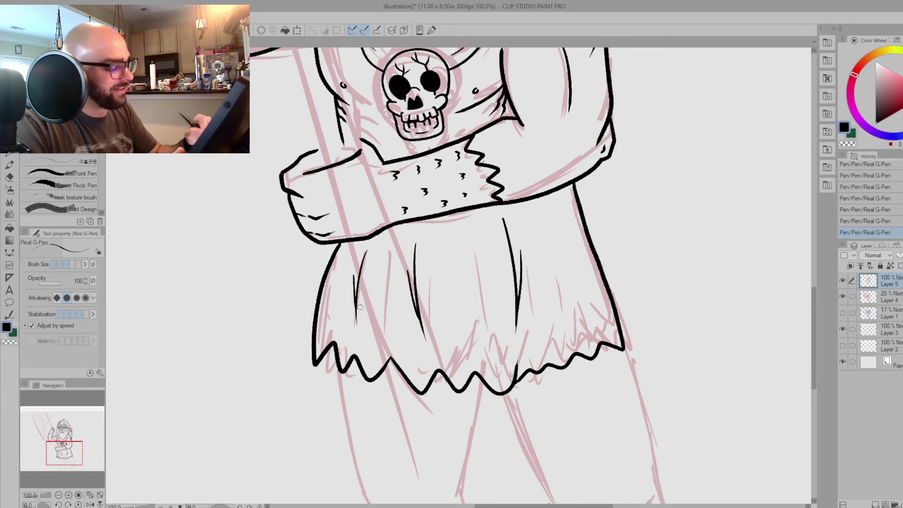
pyautogui.moveTo(582, 269); pyautogui.dragTo(594, 342)
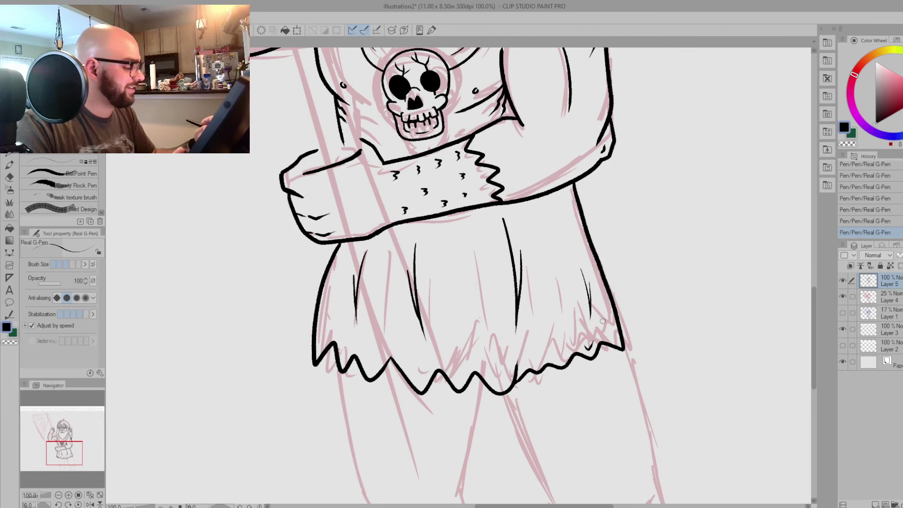
# Step: Add small marks above the points of the skirt's ragged hem and a short stroke inside each side edge
pyautogui.moveTo(501, 374); pyautogui.dragTo(490, 379)
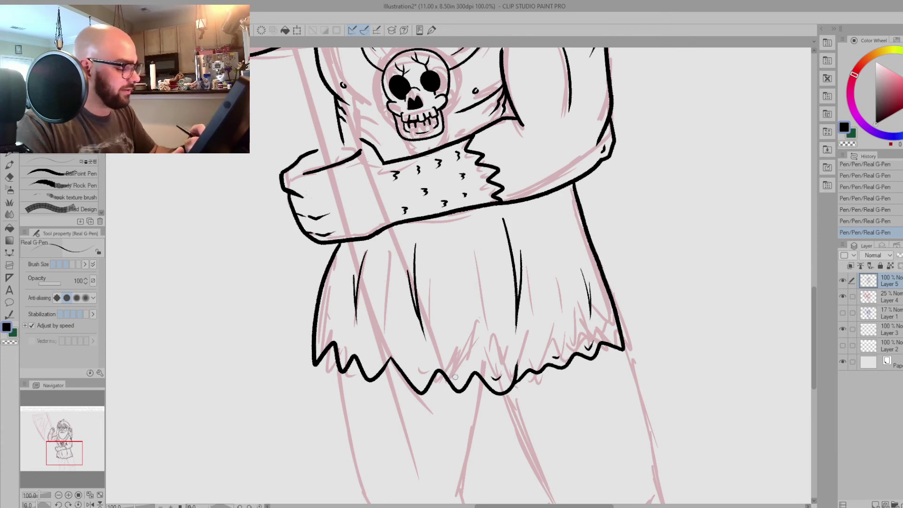
pyautogui.moveTo(420, 371)
pyautogui.mouseDown()
pyautogui.moveTo(363, 369)
pyautogui.moveTo(340, 348)
pyautogui.moveTo(322, 307)
pyautogui.mouseUp()
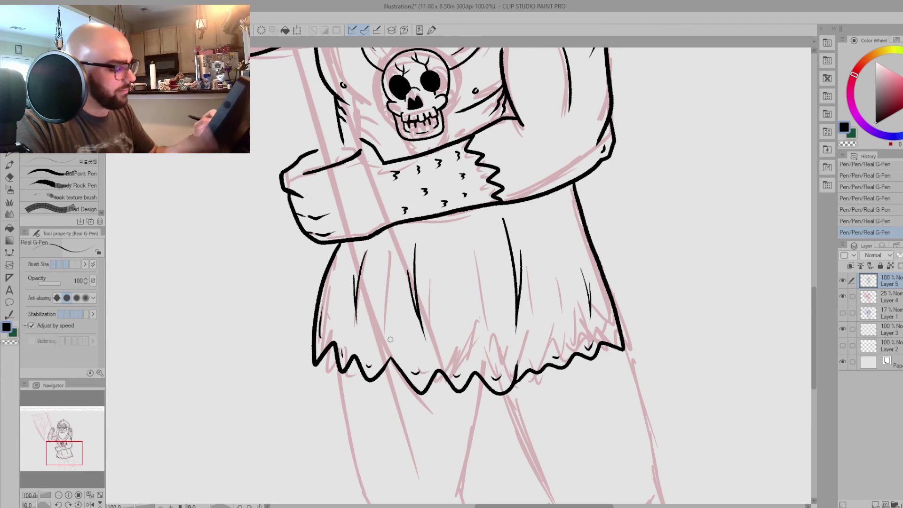
pyautogui.hotkey('ctrl', 'z')
pyautogui.moveTo(319, 343); pyautogui.dragTo(323, 320)
pyautogui.moveTo(614, 336); pyautogui.dragTo(611, 321)
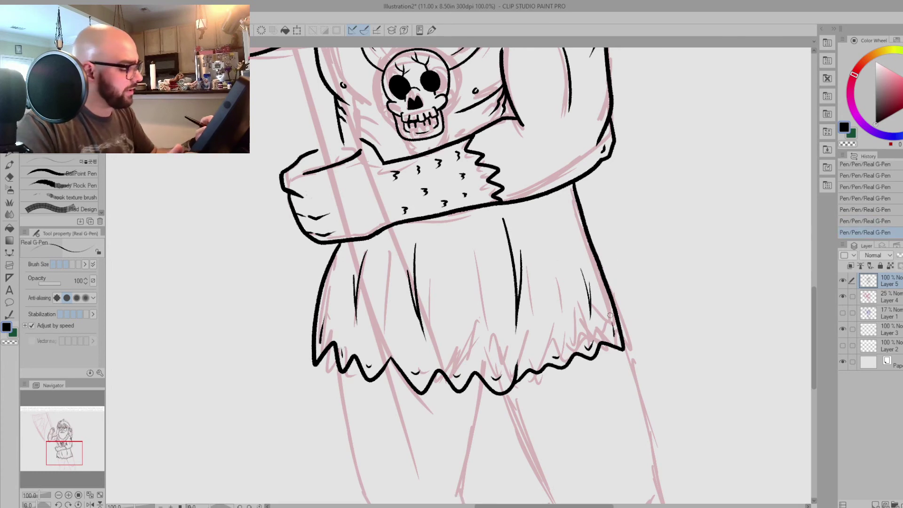
# Step: Ink both legs' inner and outer edges from the skirt hem to the page's lower edge, with short knee lines
pyautogui.scroll(-2, 552, 304)
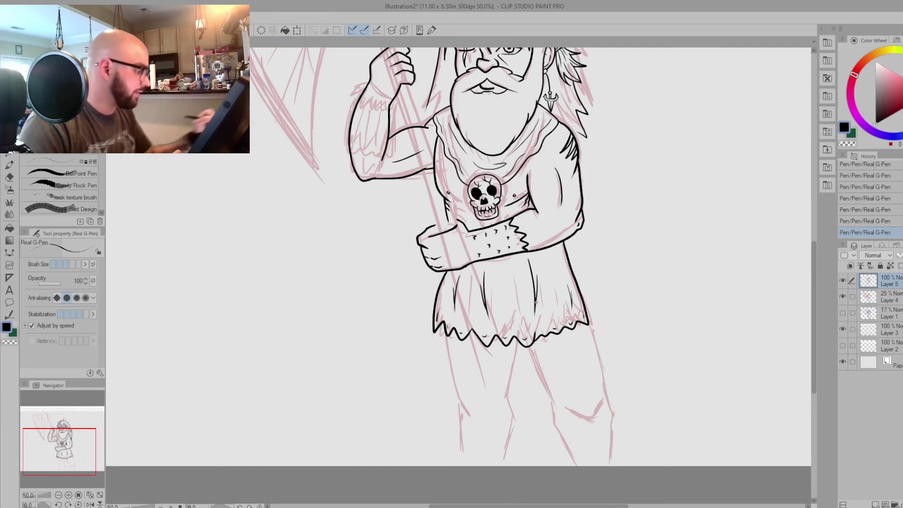
pyautogui.moveTo(813, 297); pyautogui.dragTo(813, 318)
pyautogui.scroll(1, 452, 274)
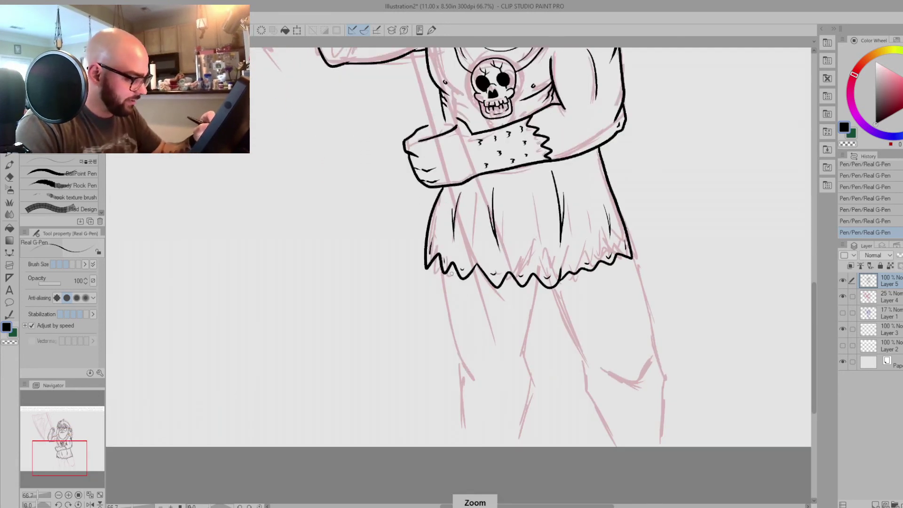
pyautogui.moveTo(442, 282)
pyautogui.mouseDown()
pyautogui.moveTo(476, 390)
pyautogui.moveTo(461, 390)
pyautogui.moveTo(463, 442)
pyautogui.mouseUp()
pyautogui.moveTo(539, 279); pyautogui.dragTo(516, 445)
pyautogui.moveTo(554, 288); pyautogui.dragTo(594, 375)
pyautogui.moveTo(632, 258); pyautogui.dragTo(646, 385)
pyautogui.moveTo(585, 367); pyautogui.dragTo(611, 446)
pyautogui.moveTo(646, 356); pyautogui.dragTo(649, 446)
pyautogui.moveTo(615, 385); pyautogui.dragTo(644, 392)
pyautogui.hotkey('ctrl', 'z')
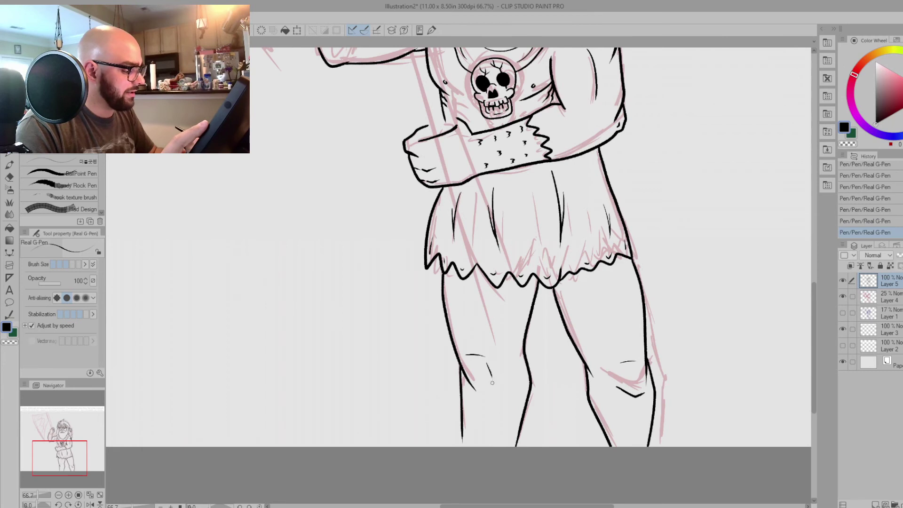
# Step: Erase the stray stroke inside the knee of the leg below the fist and tidy that leg's outline
pyautogui.press('e')
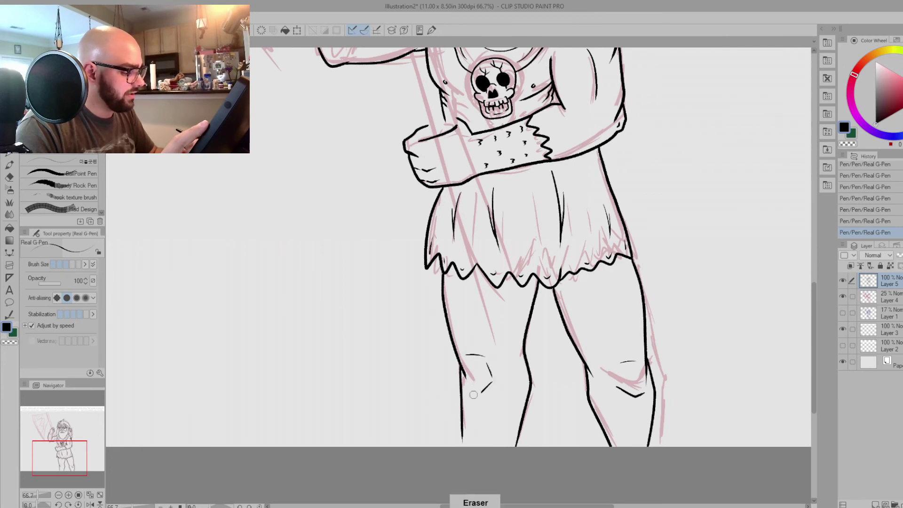
pyautogui.moveTo(470, 377)
pyautogui.mouseDown()
pyautogui.moveTo(459, 368)
pyautogui.moveTo(470, 393)
pyautogui.moveTo(466, 373)
pyautogui.mouseUp()
pyautogui.press('p')
pyautogui.press('e')
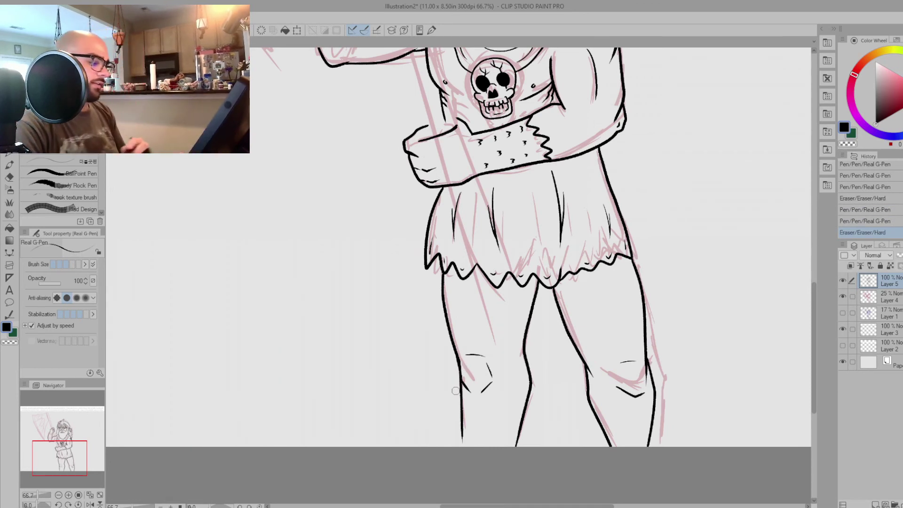
# Step: Fit the whole page in view and add a new raster layer above the inked figure
pyautogui.click(90, 495)
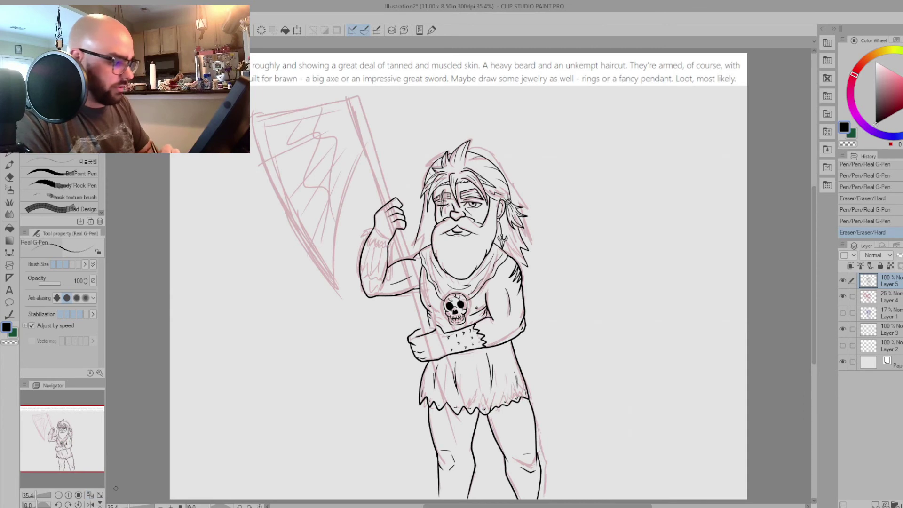
pyautogui.click(876, 504)
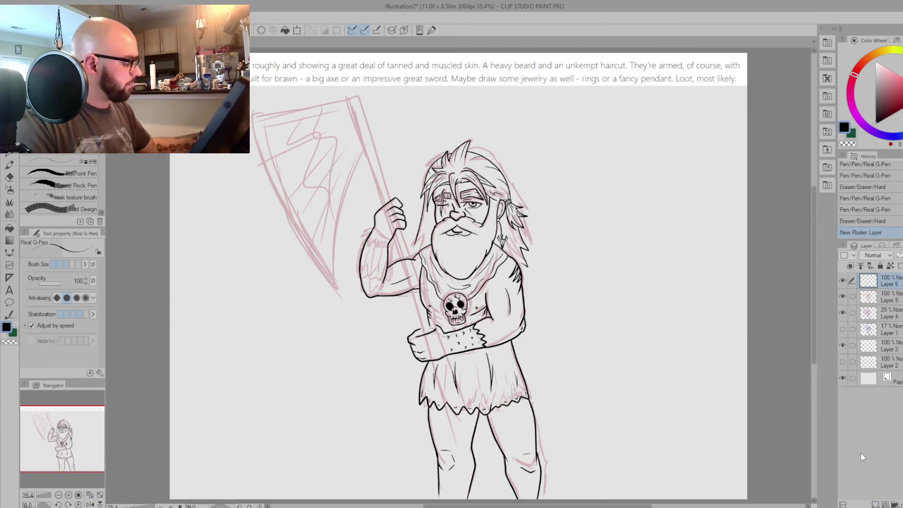
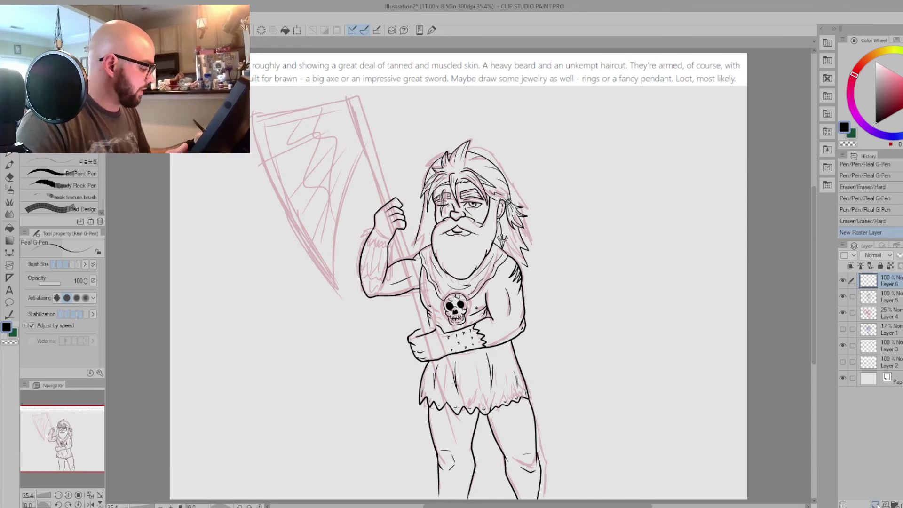
pyautogui.click(843, 282)
pyautogui.click(843, 281)
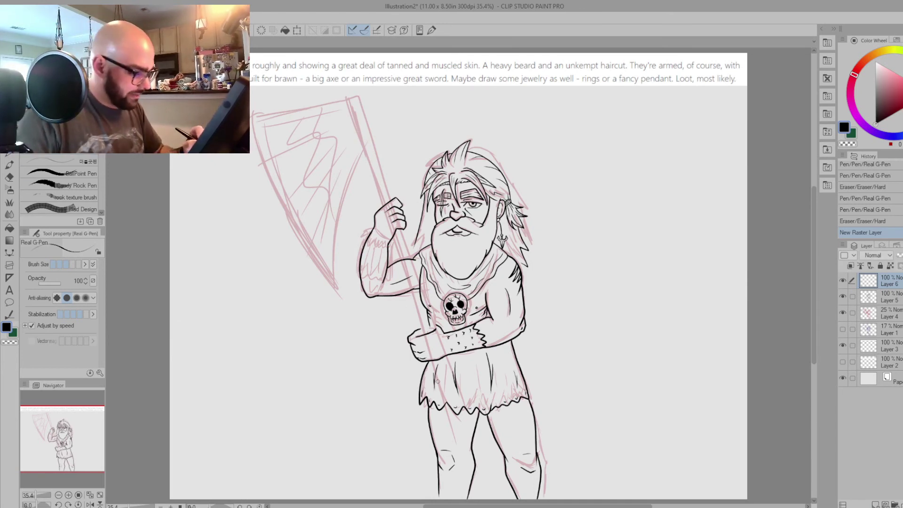
# Step: Draw the axe shaft with two long straight parallel lines running past both hands to the skirt, closed at the ends
pyautogui.press('[')
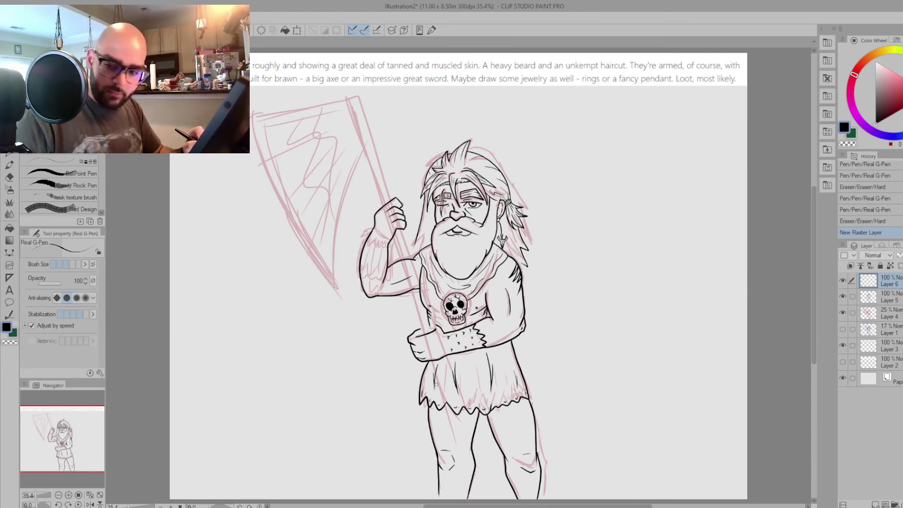
pyautogui.click(440, 390)
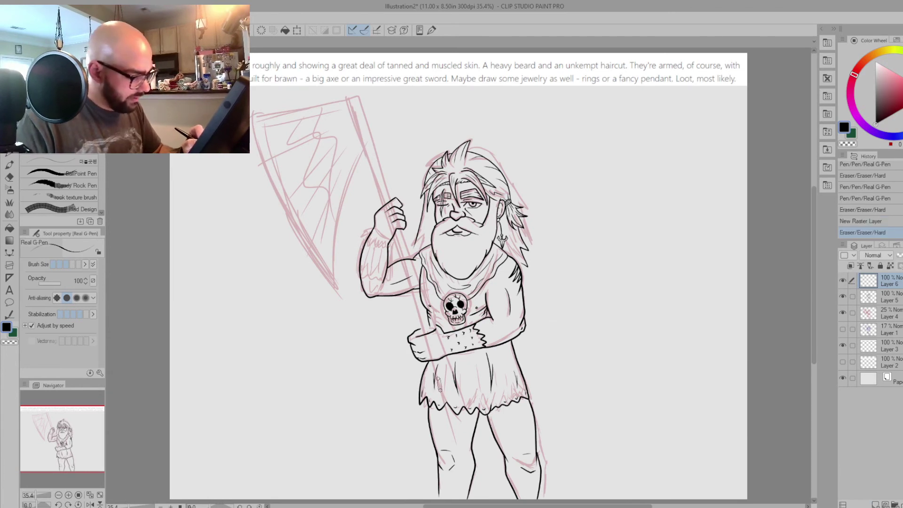
pyautogui.moveTo(416, 303); pyautogui.dragTo(357, 122)
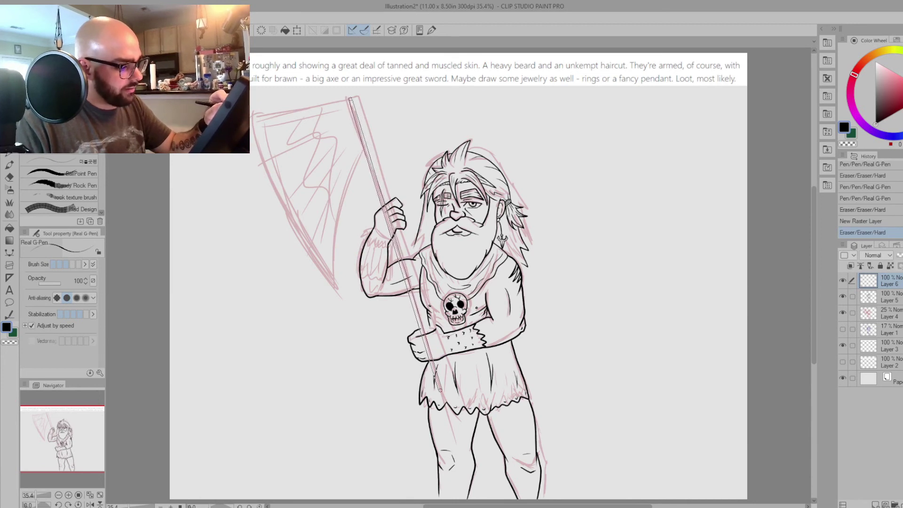
pyautogui.hotkey('ctrl', 'z')
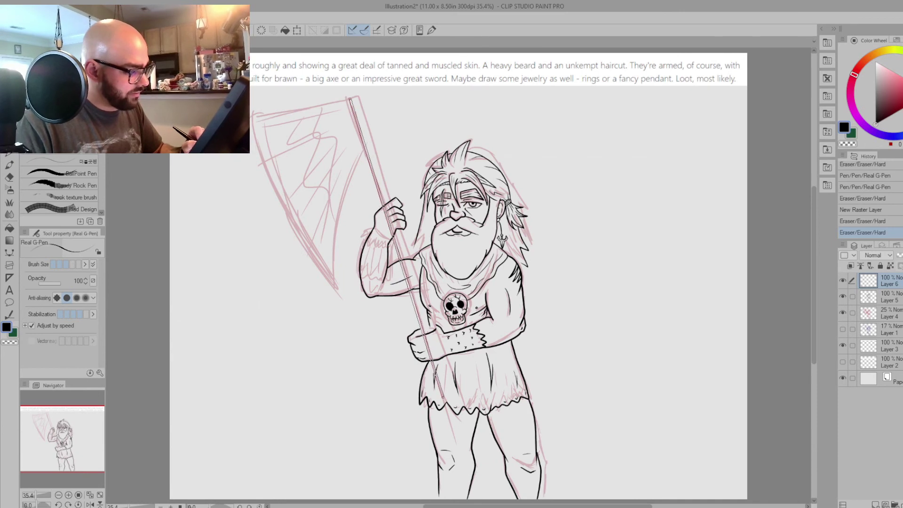
pyautogui.moveTo(349, 98)
pyautogui.mouseDown()
pyautogui.moveTo(444, 398)
pyautogui.moveTo(384, 159)
pyautogui.mouseUp()
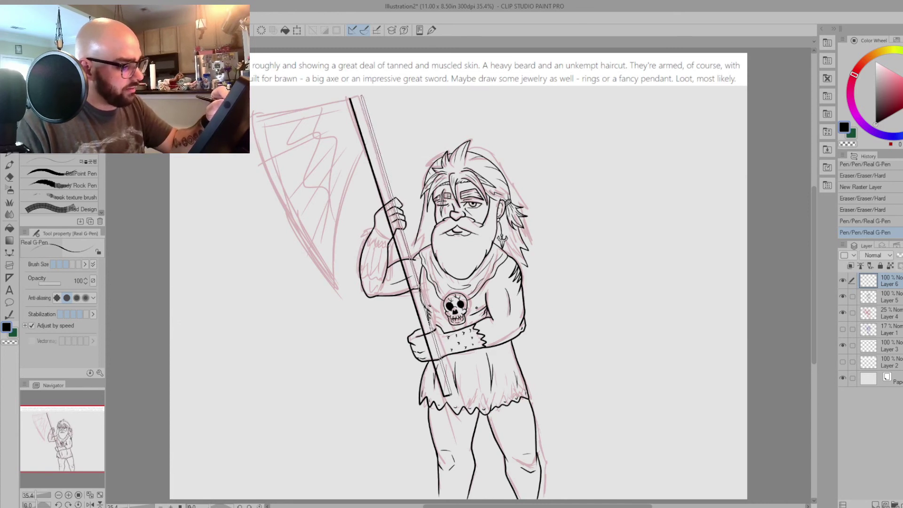
pyautogui.keyDown('shift'); pyautogui.click(359, 96); pyautogui.keyUp('shift')
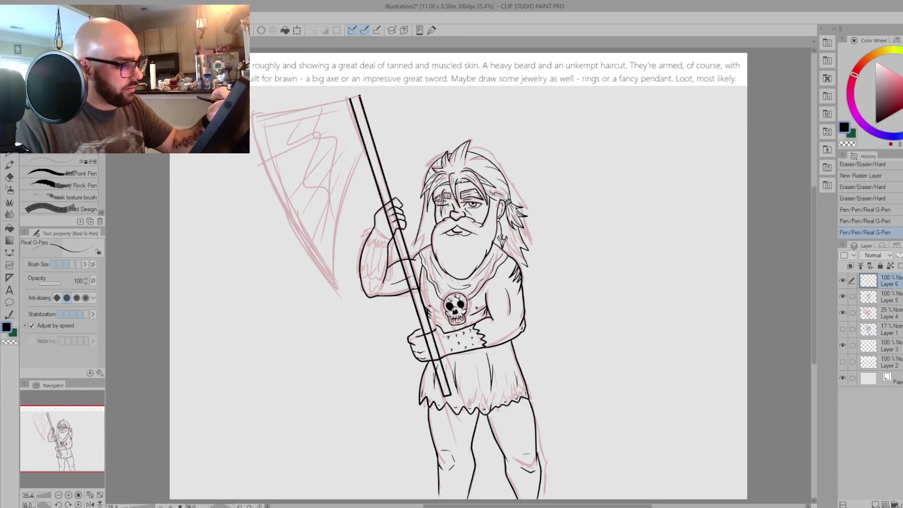
pyautogui.keyDown('shift'); pyautogui.click(350, 99); pyautogui.keyUp('shift')
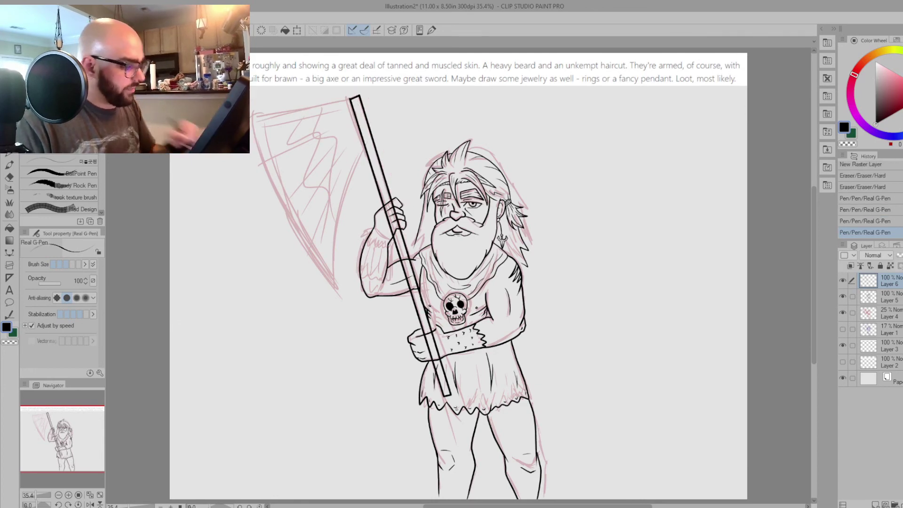
# Step: Ink short connecting strokes on the upper outline of the bent arm's fist beside the axe shaft
pyautogui.scroll(3, 431, 332)
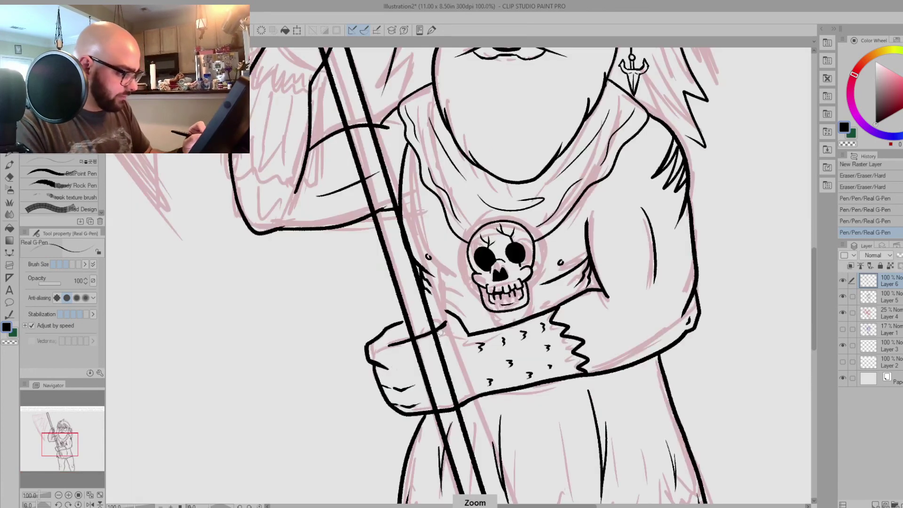
pyautogui.scroll(1, 429, 323)
pyautogui.moveTo(430, 315); pyautogui.dragTo(456, 306)
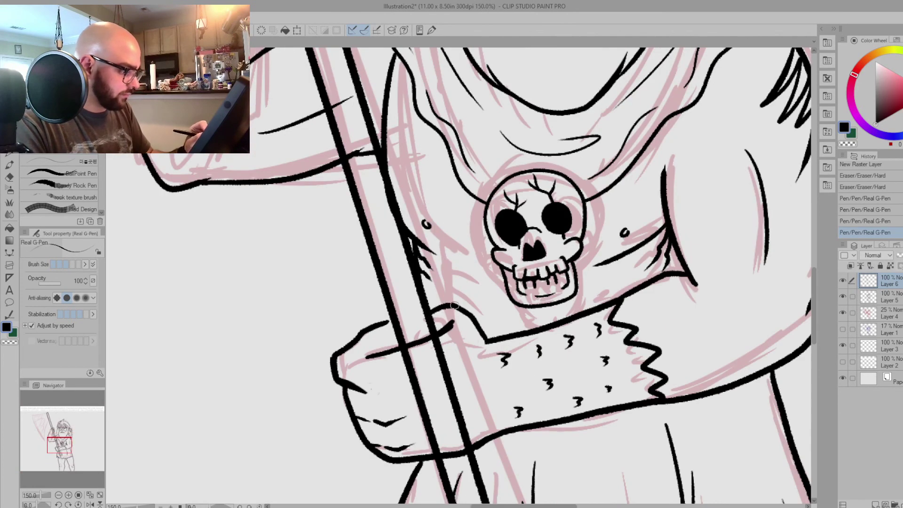
pyautogui.moveTo(376, 325); pyautogui.dragTo(389, 320)
# Step: With a larger brush, ink the axe blade's top edge, its inner curve from the shaft and its long curved cutting edge
pyautogui.scroll(-4, 381, 324)
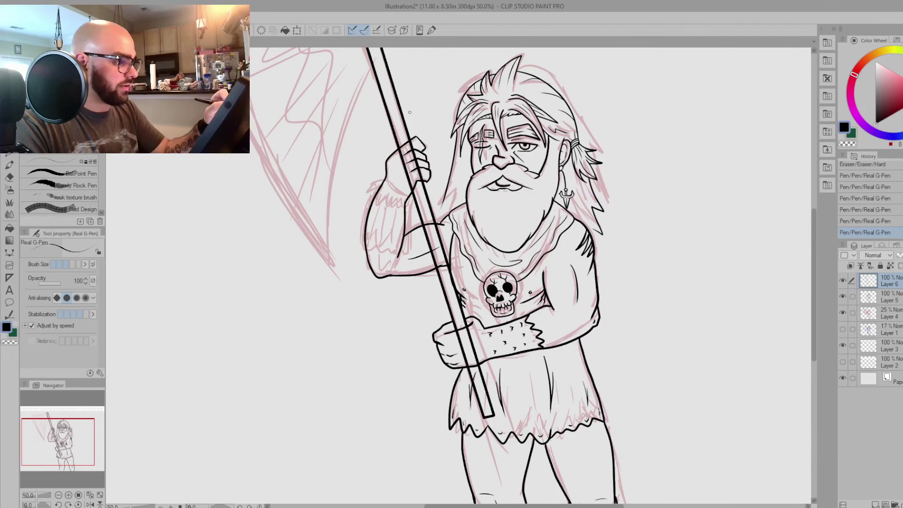
pyautogui.scroll(-1, 408, 111)
pyautogui.moveTo(818, 314); pyautogui.dragTo(801, 262)
pyautogui.scroll(2, 387, 118)
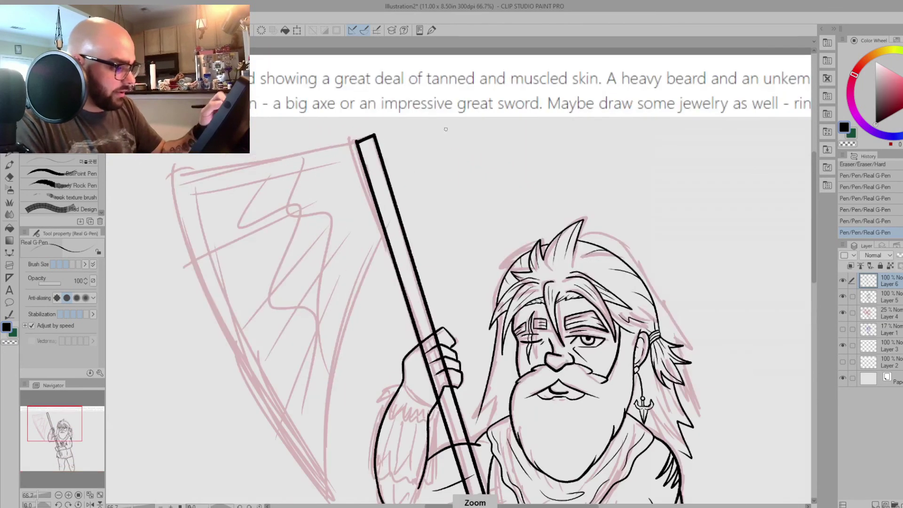
pyautogui.press(']')
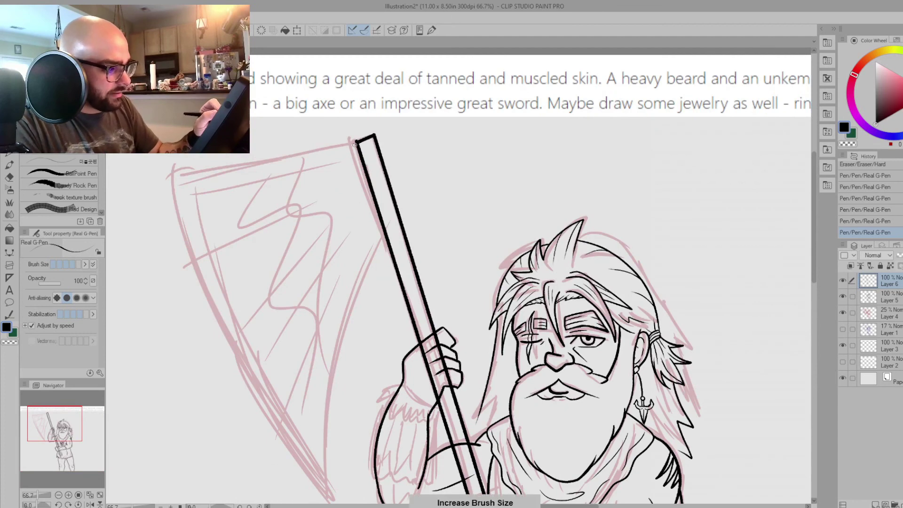
pyautogui.scroll(-1, 356, 144)
pyautogui.moveTo(357, 141); pyautogui.dragTo(308, 153)
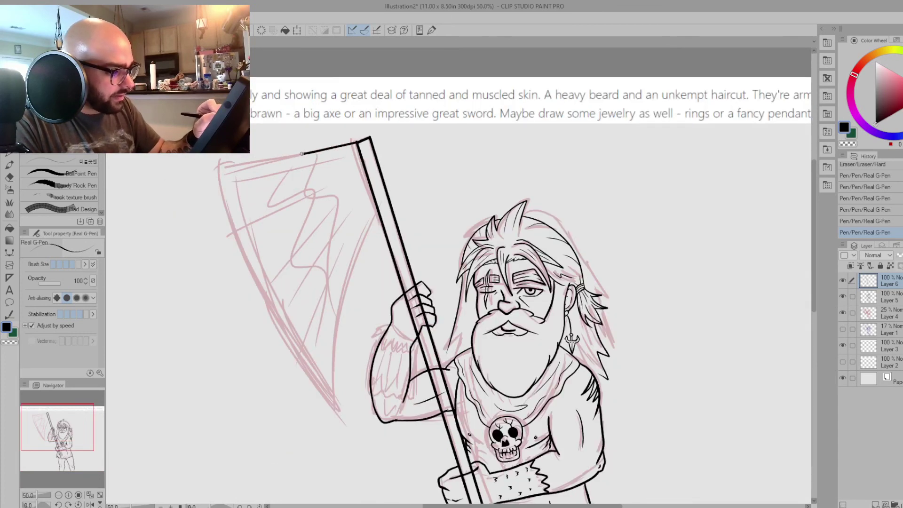
pyautogui.moveTo(235, 163); pyautogui.dragTo(217, 166)
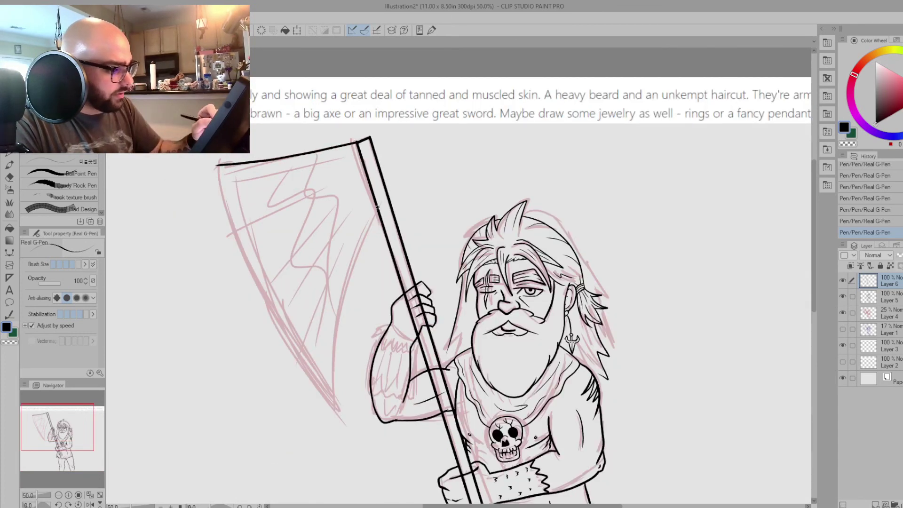
pyautogui.hotkey('ctrl', 'z')
pyautogui.moveTo(356, 141); pyautogui.dragTo(217, 167)
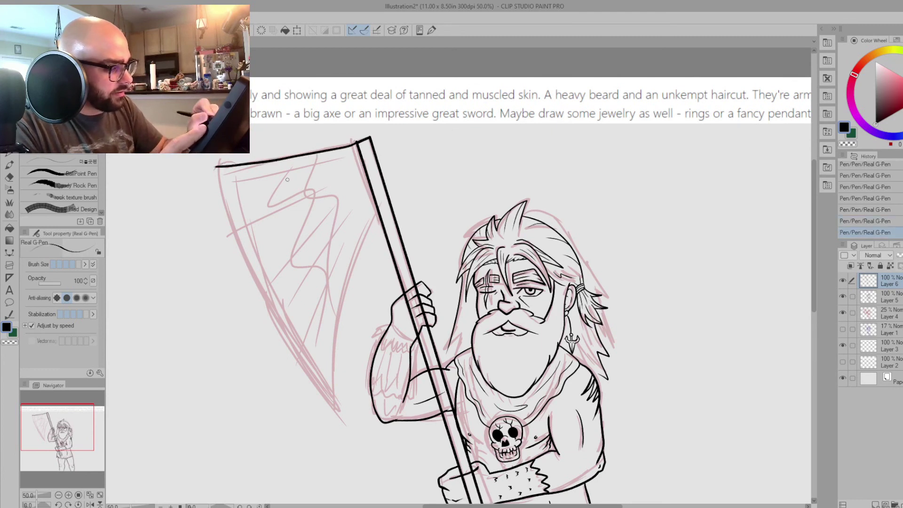
pyautogui.moveTo(369, 235); pyautogui.dragTo(332, 422)
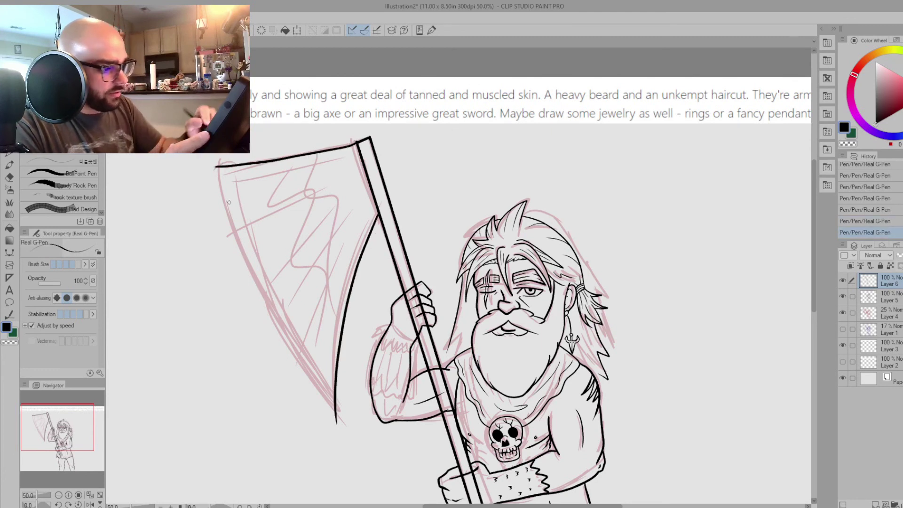
pyautogui.moveTo(216, 167)
pyautogui.mouseDown()
pyautogui.moveTo(226, 239)
pyautogui.moveTo(322, 406)
pyautogui.moveTo(357, 440)
pyautogui.mouseUp()
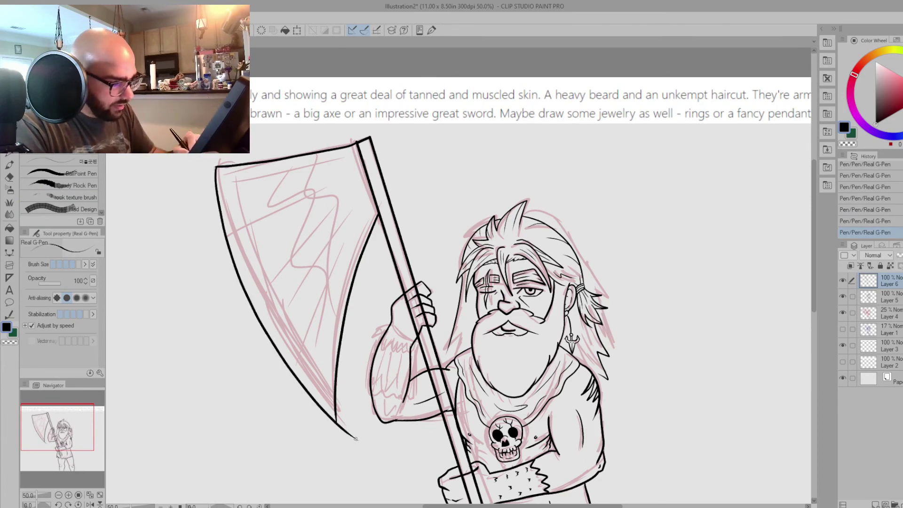
# Step: Erase the rough line ends at the axe blade's outer top corner and where its top edge meets the shaft
pyautogui.scroll(2, 212, 168)
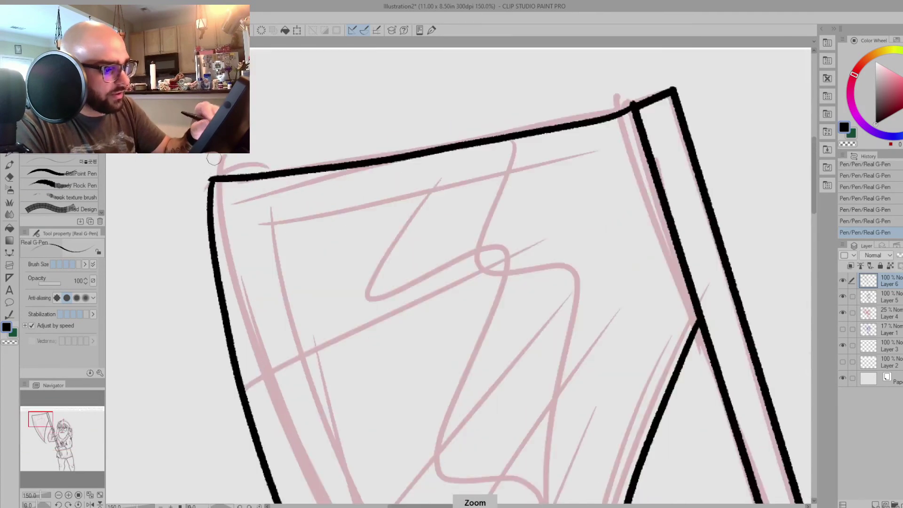
pyautogui.click(211, 170)
pyautogui.moveTo(624, 98); pyautogui.dragTo(643, 89)
pyautogui.click(629, 98)
pyautogui.scroll(-2, 658, 135)
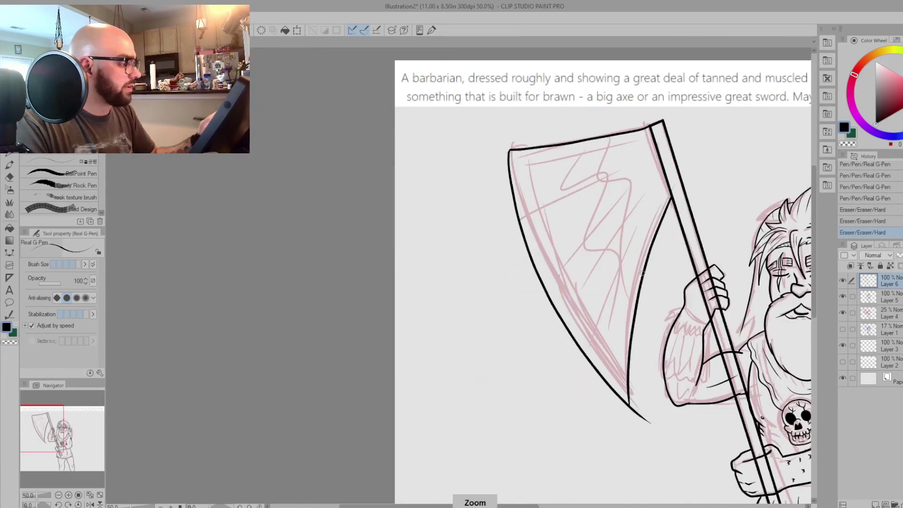
# Step: Erase the overshooting line at the axe blade's lower tip and ink the two edges into a clean sharp point
pyautogui.scroll(2, 633, 412)
pyautogui.moveTo(616, 360); pyautogui.dragTo(680, 407)
pyautogui.press('p')
pyautogui.moveTo(612, 329)
pyautogui.mouseDown()
pyautogui.moveTo(615, 362)
pyautogui.moveTo(605, 362)
pyautogui.moveTo(623, 380)
pyautogui.mouseUp()
pyautogui.press('e')
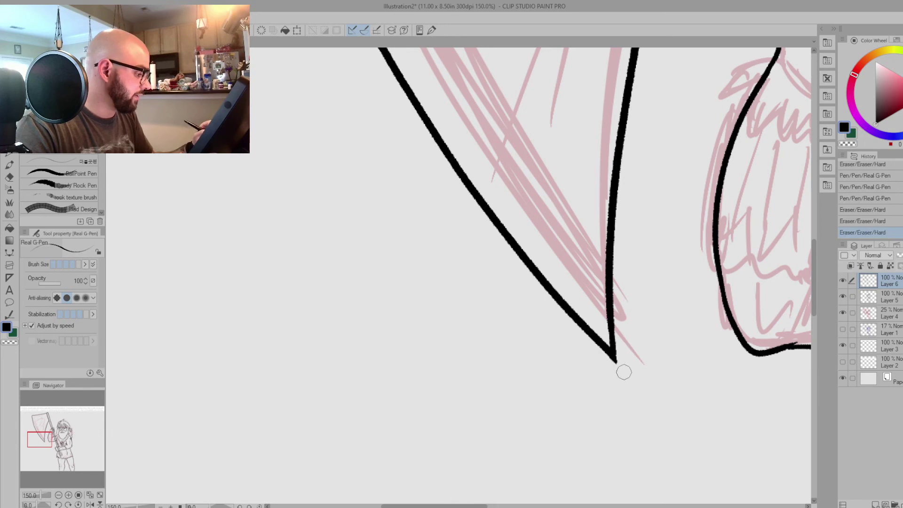
pyautogui.scroll(-2, 624, 369)
pyautogui.click(90, 496)
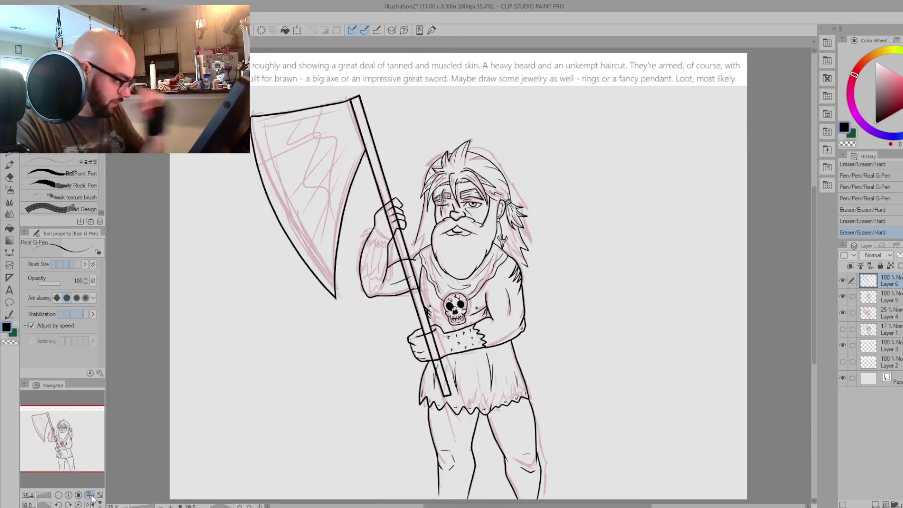
# Step: Try to erase the upper hand's finger lines crossing the axe shaft on Layer 5, and undo the erasing
pyautogui.click(888, 300)
pyautogui.scroll(6, 395, 219)
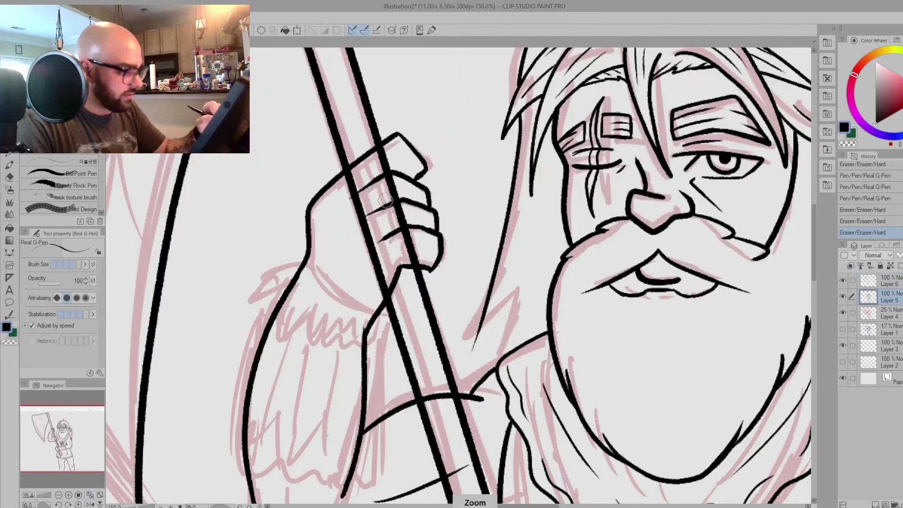
pyautogui.moveTo(351, 155)
pyautogui.mouseDown()
pyautogui.moveTo(387, 206)
pyautogui.moveTo(371, 167)
pyautogui.moveTo(360, 201)
pyautogui.mouseUp()
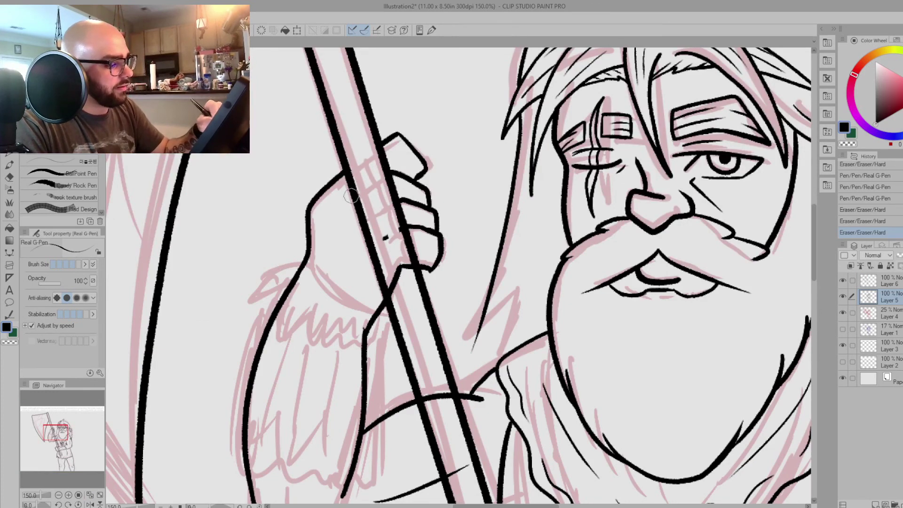
pyautogui.click(395, 236)
pyautogui.scroll(-5, 395, 235)
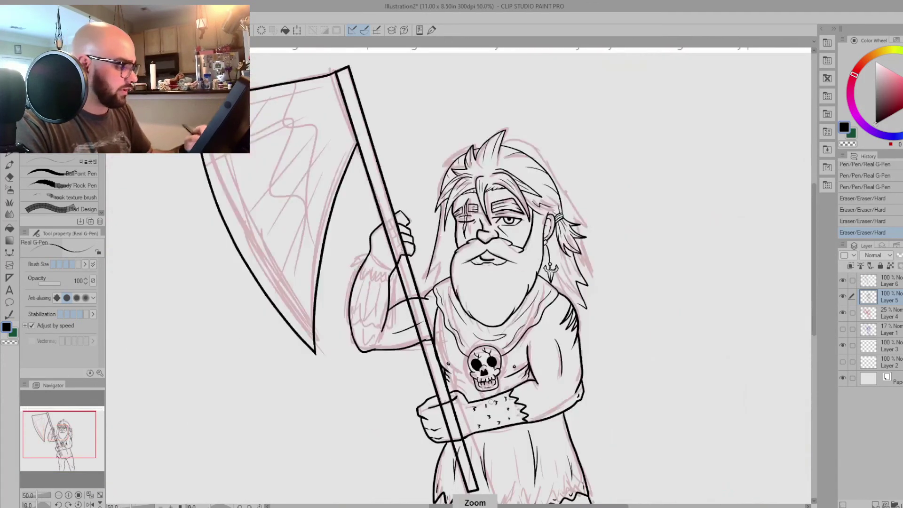
pyautogui.hotkey('ctrl', 'z')
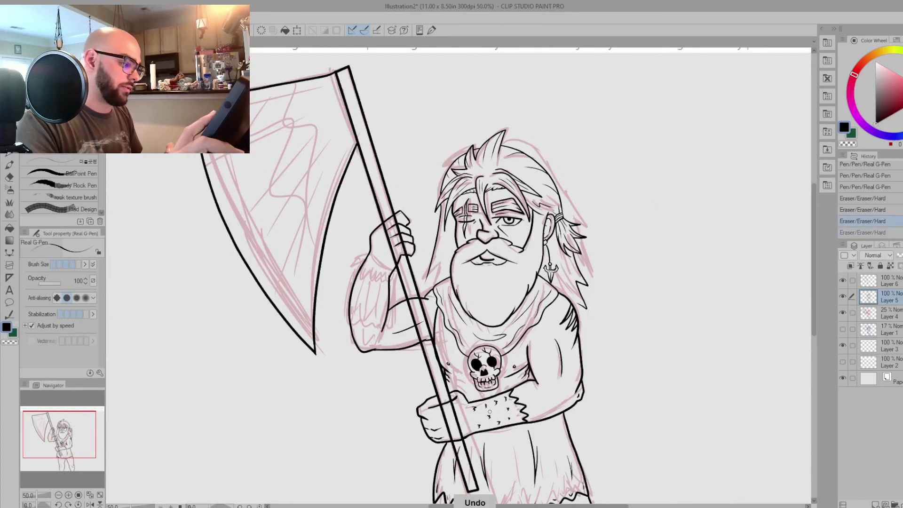
# Step: On Layer 6, erase the axe shaft lines that run across the upper hand's fingers and palm
pyautogui.click(890, 285)
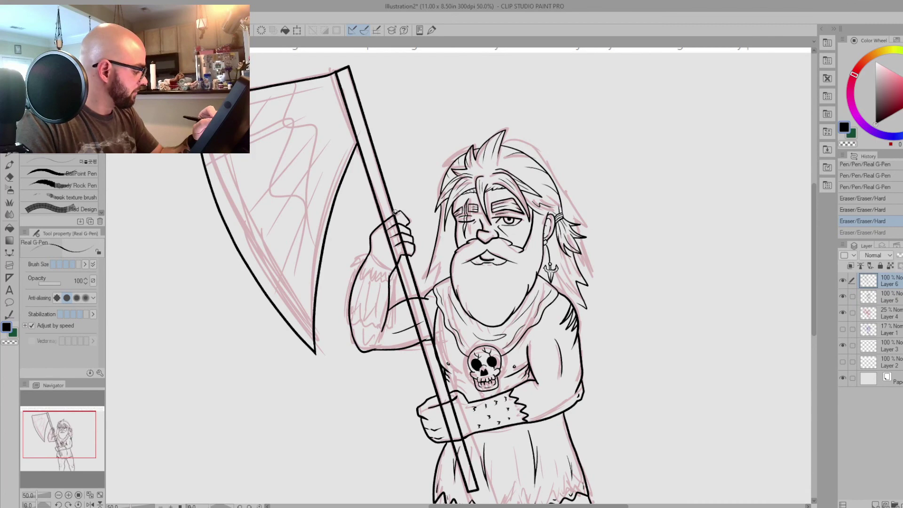
pyautogui.hotkey('ctrl', '+')
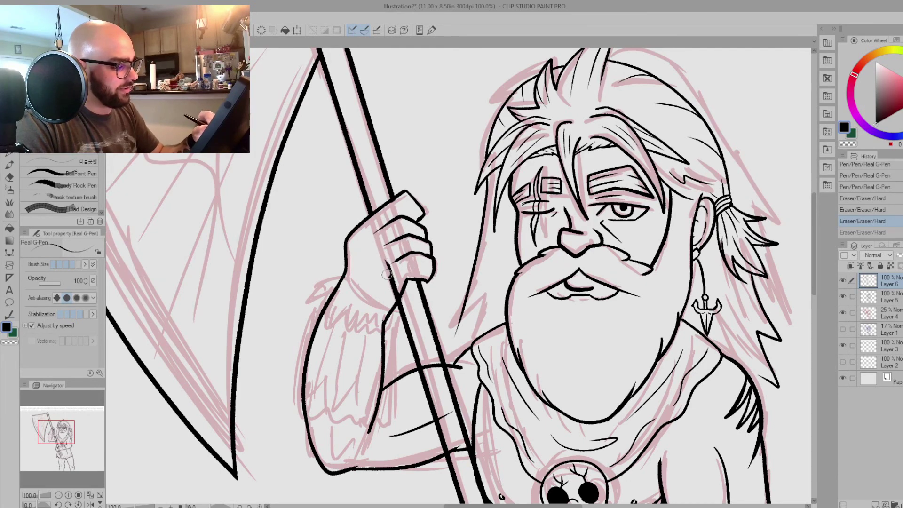
pyautogui.hotkey('ctrl', 'y')
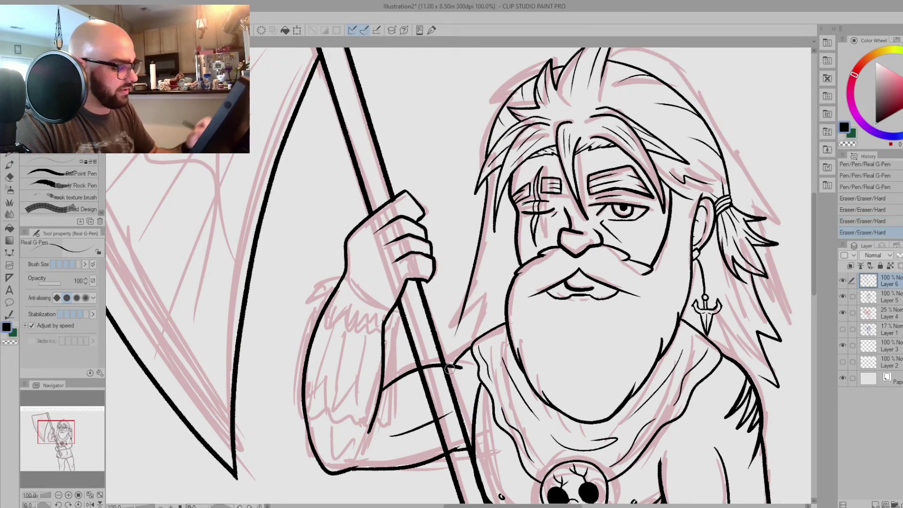
pyautogui.scroll(-3, 453, 388)
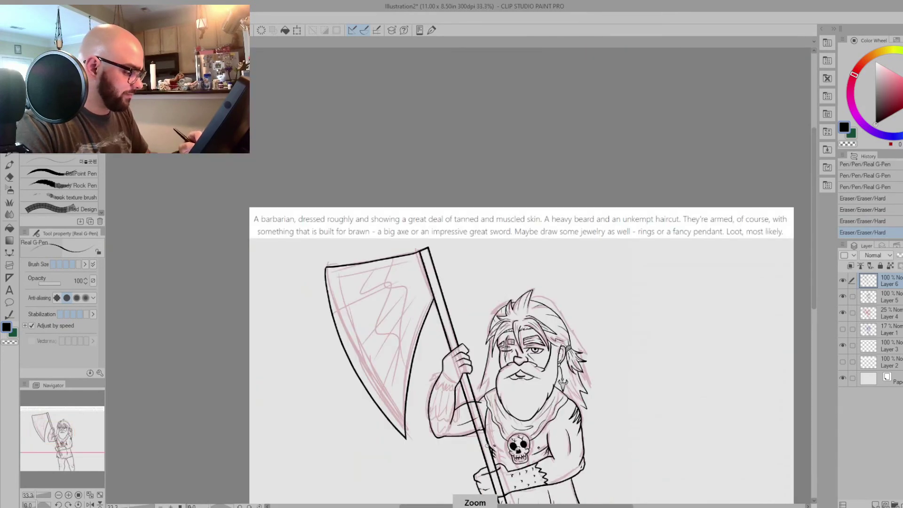
pyautogui.scroll(4, 487, 446)
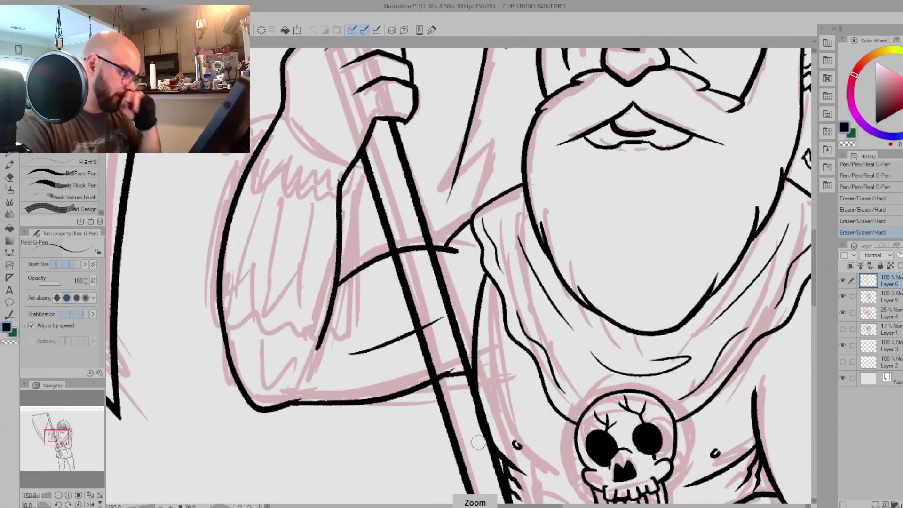
# Step: Erase the axe shaft lines that run across the lower hand gripping the shaft
pyautogui.scroll(-4, 479, 442)
pyautogui.moveTo(814, 308); pyautogui.dragTo(817, 329)
pyautogui.scroll(2, 485, 355)
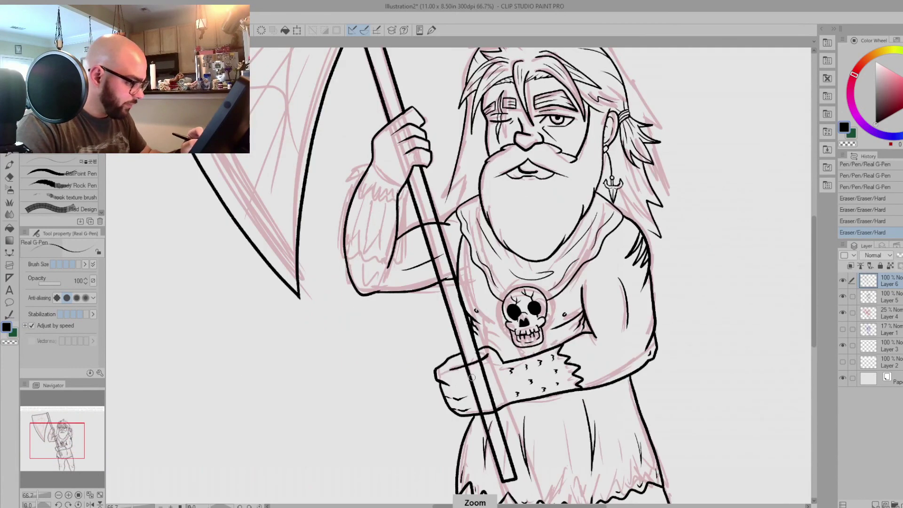
pyautogui.scroll(2, 484, 355)
pyautogui.moveTo(460, 359)
pyautogui.mouseDown()
pyautogui.moveTo(504, 353)
pyautogui.moveTo(475, 409)
pyautogui.moveTo(508, 429)
pyautogui.moveTo(489, 447)
pyautogui.moveTo(515, 440)
pyautogui.mouseUp()
pyautogui.press(']')
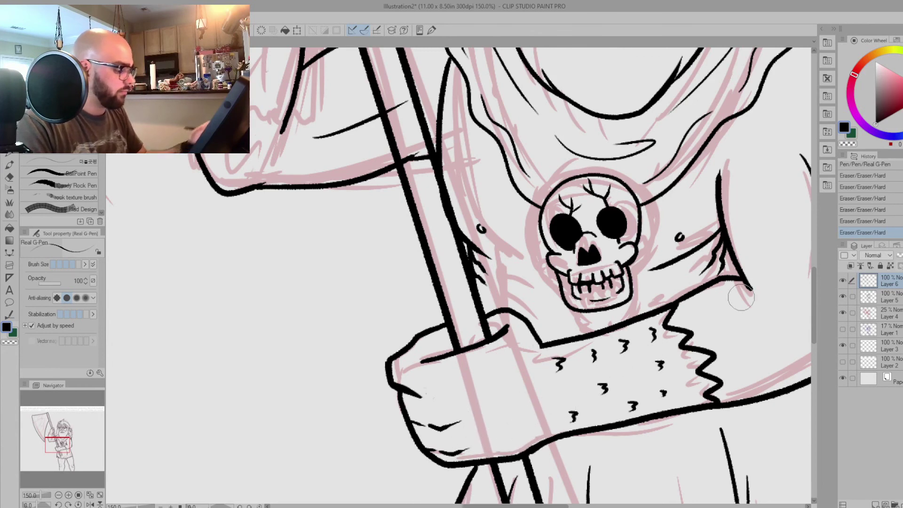
# Step: On Layer 5, erase the bent arm's outlines where they show through the axe shaft
pyautogui.hotkey('ctrl', '-')
pyautogui.hotkey('ctrl', '-')
pyautogui.click(877, 296)
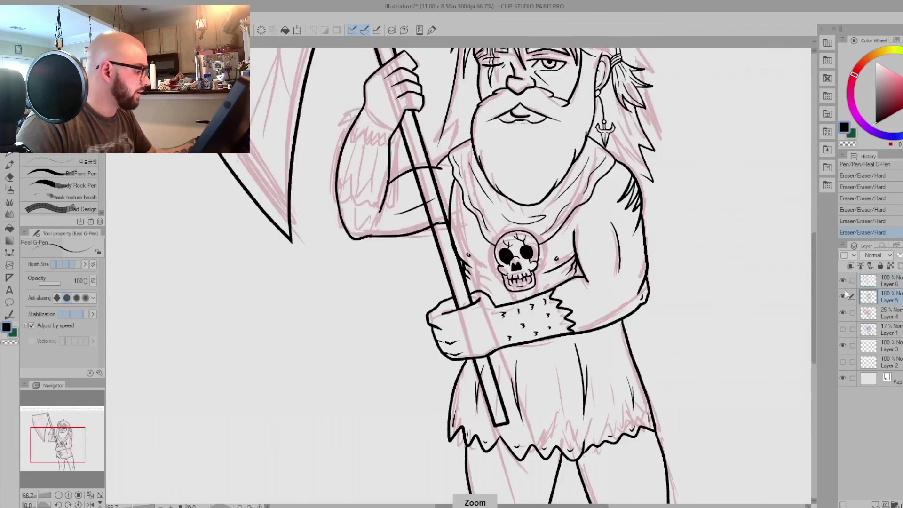
pyautogui.hotkey('ctrl', '-')
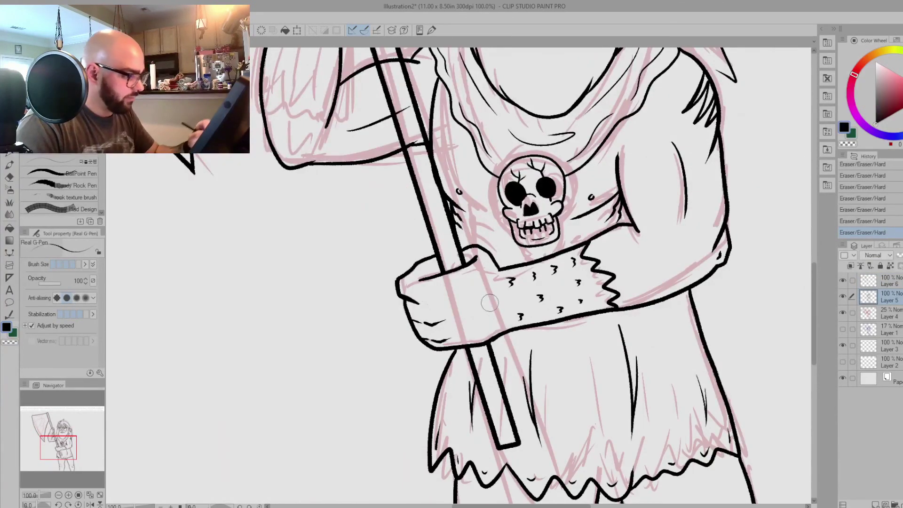
pyautogui.hotkey('ctrl', '+')
pyautogui.hotkey('ctrl', '+')
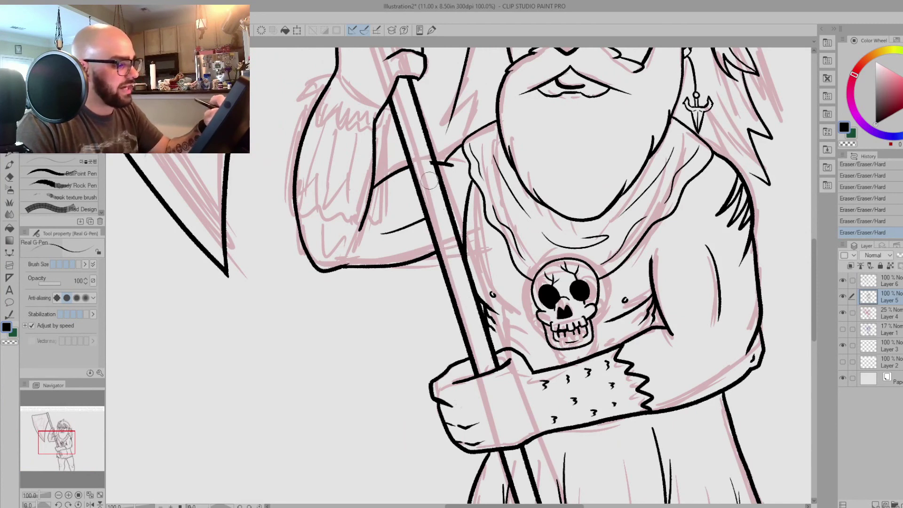
# Step: Merge the axe line art on Layer 6 with Layer 5 below it
pyautogui.click(90, 495)
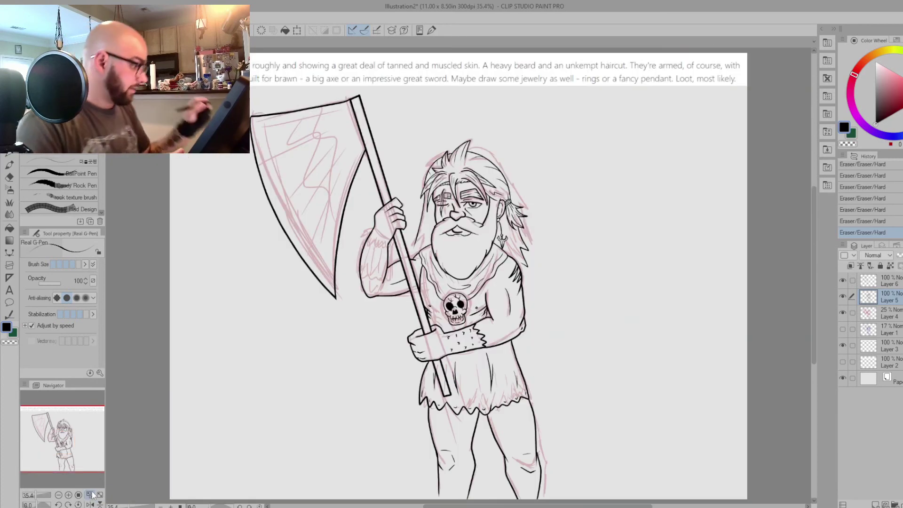
pyautogui.click(889, 282)
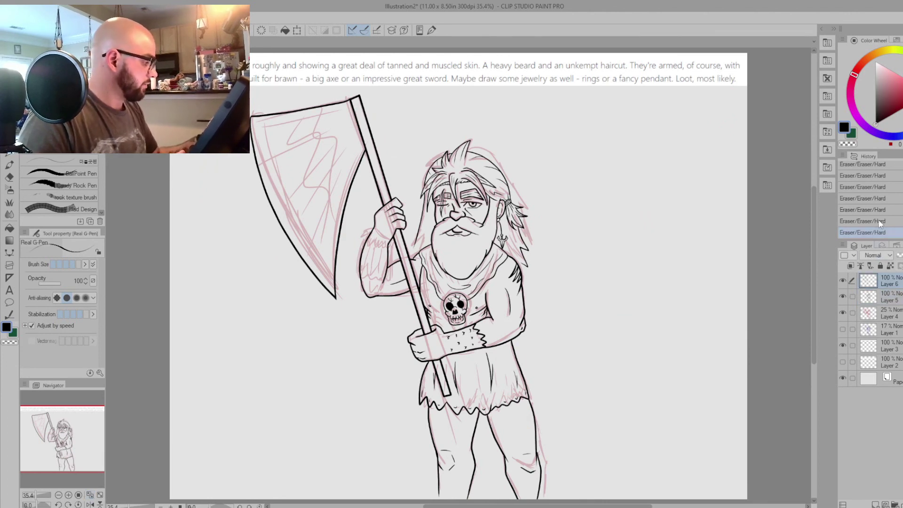
pyautogui.hotkey('ctrl', 'e')
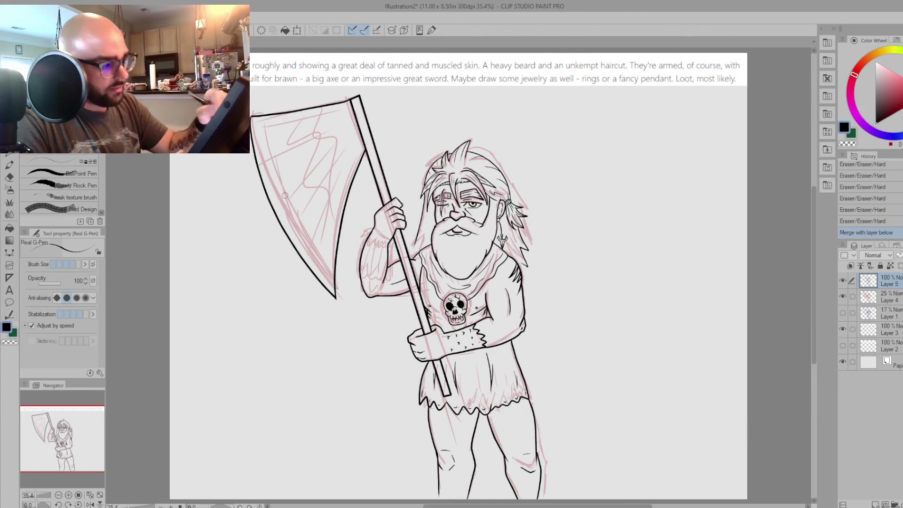
# Step: With a larger brush, ink a long curved bevel line inside the axe blade's cutting edge down to its lower tip
pyautogui.click(275, 177)
pyautogui.press('p')
pyautogui.moveTo(261, 135); pyautogui.dragTo(308, 232)
pyautogui.hotkey('ctrl', 'z')
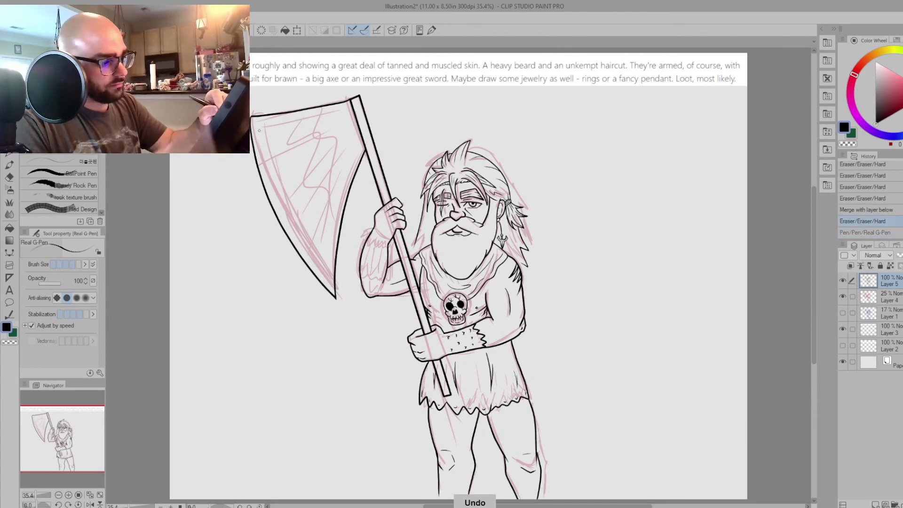
pyautogui.press(']')
pyautogui.moveTo(260, 116); pyautogui.dragTo(326, 271)
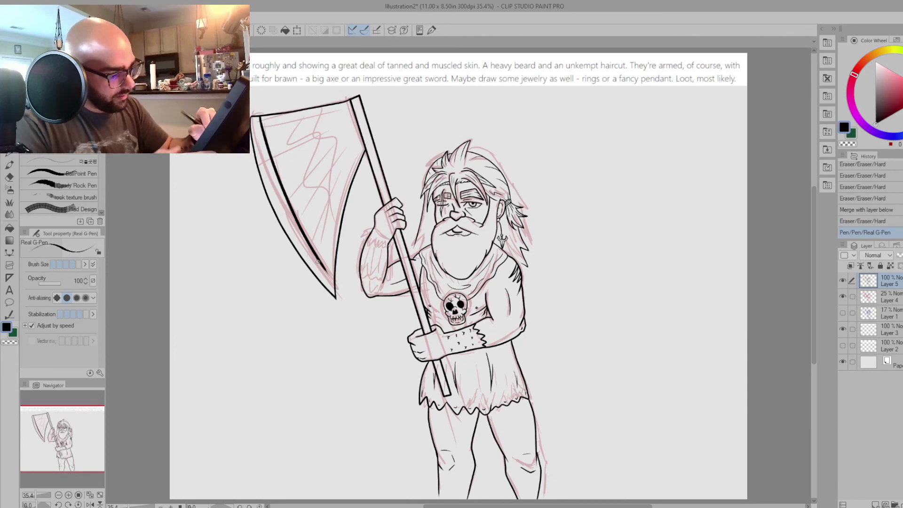
pyautogui.scroll(2, 330, 275)
pyautogui.moveTo(314, 257); pyautogui.dragTo(335, 284)
# Step: With a smaller brush, ink a ring with a narrow band and small ornament on the upper hand's lowest finger
pyautogui.scroll(-3, 322, 261)
pyautogui.scroll(2, 383, 320)
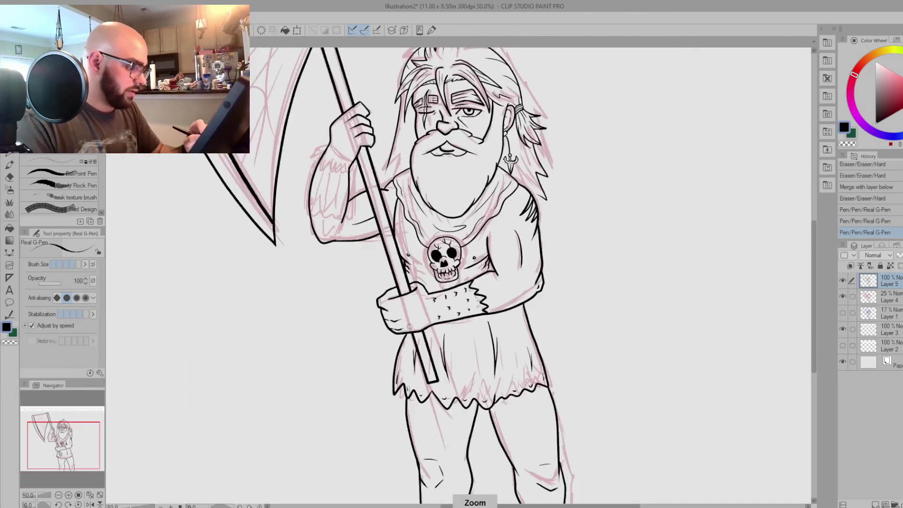
pyautogui.scroll(-2, 408, 329)
pyautogui.scroll(4, 390, 206)
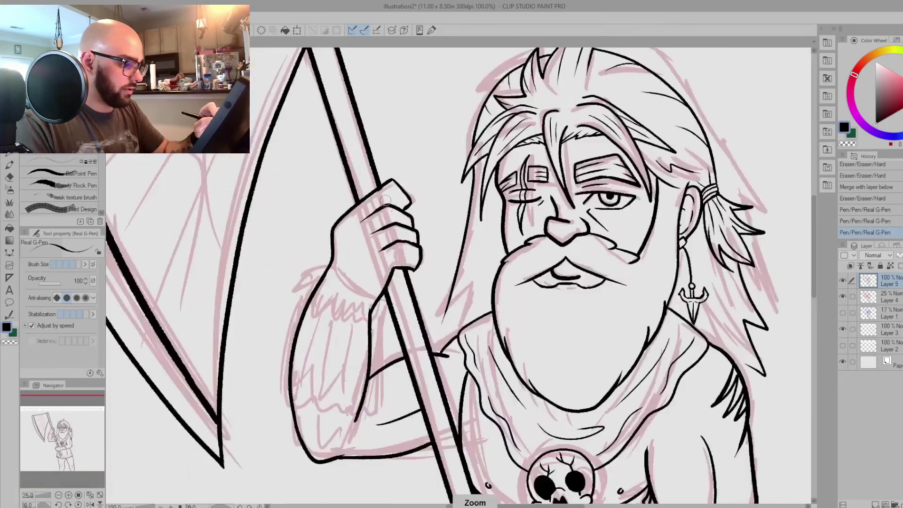
pyautogui.scroll(1, 389, 206)
pyautogui.press('[')
pyautogui.scroll(3, 408, 266)
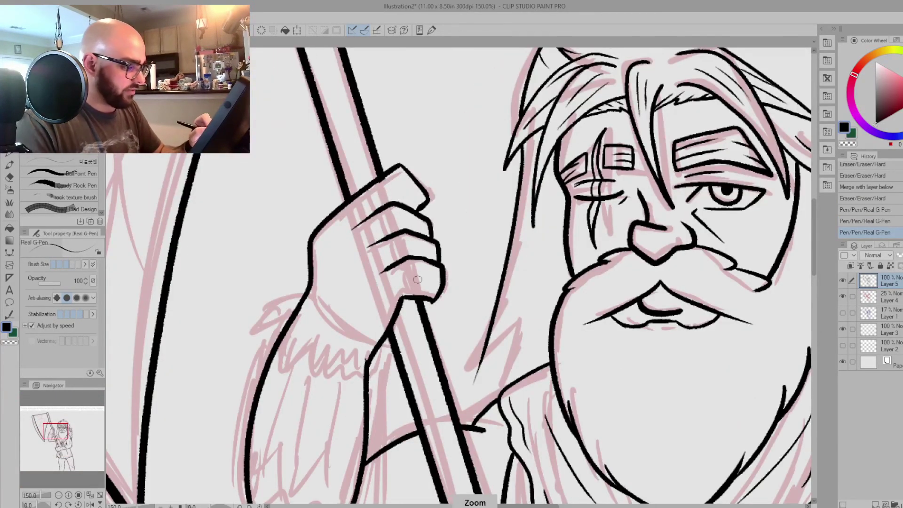
pyautogui.press('[')
pyautogui.moveTo(378, 249)
pyautogui.mouseDown()
pyautogui.moveTo(371, 282)
pyautogui.moveTo(418, 268)
pyautogui.moveTo(401, 240)
pyautogui.moveTo(381, 257)
pyautogui.moveTo(392, 320)
pyautogui.mouseUp()
pyautogui.moveTo(403, 263); pyautogui.dragTo(418, 312)
pyautogui.moveTo(380, 247)
pyautogui.mouseDown()
pyautogui.moveTo(371, 233)
pyautogui.moveTo(389, 218)
pyautogui.mouseUp()
# Step: Ink rings on the upper hand's next two fingers, one with a round gem and one with a triangular gem
pyautogui.moveTo(332, 169); pyautogui.dragTo(347, 233)
pyautogui.moveTo(357, 185)
pyautogui.mouseDown()
pyautogui.moveTo(344, 207)
pyautogui.moveTo(364, 185)
pyautogui.moveTo(375, 217)
pyautogui.mouseUp()
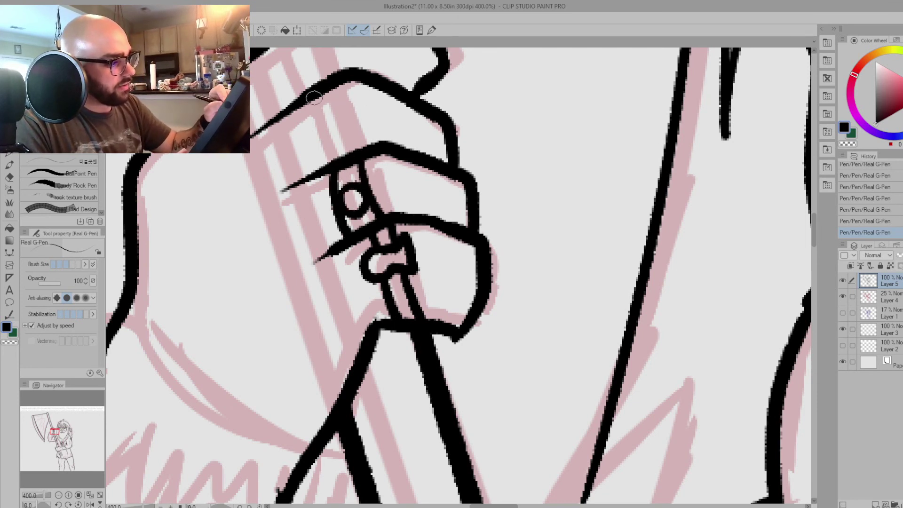
pyautogui.moveTo(311, 97)
pyautogui.mouseDown()
pyautogui.moveTo(304, 141)
pyautogui.moveTo(323, 164)
pyautogui.mouseUp()
pyautogui.moveTo(314, 123)
pyautogui.mouseDown()
pyautogui.moveTo(332, 112)
pyautogui.moveTo(344, 137)
pyautogui.moveTo(334, 118)
pyautogui.mouseUp()
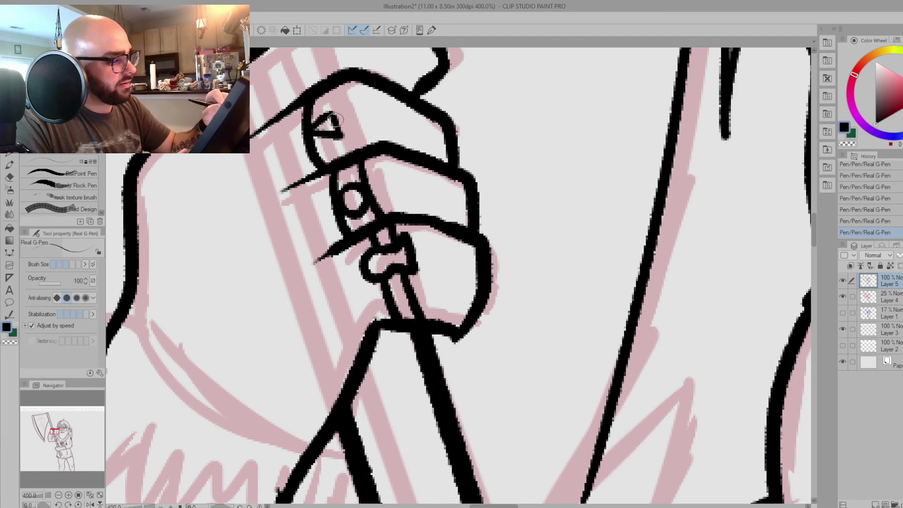
pyautogui.moveTo(335, 85); pyautogui.dragTo(357, 150)
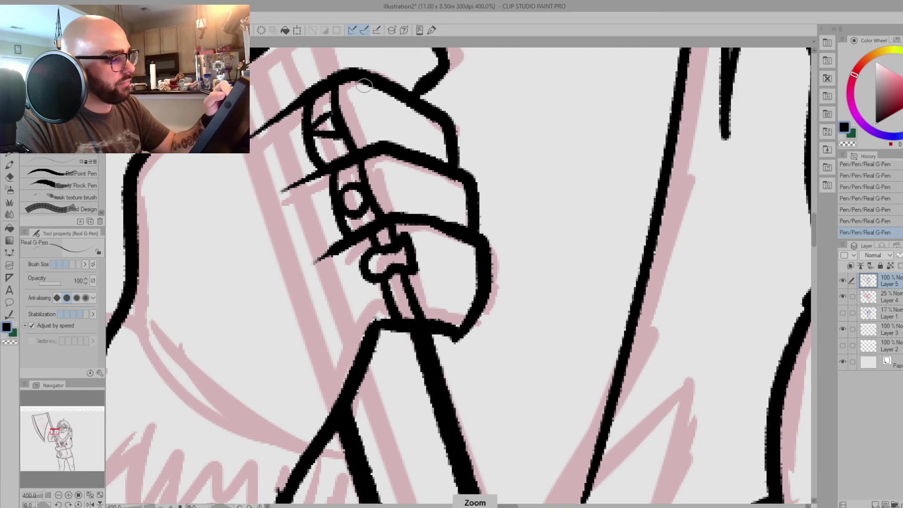
pyautogui.scroll(-3, 366, 85)
pyautogui.moveTo(815, 263); pyautogui.dragTo(814, 240)
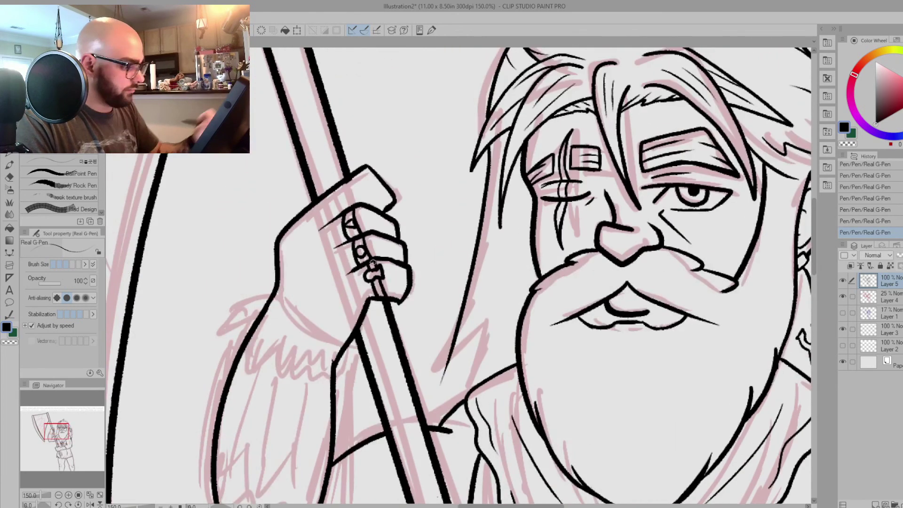
# Step: Ink small dark details inside the ornament of the lowest finger's ring, replacing the last mark
pyautogui.scroll(3, 362, 265)
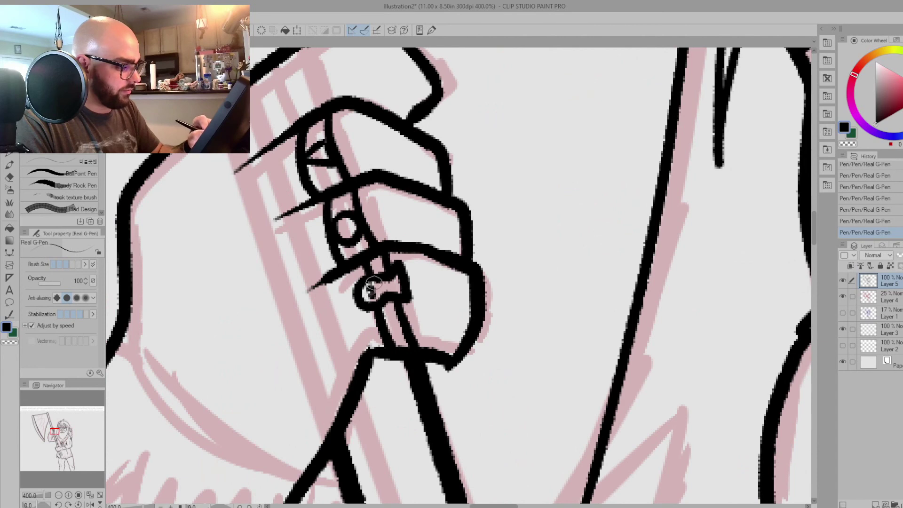
pyautogui.scroll(-3, 384, 281)
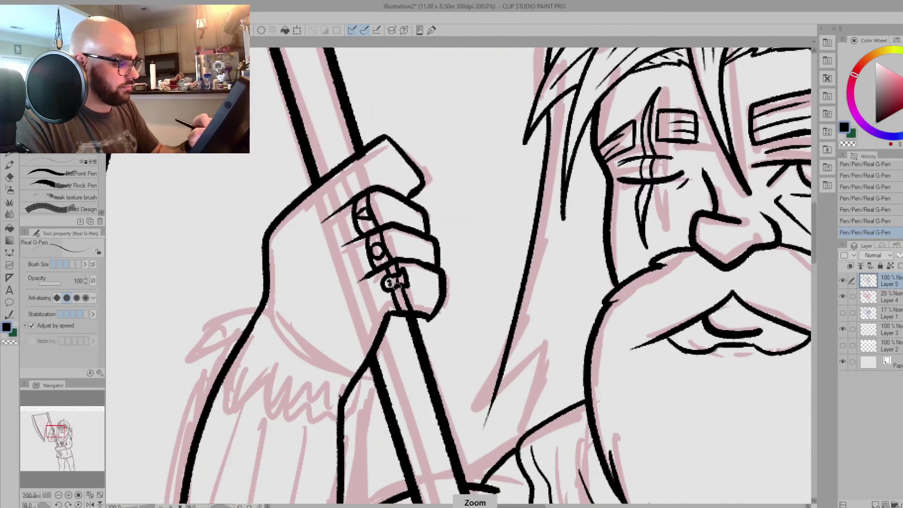
pyautogui.scroll(3, 386, 278)
pyautogui.hotkey('ctrl', 'z')
pyautogui.moveTo(393, 269); pyautogui.dragTo(404, 280)
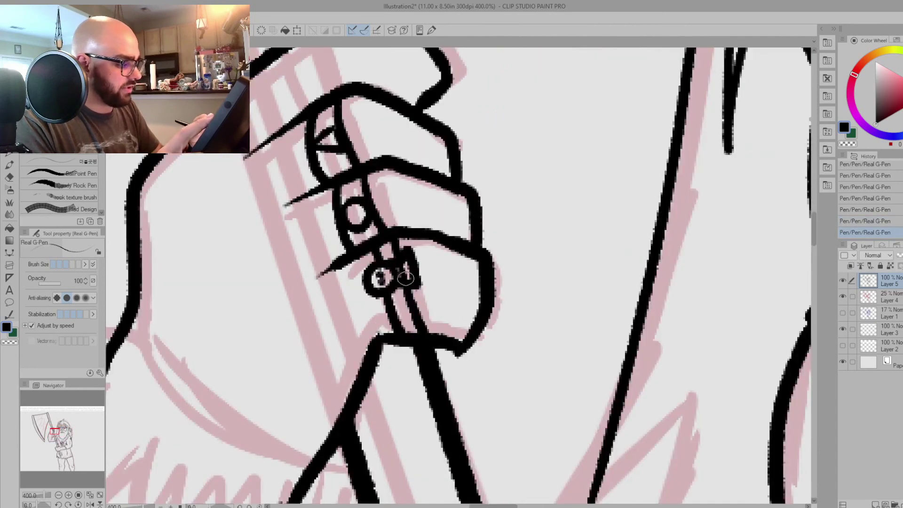
pyautogui.scroll(-3, 394, 93)
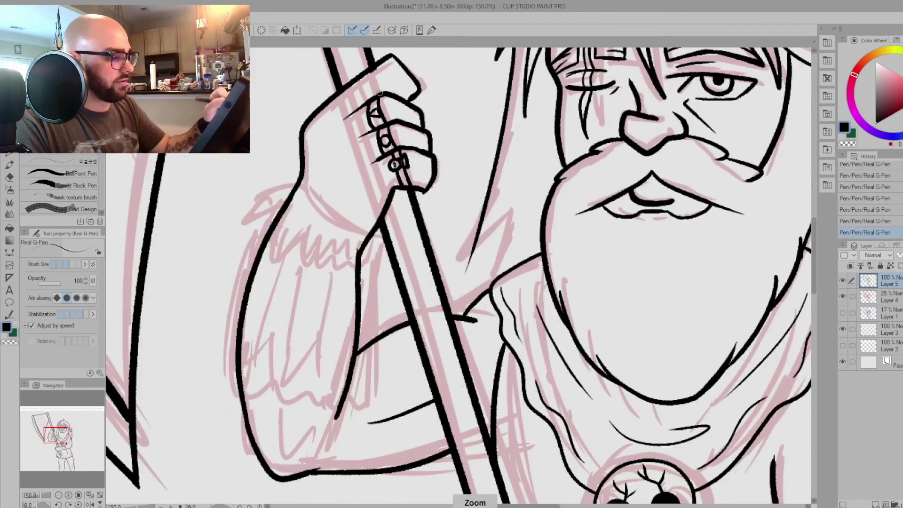
# Step: Ink the two curved edges of a wide ring band across the upper hand's topmost finger
pyautogui.scroll(3, 370, 90)
pyautogui.scroll(-2, 655, 144)
pyautogui.moveTo(813, 264); pyautogui.dragTo(812, 226)
pyautogui.scroll(2, 374, 321)
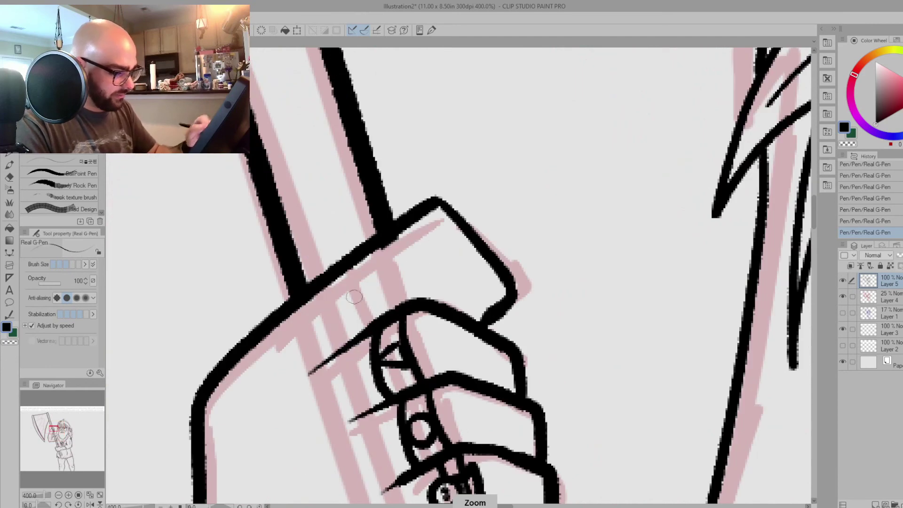
pyautogui.moveTo(331, 274); pyautogui.dragTo(360, 334)
pyautogui.moveTo(379, 243); pyautogui.dragTo(412, 299)
# Step: With a smaller brush, ink an angular S-shaped emblem on the topmost finger's ring, discarding the first mark
pyautogui.press('[')
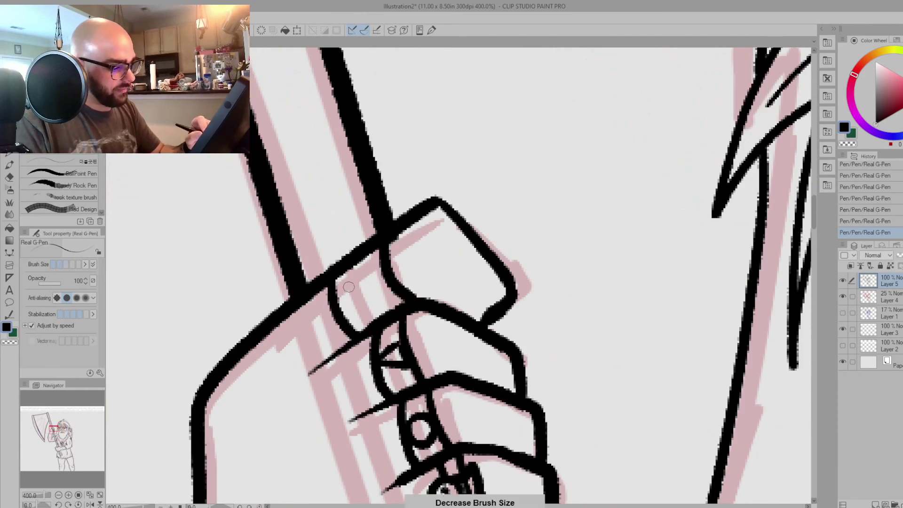
pyautogui.moveTo(337, 292)
pyautogui.mouseDown()
pyautogui.moveTo(352, 295)
pyautogui.moveTo(345, 303)
pyautogui.mouseUp()
pyautogui.hotkey('ctrl', 'z')
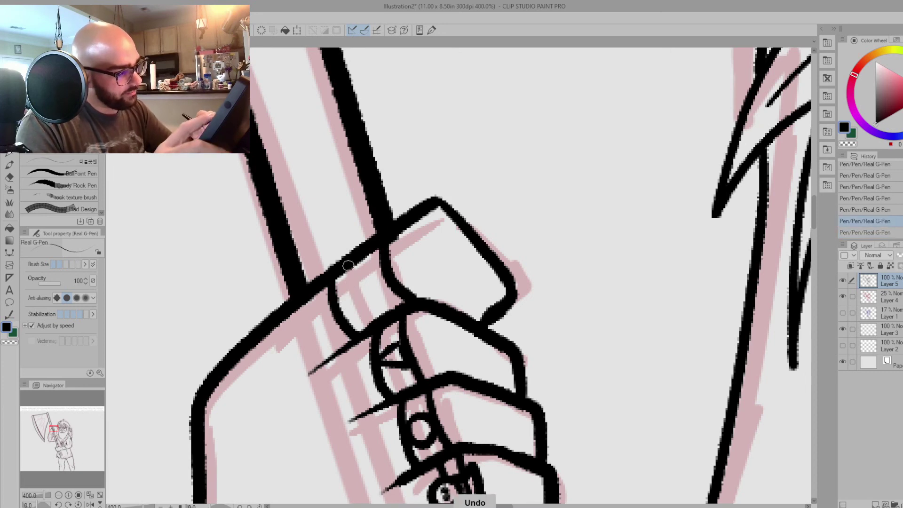
pyautogui.moveTo(626, 325)
pyautogui.mouseDown()
pyautogui.moveTo(602, 414)
pyautogui.moveTo(353, 475)
pyautogui.moveTo(234, 456)
pyautogui.mouseUp()
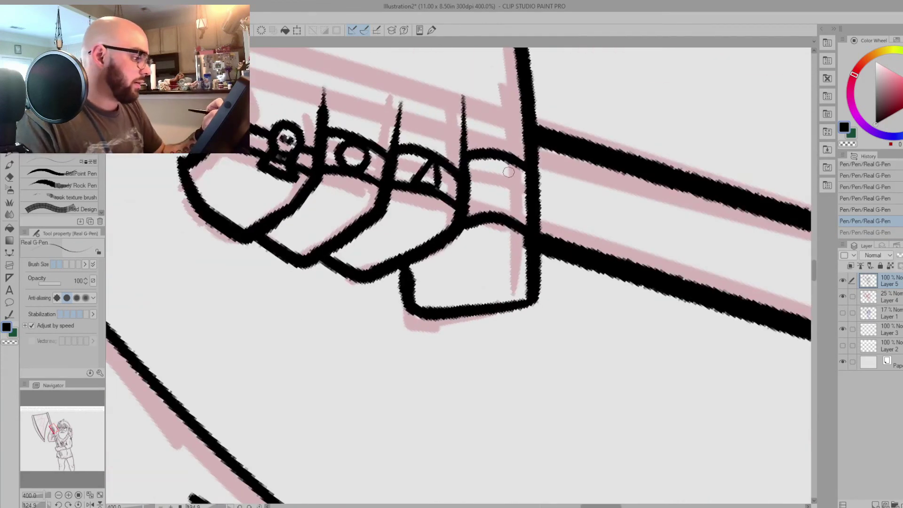
pyautogui.press('[')
pyautogui.moveTo(510, 180)
pyautogui.mouseDown()
pyautogui.moveTo(492, 165)
pyautogui.moveTo(511, 191)
pyautogui.moveTo(495, 207)
pyautogui.moveTo(481, 198)
pyautogui.mouseUp()
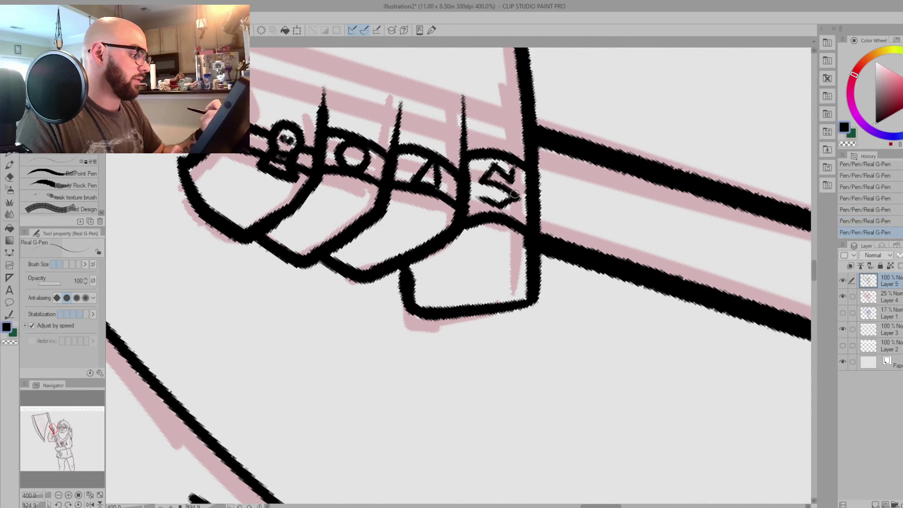
pyautogui.click(78, 504)
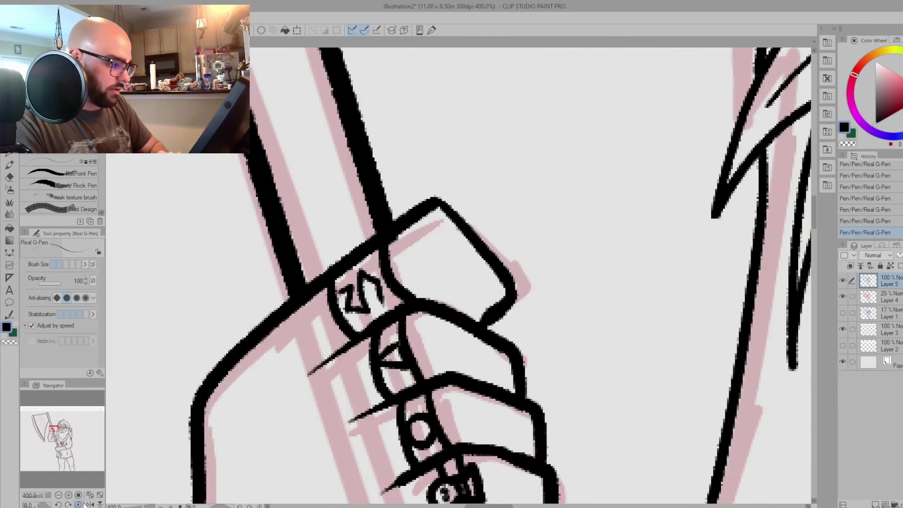
# Step: Hide Layer 4, which holds the pink rough sketch, so only the black line art is displayed
pyautogui.hotkey('ctrl', '-')
pyautogui.hotkey('ctrl', '-')
pyautogui.hotkey('ctrl', '-')
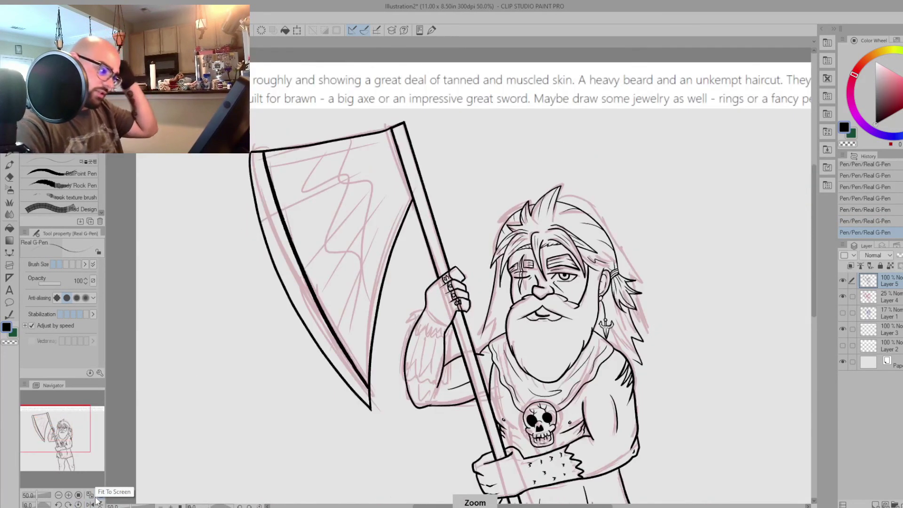
pyautogui.click(844, 296)
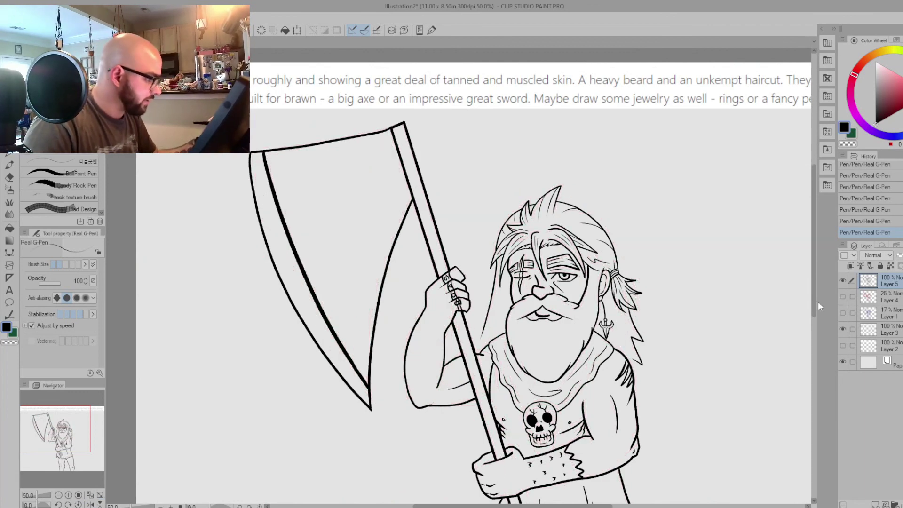
# Step: Examine the clean line art up close around the ringed hand, face and hair, and as a whole figure
pyautogui.scroll(3, 487, 334)
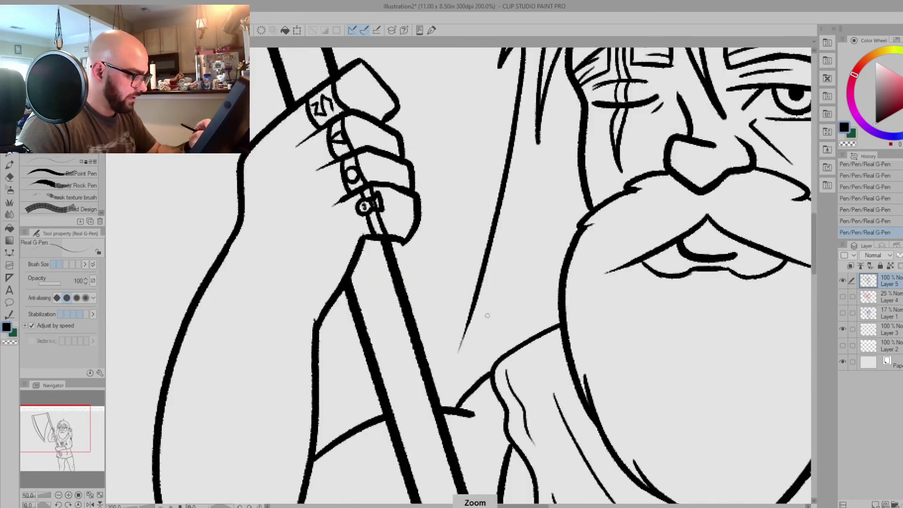
pyautogui.moveTo(463, 275)
pyautogui.mouseDown()
pyautogui.moveTo(425, 383)
pyautogui.moveTo(470, 402)
pyautogui.moveTo(466, 427)
pyautogui.mouseUp()
pyautogui.scroll(-3, 541, 379)
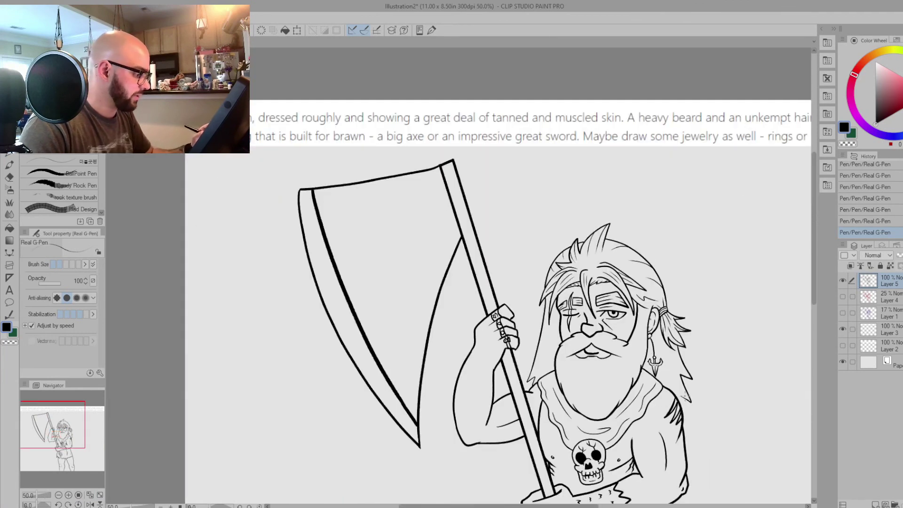
pyautogui.scroll(6, 662, 409)
pyautogui.moveTo(686, 382)
pyautogui.mouseDown()
pyautogui.moveTo(635, 357)
pyautogui.moveTo(629, 423)
pyautogui.mouseUp()
pyautogui.scroll(-4, 631, 417)
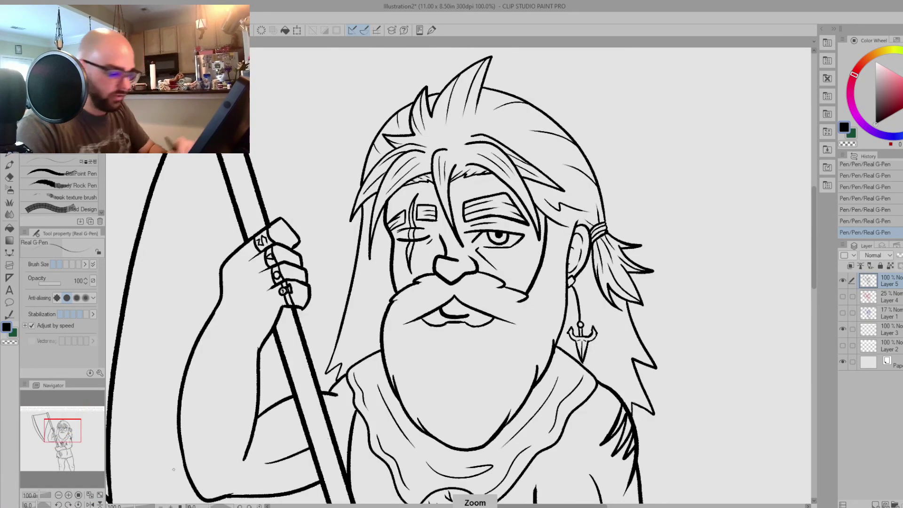
pyautogui.click(90, 494)
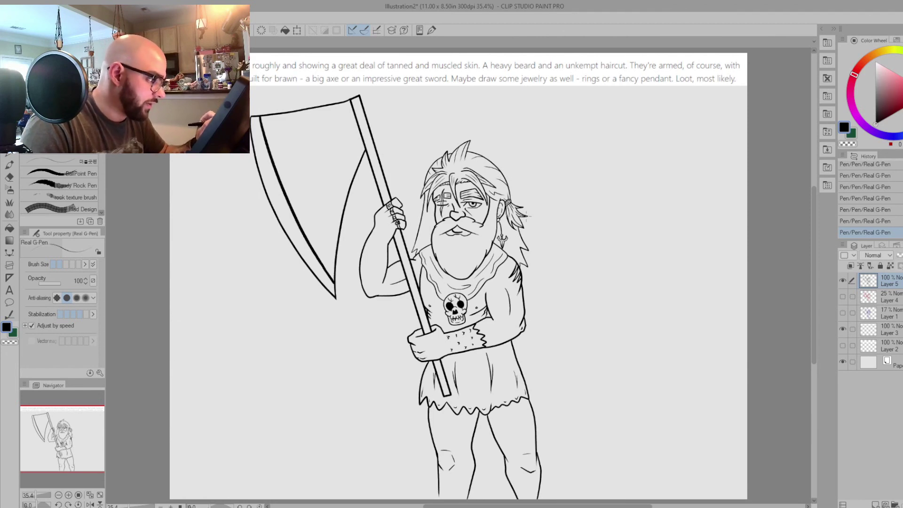
# Step: Ink thin strand lines in the long hair on both sides of the beard and erase the overlap at the collar
pyautogui.scroll(4, 504, 228)
pyautogui.press(']')
pyautogui.moveTo(507, 188); pyautogui.dragTo(564, 325)
pyautogui.moveTo(519, 290); pyautogui.dragTo(557, 366)
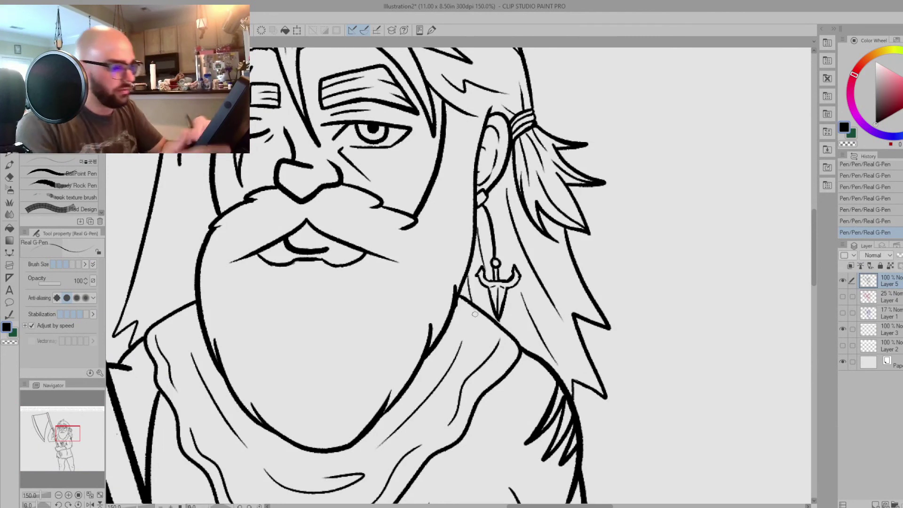
pyautogui.moveTo(190, 182); pyautogui.dragTo(154, 288)
pyautogui.moveTo(200, 212); pyautogui.dragTo(166, 315)
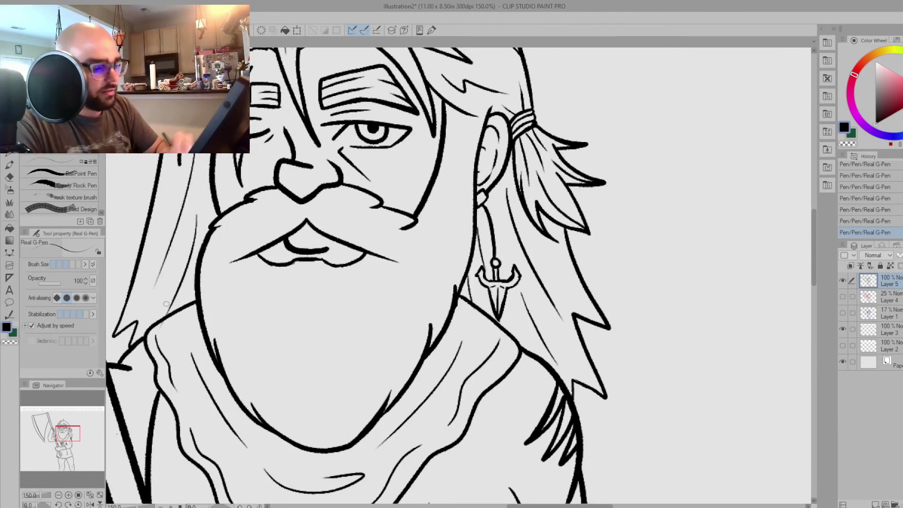
pyautogui.press('[')
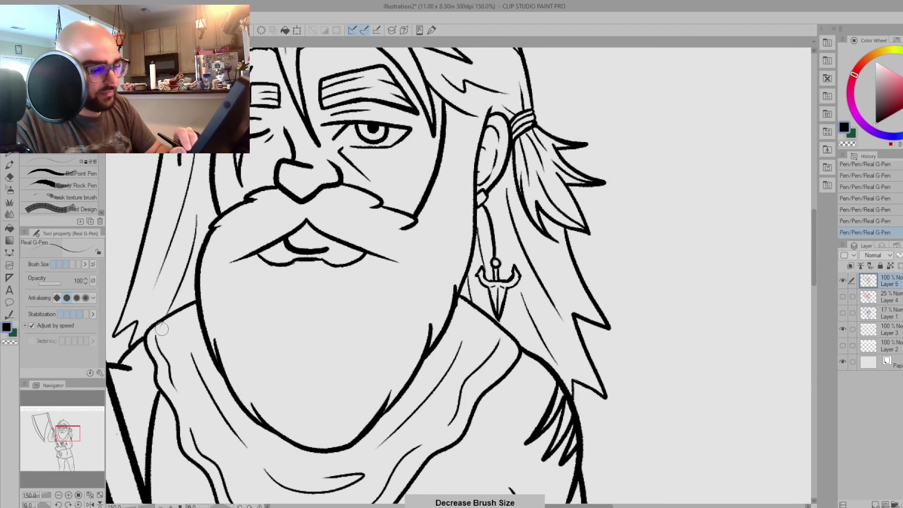
pyautogui.click(163, 328)
# Step: Ink sparse thin strand lines across the beard and along the sideburn in front of the ear
pyautogui.press('p')
pyautogui.moveTo(226, 301); pyautogui.dragTo(243, 380)
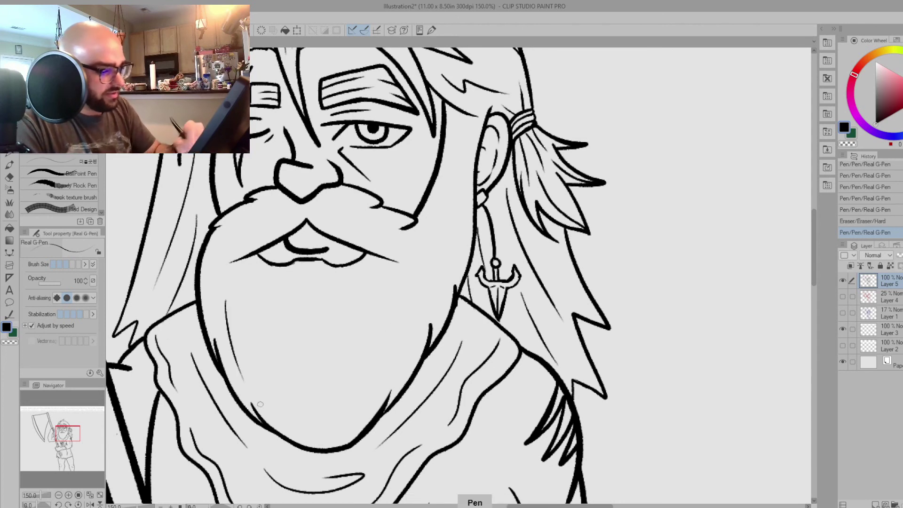
pyautogui.moveTo(402, 325); pyautogui.dragTo(391, 363)
pyautogui.moveTo(362, 333); pyautogui.dragTo(352, 371)
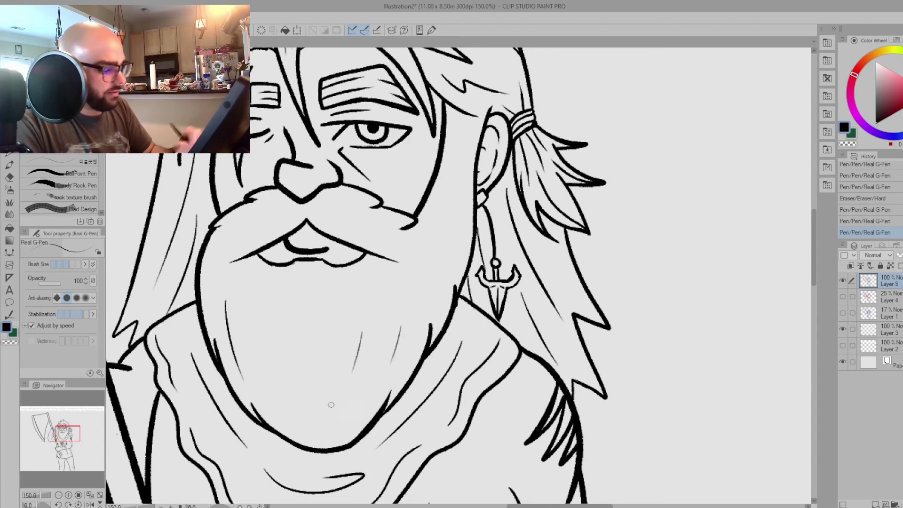
pyautogui.moveTo(280, 361); pyautogui.dragTo(288, 395)
pyautogui.moveTo(451, 198); pyautogui.dragTo(445, 256)
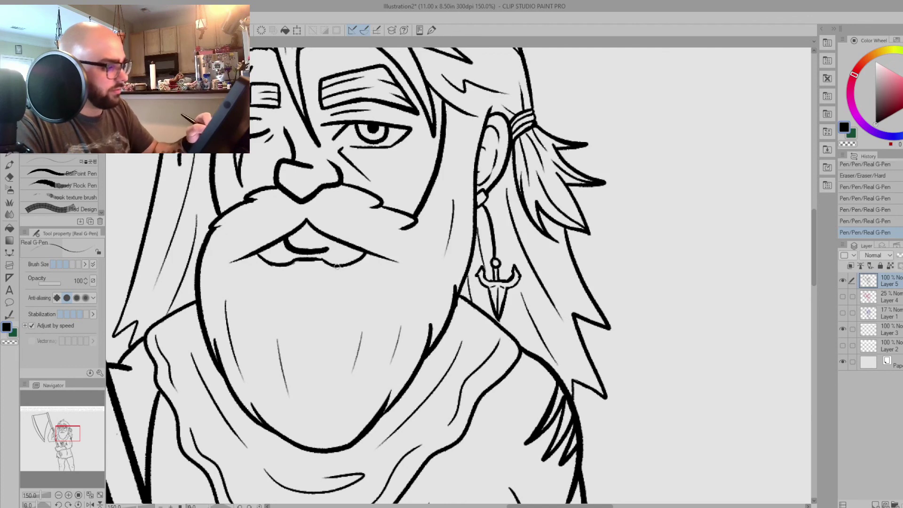
pyautogui.moveTo(209, 267); pyautogui.dragTo(207, 287)
pyautogui.moveTo(464, 127); pyautogui.dragTo(462, 170)
# Step: With a larger brush, ink a round money bag with a tied top and dollar sign to the right of the legs
pyautogui.scroll(-3, 456, 255)
pyautogui.scroll(-1, 459, 275)
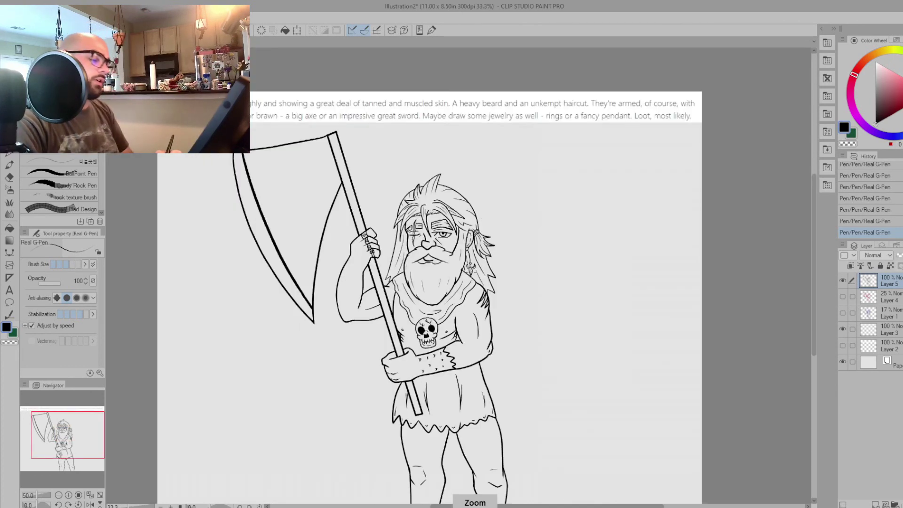
pyautogui.click(89, 495)
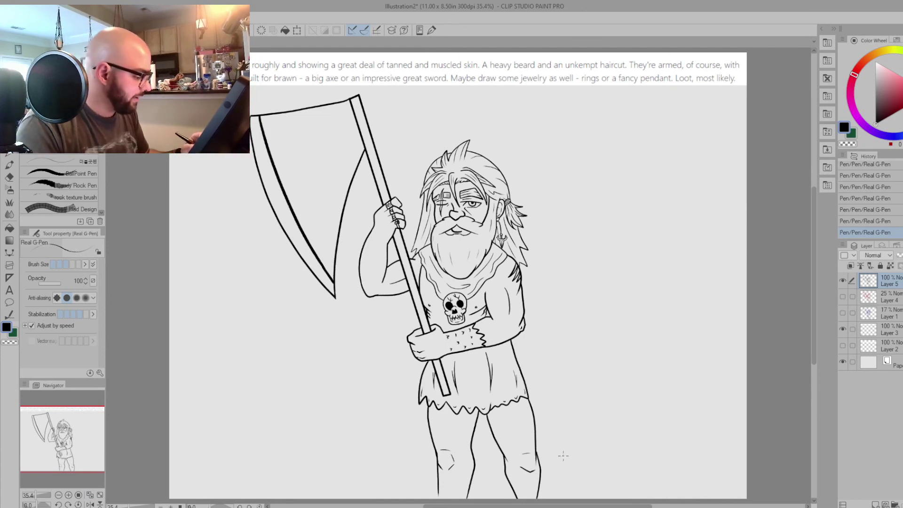
pyautogui.press(']')
pyautogui.moveTo(580, 433)
pyautogui.mouseDown()
pyautogui.moveTo(562, 448)
pyautogui.moveTo(570, 499)
pyautogui.mouseUp()
pyautogui.moveTo(605, 432); pyautogui.dragTo(636, 497)
pyautogui.moveTo(604, 432)
pyautogui.mouseDown()
pyautogui.moveTo(591, 408)
pyautogui.moveTo(567, 431)
pyautogui.moveTo(593, 429)
pyautogui.moveTo(595, 464)
pyautogui.moveTo(582, 481)
pyautogui.mouseUp()
pyautogui.moveTo(592, 447); pyautogui.dragTo(588, 487)
pyautogui.moveTo(599, 445); pyautogui.dragTo(598, 482)
# Step: Ink a second round money bag with a ruffled top and dollar sign to the left of the legs
pyautogui.moveTo(353, 430)
pyautogui.mouseDown()
pyautogui.moveTo(345, 428)
pyautogui.moveTo(315, 495)
pyautogui.mouseUp()
pyautogui.hotkey('ctrl', 'y')
pyautogui.hotkey('ctrl', 'z')
pyautogui.moveTo(350, 428)
pyautogui.mouseDown()
pyautogui.moveTo(306, 478)
pyautogui.moveTo(310, 499)
pyautogui.mouseUp()
pyautogui.moveTo(360, 429); pyautogui.dragTo(391, 497)
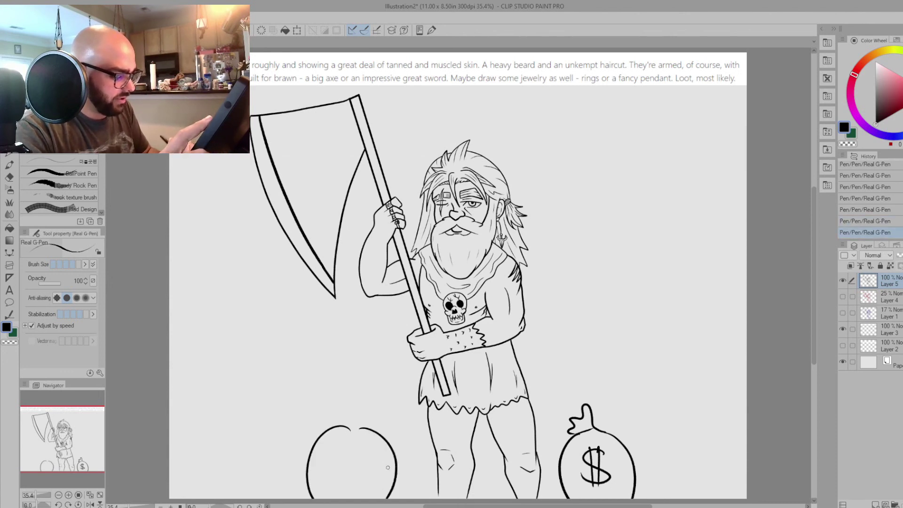
pyautogui.moveTo(360, 427)
pyautogui.mouseDown()
pyautogui.moveTo(363, 418)
pyautogui.moveTo(348, 415)
pyautogui.moveTo(360, 429)
pyautogui.moveTo(330, 473)
pyautogui.mouseUp()
pyautogui.moveTo(351, 438)
pyautogui.mouseDown()
pyautogui.moveTo(338, 491)
pyautogui.moveTo(351, 497)
pyautogui.mouseUp()
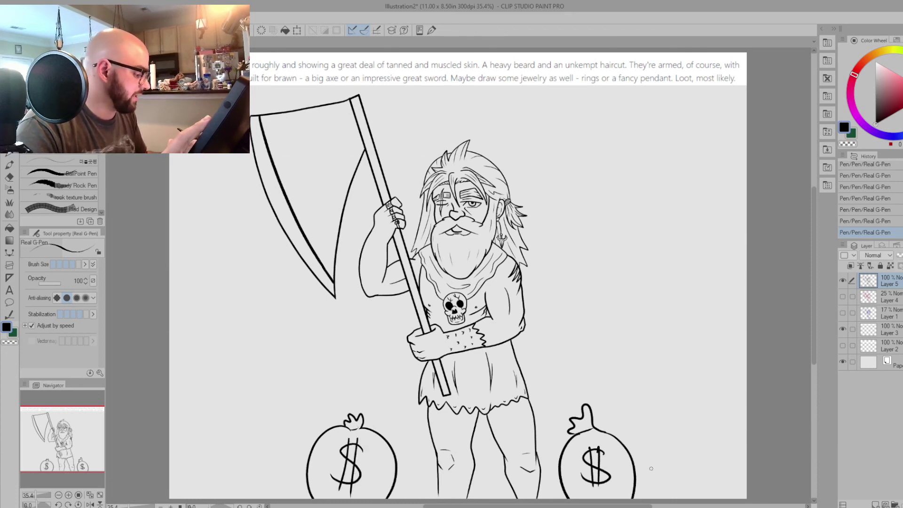
# Step: Ink an uneven ground line from the right money bag to the canvas edge, with small curved texture marks below it
pyautogui.moveTo(638, 475); pyautogui.dragTo(747, 470)
pyautogui.moveTo(662, 476); pyautogui.dragTo(676, 480)
pyautogui.moveTo(681, 478)
pyautogui.mouseDown()
pyautogui.moveTo(700, 482)
pyautogui.moveTo(660, 490)
pyautogui.mouseUp()
pyautogui.moveTo(674, 488); pyautogui.dragTo(686, 491)
pyautogui.moveTo(696, 488); pyautogui.dragTo(707, 491)
pyautogui.moveTo(719, 487); pyautogui.dragTo(732, 489)
# Step: Ink short ground lines and texture marks between the bags and legs, and start the ground beyond the left bag
pyautogui.moveTo(558, 480)
pyautogui.mouseDown()
pyautogui.moveTo(545, 481)
pyautogui.moveTo(552, 494)
pyautogui.mouseUp()
pyautogui.moveTo(477, 483); pyautogui.dragTo(506, 481)
pyautogui.moveTo(475, 492); pyautogui.dragTo(501, 489)
pyautogui.moveTo(492, 497); pyautogui.dragTo(499, 491)
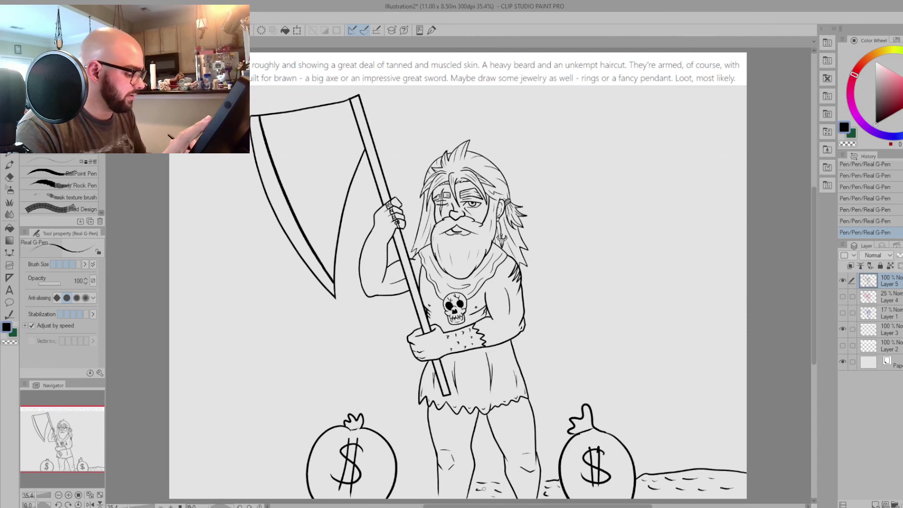
pyautogui.moveTo(429, 480); pyautogui.dragTo(398, 481)
pyautogui.moveTo(390, 484); pyautogui.dragTo(429, 491)
pyautogui.moveTo(411, 493); pyautogui.dragTo(404, 498)
pyautogui.moveTo(299, 477)
pyautogui.mouseDown()
pyautogui.moveTo(229, 478)
pyautogui.moveTo(285, 488)
pyautogui.mouseUp()
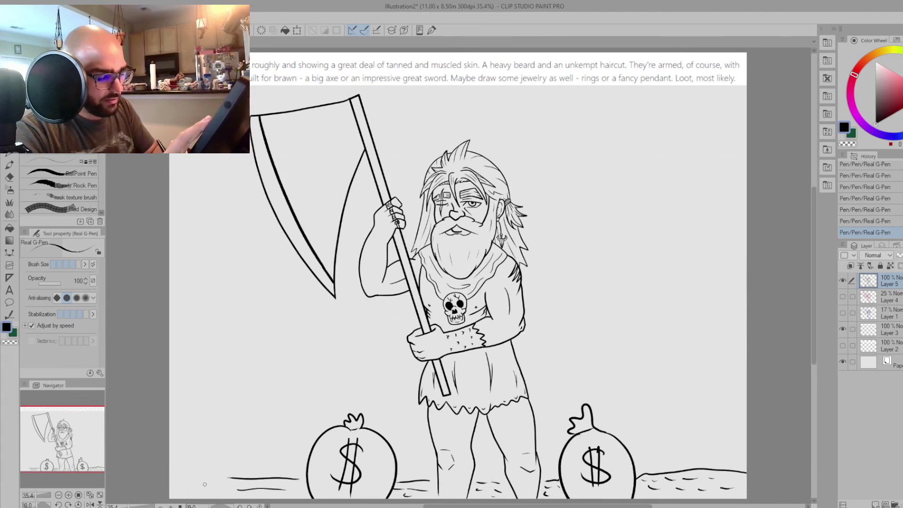
# Step: Ink the outline of a tall upright blade planted in the ground at the canvas's left edge, with bands across its handle
pyautogui.moveTo(175, 481)
pyautogui.mouseDown()
pyautogui.moveTo(203, 484)
pyautogui.moveTo(210, 429)
pyautogui.moveTo(187, 248)
pyautogui.moveTo(171, 256)
pyautogui.moveTo(169, 202)
pyautogui.mouseUp()
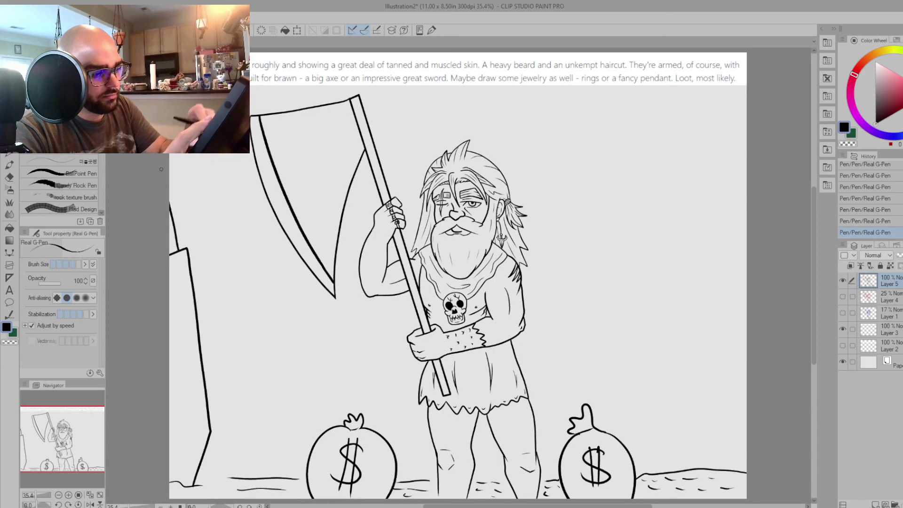
pyautogui.moveTo(177, 245); pyautogui.dragTo(170, 248)
pyautogui.moveTo(176, 239); pyautogui.dragTo(169, 227)
# Step: Ink the planted blade's inner bevel lines down to its tip, and fill out the ground between it and the left bag
pyautogui.moveTo(170, 289); pyautogui.dragTo(183, 448)
pyautogui.hotkey('ctrl', 'z')
pyautogui.moveTo(170, 334)
pyautogui.mouseDown()
pyautogui.moveTo(183, 432)
pyautogui.moveTo(206, 435)
pyautogui.moveTo(187, 491)
pyautogui.mouseUp()
pyautogui.hotkey('ctrl', 'z')
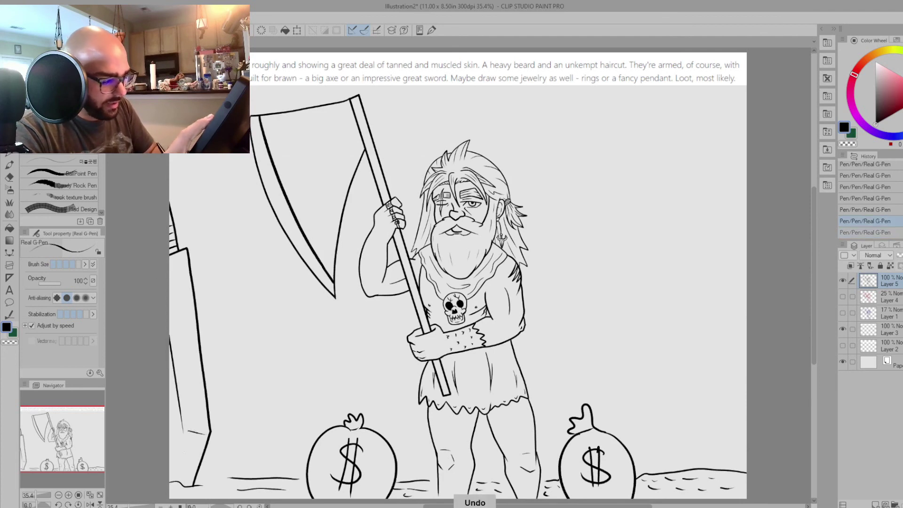
pyautogui.moveTo(183, 440)
pyautogui.mouseDown()
pyautogui.moveTo(187, 485)
pyautogui.moveTo(212, 478)
pyautogui.moveTo(193, 480)
pyautogui.moveTo(185, 494)
pyautogui.moveTo(217, 494)
pyautogui.moveTo(232, 484)
pyautogui.mouseUp()
pyautogui.moveTo(285, 495); pyautogui.dragTo(307, 478)
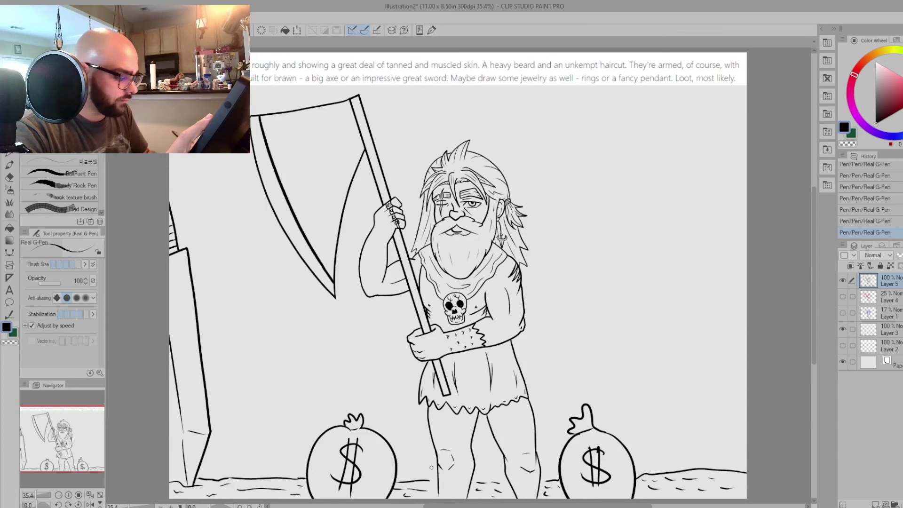